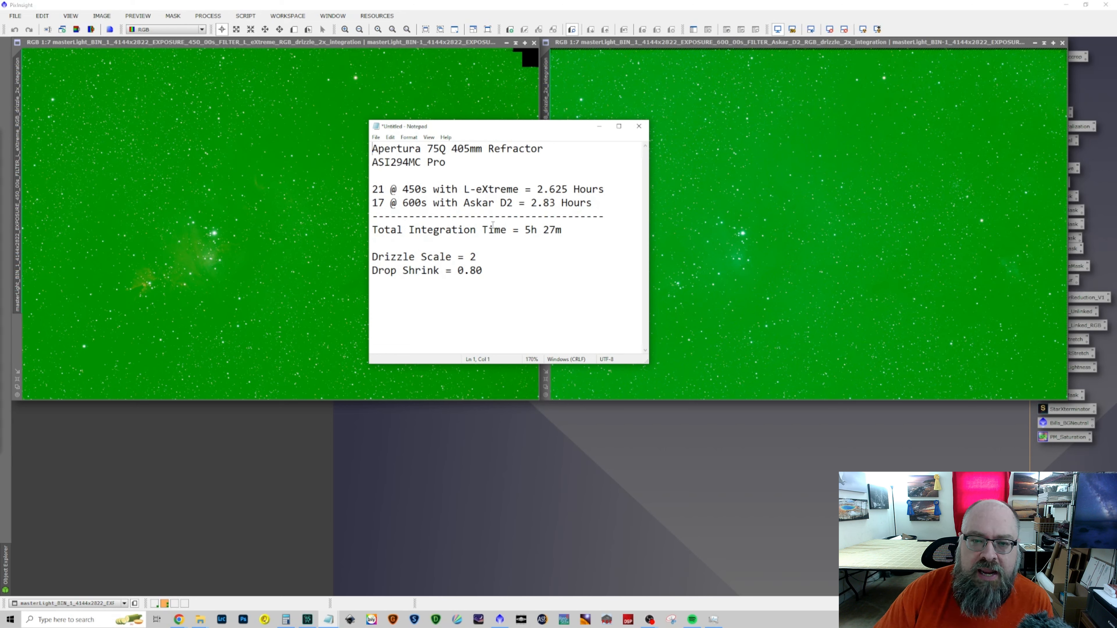
Put the exposure notes aside and plate-solve the L-eXtreme and Askar D2 master images with the ImageSolver script
{"action": "left_click", "coordinate": [600, 125]}
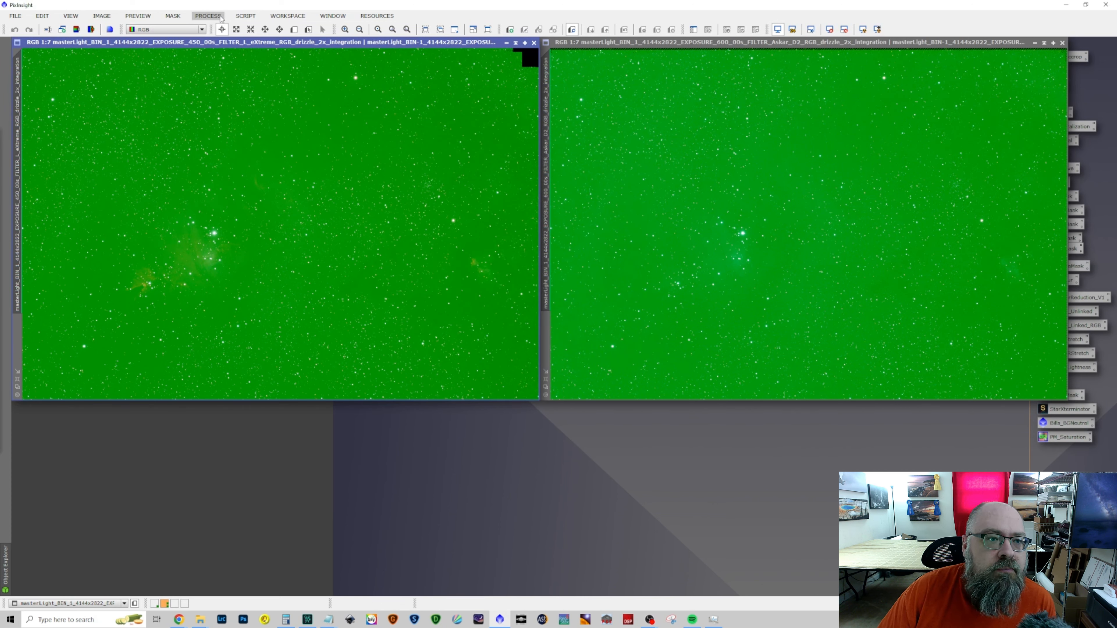
{"action": "left_click", "coordinate": [246, 16]}
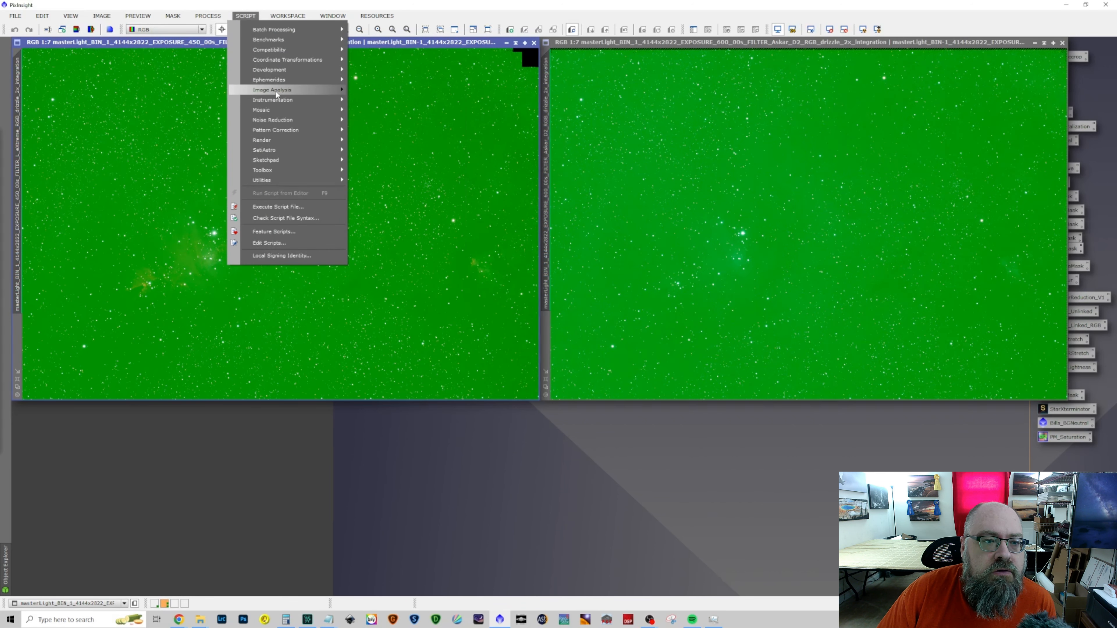
{"action": "mouse_move", "coordinate": [276, 90]}
{"action": "left_click", "coordinate": [416, 182]}
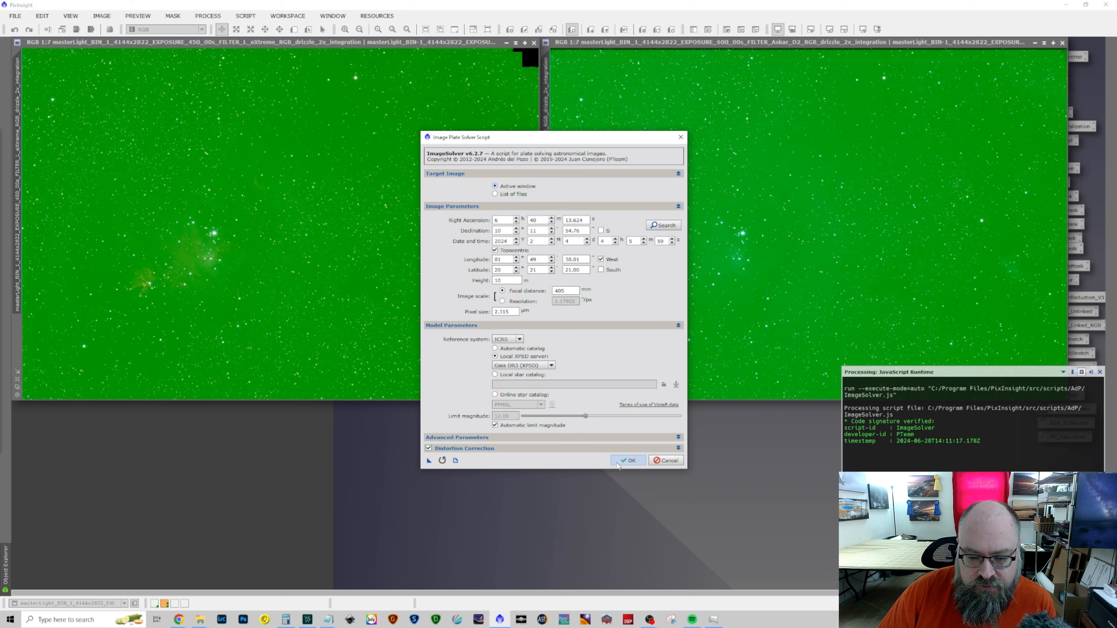
{"action": "left_click", "coordinate": [628, 460]}
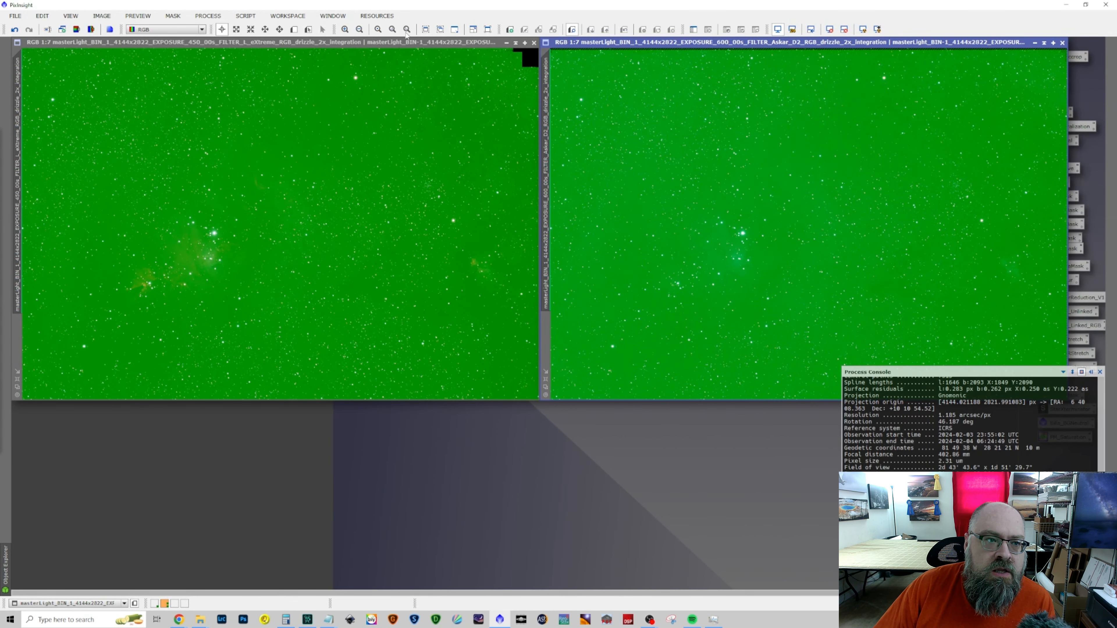
Open the SpectrophotometricColorCalibration process and switch off the region of interest for background neutralization
{"action": "left_click", "coordinate": [208, 15]}
{"action": "mouse_move", "coordinate": [221, 31]}
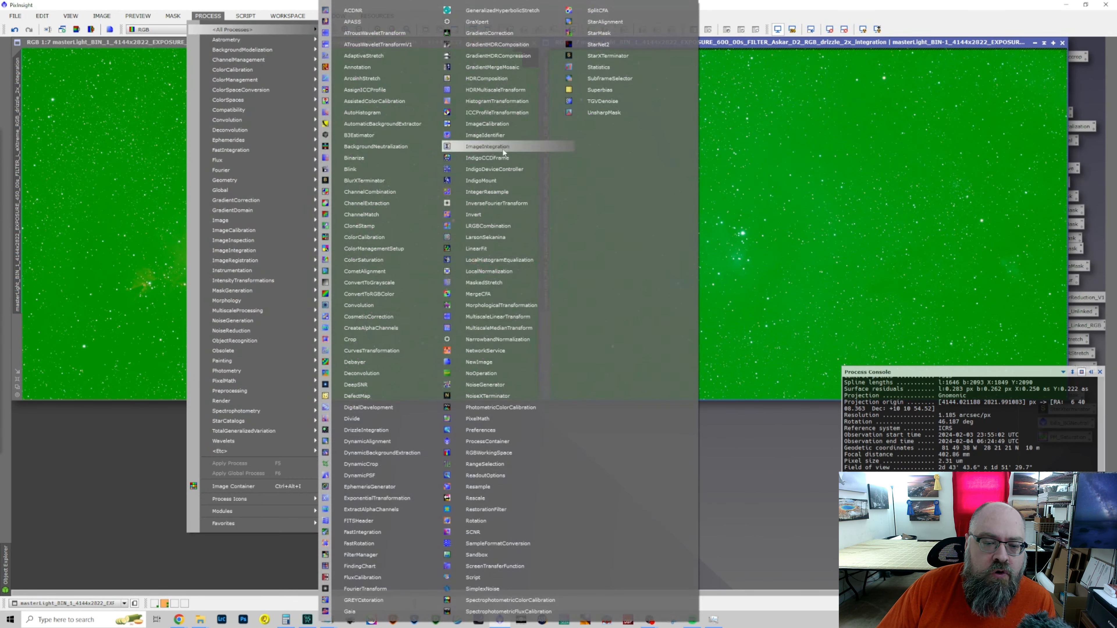
{"action": "left_click", "coordinate": [541, 602]}
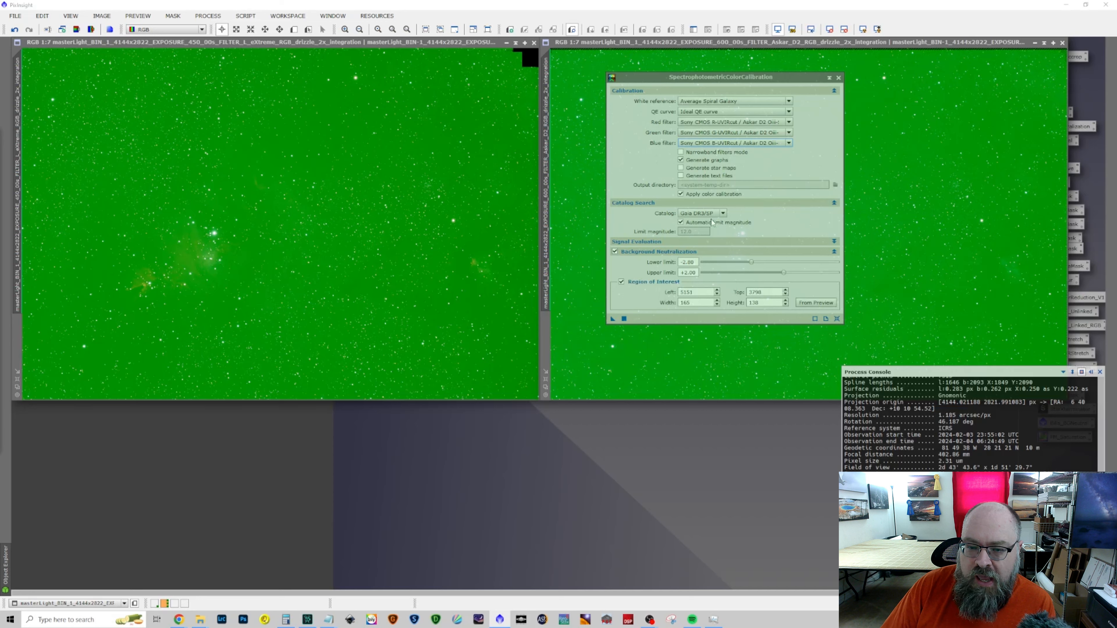
{"action": "left_click", "coordinate": [622, 283]}
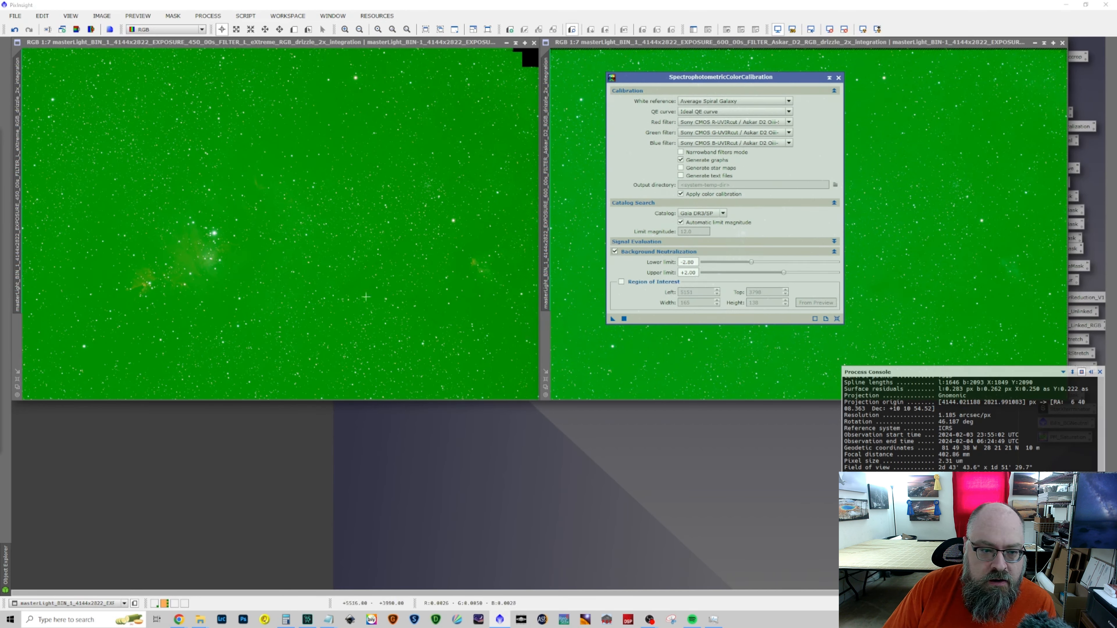
Draw a preview of about 200 × 110 px over a dark, nearly star-free patch of the L-eXtreme image
{"action": "scroll", "coordinate": [350, 286], "scroll_direction": "up", "scroll_amount": 3}
{"action": "scroll", "coordinate": [350, 289], "scroll_direction": "up", "scroll_amount": 3}
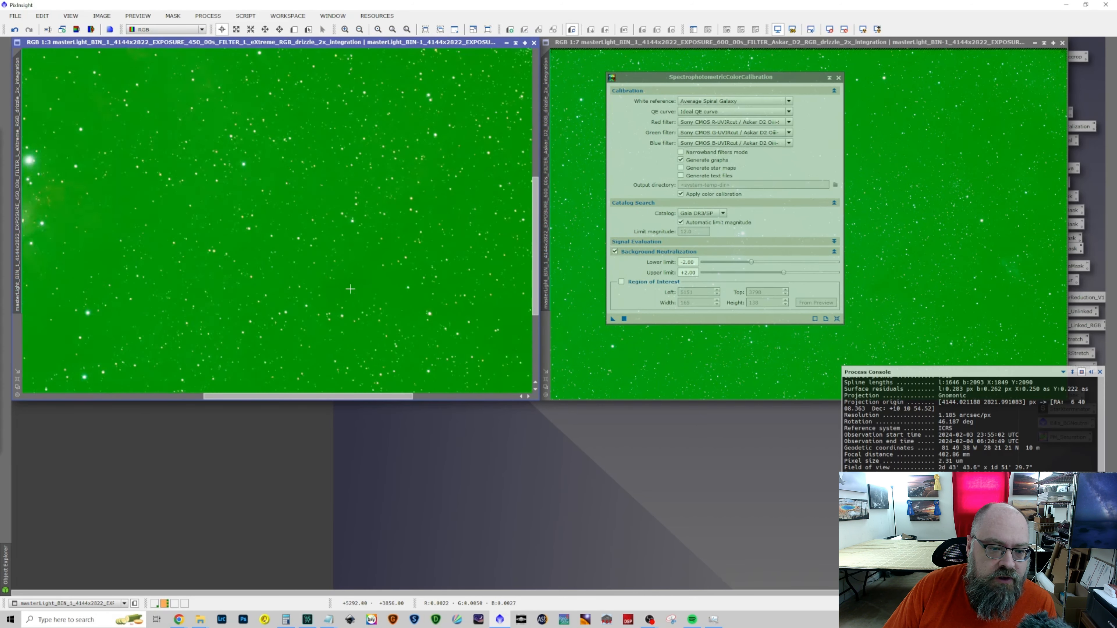
{"action": "scroll", "coordinate": [350, 288], "scroll_direction": "up", "scroll_amount": 1}
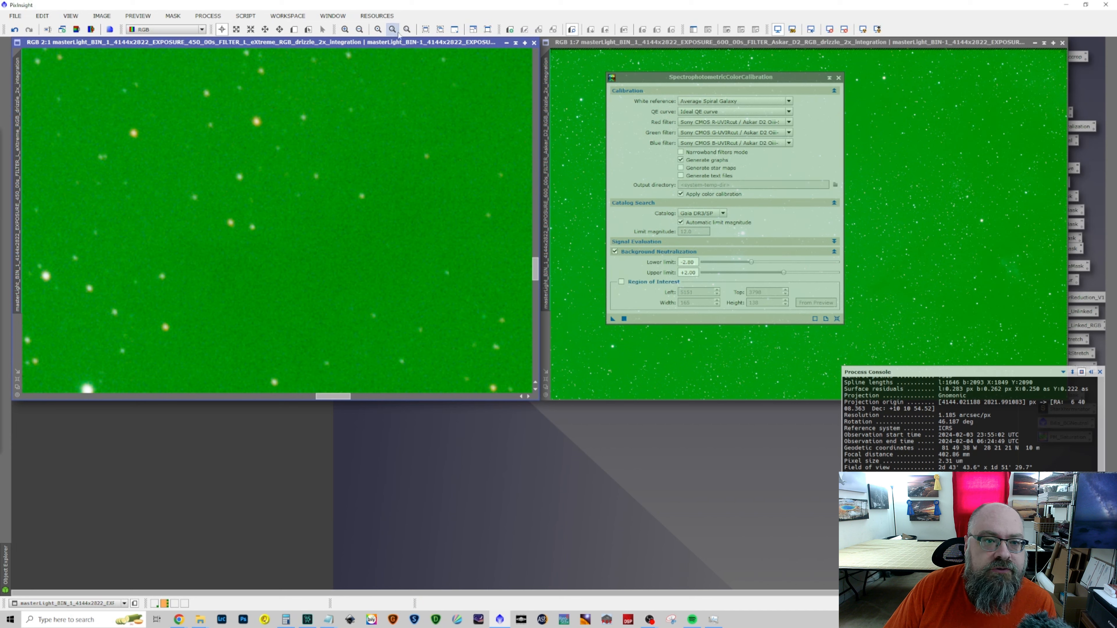
{"action": "left_click", "coordinate": [293, 29]}
{"action": "left_click_drag", "start_coordinate": [193, 257], "coordinate": [367, 352]}
Enable the background region of interest and load its coordinates from the preview drawn on the L-eXtreme image
{"action": "left_click", "coordinate": [621, 282]}
{"action": "left_click", "coordinate": [815, 303]}
{"action": "left_click", "coordinate": [705, 300]}
{"action": "left_click", "coordinate": [698, 310]}
{"action": "left_click", "coordinate": [653, 314]}
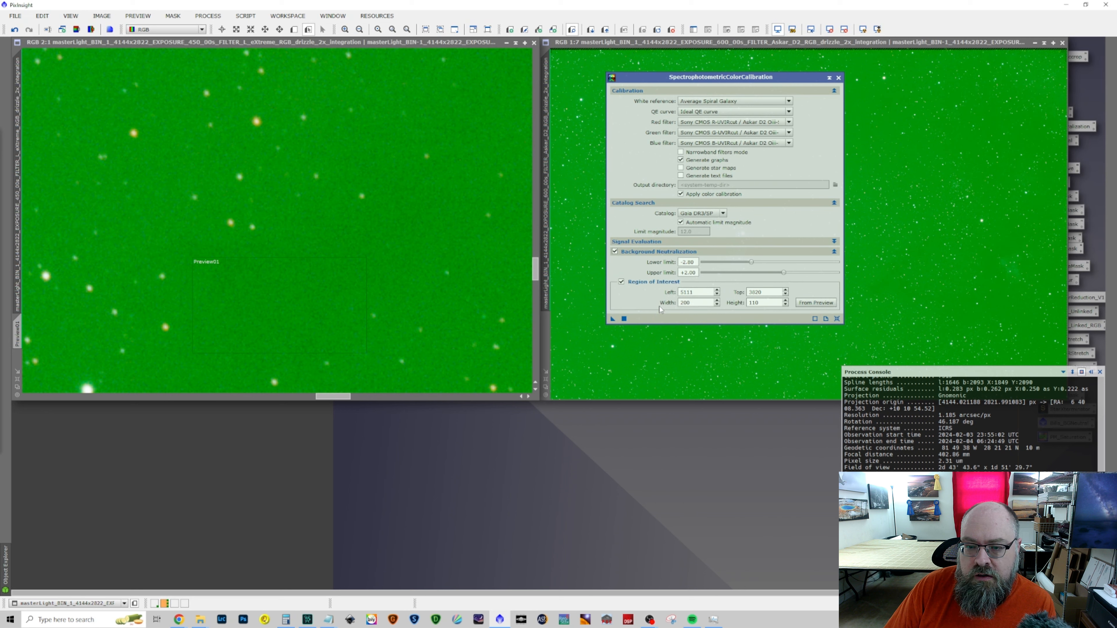
Color-calibrate the Askar D2 image with the Askar D2 filter curves and try the same calibration on the L-eXtreme image
{"action": "left_click_drag", "start_coordinate": [736, 78], "coordinate": [936, 91]}
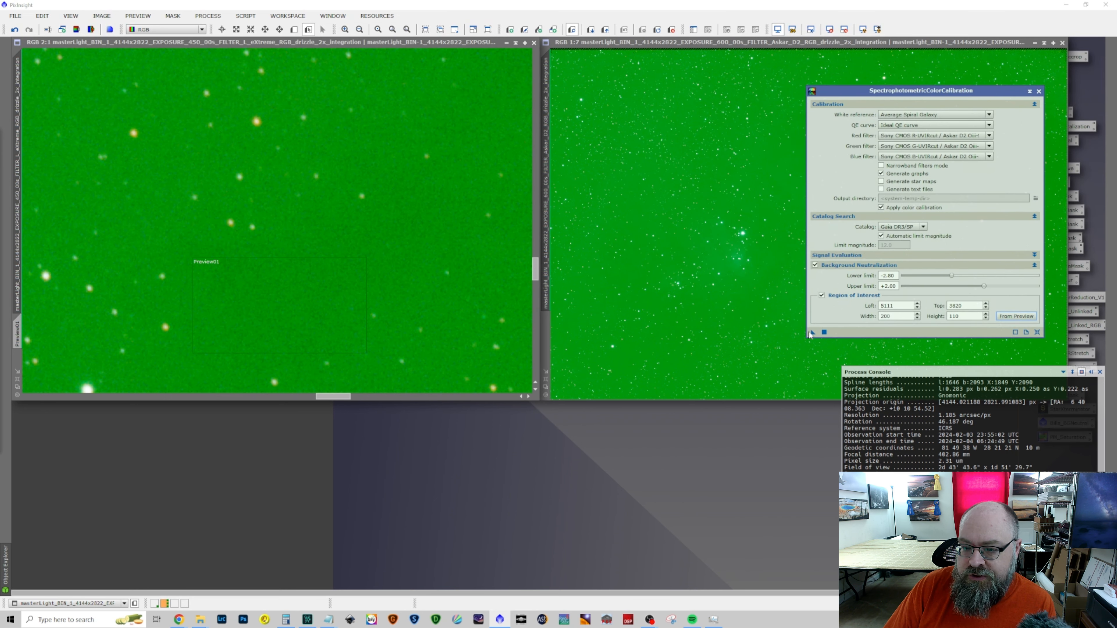
{"action": "left_click_drag", "start_coordinate": [812, 333], "coordinate": [684, 329]}
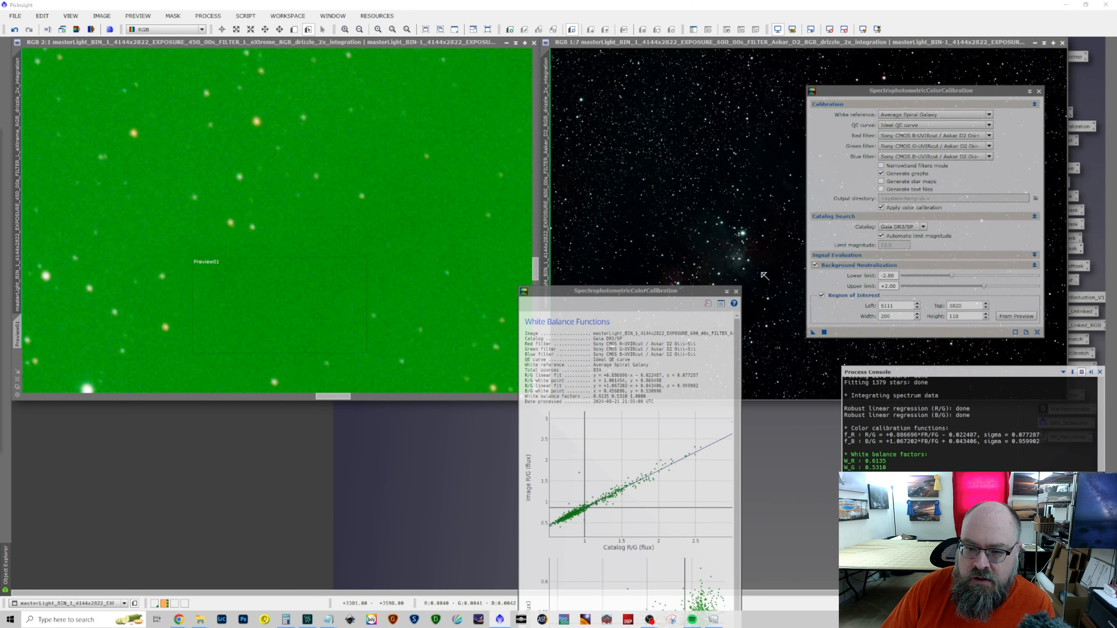
{"action": "left_click", "coordinate": [735, 292]}
{"action": "left_click_drag", "start_coordinate": [813, 332], "coordinate": [389, 259]}
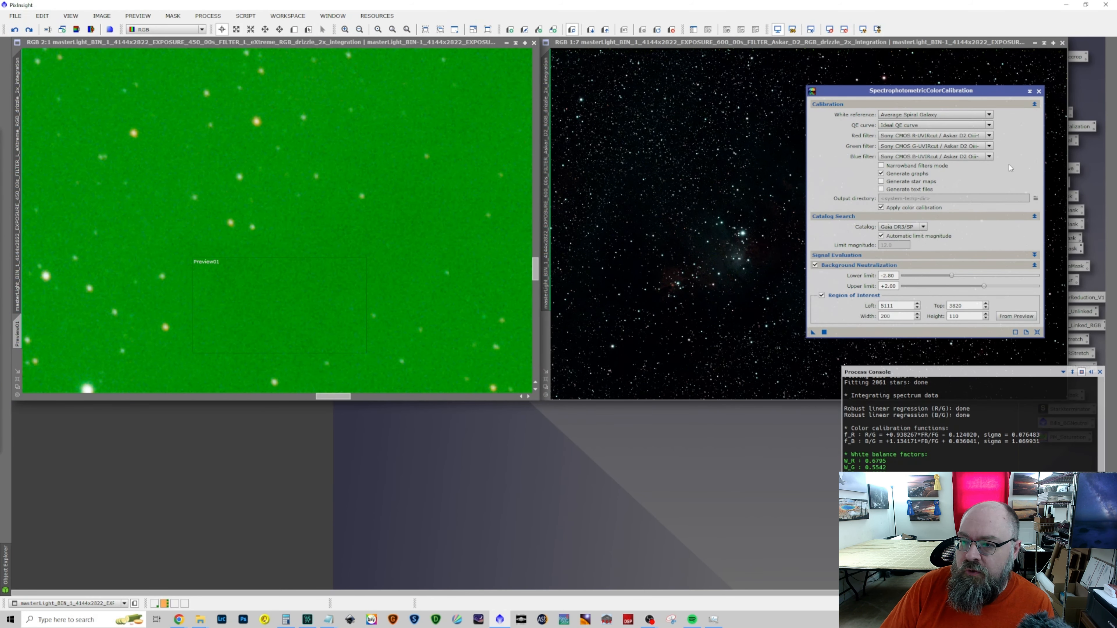
Set the red, green and blue filters to the Sony CMOS UVIRcut / Opt. L-eXtreme curves and color-calibrate the L-eXtreme image
{"action": "left_click", "coordinate": [988, 136]}
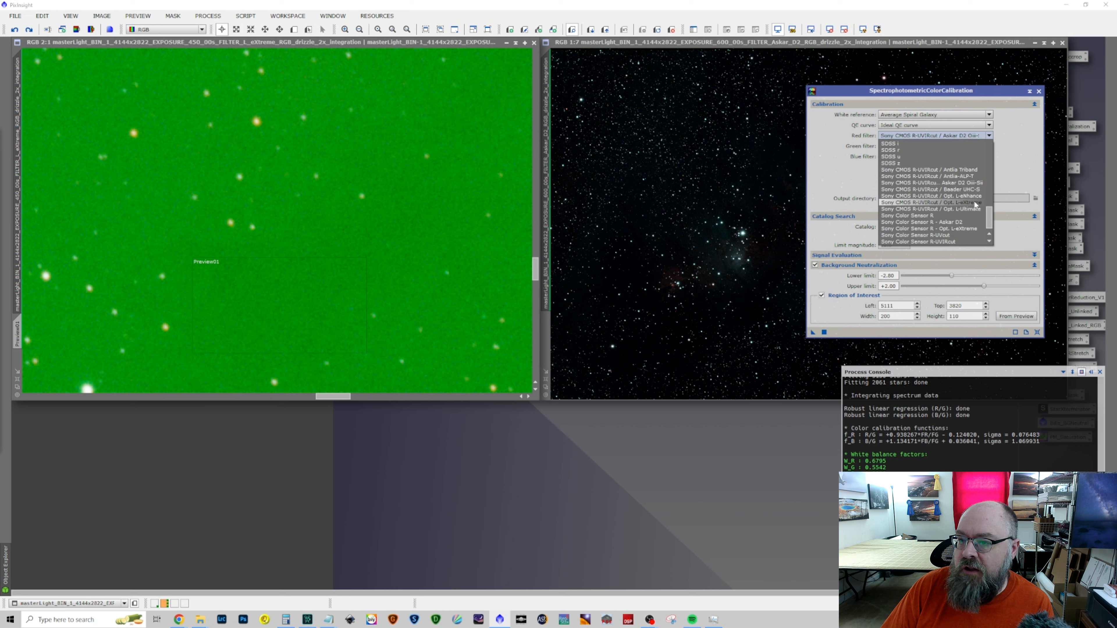
{"action": "left_click", "coordinate": [981, 195]}
{"action": "left_click", "coordinate": [989, 146]}
{"action": "left_click", "coordinate": [977, 213]}
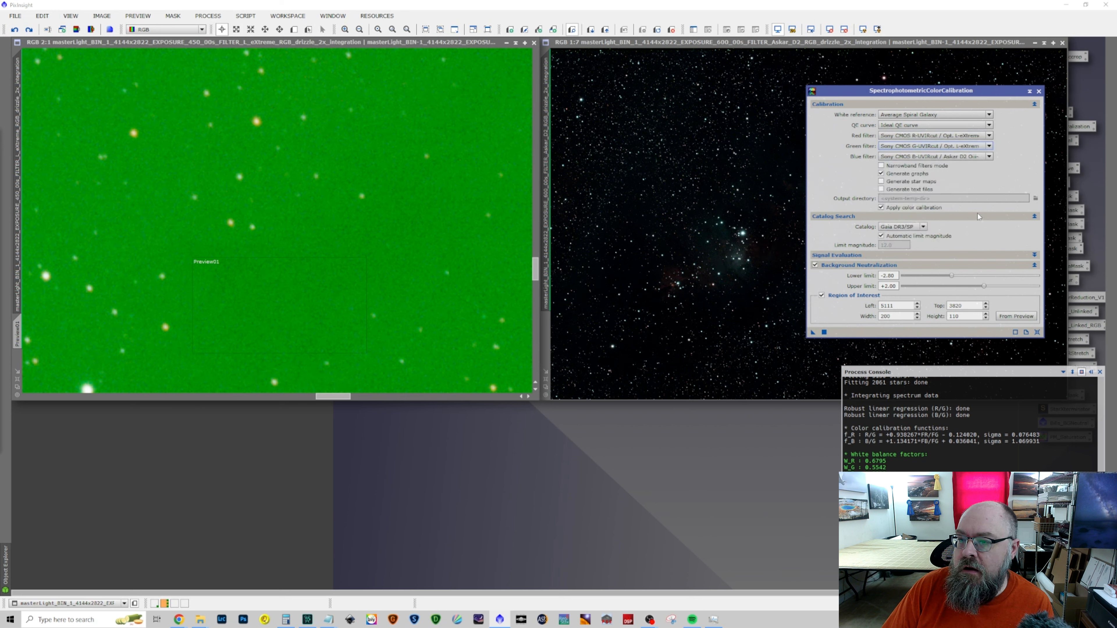
{"action": "left_click", "coordinate": [989, 157]}
{"action": "left_click", "coordinate": [975, 224]}
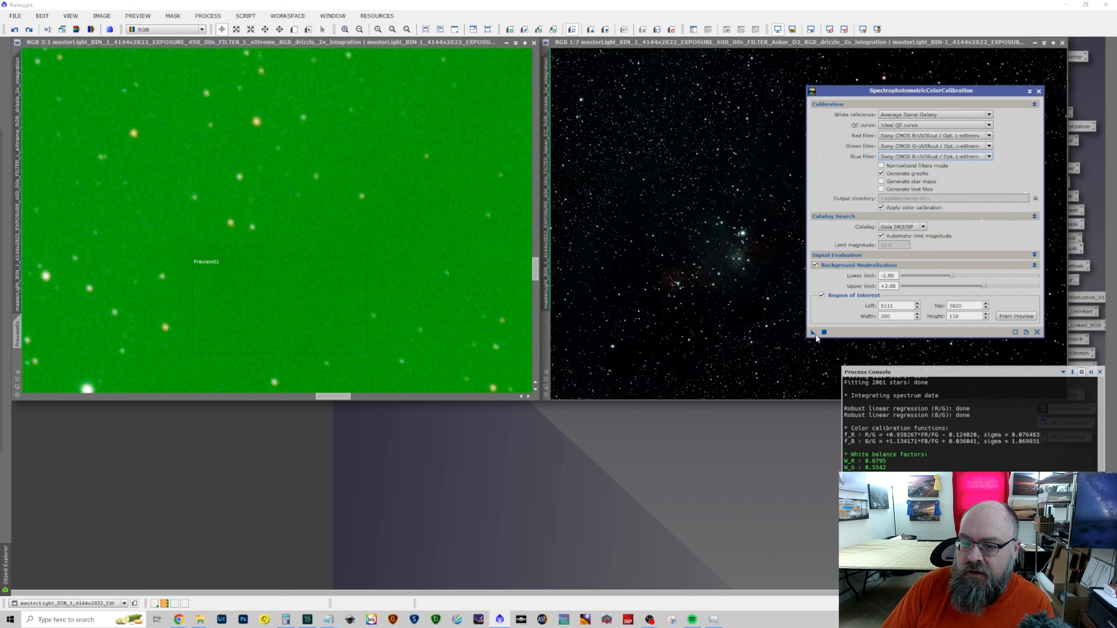
{"action": "left_click_drag", "start_coordinate": [814, 337], "coordinate": [371, 246]}
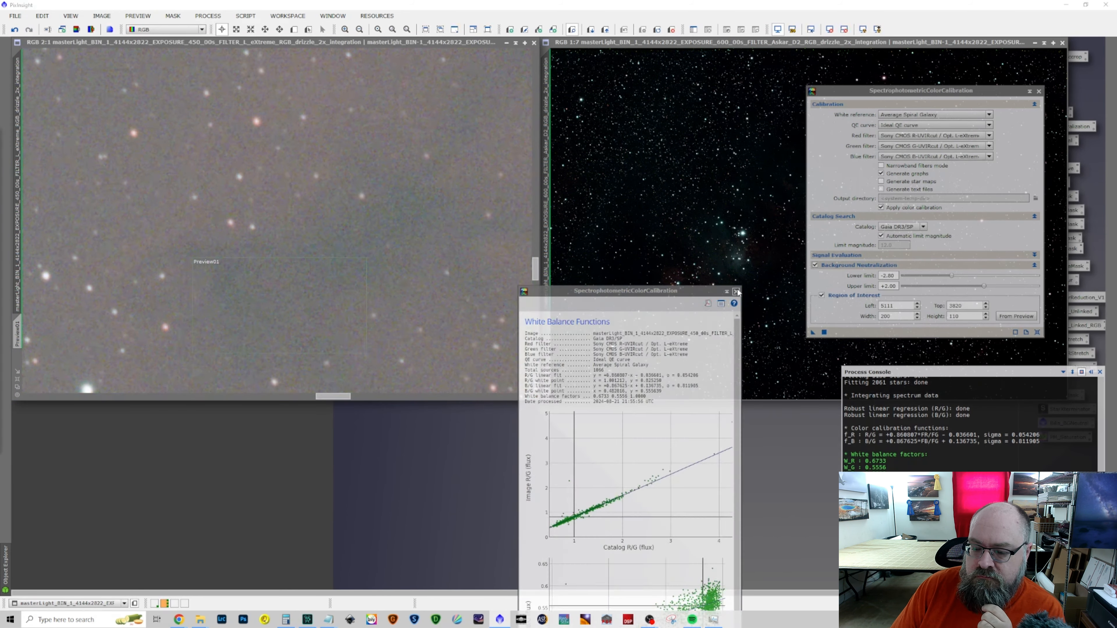
{"action": "left_click", "coordinate": [1039, 91]}
Reset the screen stretch of the Askar D2 image and the L-eXtreme image and give each a fresh auto-stretch
{"action": "left_click", "coordinate": [869, 44]}
{"action": "left_click", "coordinate": [830, 30]}
{"action": "left_click", "coordinate": [862, 30]}
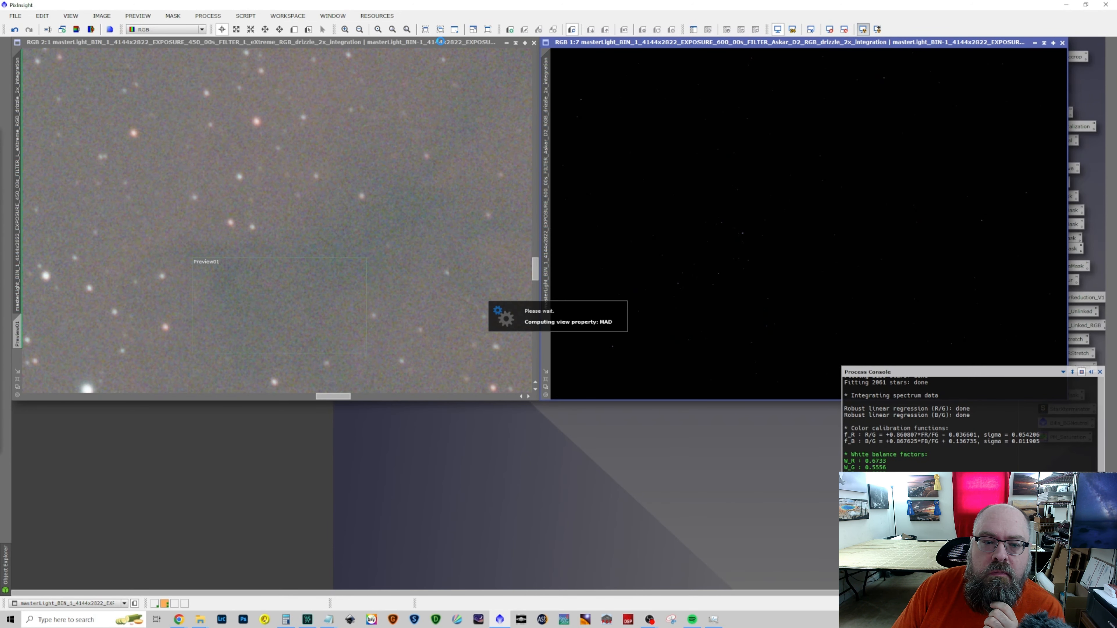
{"action": "left_click", "coordinate": [440, 42]}
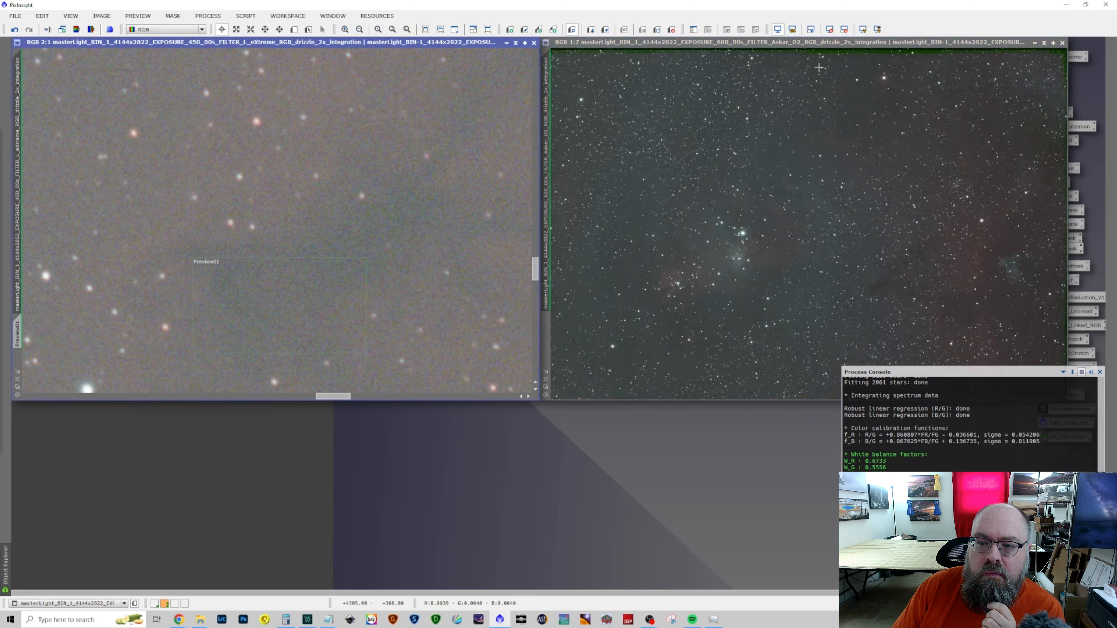
{"action": "left_click", "coordinate": [830, 29]}
{"action": "left_click", "coordinate": [863, 30]}
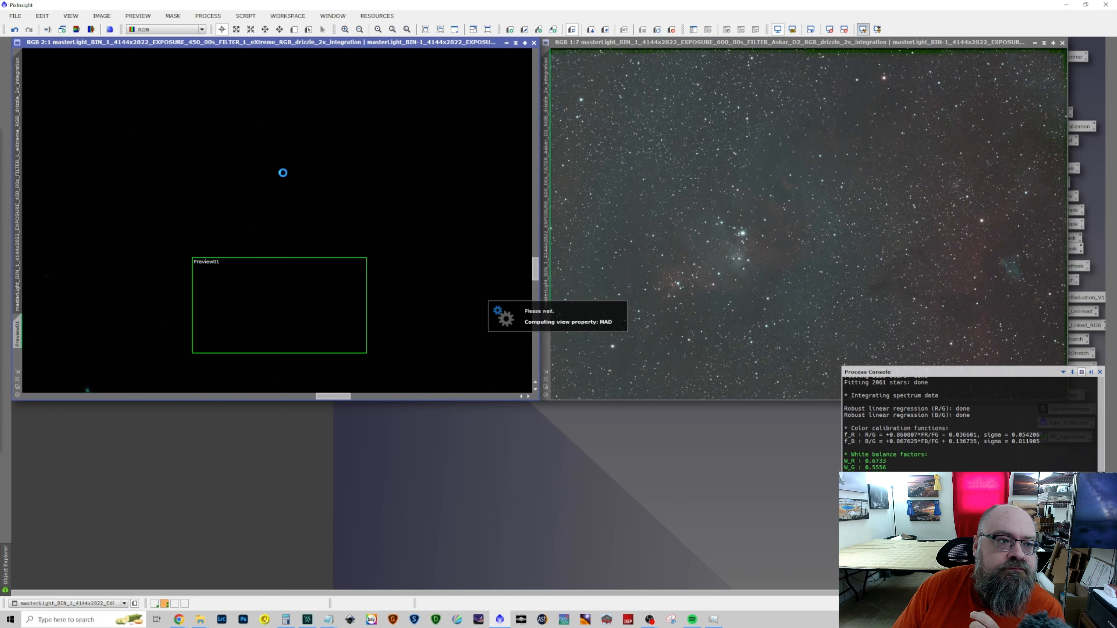
Check the stretched L-eXtreme image and delete all of its previews
{"action": "scroll", "coordinate": [276, 173], "scroll_direction": "up", "scroll_amount": 7}
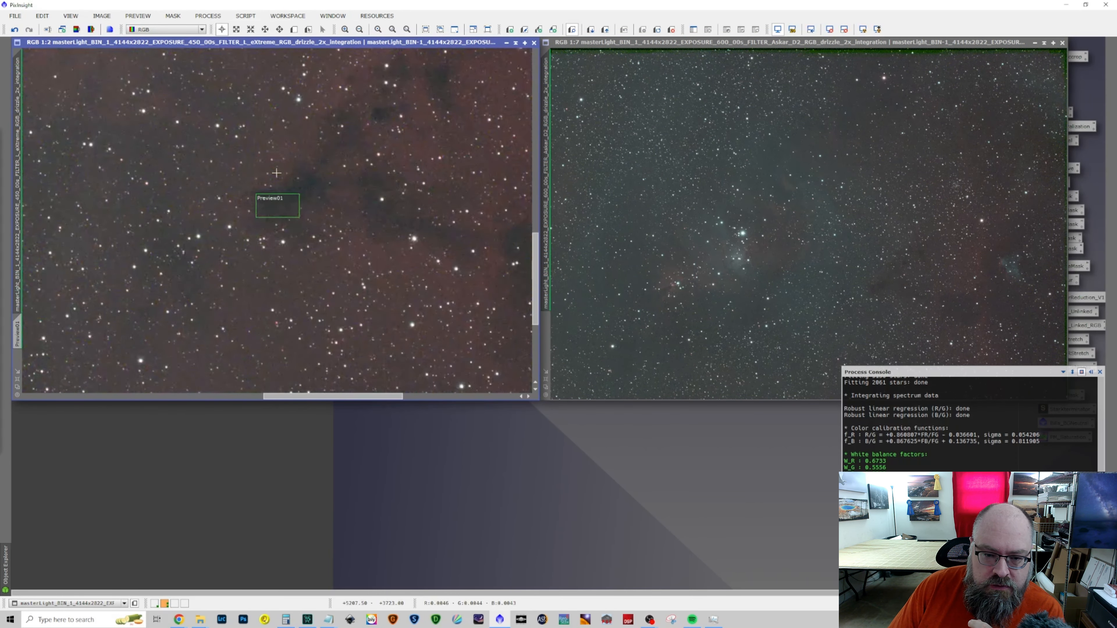
{"action": "scroll", "coordinate": [276, 172], "scroll_direction": "up", "scroll_amount": 2}
{"action": "scroll", "coordinate": [276, 173], "scroll_direction": "down", "scroll_amount": 2}
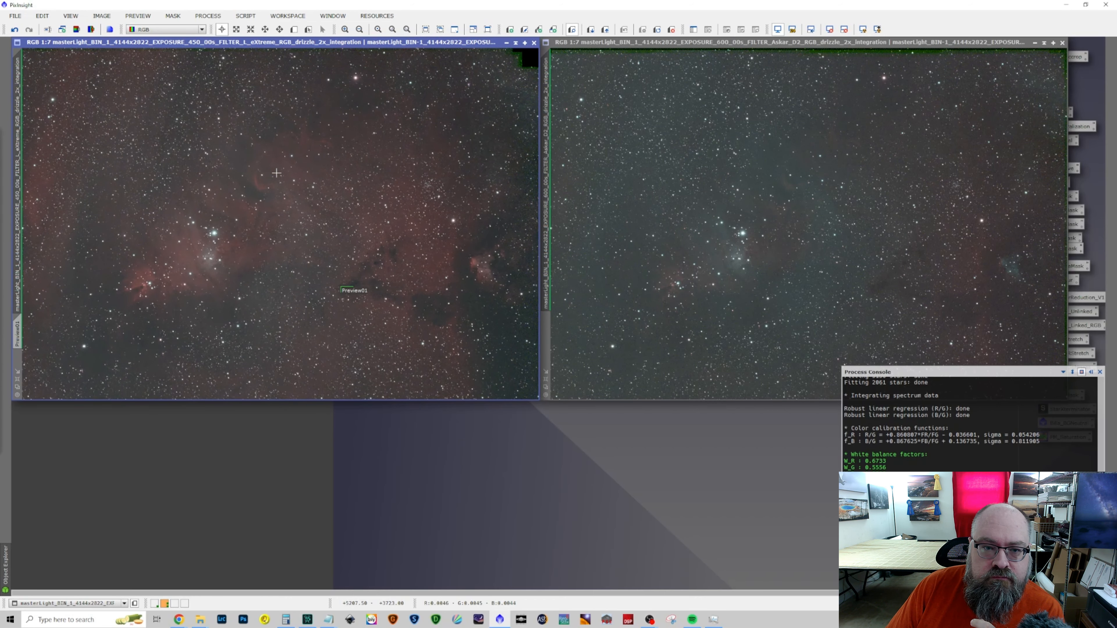
{"action": "left_click", "coordinate": [138, 16]}
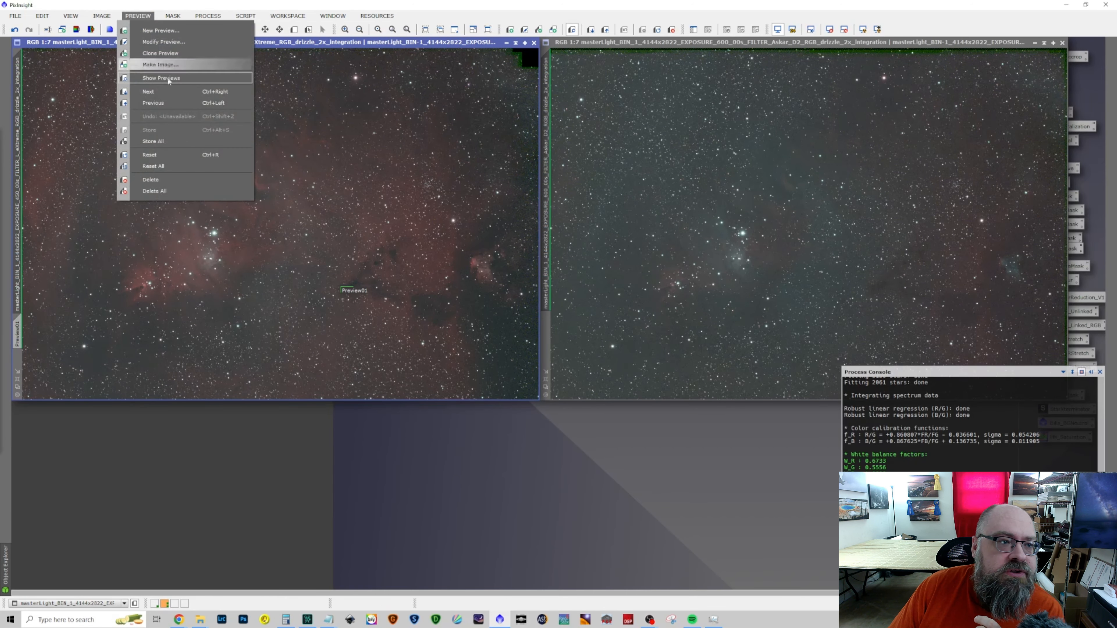
{"action": "left_click", "coordinate": [171, 192]}
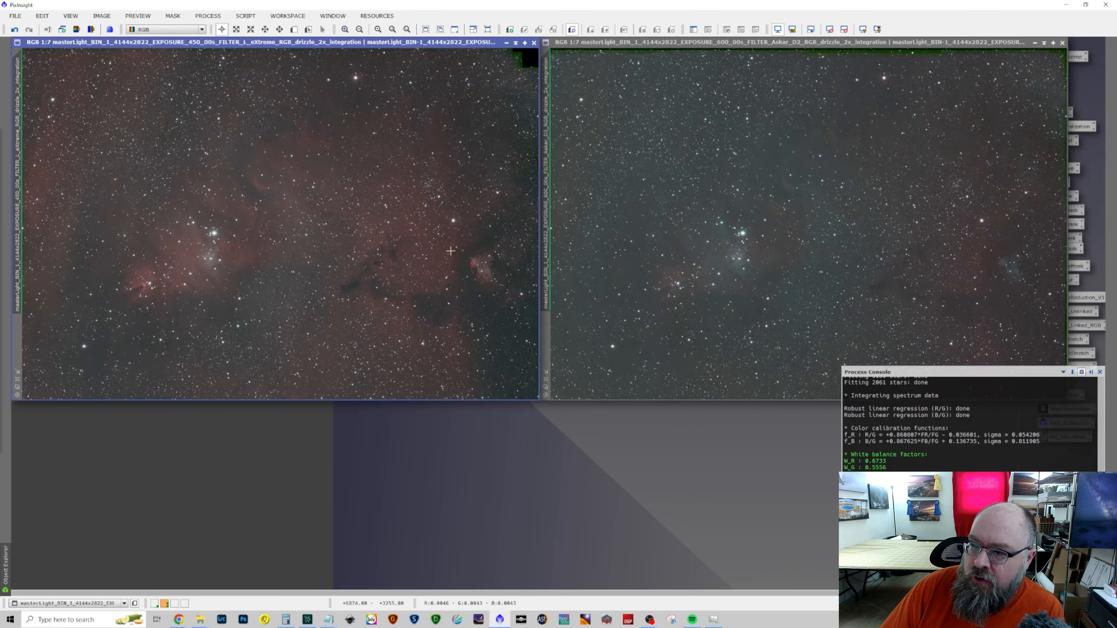
Start DynamicCrop and draw a crop frame of about 7833 × 5403 px on the L-eXtreme image, leaving out the black edges
{"action": "left_click", "coordinate": [207, 16]}
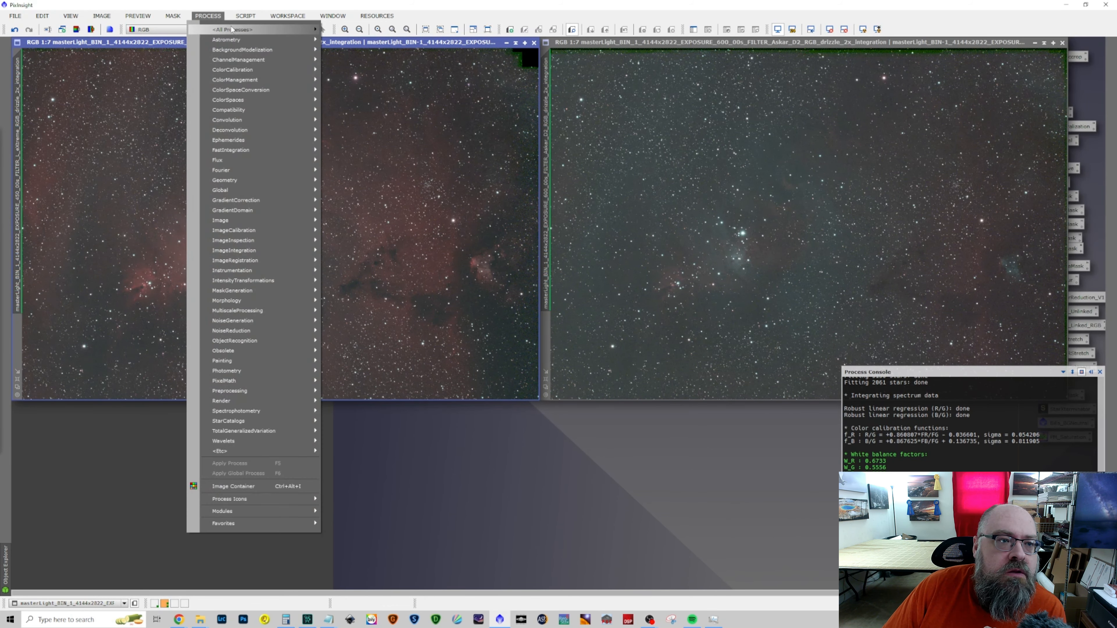
{"action": "mouse_move", "coordinate": [231, 30]}
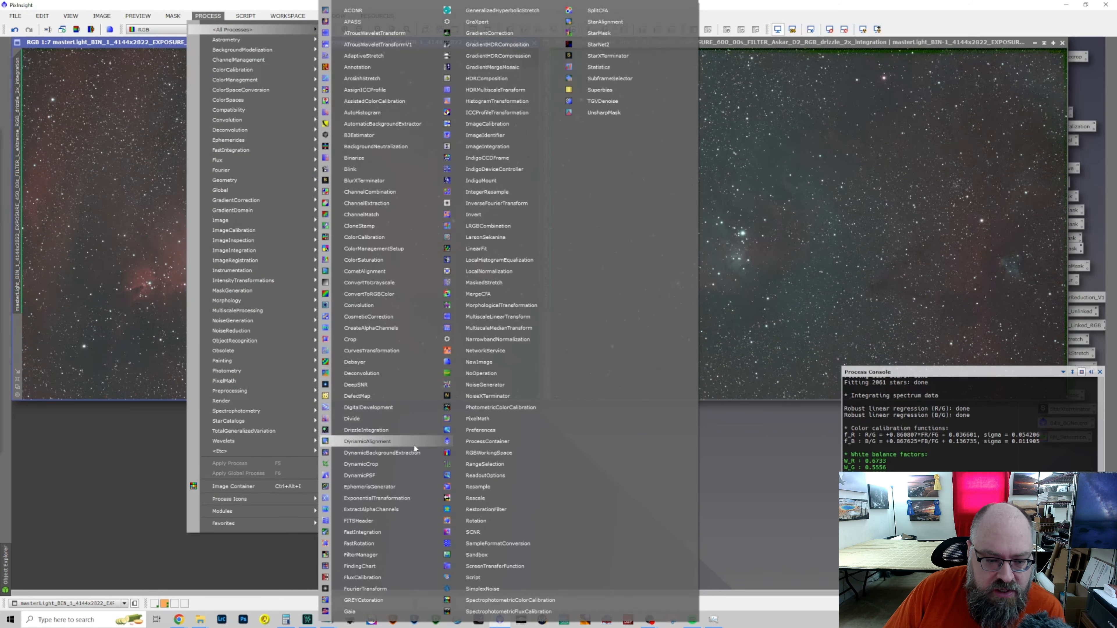
{"action": "left_click", "coordinate": [410, 465]}
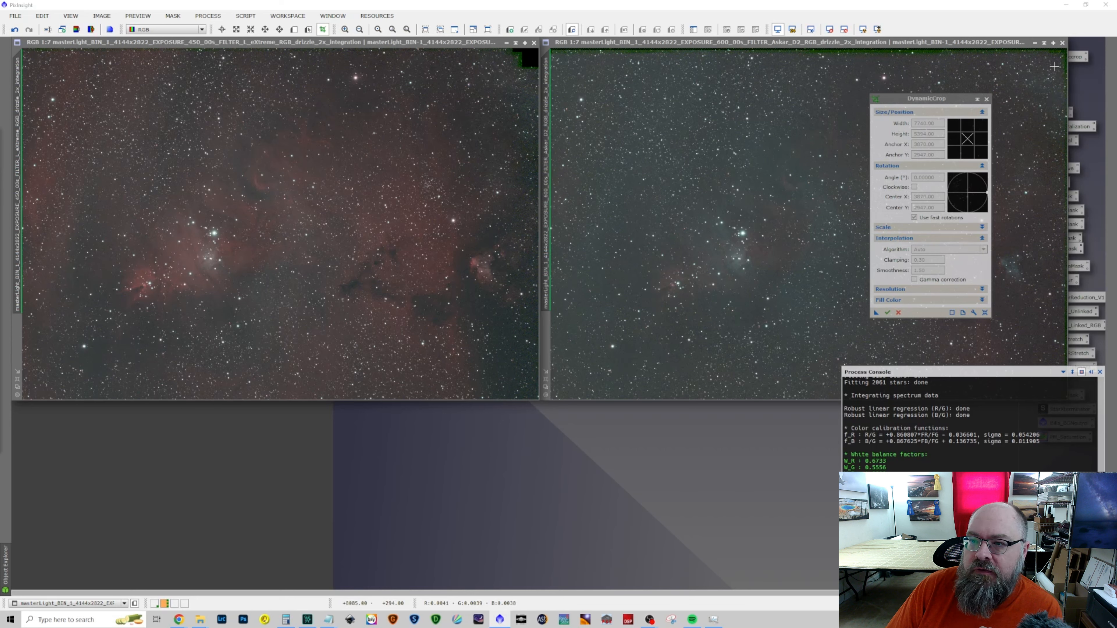
{"action": "left_click_drag", "start_coordinate": [511, 58], "coordinate": [22, 400]}
Apply the crop to both the Askar D2 and L-eXtreme images, accepting the deletion of their astrometric solutions, and close DynamicCrop
{"action": "left_click_drag", "start_coordinate": [876, 313], "coordinate": [756, 291]}
{"action": "left_click", "coordinate": [566, 336]}
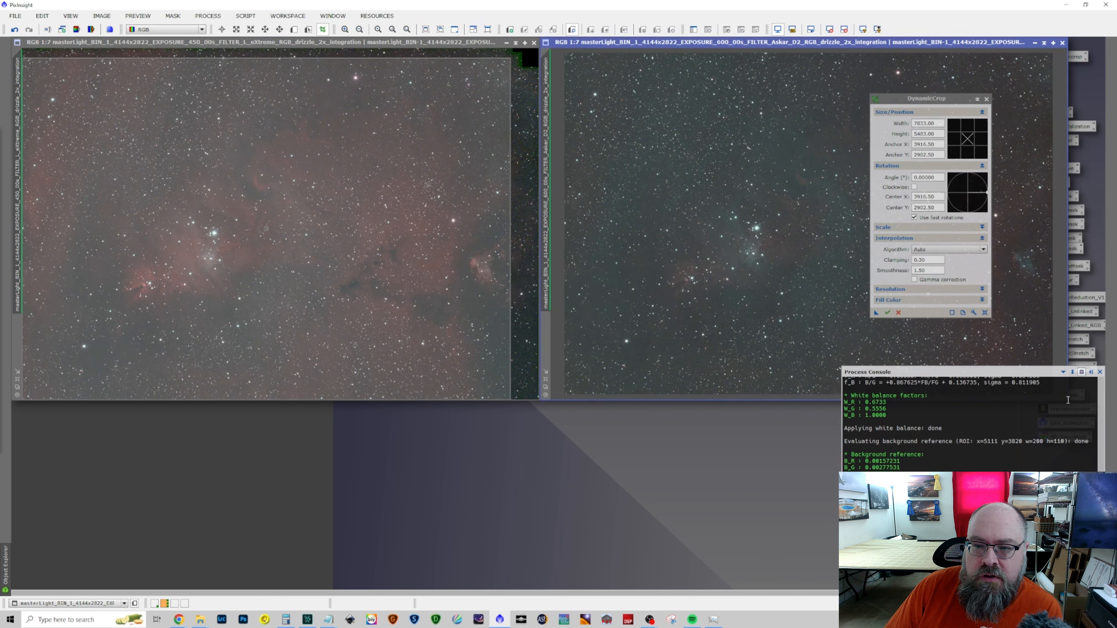
{"action": "left_click", "coordinate": [887, 313]}
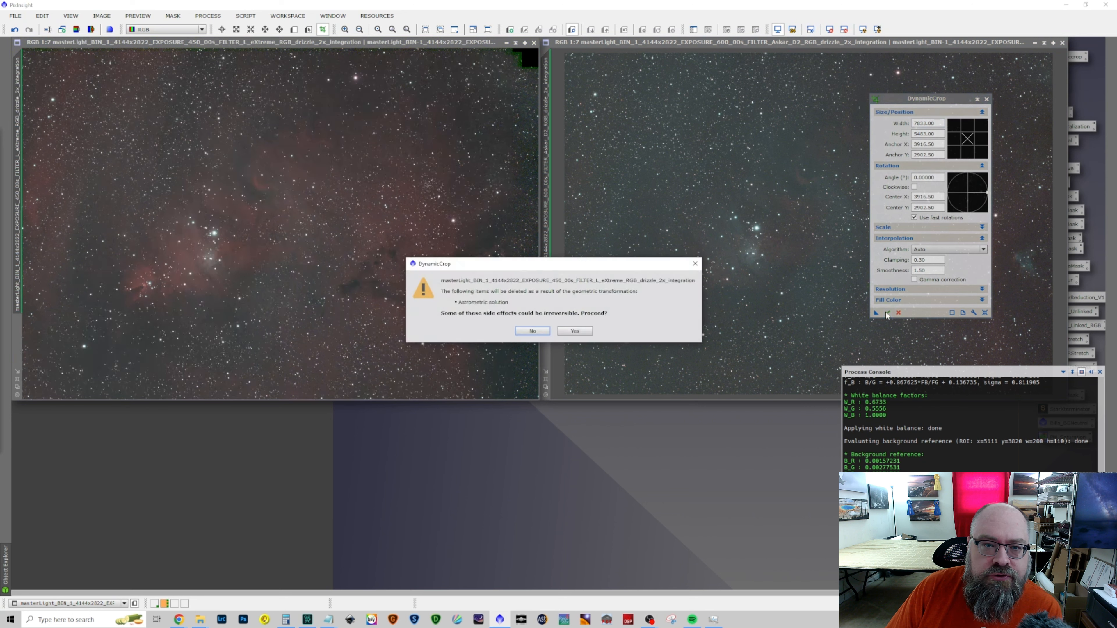
{"action": "left_click", "coordinate": [567, 332]}
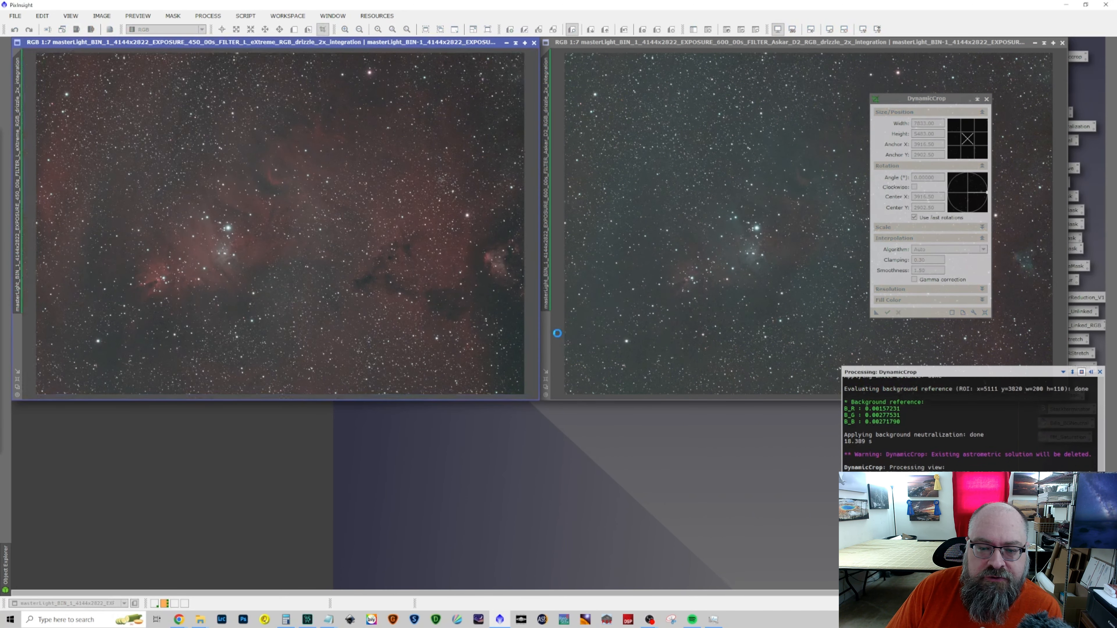
{"action": "left_click", "coordinate": [986, 99]}
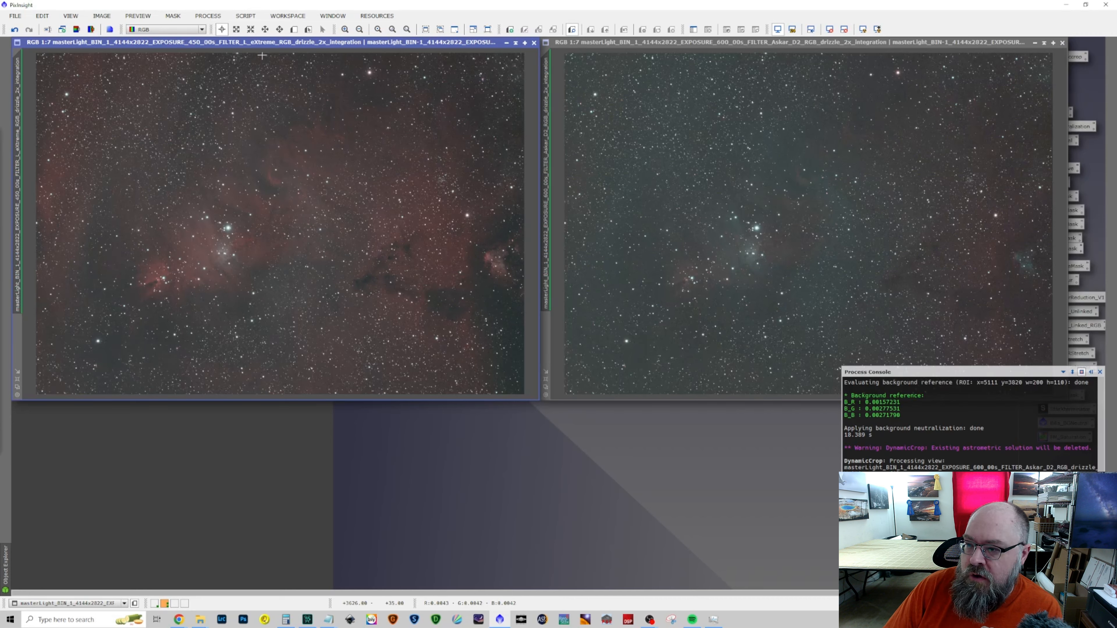
Remove the background gradients from both images with the SetiAstro automatic background extraction script and discard the extracted background model
{"action": "left_click", "coordinate": [218, 16]}
{"action": "mouse_move", "coordinate": [242, 16]}
{"action": "mouse_move", "coordinate": [273, 150]}
{"action": "left_click", "coordinate": [446, 162]}
{"action": "left_click", "coordinate": [202, 393]}
{"action": "left_click", "coordinate": [622, 417]}
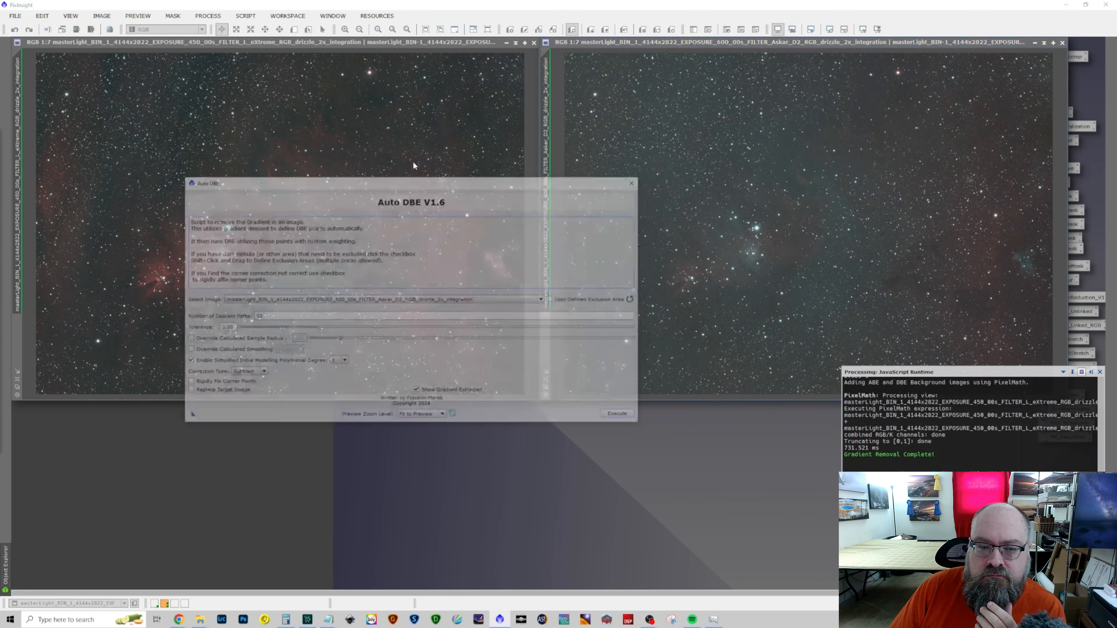
{"action": "left_click", "coordinate": [621, 414]}
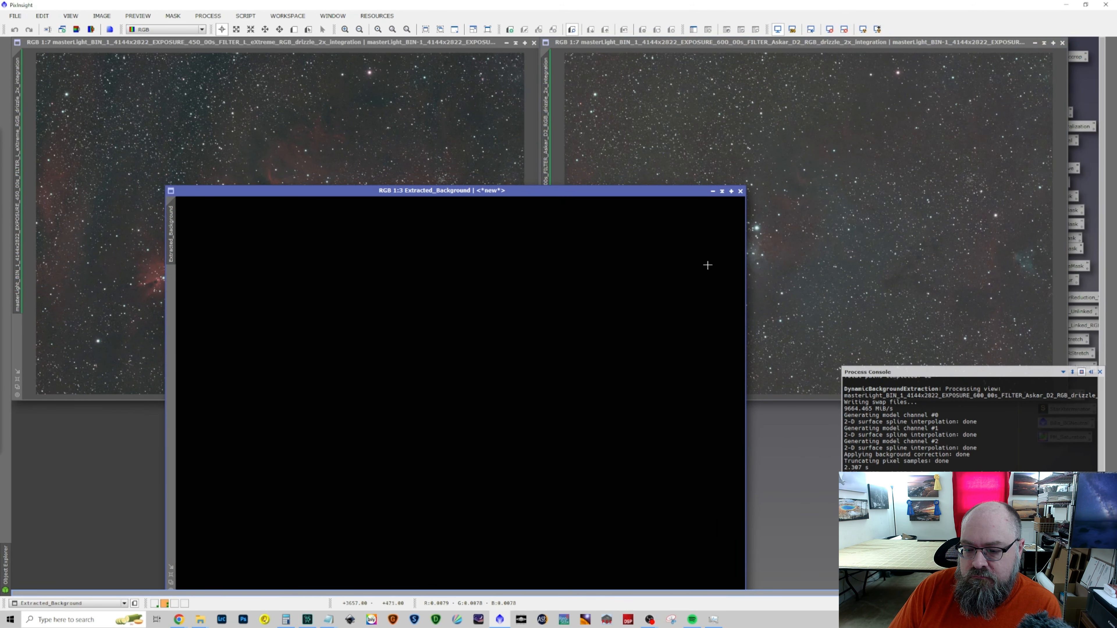
{"action": "left_click", "coordinate": [741, 191]}
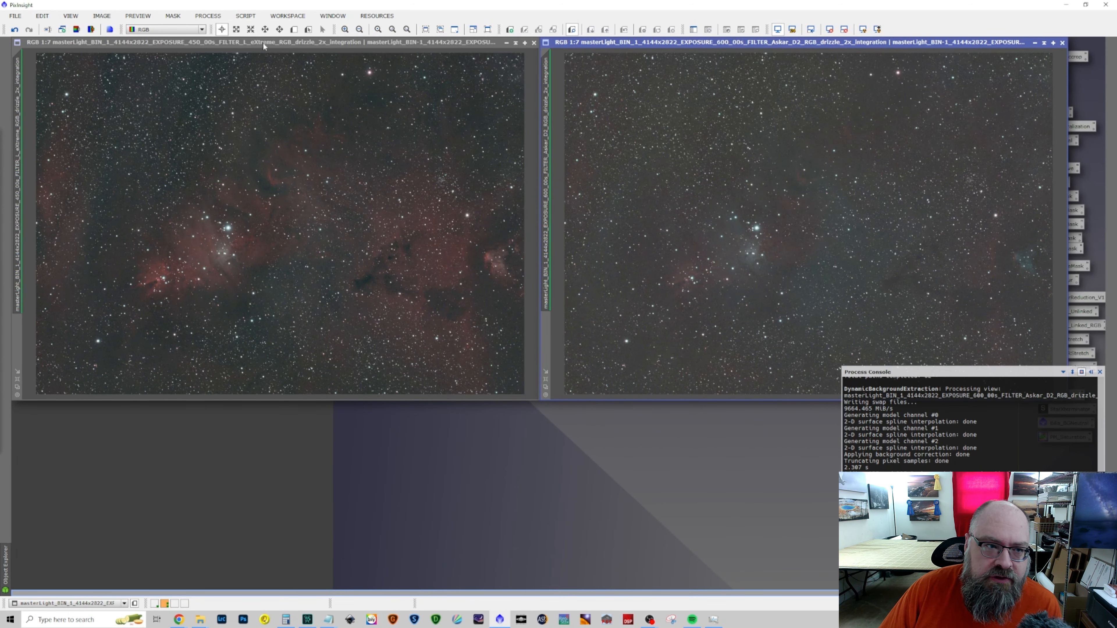
{"action": "left_click", "coordinate": [249, 18]}
{"action": "mouse_move", "coordinate": [303, 181]}
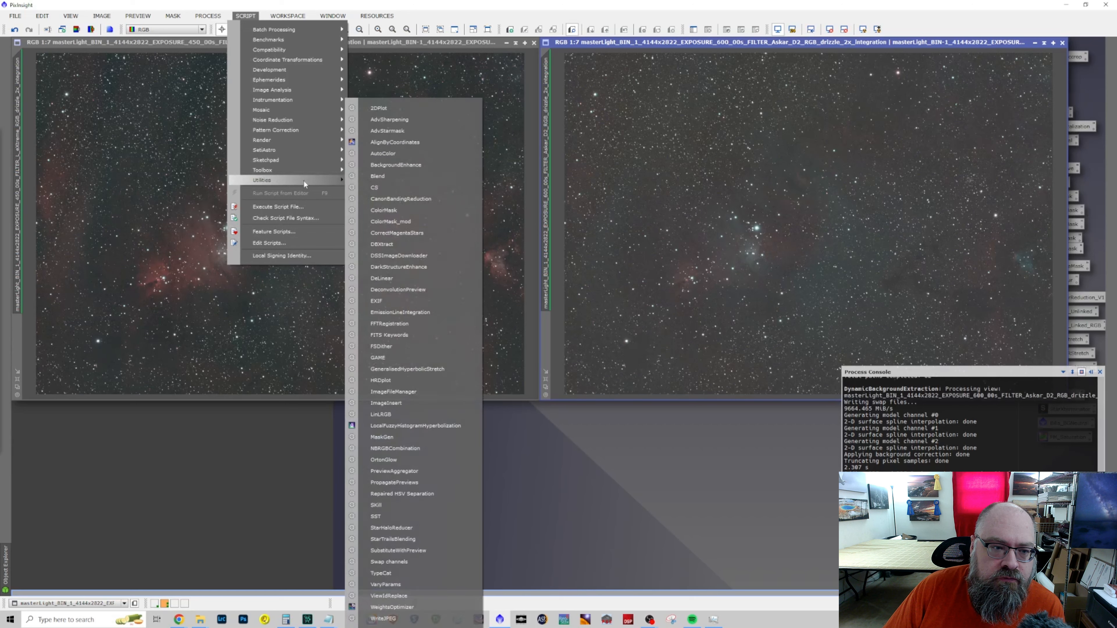
{"action": "left_click", "coordinate": [425, 245]}
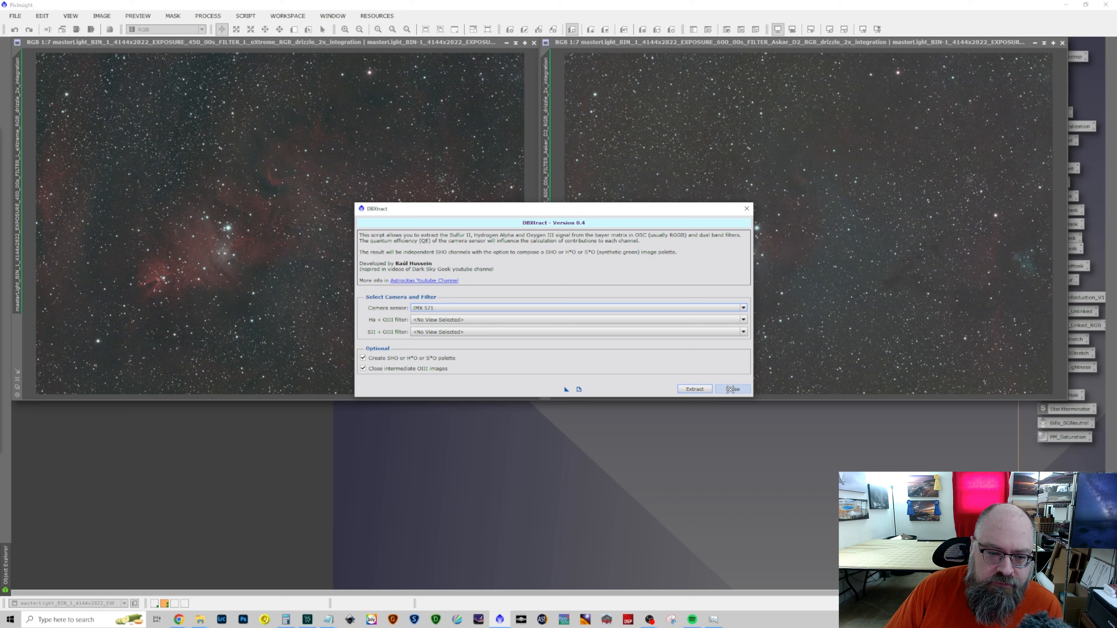
{"action": "left_click", "coordinate": [731, 389]}
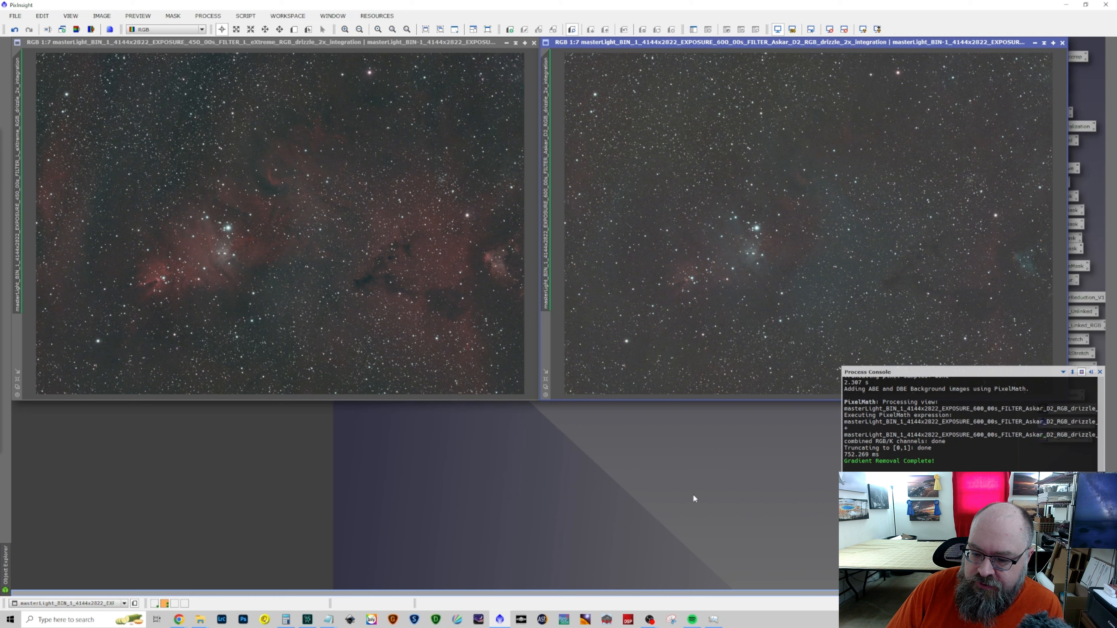
Split the L-eXtreme image into its RGB channels and set the red channel image aside, minimized and renamed Ha
{"action": "left_click", "coordinate": [328, 43]}
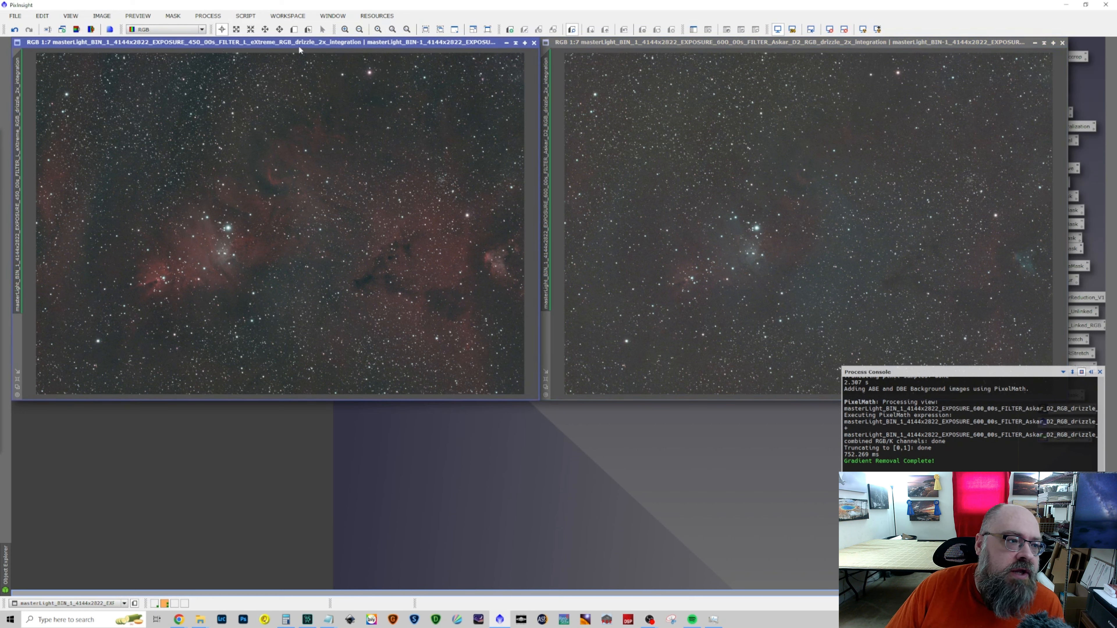
{"action": "left_click", "coordinate": [91, 29]}
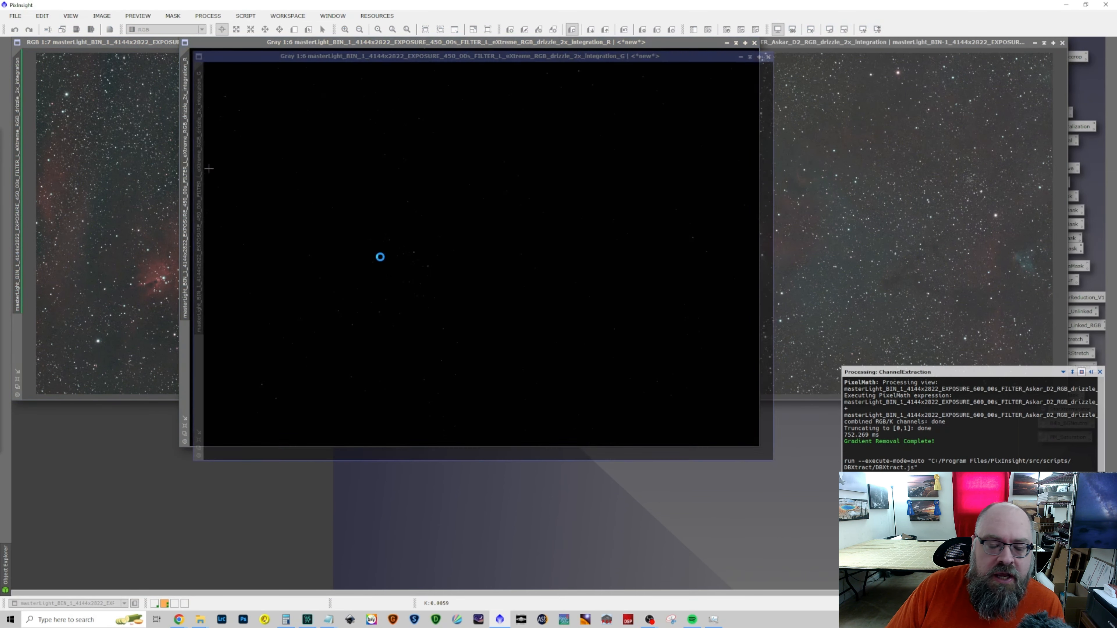
{"action": "double_click", "coordinate": [183, 118]}
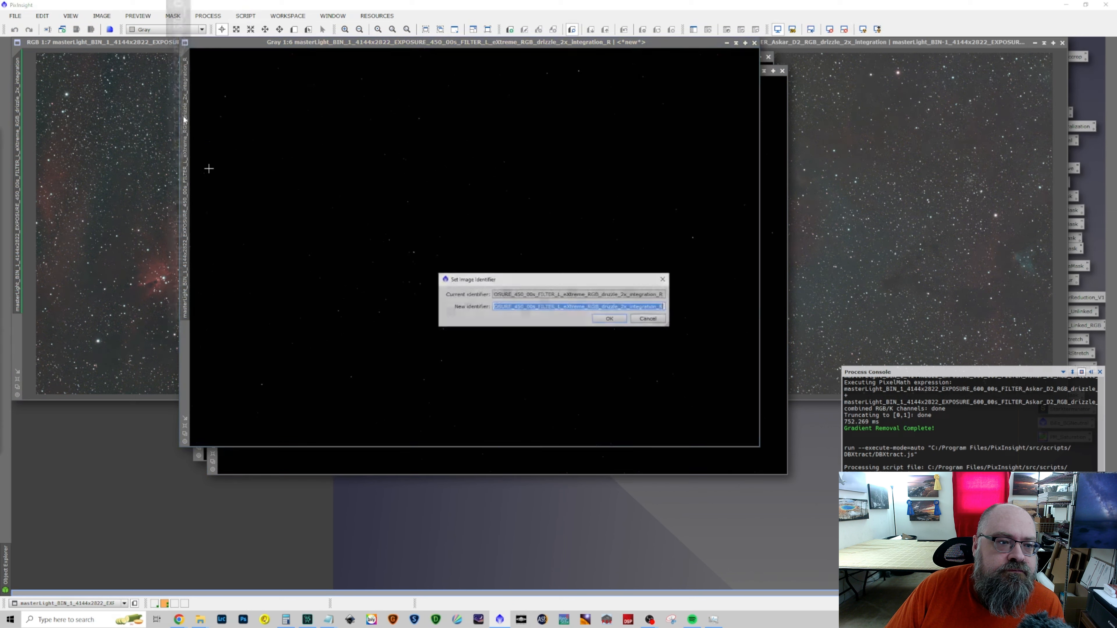
{"action": "type", "text": "Ha"}
{"action": "key", "text": "Return"}
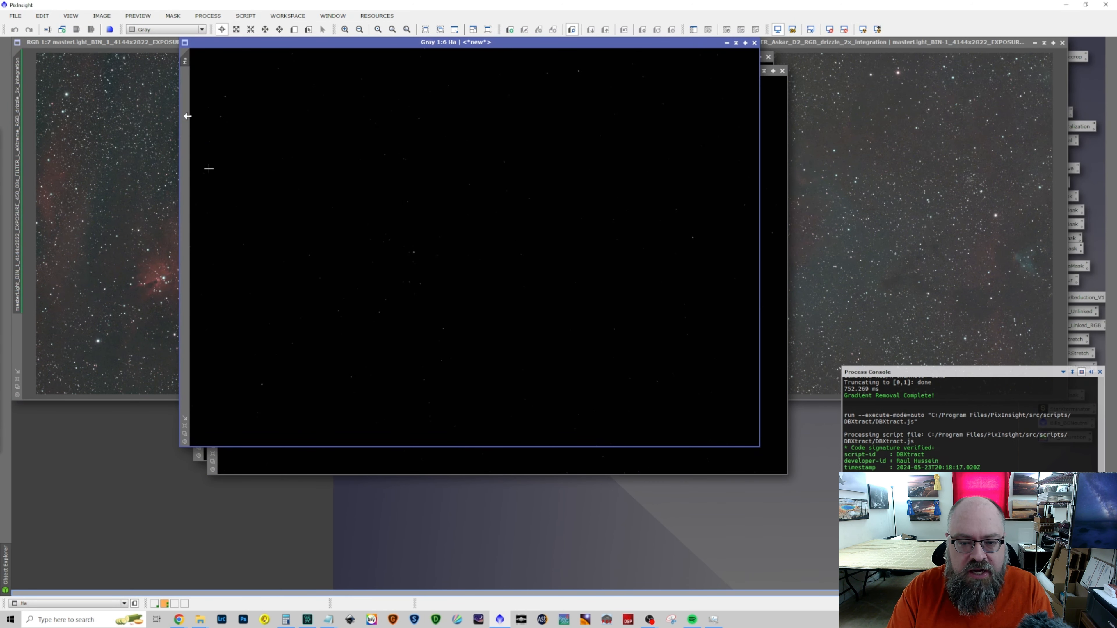
{"action": "left_click", "coordinate": [726, 43]}
{"action": "left_click_drag", "start_coordinate": [487, 248], "coordinate": [40, 574]}
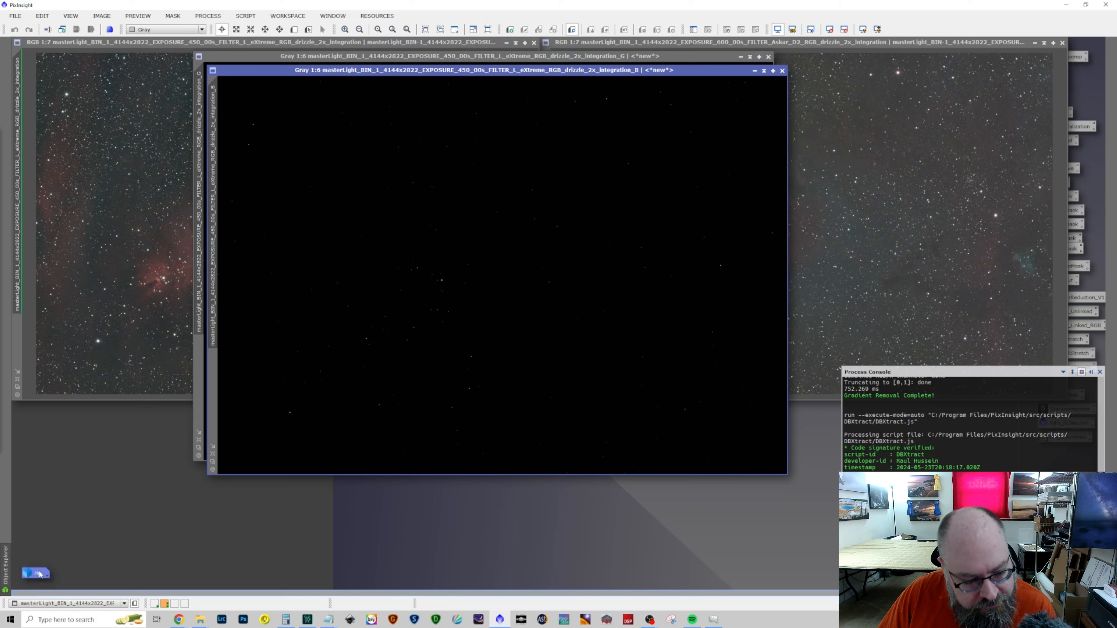
Rename the L-eXtreme blue channel image as LX_B and the green channel image as LX_G
{"action": "double_click", "coordinate": [214, 130]}
{"action": "type", "text": "LX_B"}
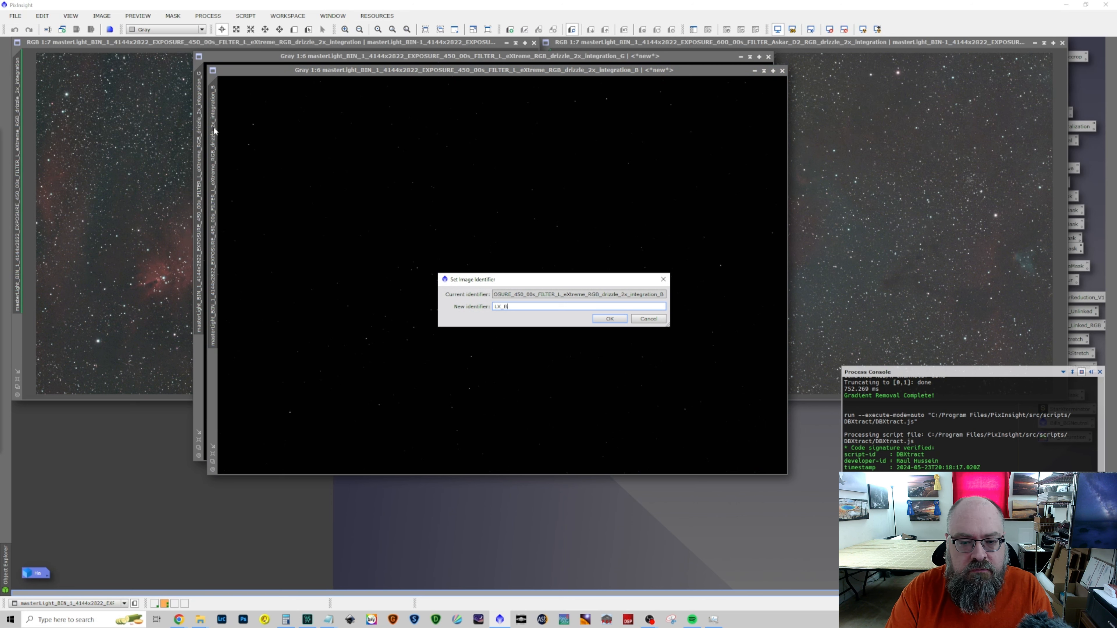
{"action": "key", "text": "Return"}
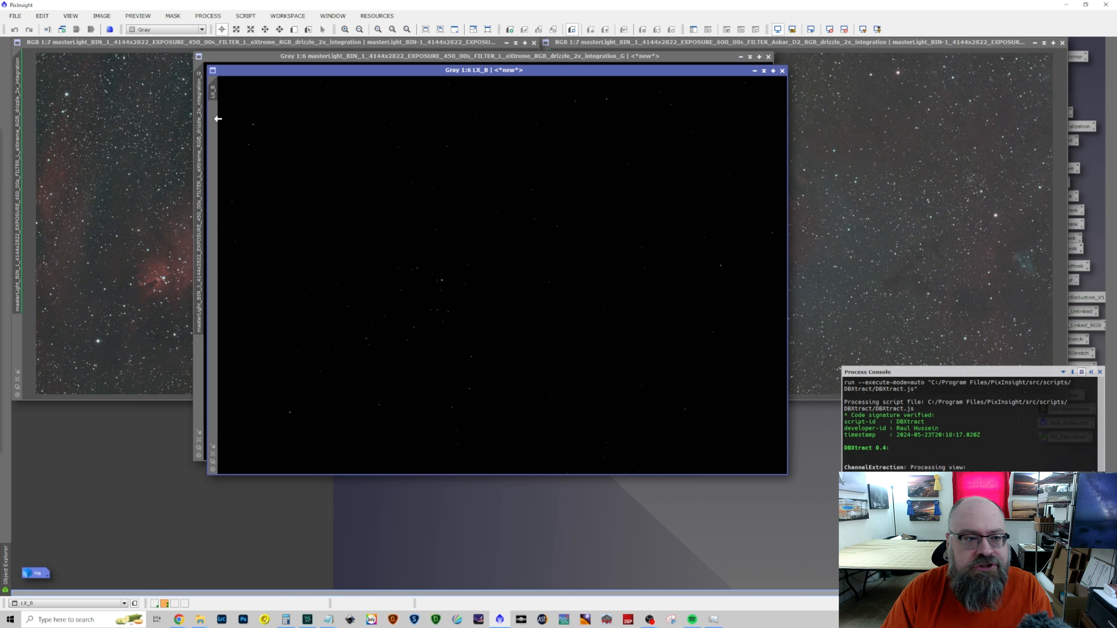
{"action": "double_click", "coordinate": [201, 121]}
{"action": "type", "text": "LX"}
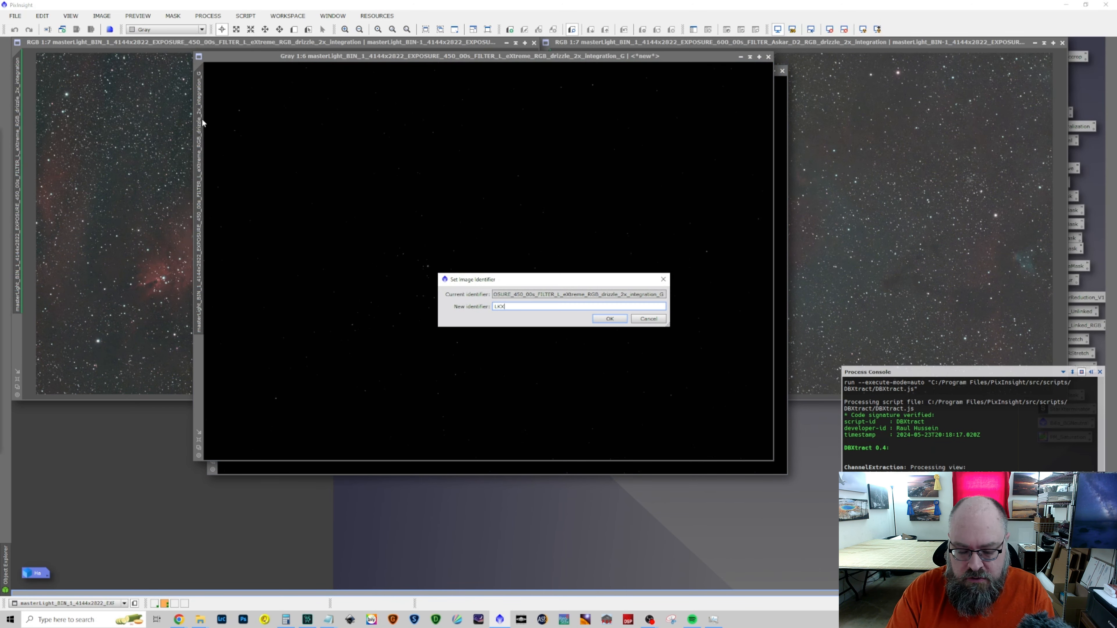
{"action": "key", "text": "BackSpace"}
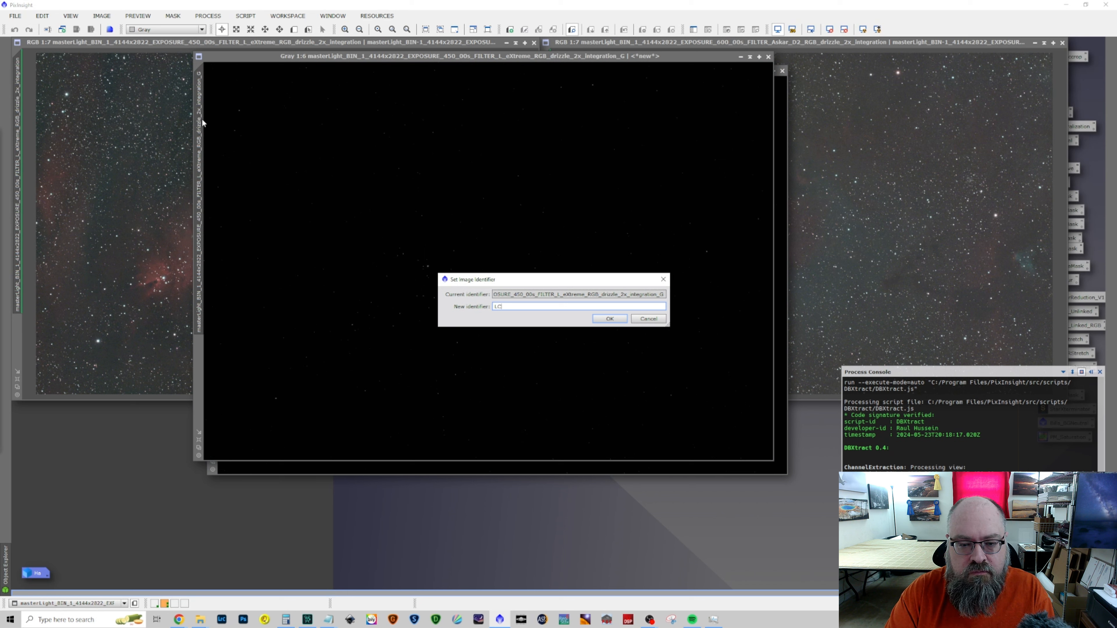
{"action": "type", "text": "X_G"}
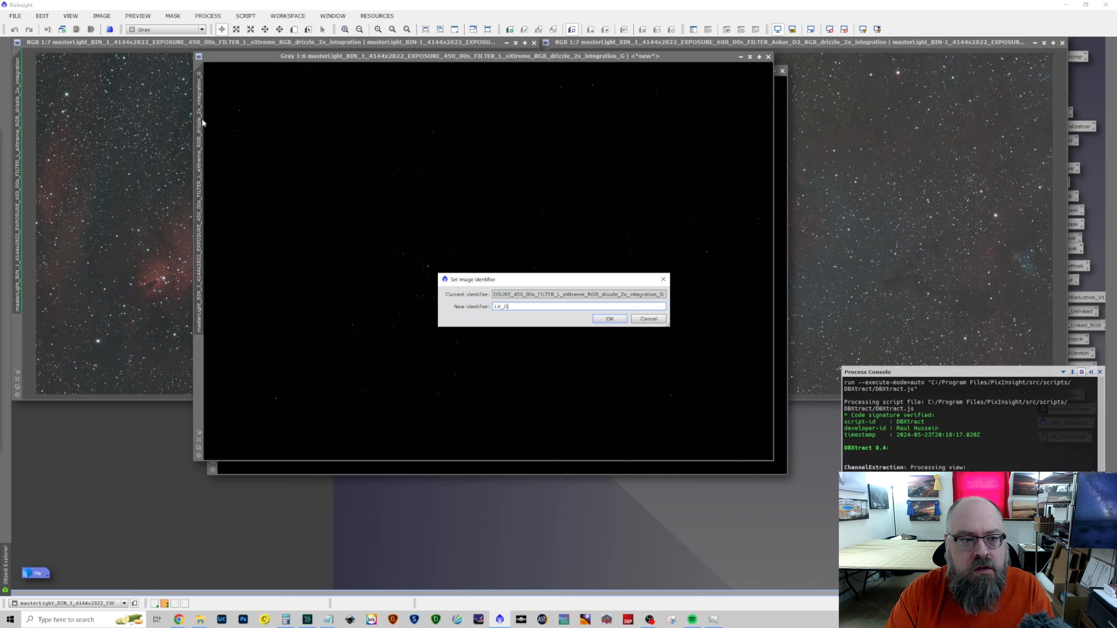
{"action": "key", "text": "Return"}
Start PixelMath, clear its old expression and set the new image's identifier to LX_Oiii
{"action": "left_click", "coordinate": [208, 16]}
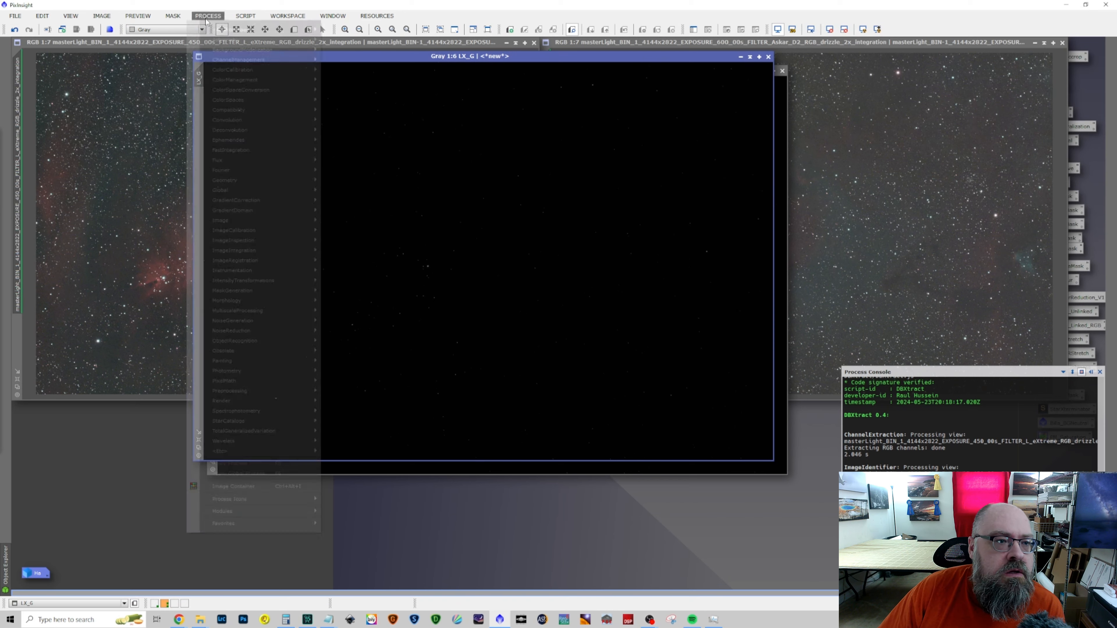
{"action": "mouse_move", "coordinate": [219, 29]}
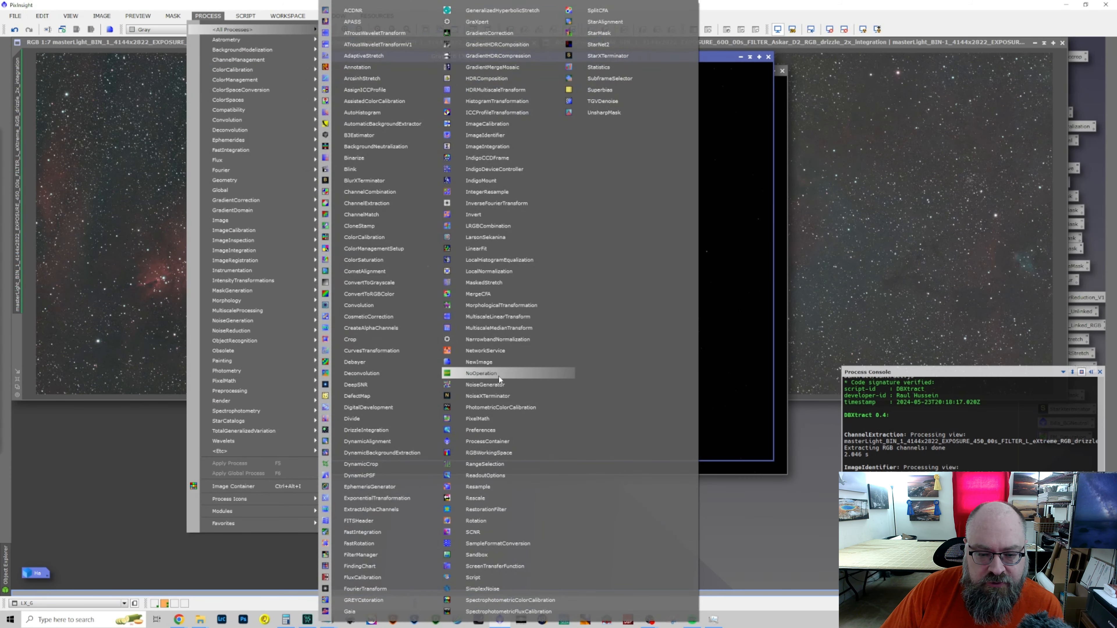
{"action": "left_click", "coordinate": [500, 420]}
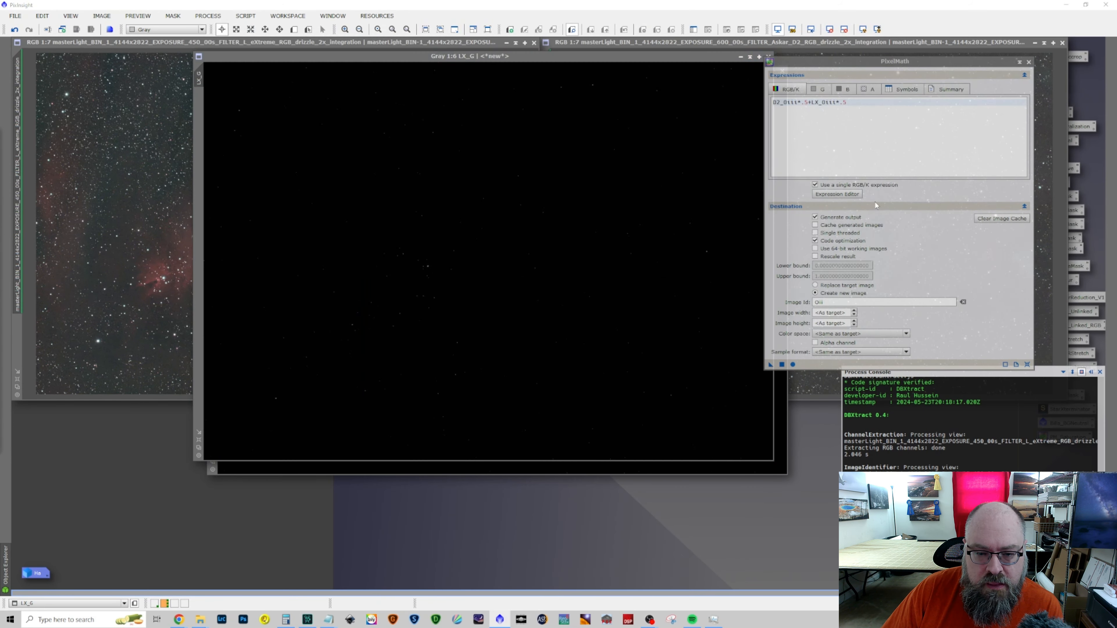
{"action": "left_click_drag", "start_coordinate": [856, 112], "coordinate": [787, 102]}
{"action": "key", "text": "BackSpace"}
{"action": "key", "text": "BackSpace"}
{"action": "key", "text": "BackSpace"}
{"action": "key", "text": "BackSpace"}
{"action": "key", "text": "BackSpace"}
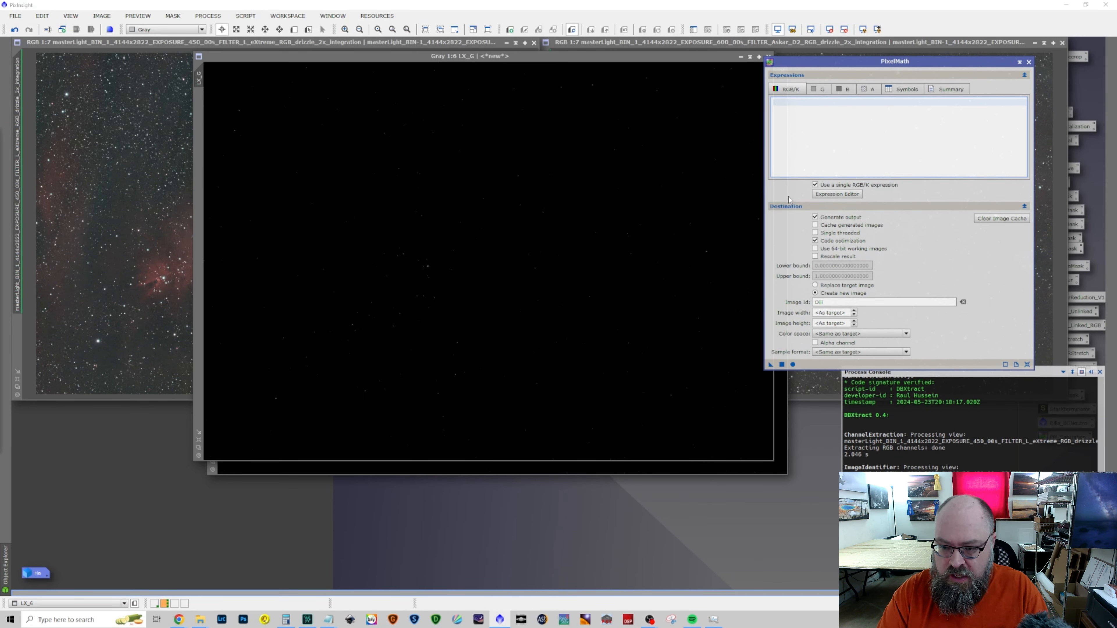
{"action": "left_click", "coordinate": [878, 303]}
{"action": "key", "text": "Home"}
{"action": "type", "text": "LX_"}
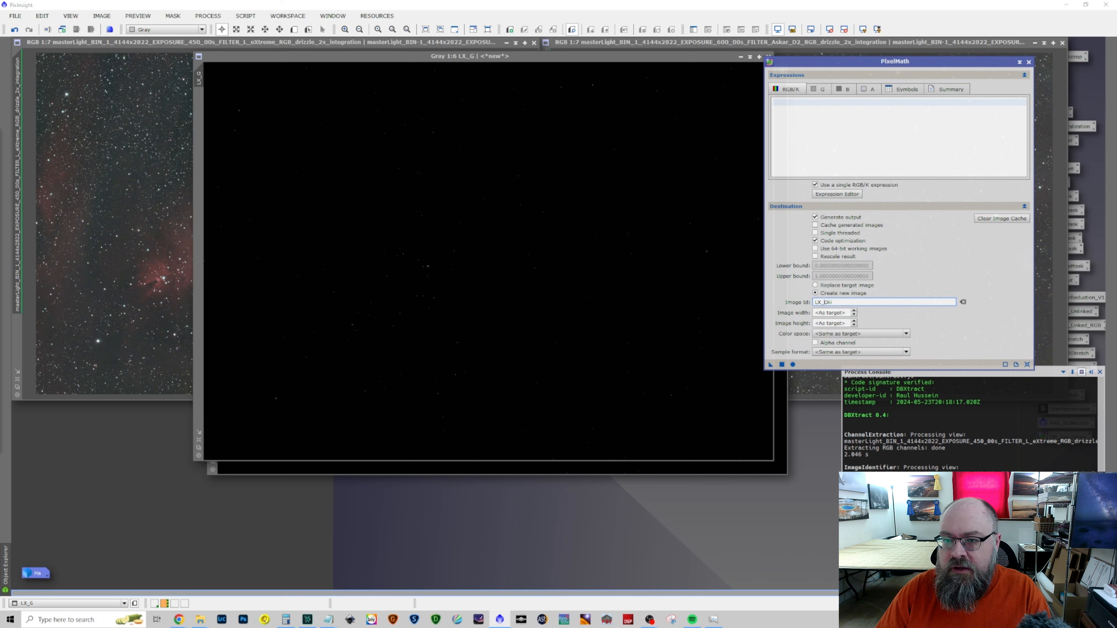
Enter the PixelMath expression LX_G*.75+LX_B*.25 to blend the green and blue channels
{"action": "left_click", "coordinate": [790, 108]}
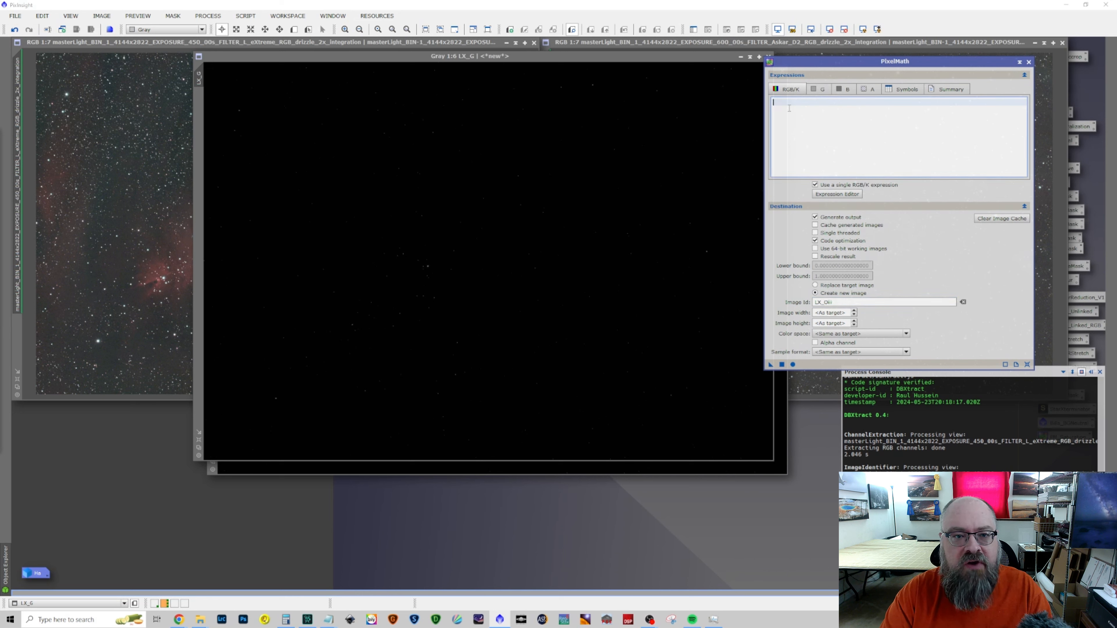
{"action": "type", "text": "LX_G*"}
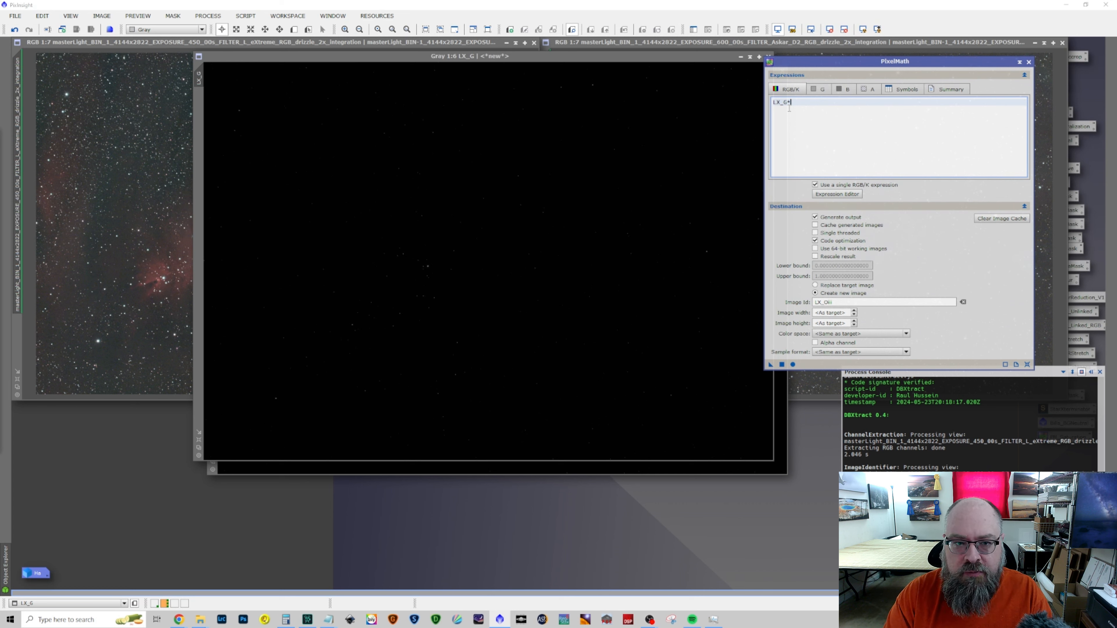
{"action": "type", "text": ".75+"}
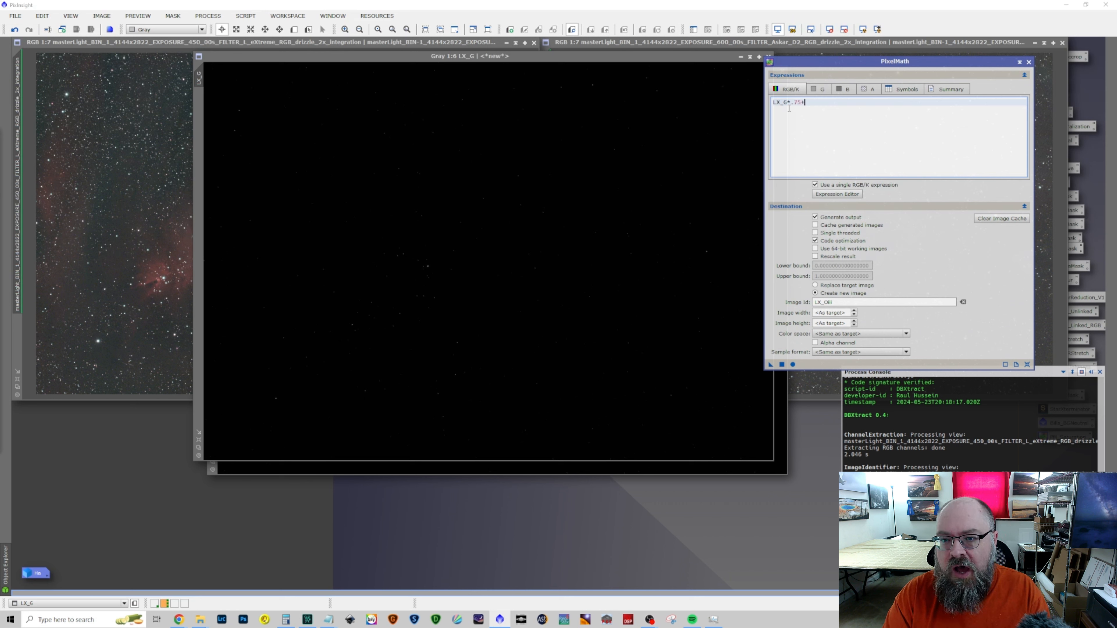
{"action": "type", "text": "LX"}
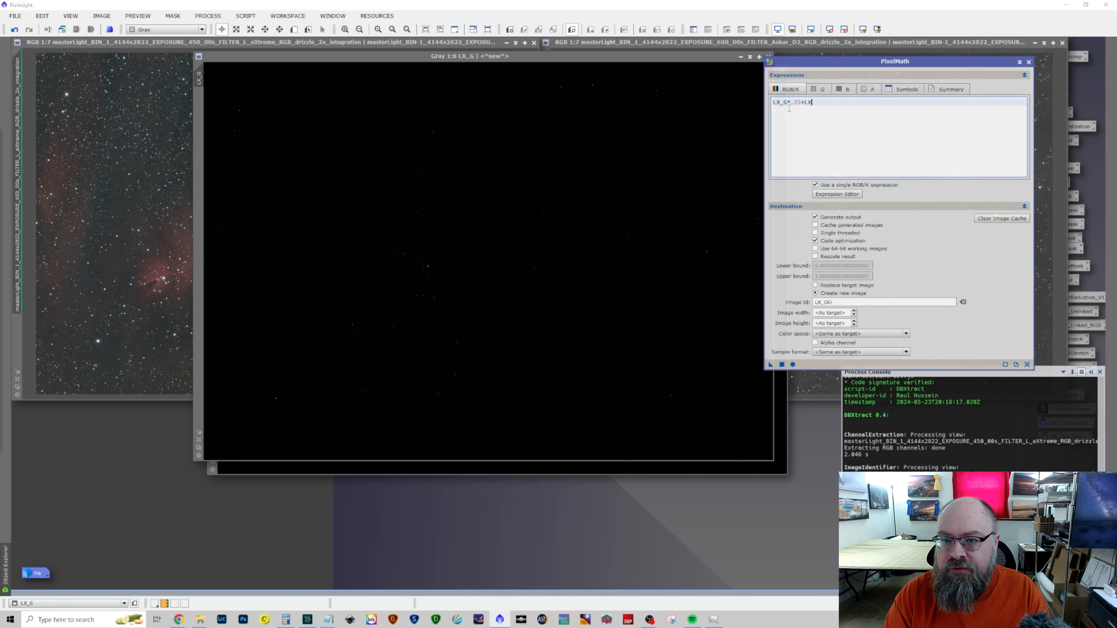
{"action": "type", "text": "_B*.25"}
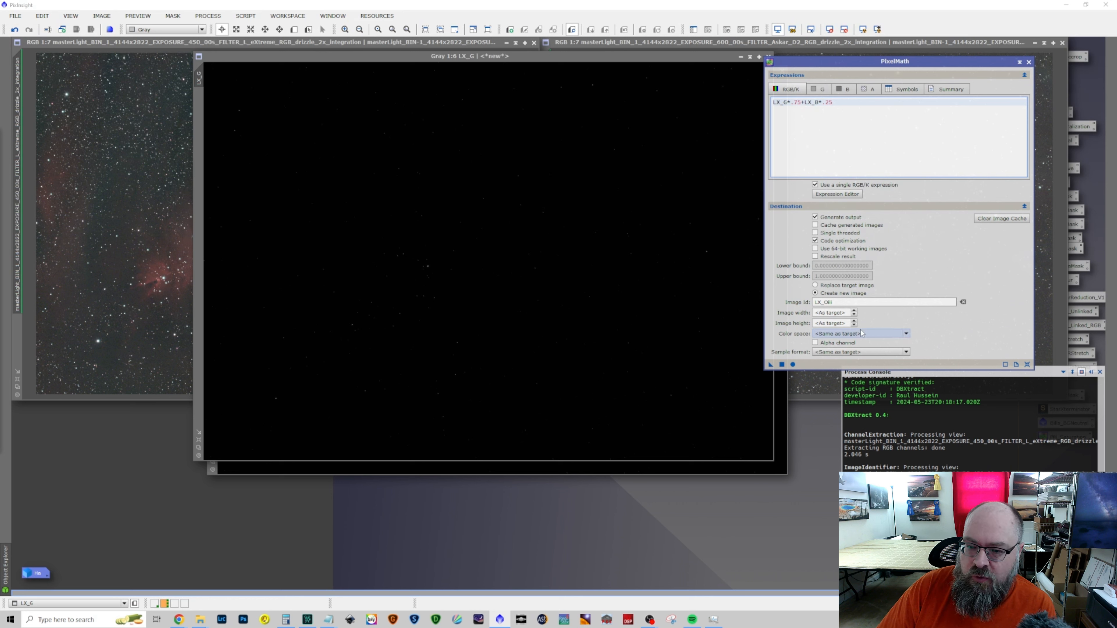
Run the PixelMath blend using LX_G as the target image and set the resulting LX_Oiii image aside, minimized
{"action": "left_click", "coordinate": [793, 365]}
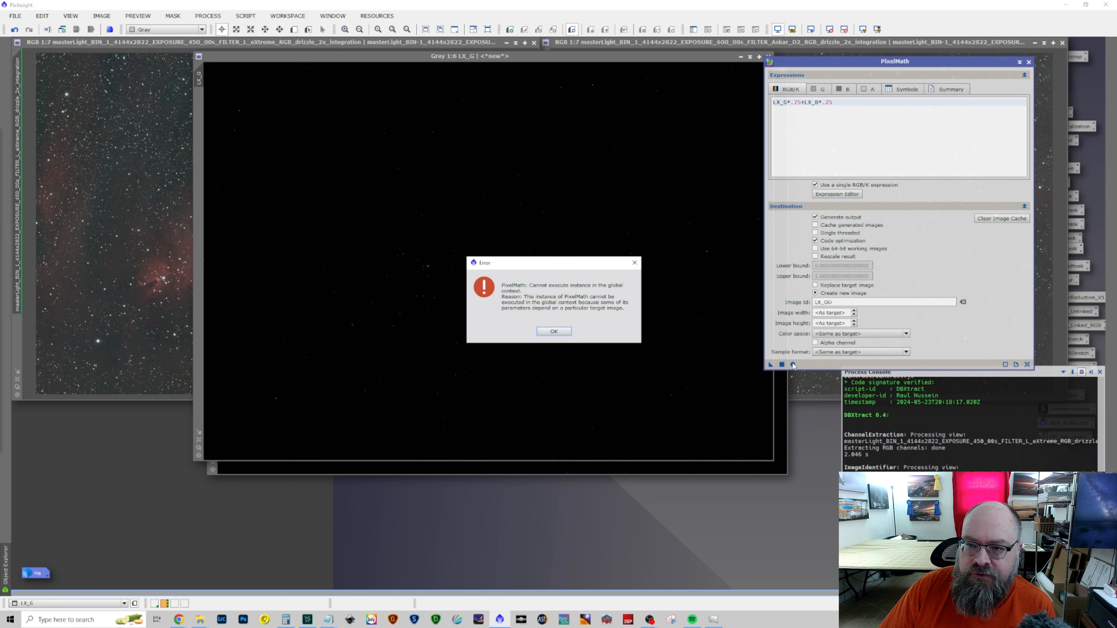
{"action": "left_click", "coordinate": [566, 330]}
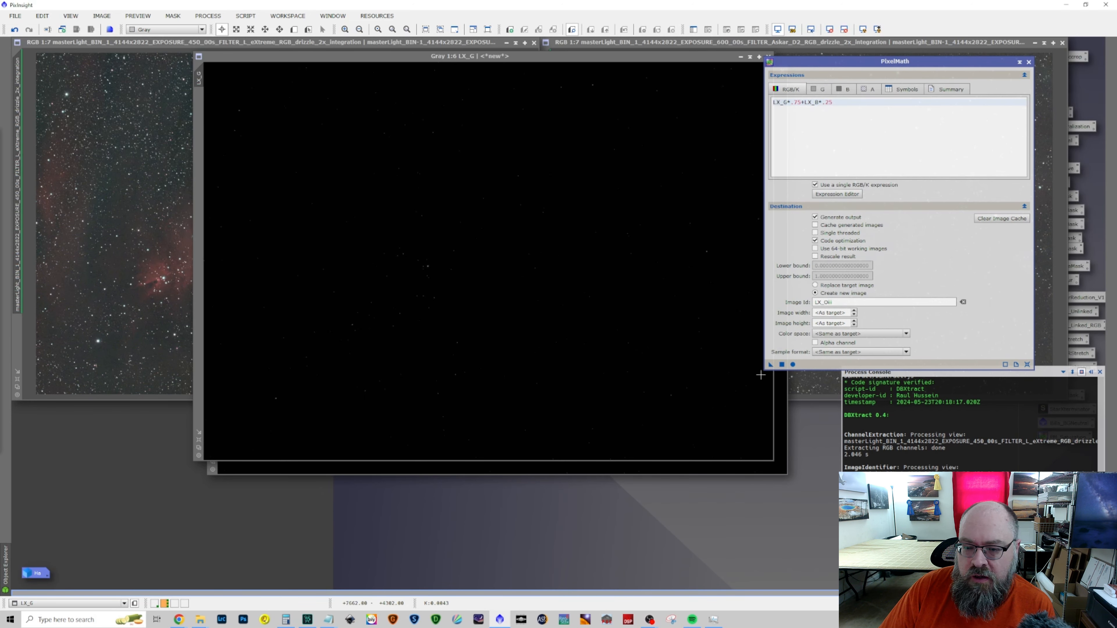
{"action": "left_click_drag", "start_coordinate": [771, 365], "coordinate": [568, 349]}
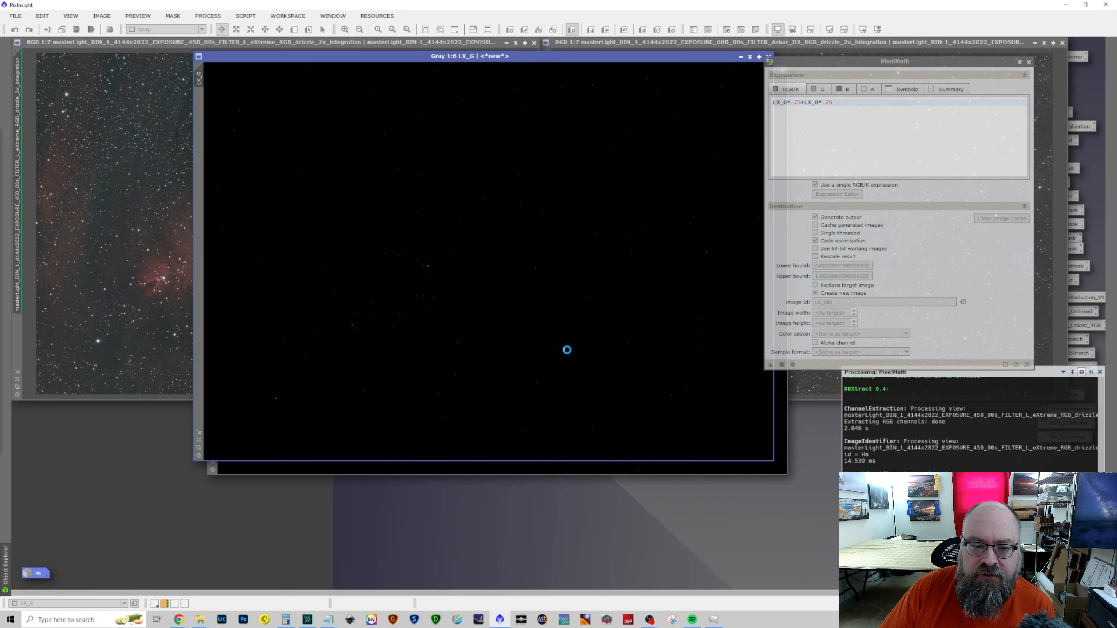
{"action": "left_click_drag", "start_coordinate": [596, 84], "coordinate": [468, 117]}
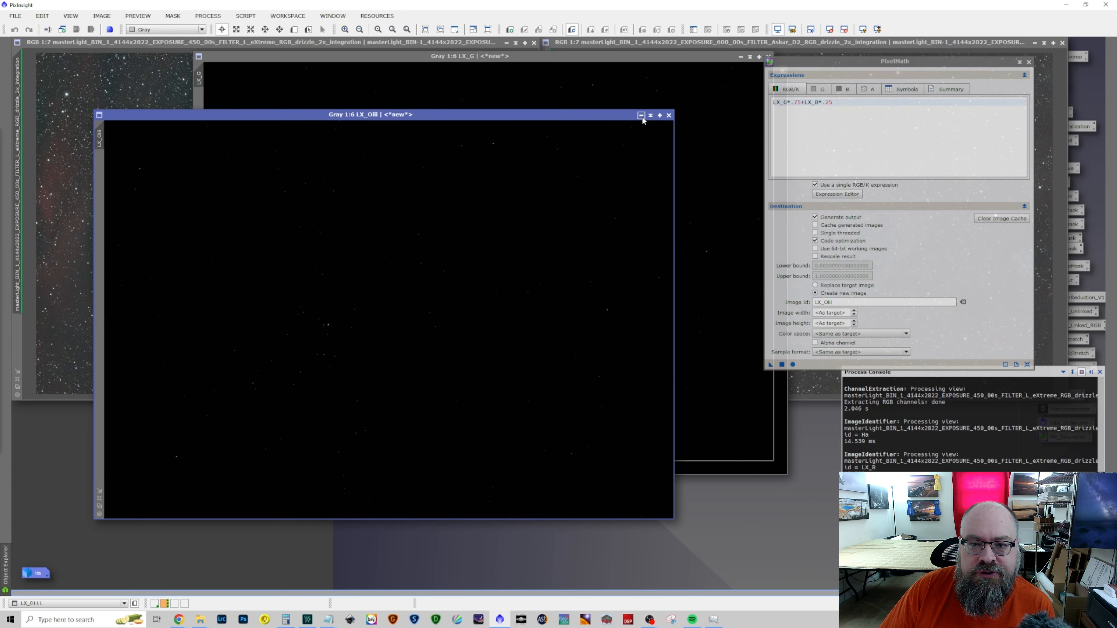
{"action": "left_click", "coordinate": [640, 116]}
{"action": "left_click_drag", "start_coordinate": [408, 328], "coordinate": [51, 523]}
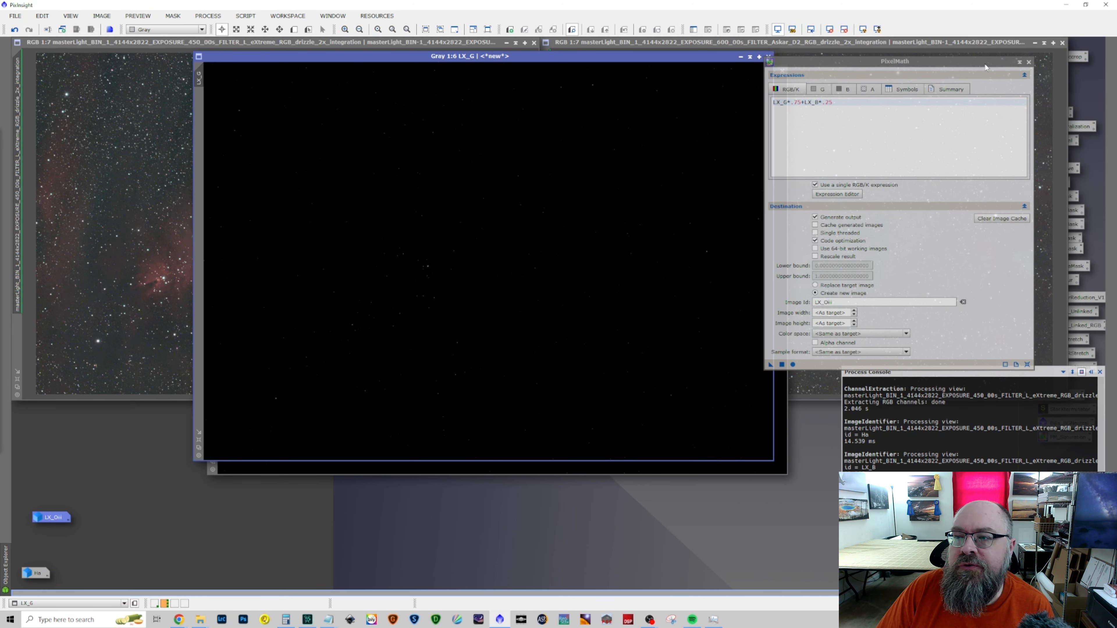
Close the LX_G and LX_B channel images, accepting the loss of their unsaved process history
{"action": "left_click_drag", "start_coordinate": [985, 67], "coordinate": [1073, 74]}
{"action": "left_click", "coordinate": [768, 56]}
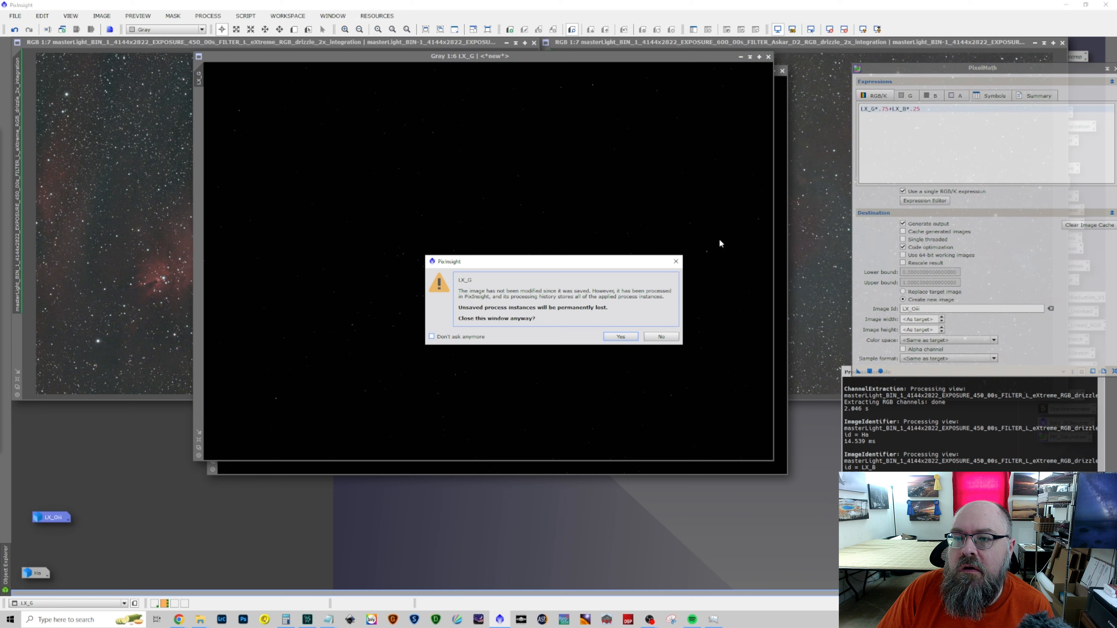
{"action": "left_click", "coordinate": [620, 336]}
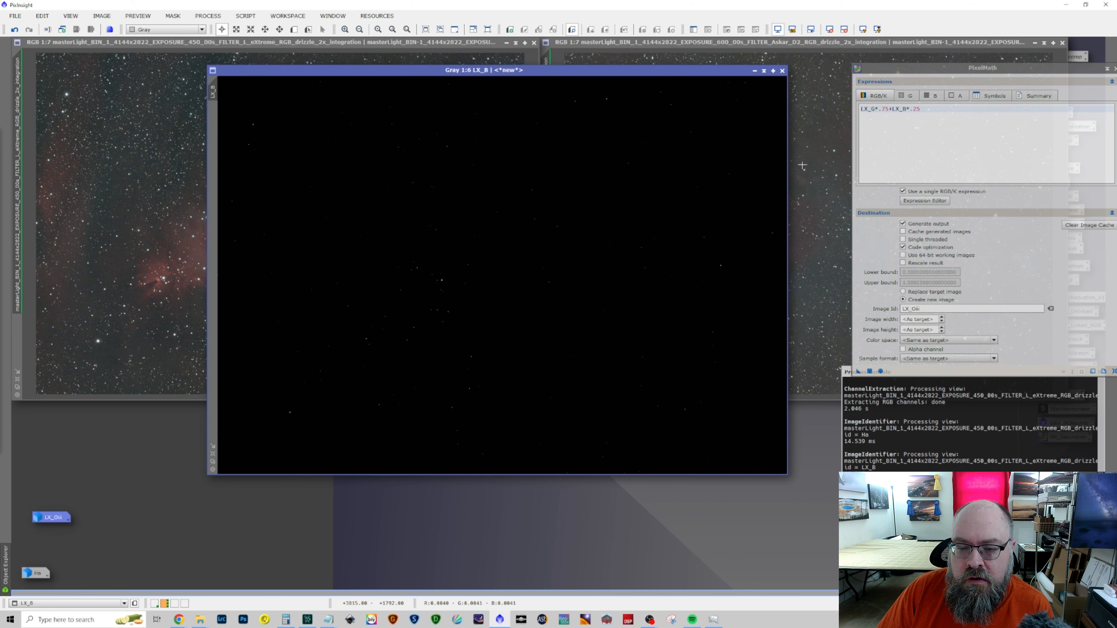
{"action": "left_click", "coordinate": [782, 71]}
{"action": "left_click", "coordinate": [620, 336]}
Split the Askar D2 image into its RGB channels and rename the red channel image as Sii
{"action": "left_click", "coordinate": [678, 43]}
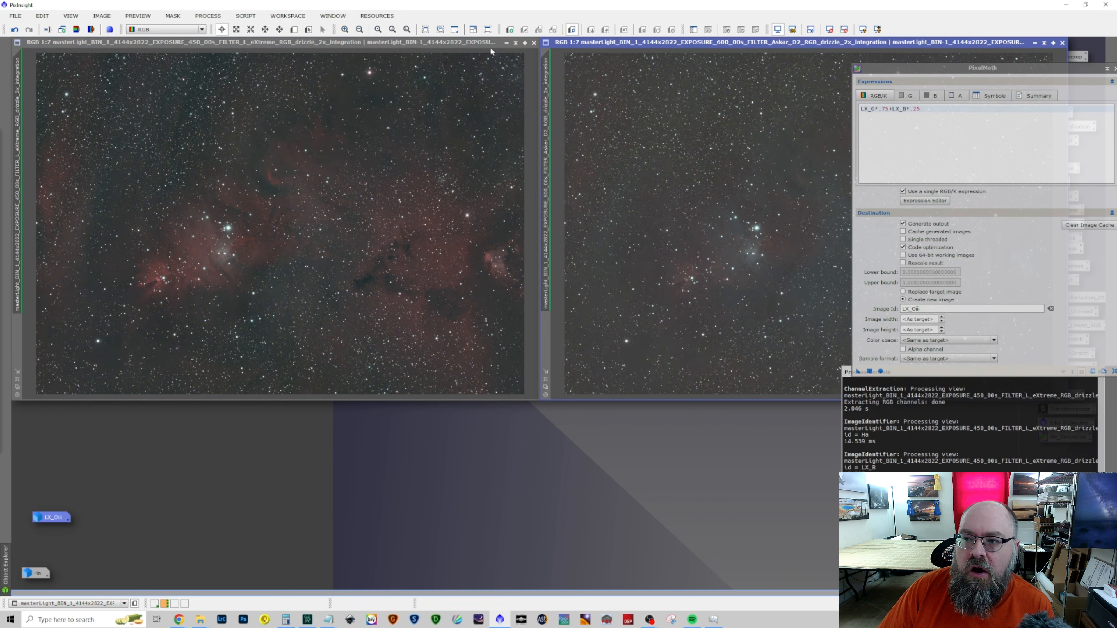
{"action": "left_click", "coordinate": [93, 31]}
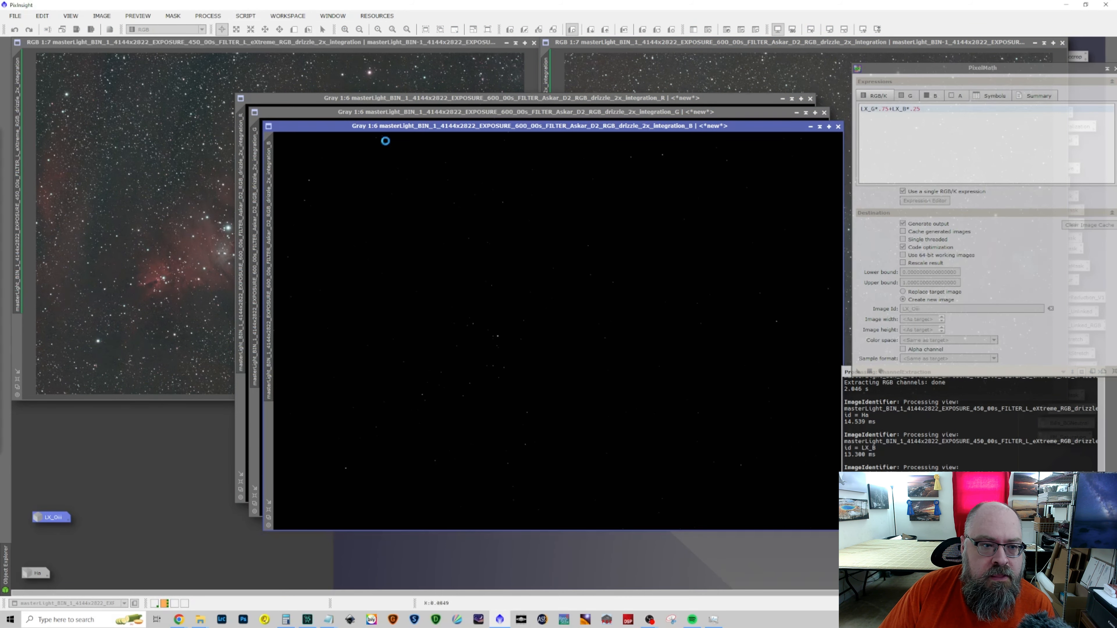
{"action": "double_click", "coordinate": [245, 148]}
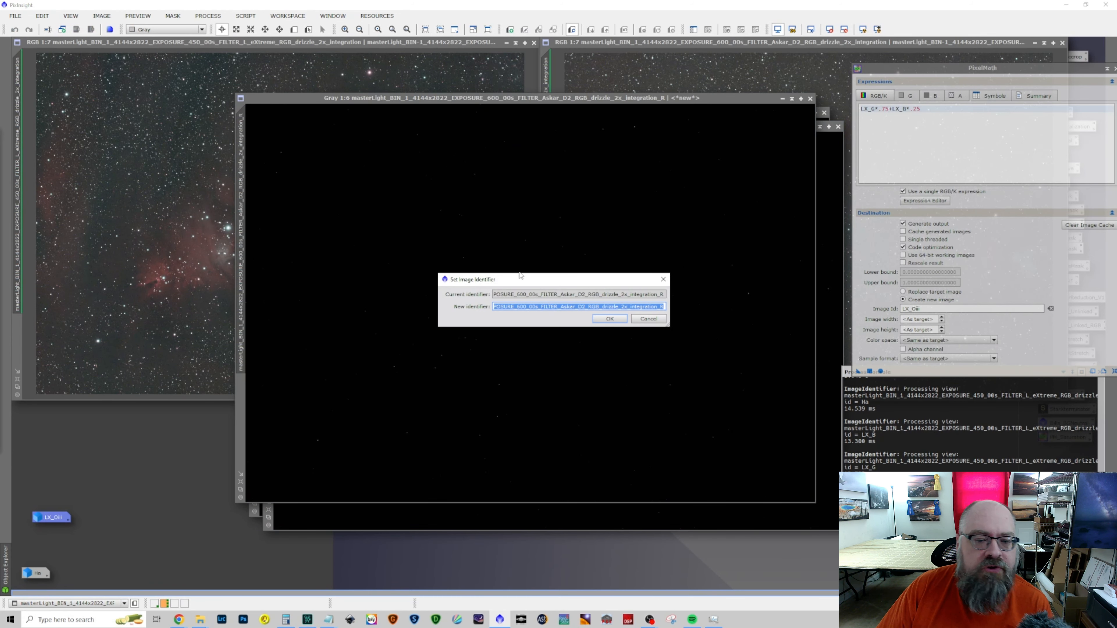
{"action": "type", "text": "Sii"}
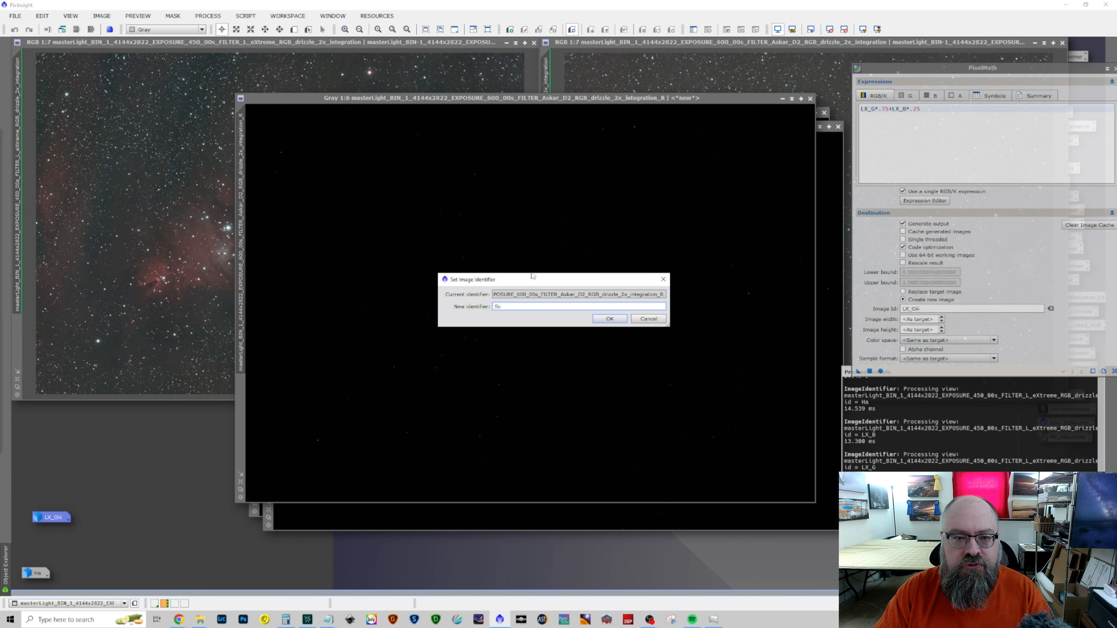
{"action": "left_click", "coordinate": [609, 319]}
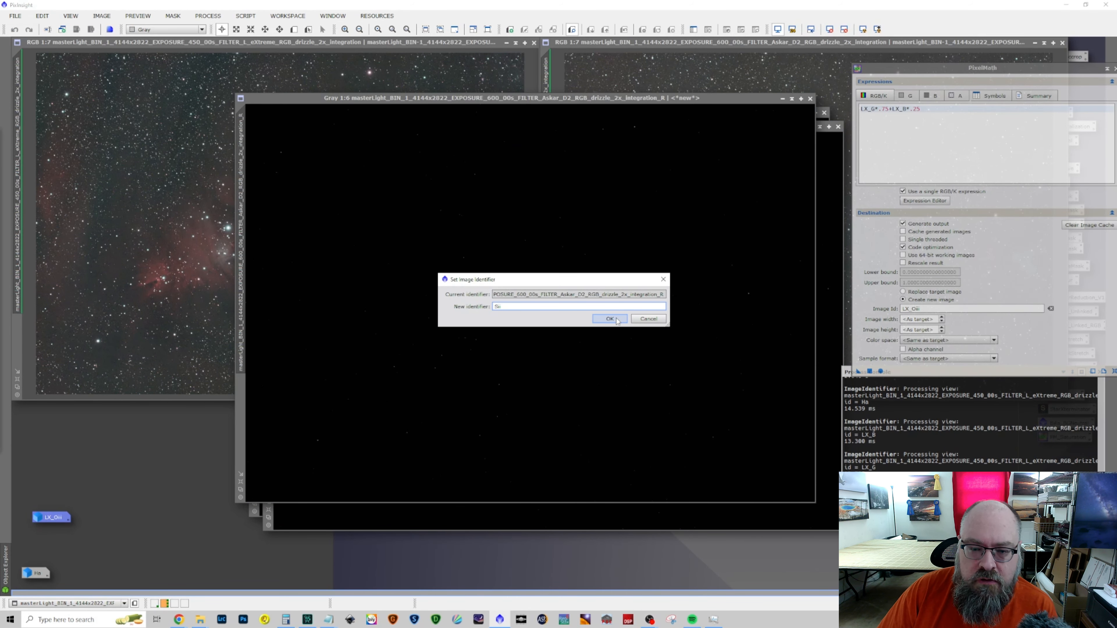
Set the Sii image aside, minimized beside Ha, and rename the Askar D2 blue channel image as D2_B
{"action": "left_click", "coordinate": [792, 99]}
{"action": "left_click_drag", "start_coordinate": [539, 305], "coordinate": [71, 578]}
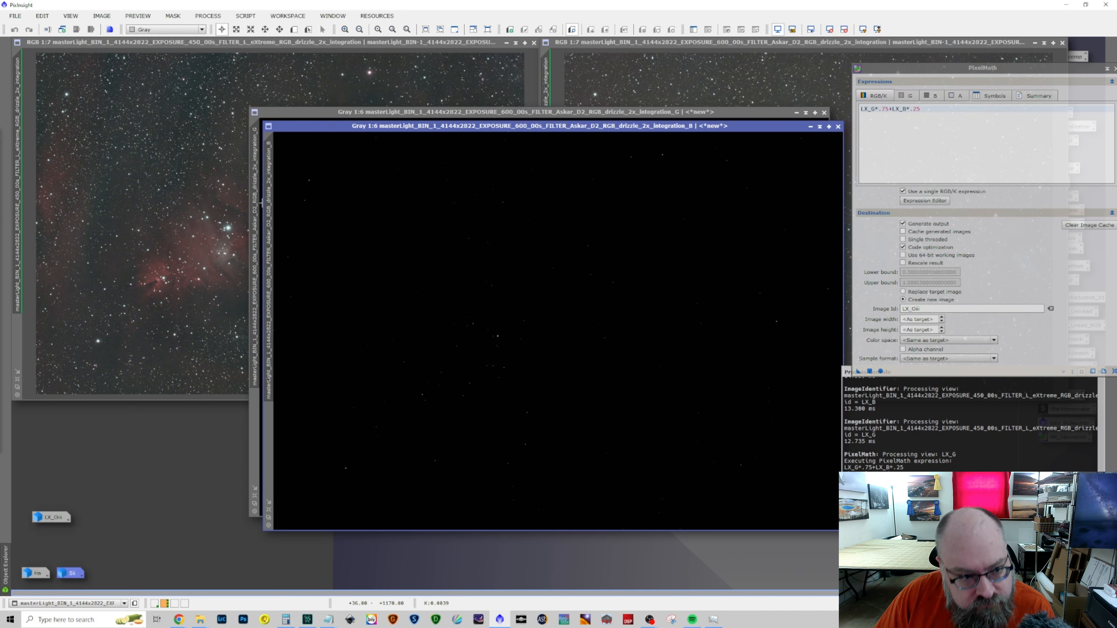
{"action": "double_click", "coordinate": [271, 207]}
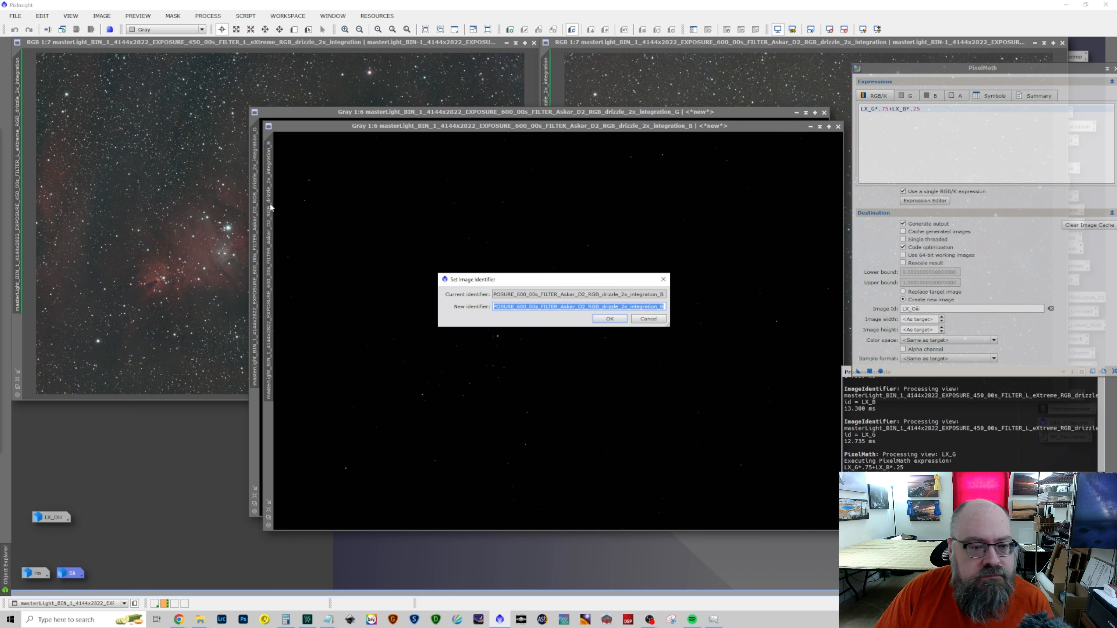
{"action": "type", "text": "D2"}
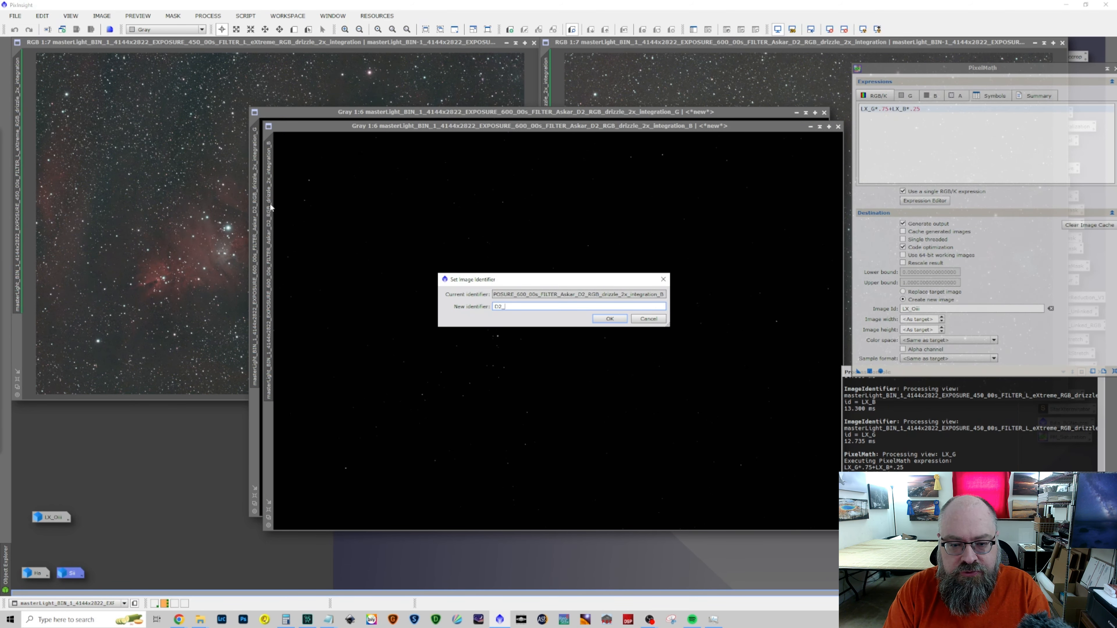
{"action": "key", "text": "Return"}
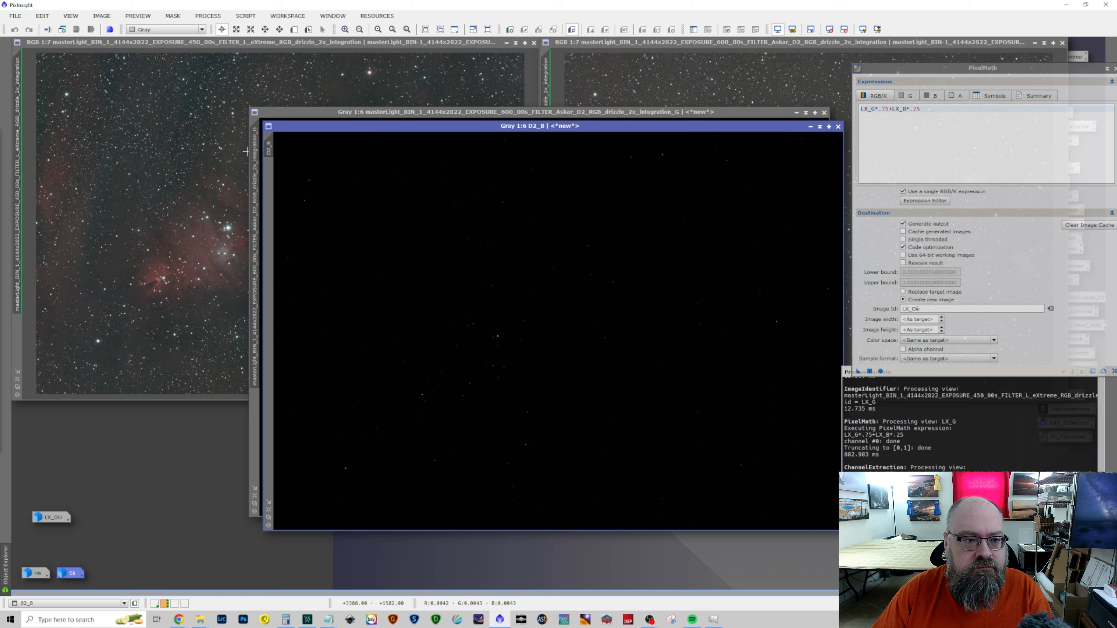
{"action": "double_click", "coordinate": [269, 148]}
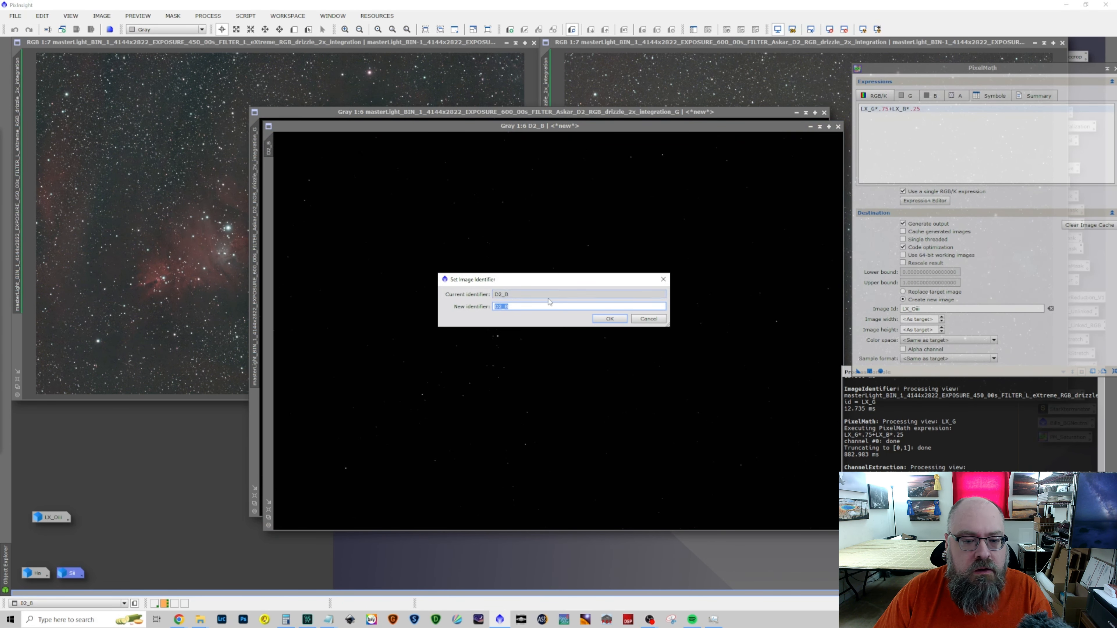
{"action": "left_click", "coordinate": [610, 318]}
Rename the Askar D2 green channel image as D2_G
{"action": "double_click", "coordinate": [255, 198]}
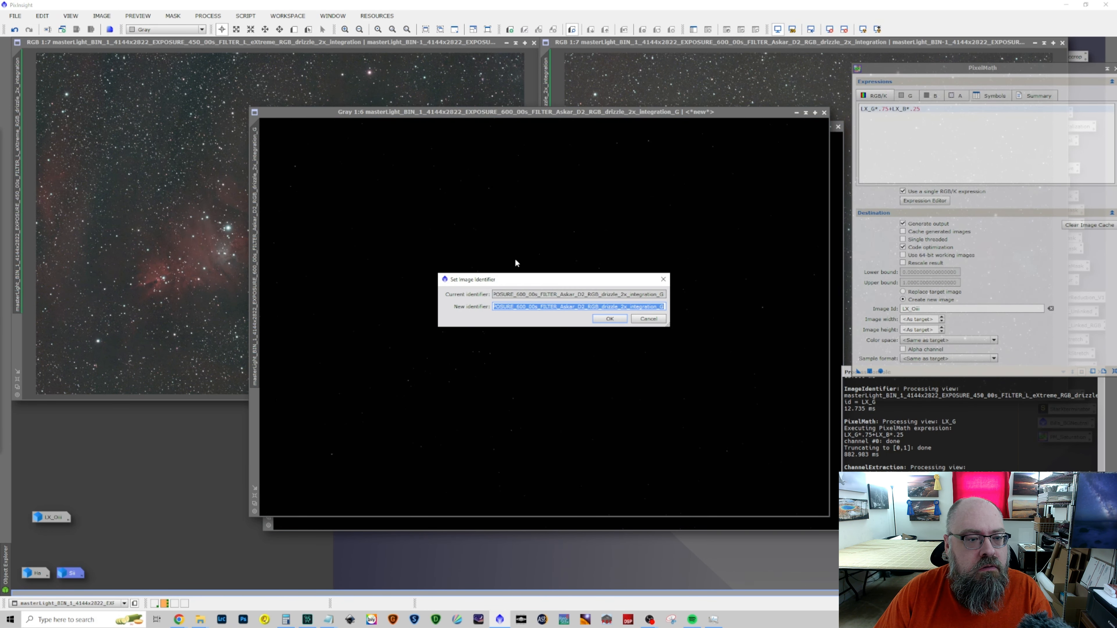
{"action": "type", "text": "D2_"}
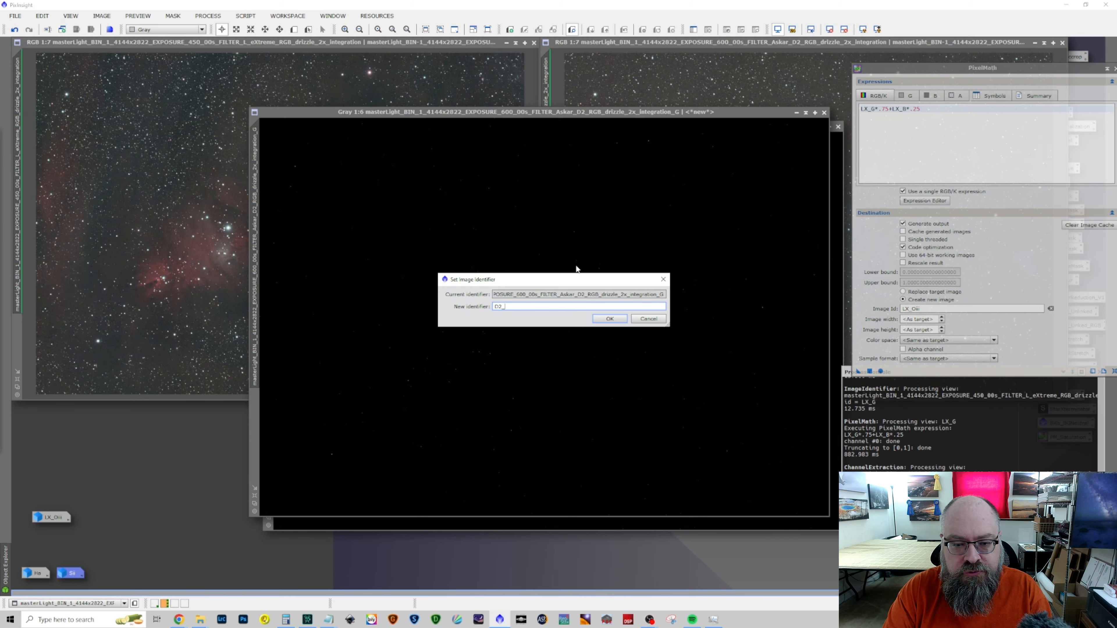
{"action": "type", "text": "G"}
{"action": "key", "text": "Return"}
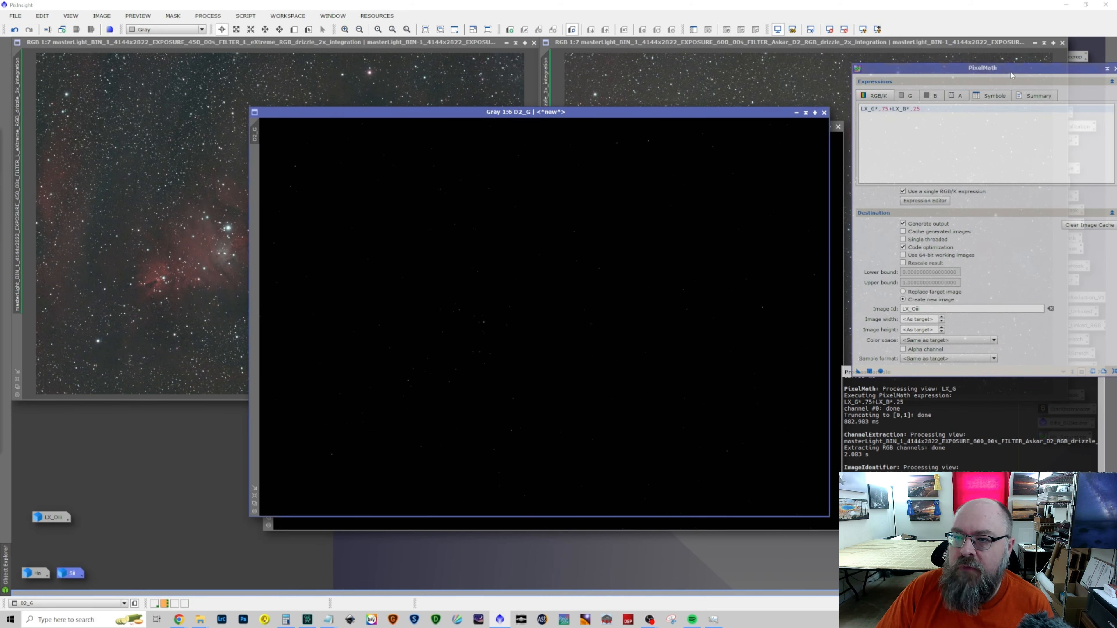
Change the PixelMath expression to D2_G*.75+D2_B*.25 to blend the Askar D2 green and blue channels
{"action": "left_click_drag", "start_coordinate": [1010, 74], "coordinate": [779, 83]}
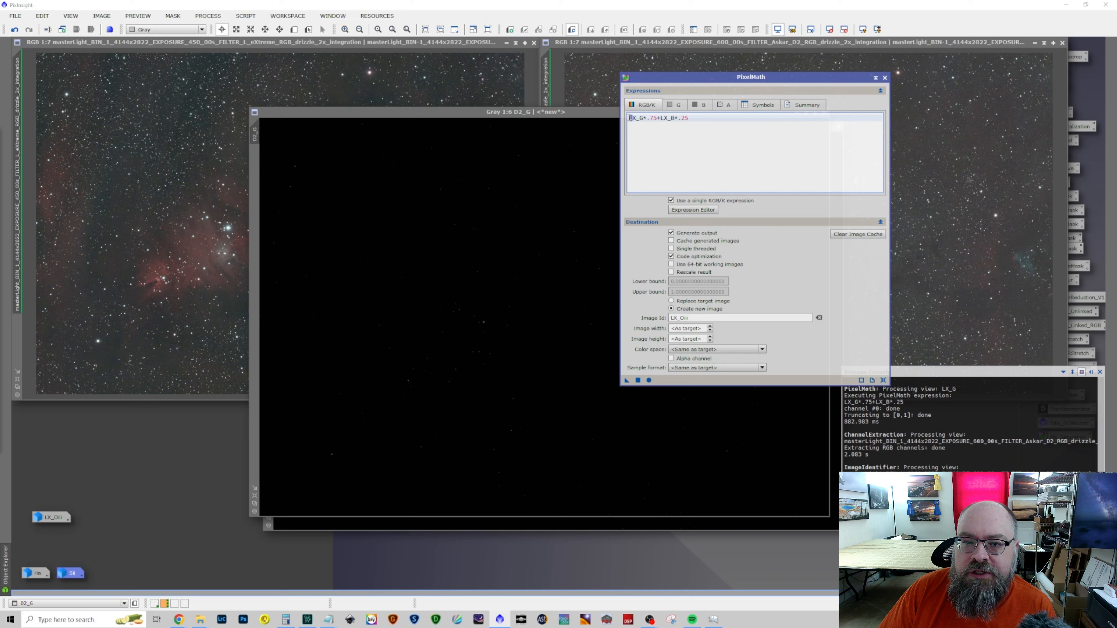
{"action": "key", "text": "Delete"}
{"action": "key", "text": "Delete"}
{"action": "type", "text": "D2"}
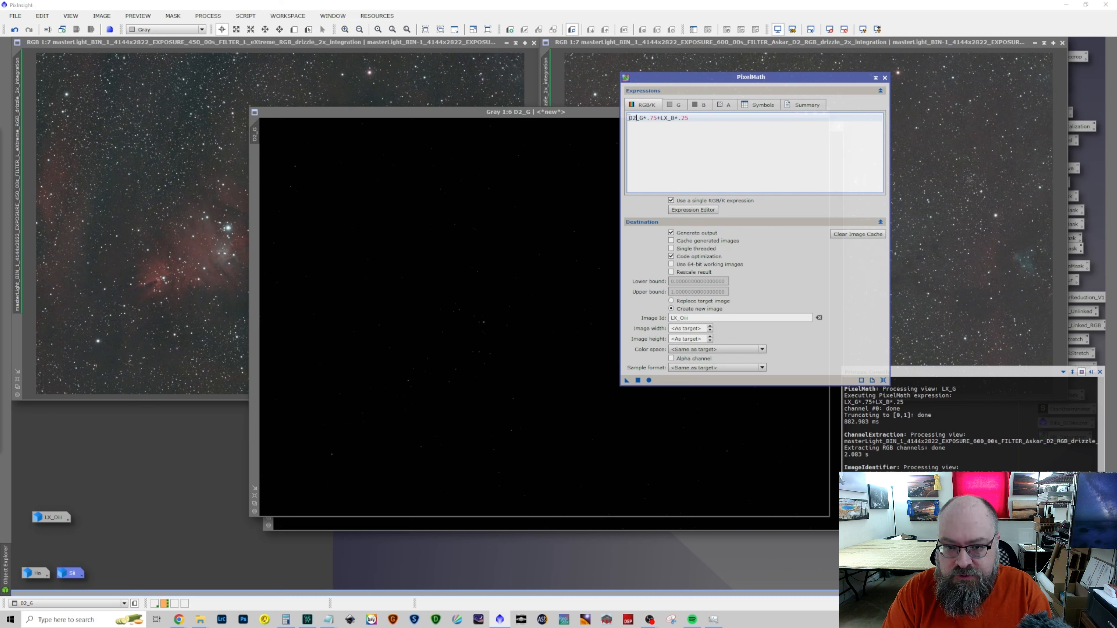
{"action": "key", "text": "Delete"}
{"action": "key", "text": "Delete"}
{"action": "type", "text": "D2"}
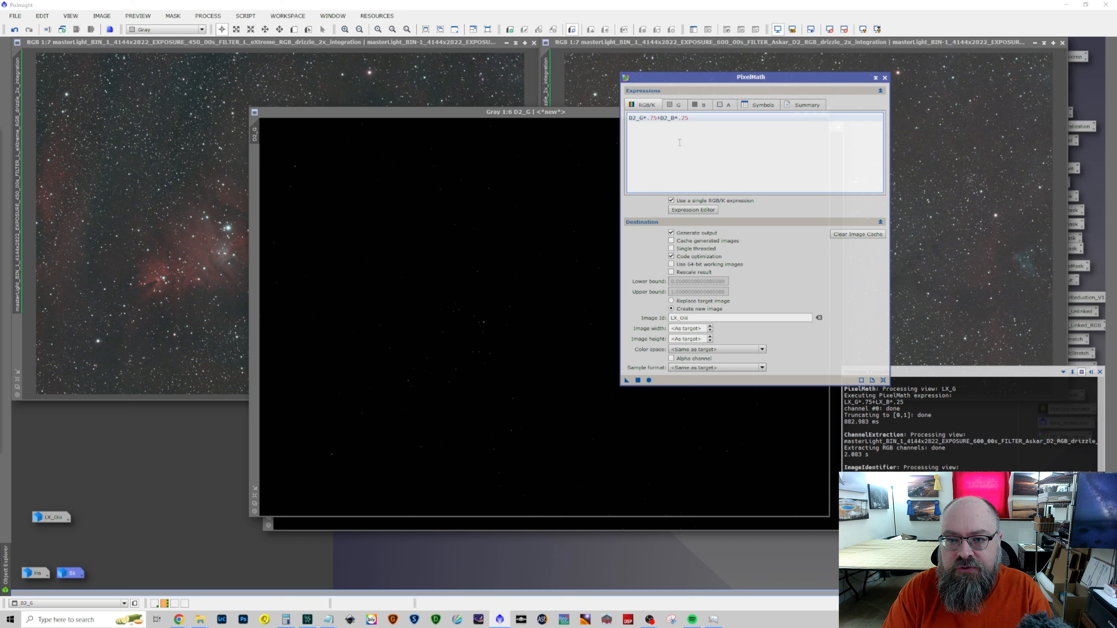
Set the PixelMath output image id to D2_Oiii and run the blend using D2_G as the target image
{"action": "left_click", "coordinate": [673, 317]}
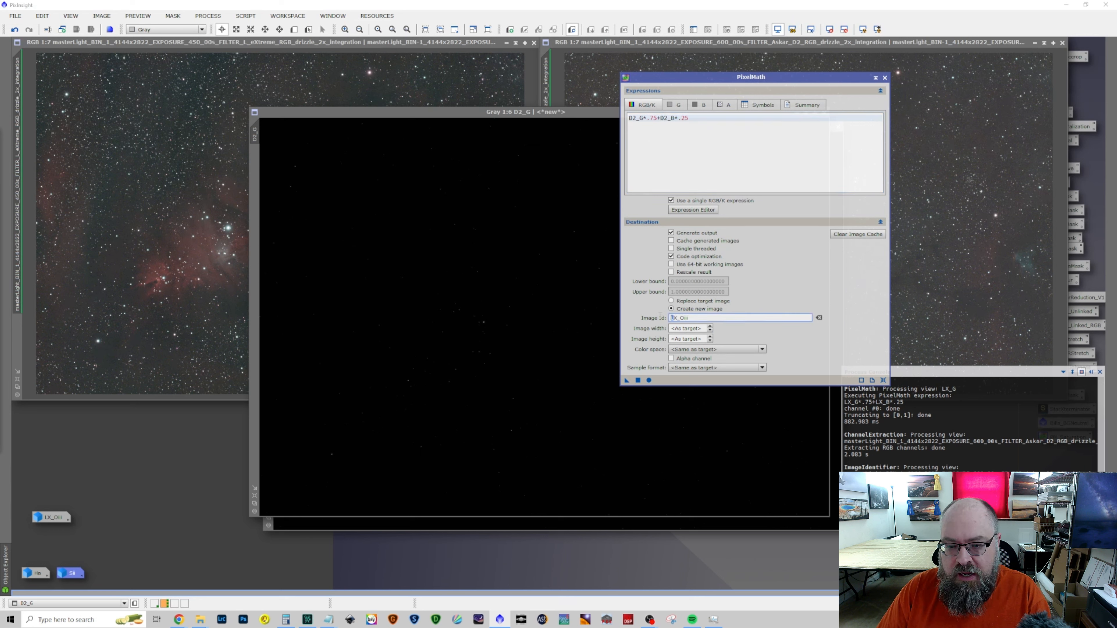
{"action": "key", "text": "Delete"}
{"action": "key", "text": "Delete"}
{"action": "type", "text": "D2"}
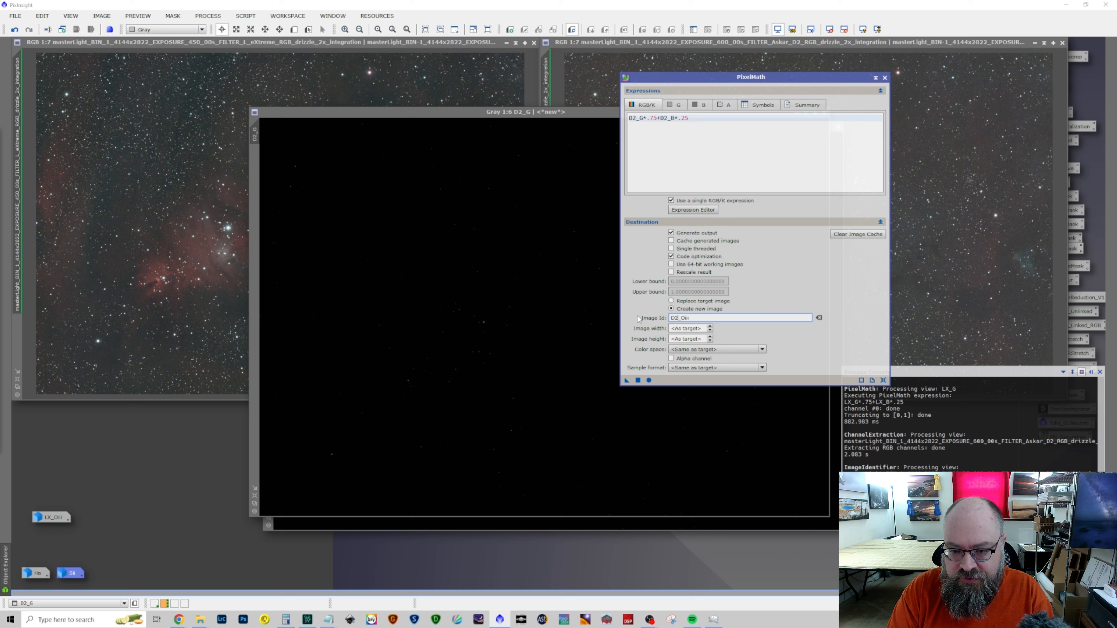
{"action": "left_click_drag", "start_coordinate": [625, 382], "coordinate": [519, 404]}
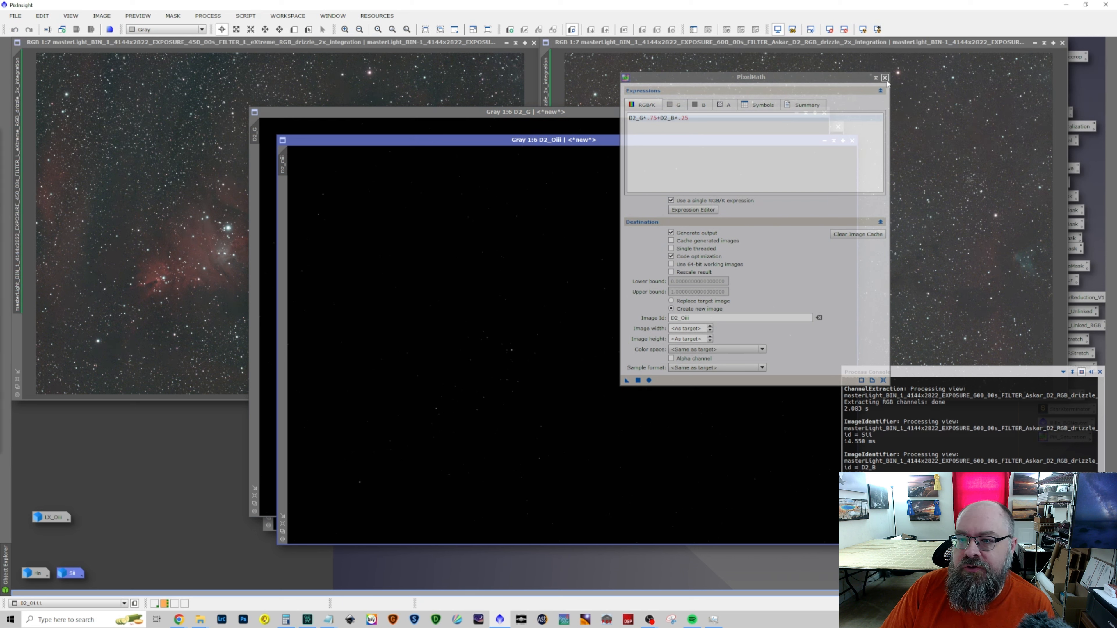
Close the D2_G and D2_B channel images, accepting the loss of their unsaved process history
{"action": "left_click_drag", "start_coordinate": [849, 78], "coordinate": [1089, 85]}
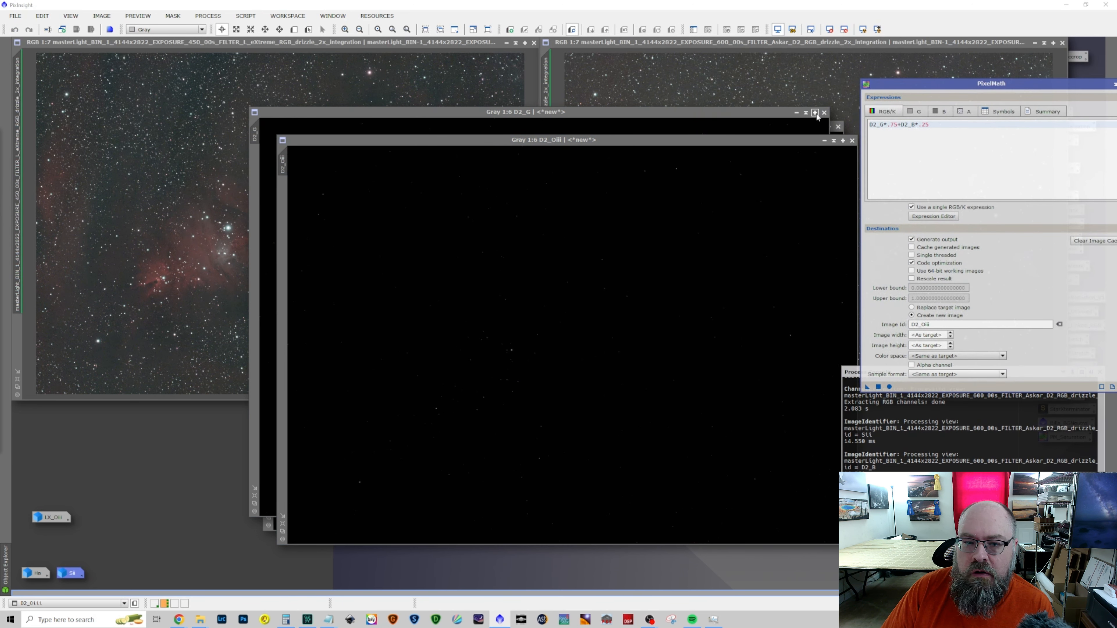
{"action": "left_click", "coordinate": [816, 116]}
{"action": "left_click", "coordinate": [824, 112]}
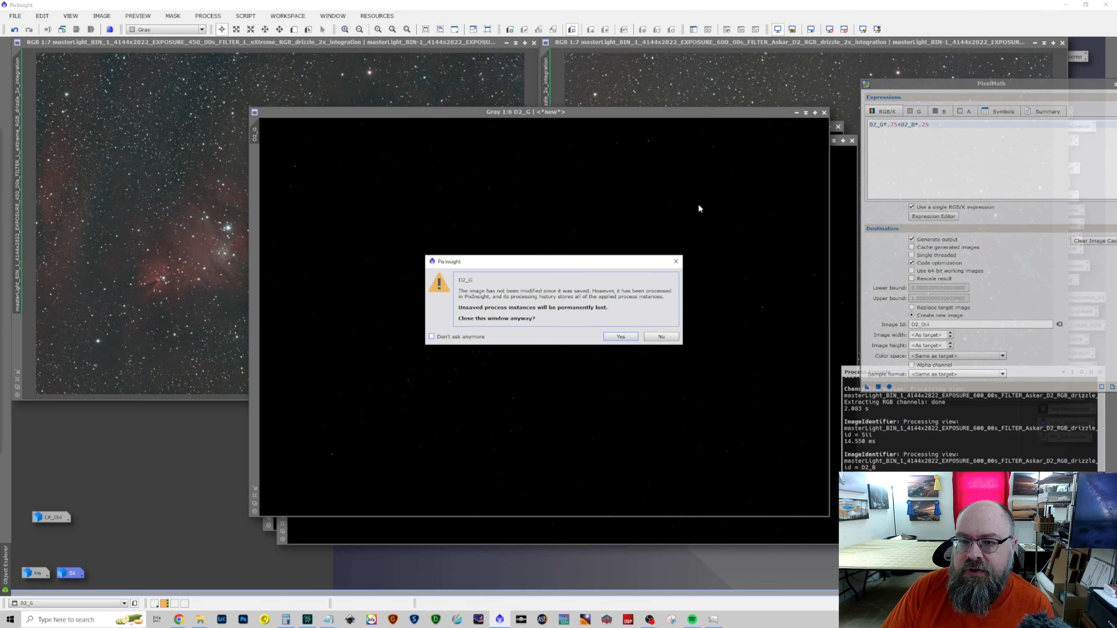
{"action": "left_click", "coordinate": [621, 337]}
{"action": "left_click", "coordinate": [839, 127]}
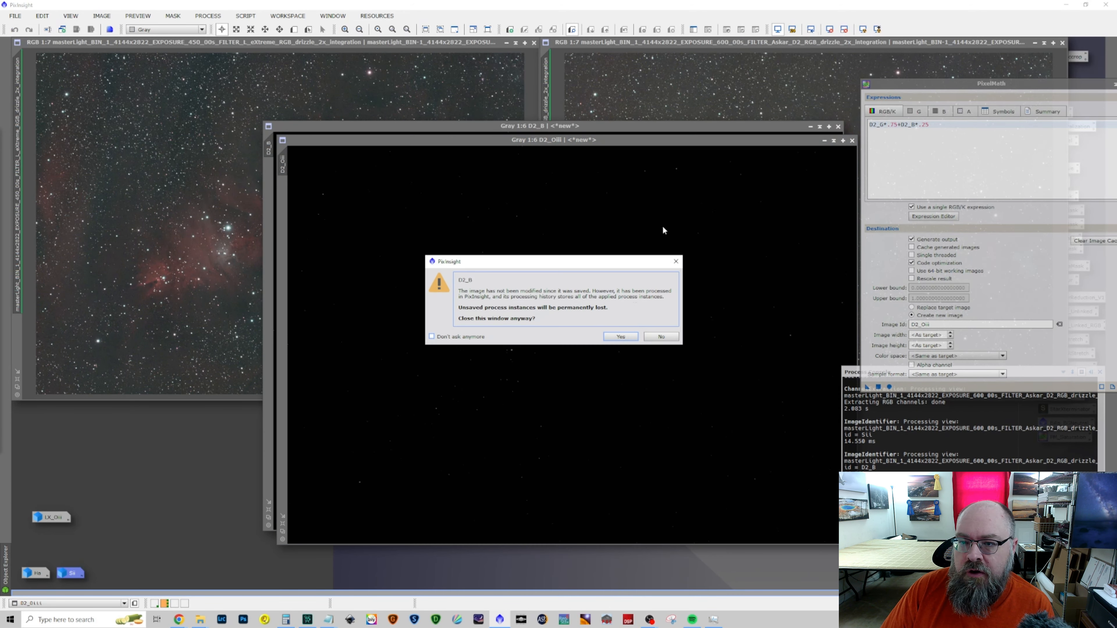
{"action": "left_click", "coordinate": [621, 336]}
Restore the LX_Oiii image alongside D2_Oiii and apply a screen auto-stretch to D2_Oiii
{"action": "left_click_drag", "start_coordinate": [631, 137], "coordinate": [447, 93]}
{"action": "double_click", "coordinate": [51, 517]}
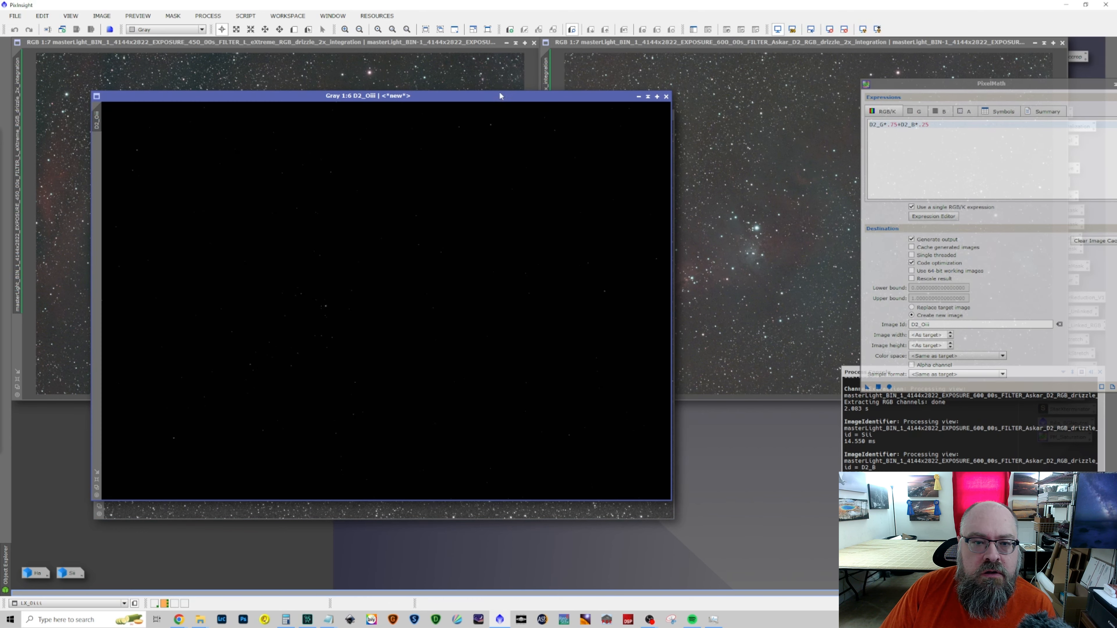
{"action": "left_click", "coordinate": [505, 97]}
{"action": "left_click", "coordinate": [863, 29]}
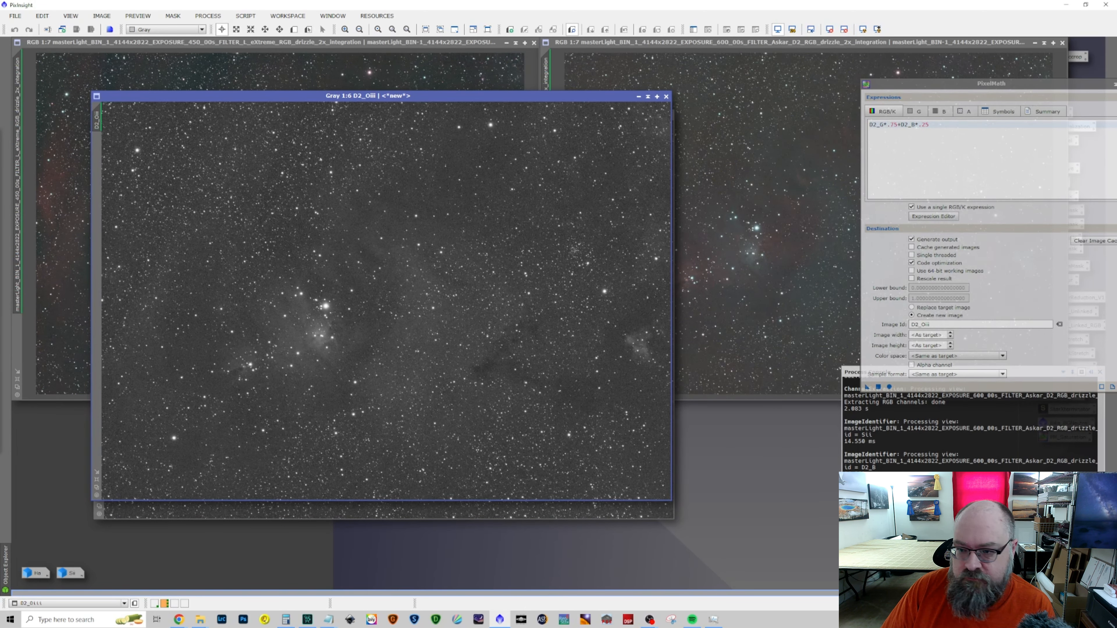
Change the PixelMath expression to D2_Oiii*.5+LX_Oiii*.5 to average the two Oiii images equally
{"action": "left_click", "coordinate": [881, 125]}
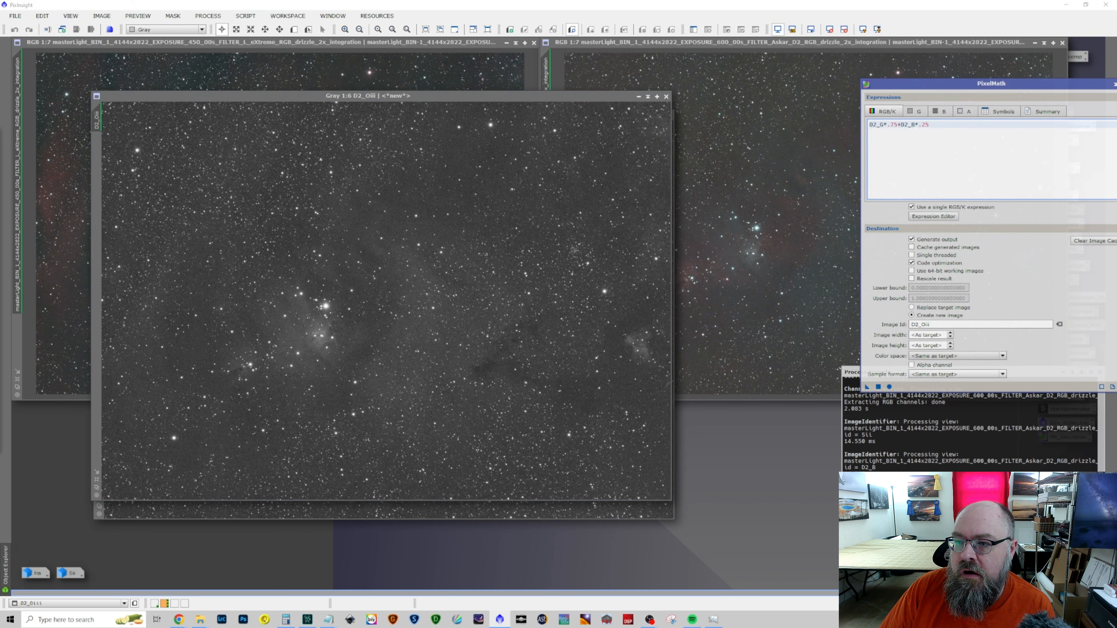
{"action": "key", "text": "Delete"}
{"action": "type", "text": "Oiii"}
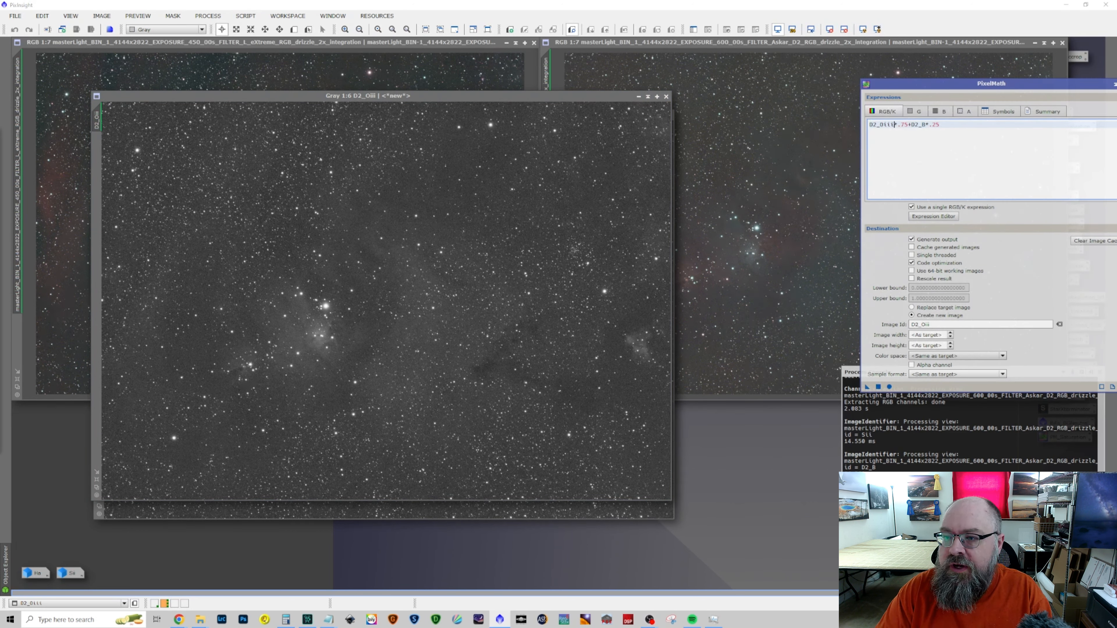
{"action": "key", "text": "Delete"}
{"action": "key", "text": "Delete"}
{"action": "type", "text": "5"}
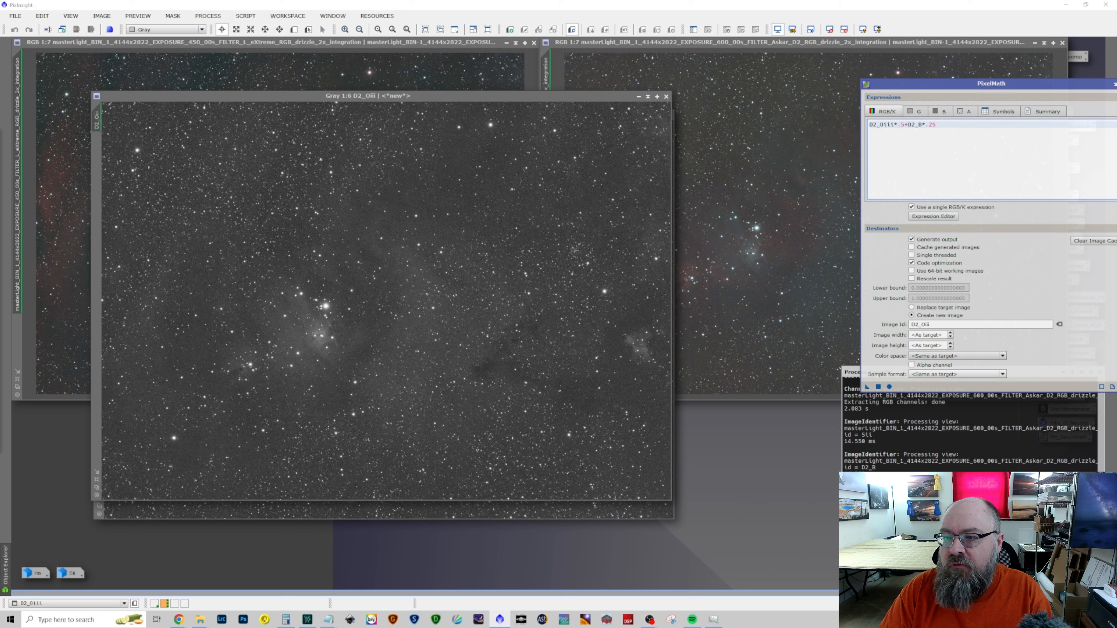
{"action": "left_click", "coordinate": [908, 125]}
{"action": "key", "text": "Delete"}
{"action": "key", "text": "Delete"}
{"action": "type", "text": "LX_"}
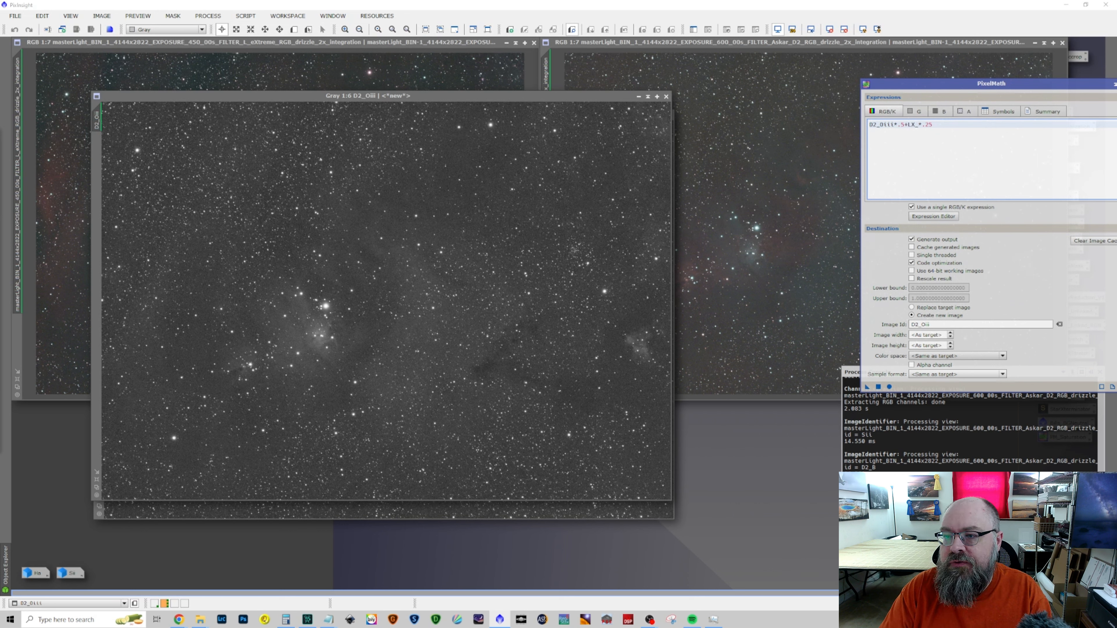
{"action": "type", "text": "Oiii"}
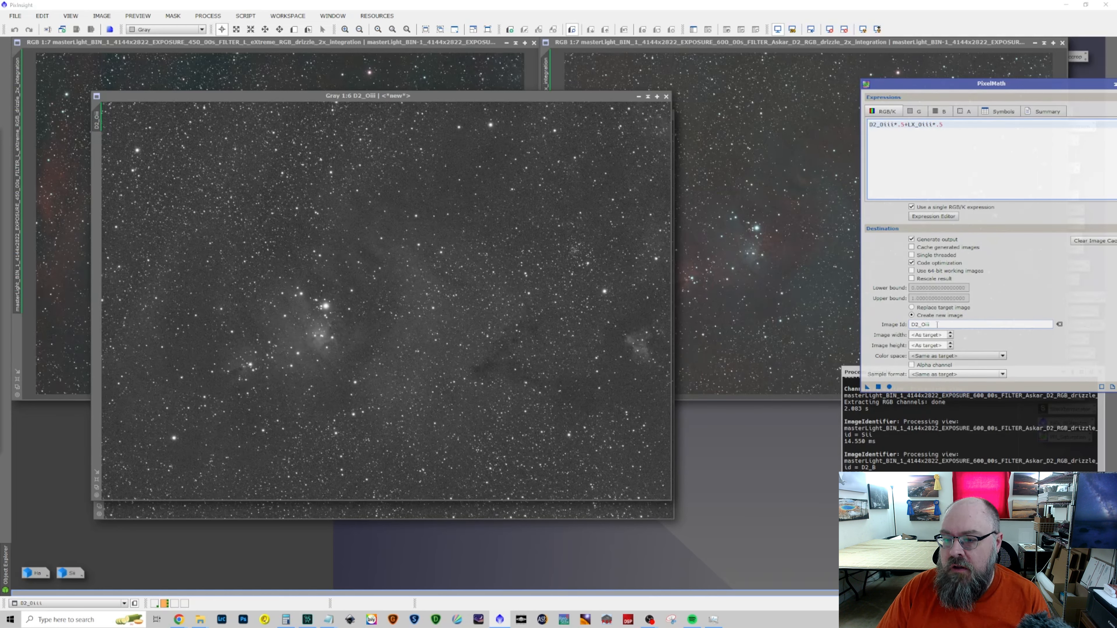
Set the PixelMath output image id to Oiii and run the blend using LX_Oiii as the target image
{"action": "left_click", "coordinate": [914, 324]}
{"action": "key", "text": "BackSpace"}
{"action": "key", "text": "BackSpace"}
{"action": "key", "text": "BackSpace"}
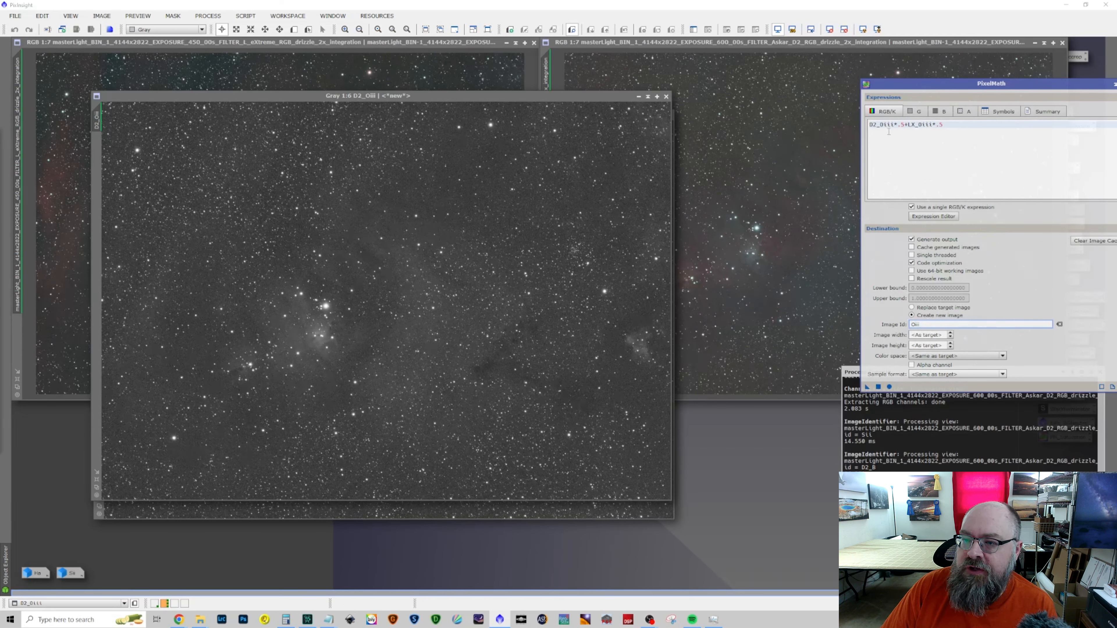
{"action": "left_click_drag", "start_coordinate": [555, 99], "coordinate": [790, 129]}
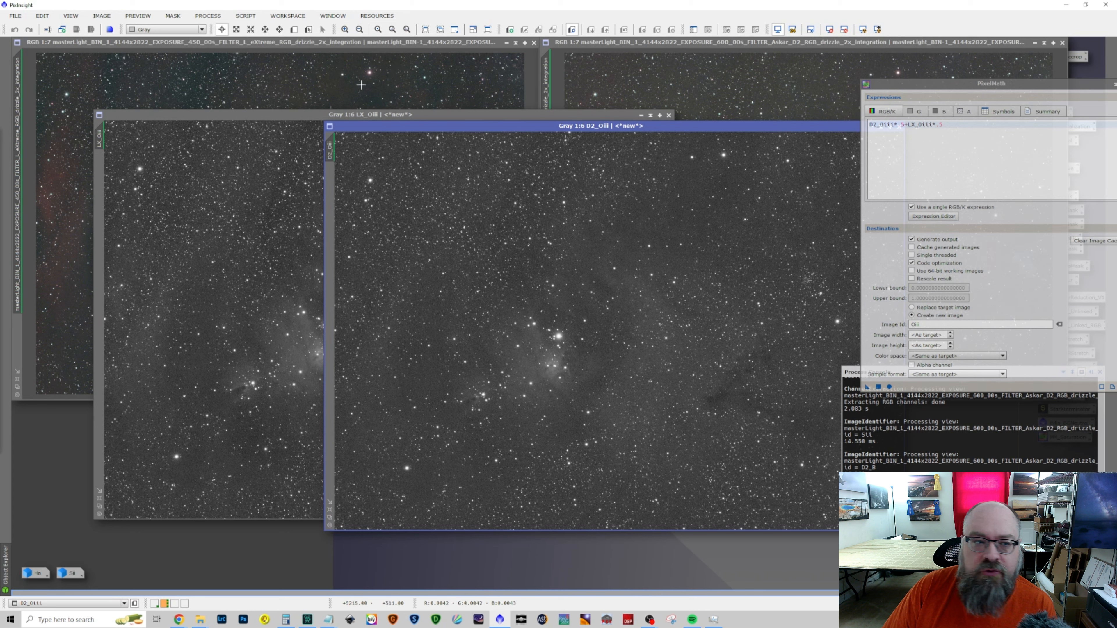
{"action": "left_click", "coordinate": [361, 114]}
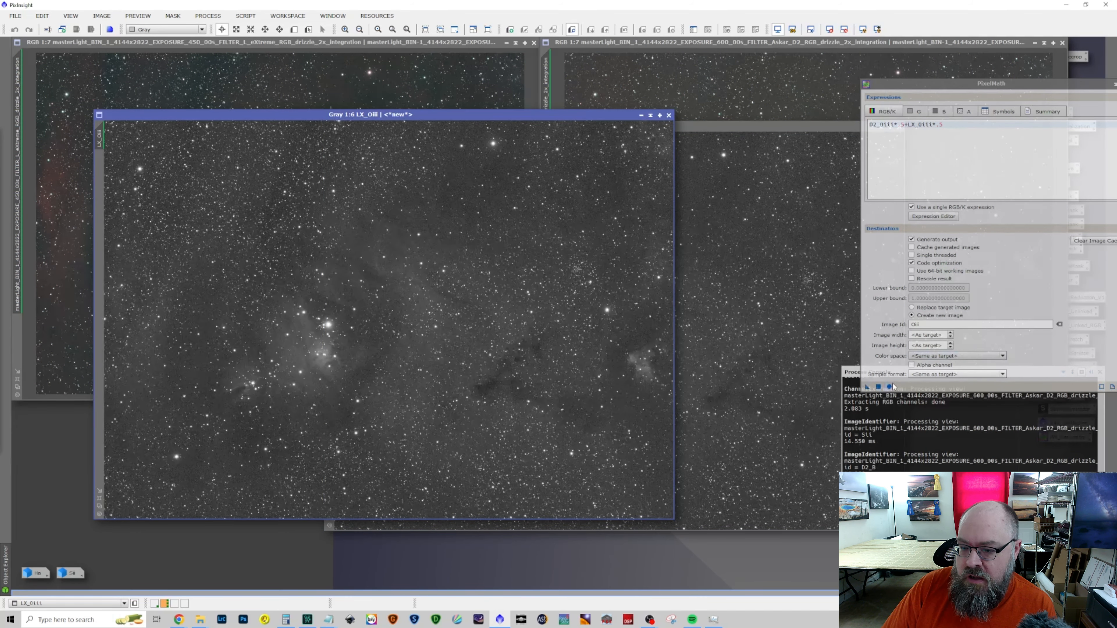
{"action": "left_click_drag", "start_coordinate": [866, 388], "coordinate": [544, 380]}
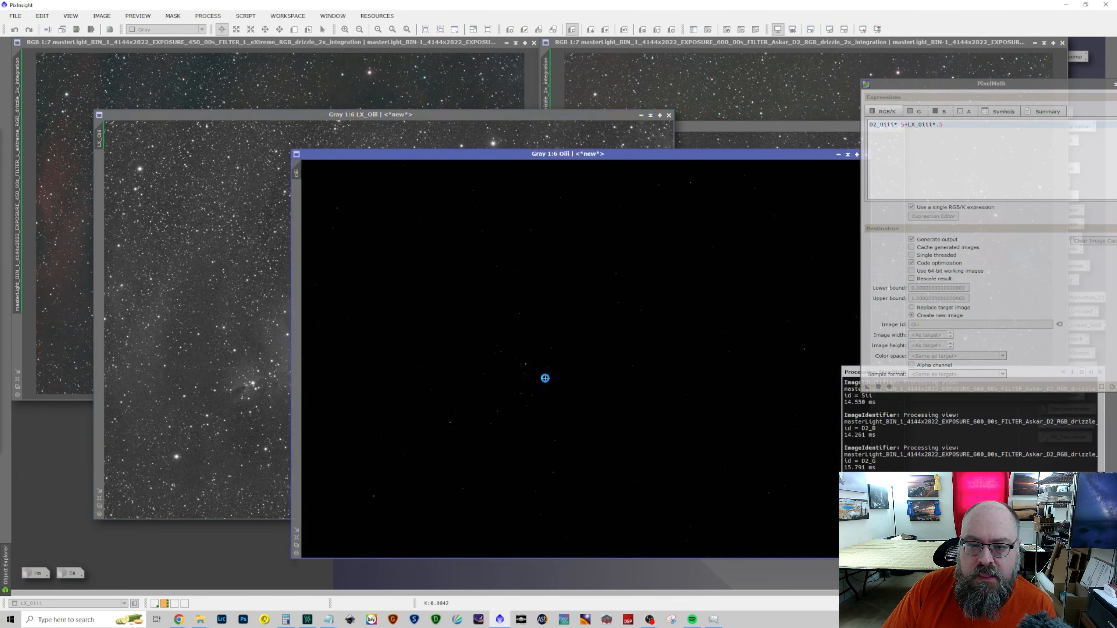
Close the intermediate LX_Oiii and D2_Oiii images
{"action": "left_click", "coordinate": [669, 115]}
{"action": "left_click_drag", "start_coordinate": [758, 128], "coordinate": [484, 114]}
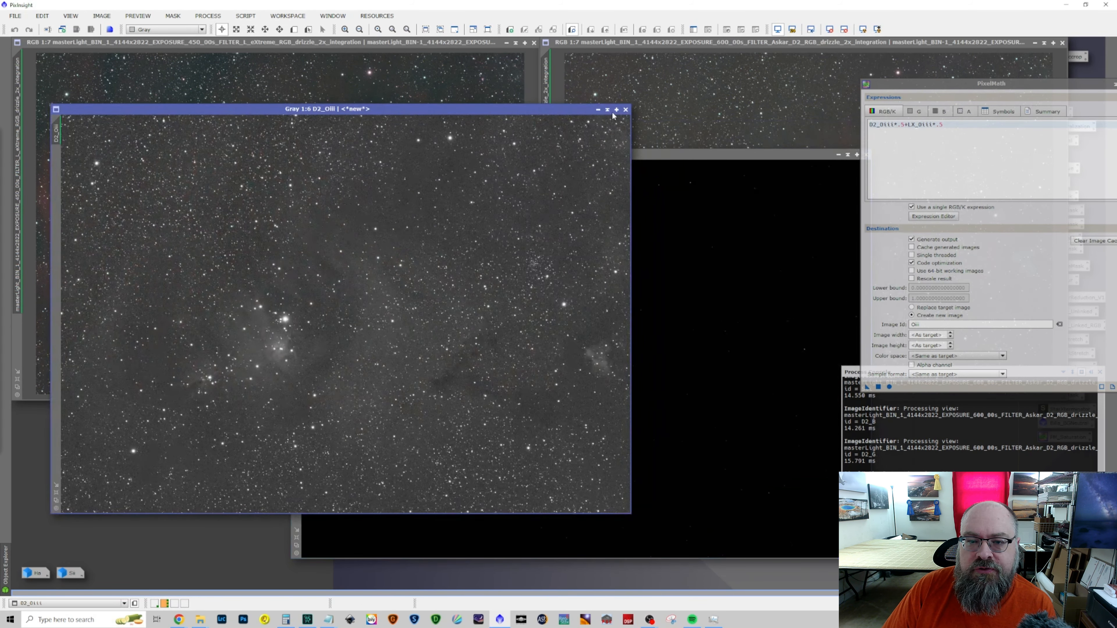
{"action": "left_click", "coordinate": [624, 110]}
Restore the minimized Ha and Sii images and apply a screen auto-stretch to Oiii, Ha and Sii
{"action": "left_click_drag", "start_coordinate": [598, 152], "coordinate": [449, 94]}
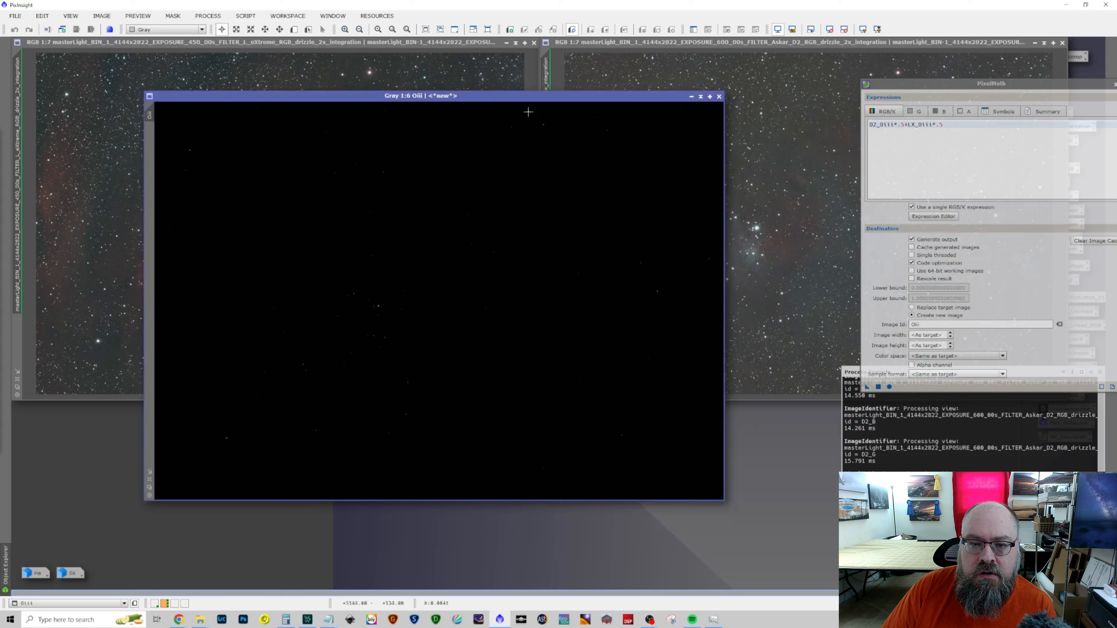
{"action": "left_click", "coordinate": [863, 29]}
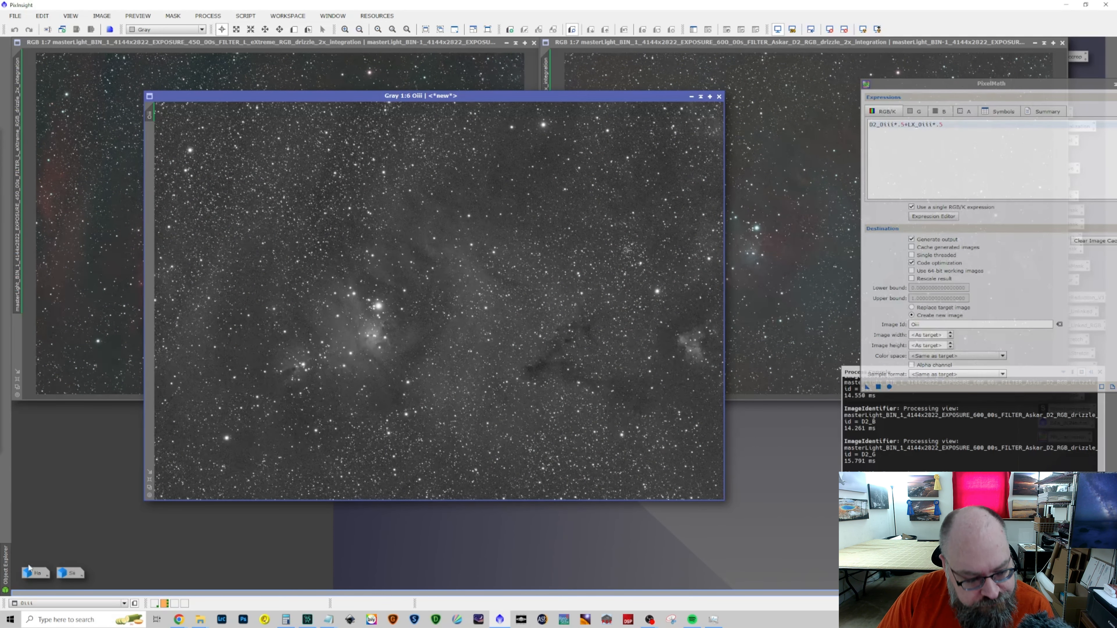
{"action": "double_click", "coordinate": [36, 573]}
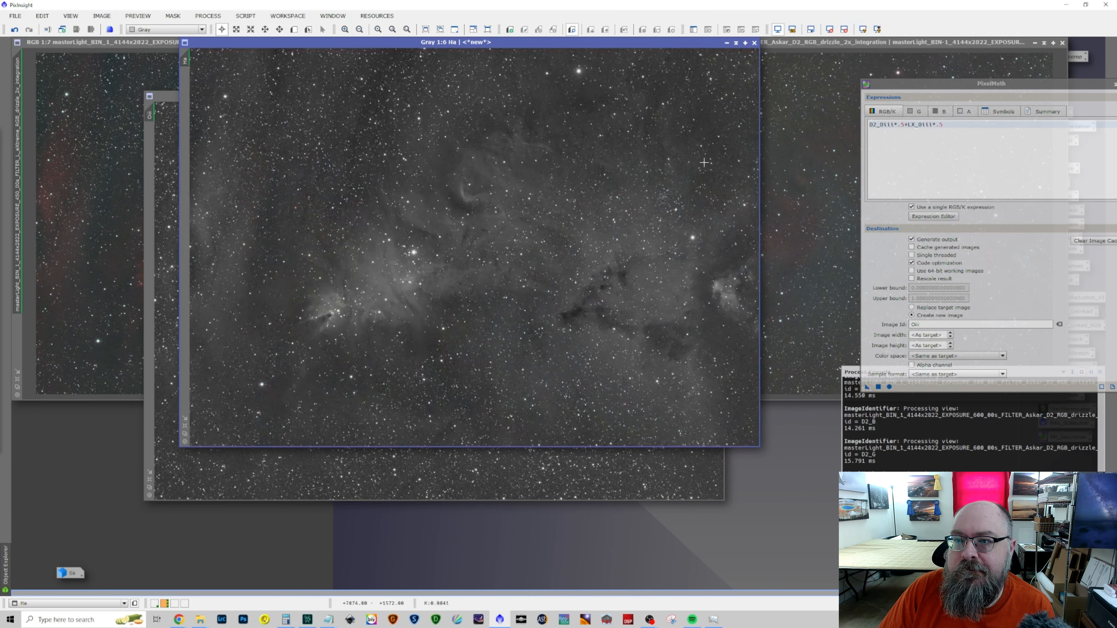
{"action": "left_click", "coordinate": [863, 30]}
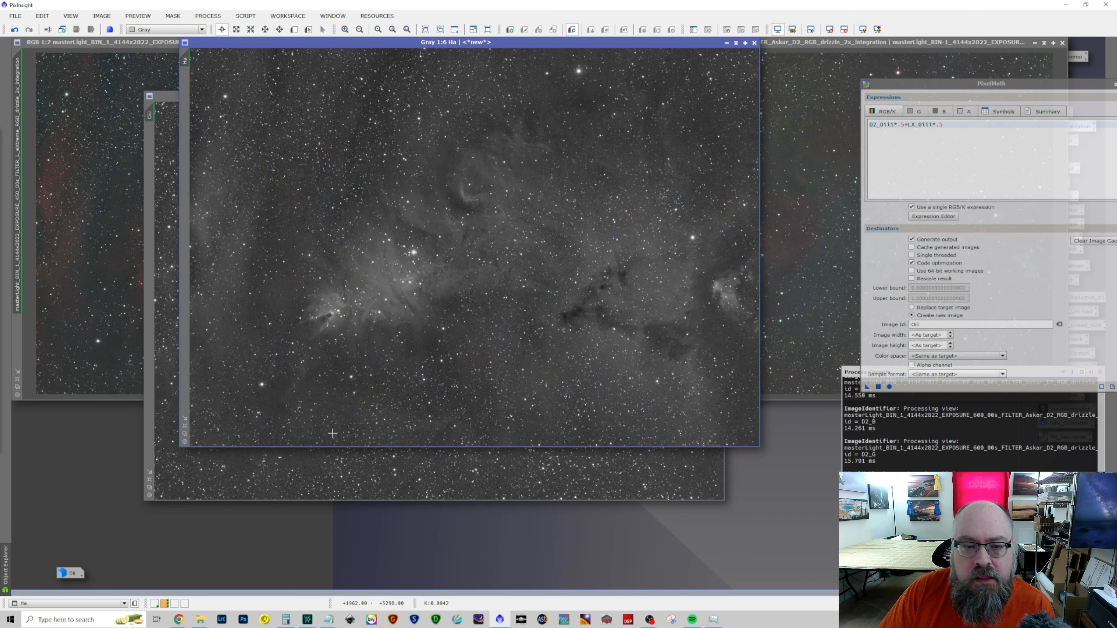
{"action": "double_click", "coordinate": [72, 573]}
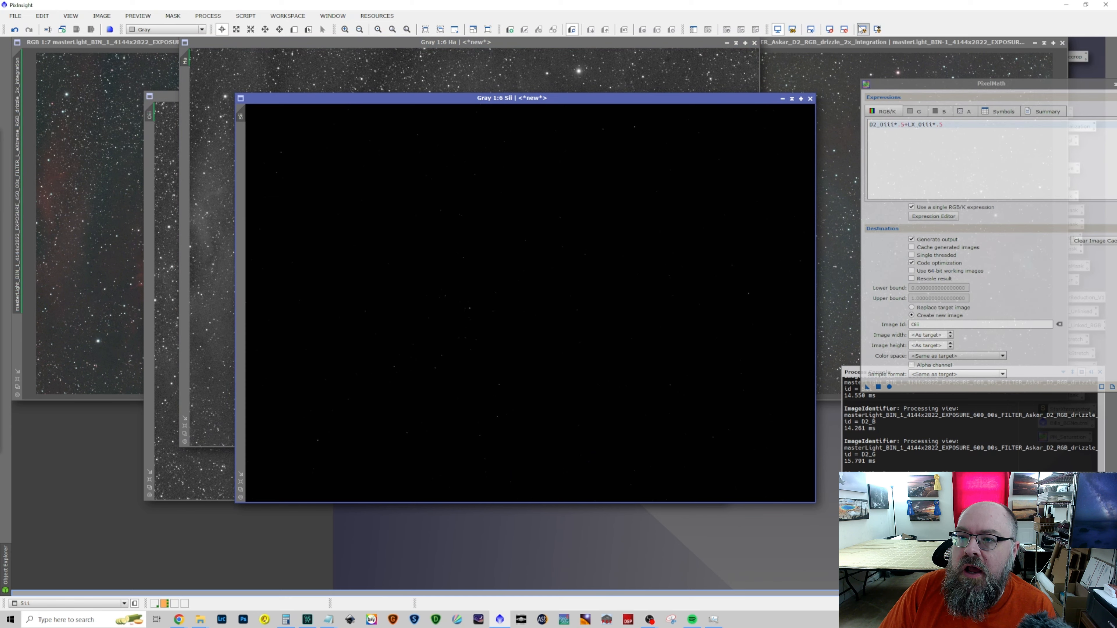
{"action": "left_click", "coordinate": [862, 30]}
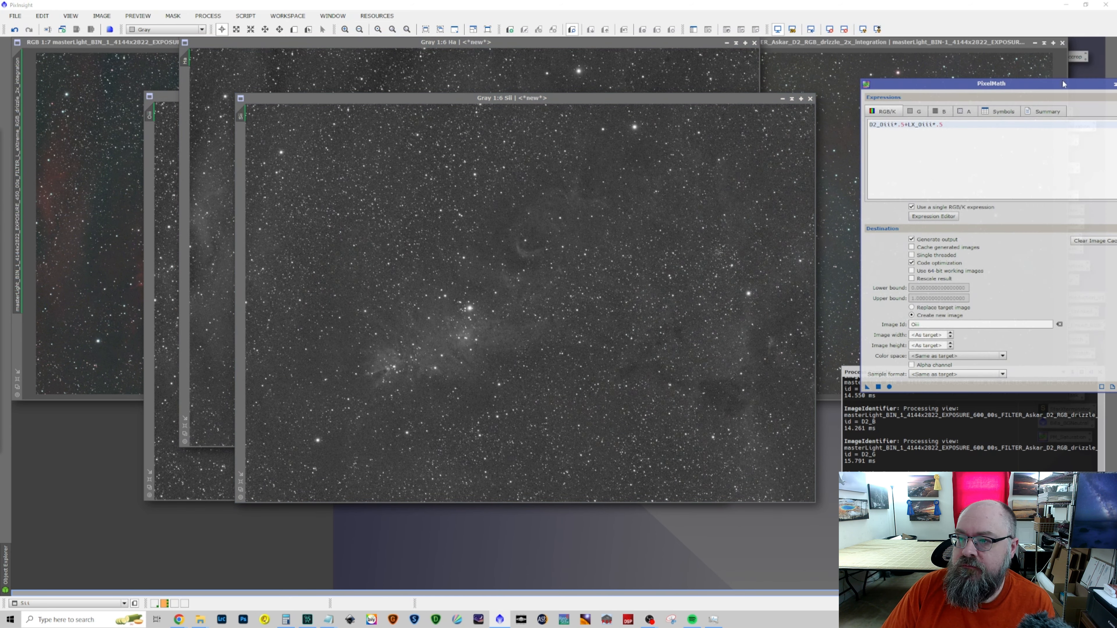
Close PixelMath and arrange the Ha and Sii image windows so both are accessible side by side
{"action": "left_click", "coordinate": [1059, 71]}
{"action": "left_click_drag", "start_coordinate": [946, 85], "coordinate": [856, 82]}
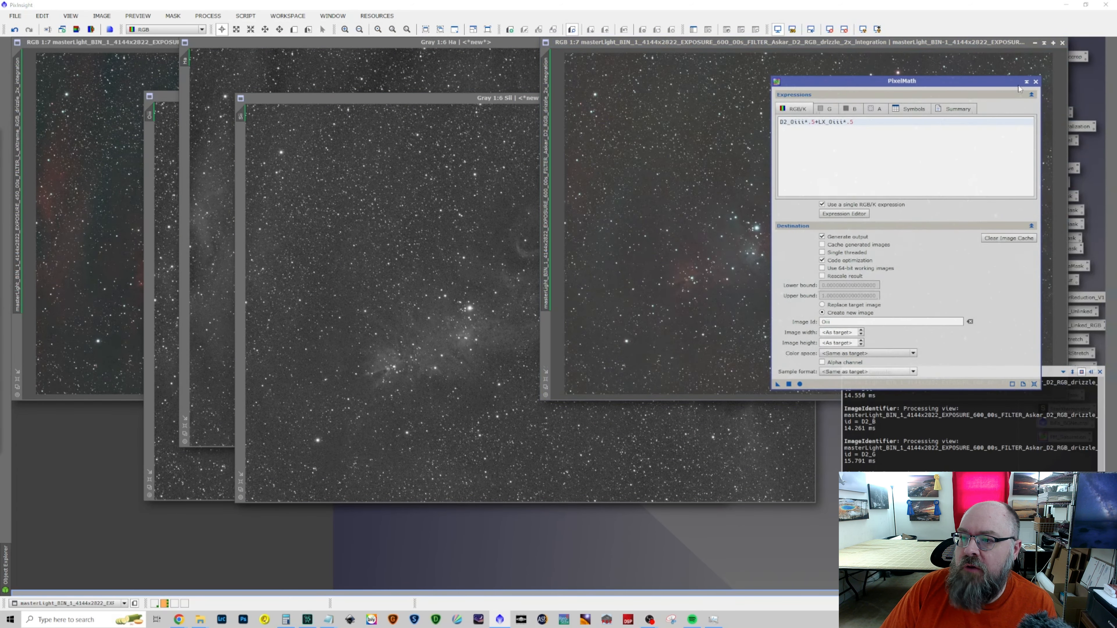
{"action": "left_click", "coordinate": [1035, 81]}
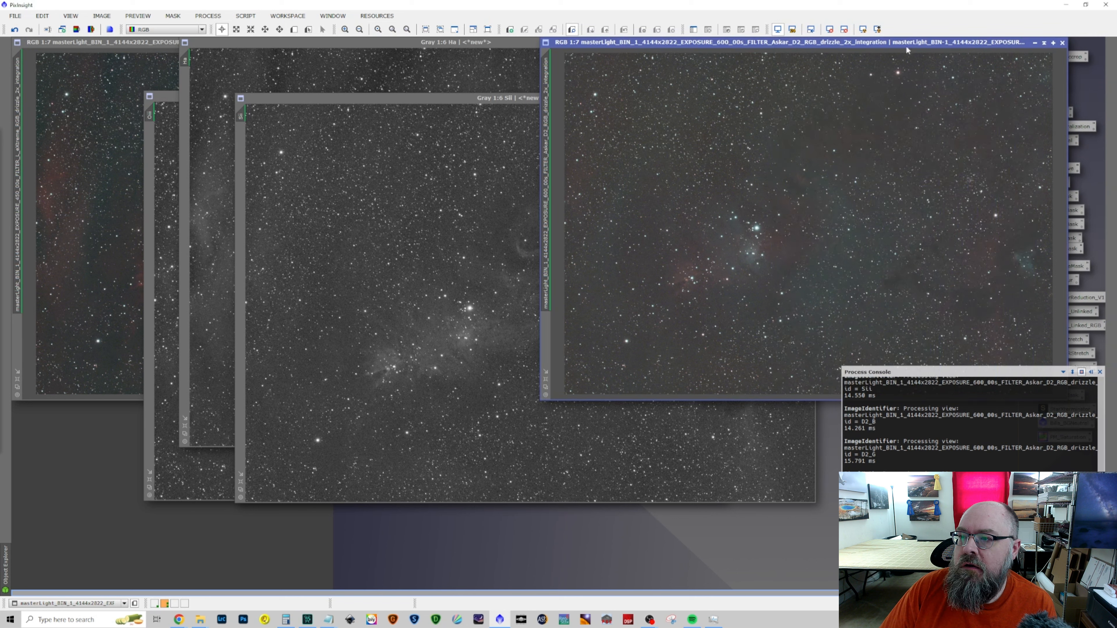
{"action": "left_click", "coordinate": [485, 98]}
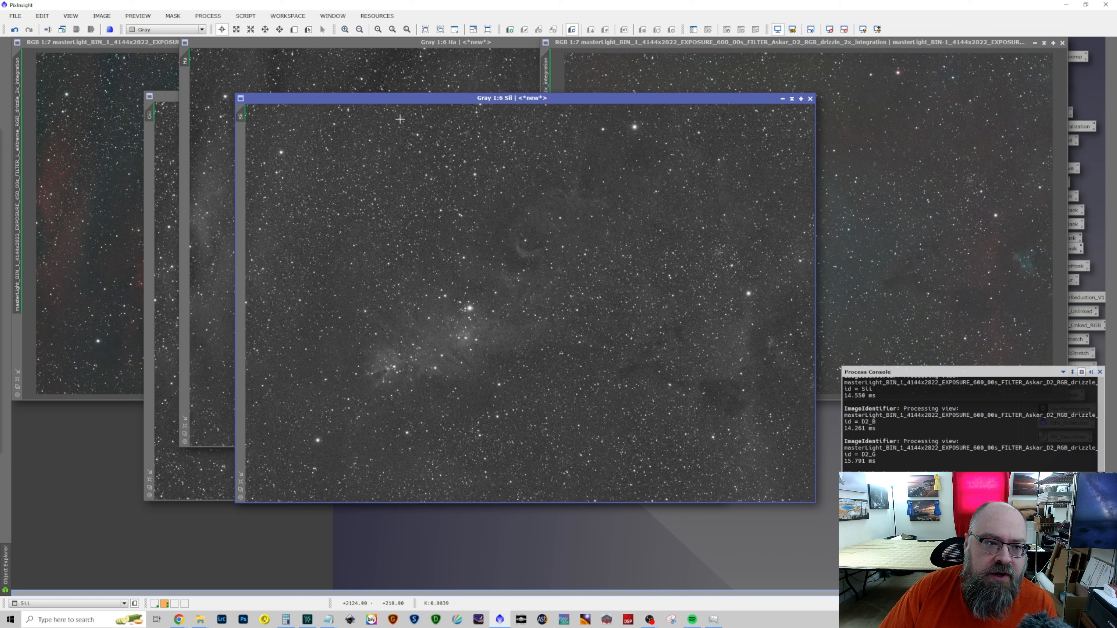
{"action": "left_click", "coordinate": [214, 71]}
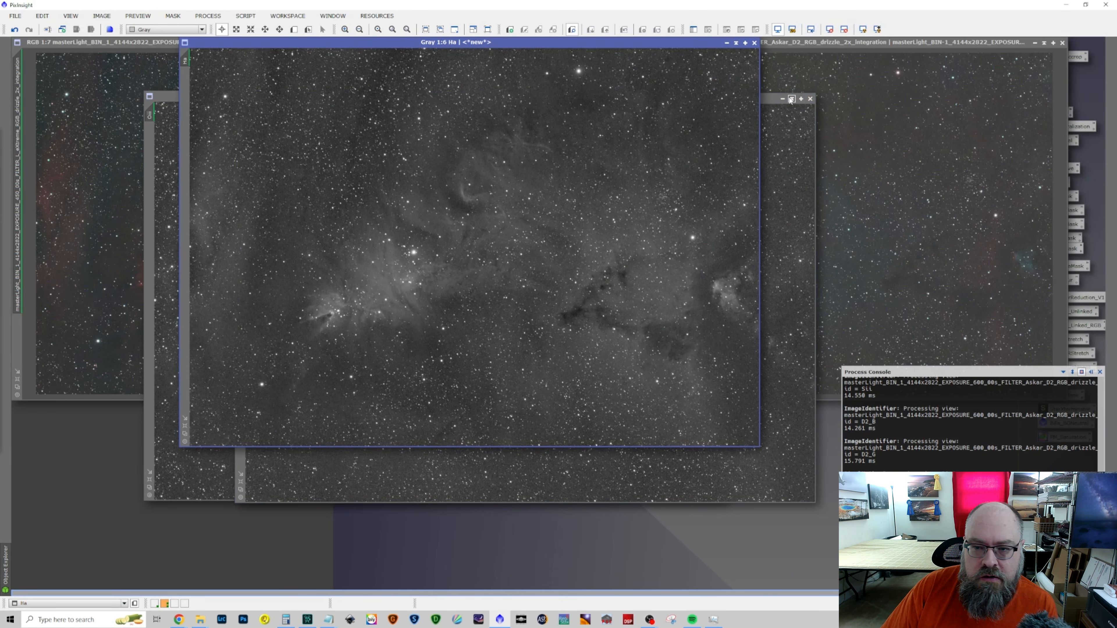
{"action": "left_click", "coordinate": [768, 100]}
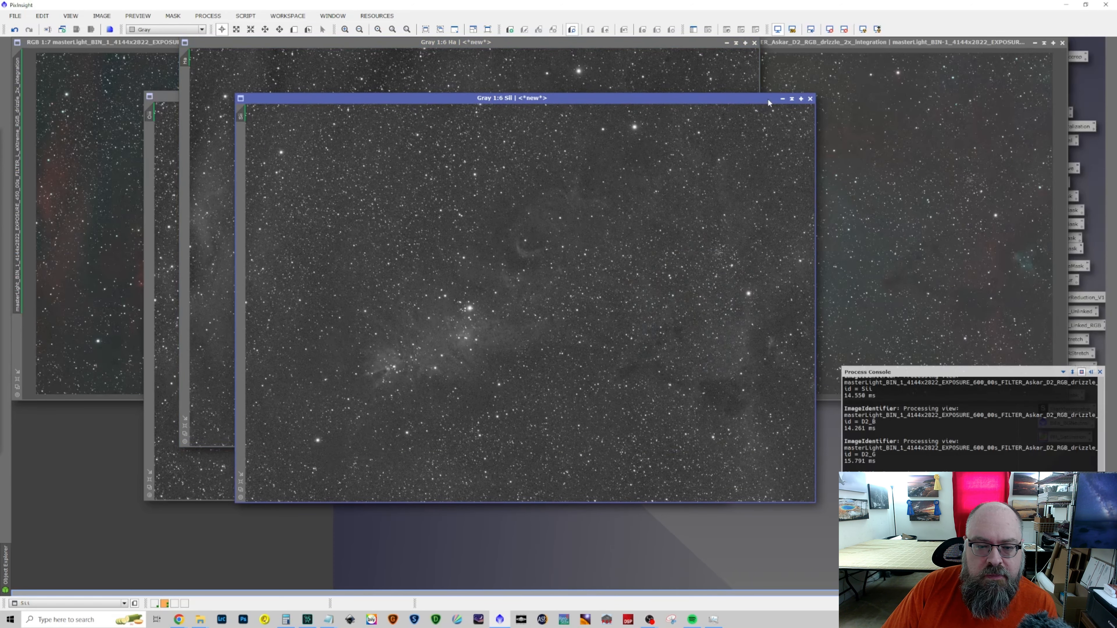
{"action": "left_click_drag", "start_coordinate": [768, 101], "coordinate": [840, 38]}
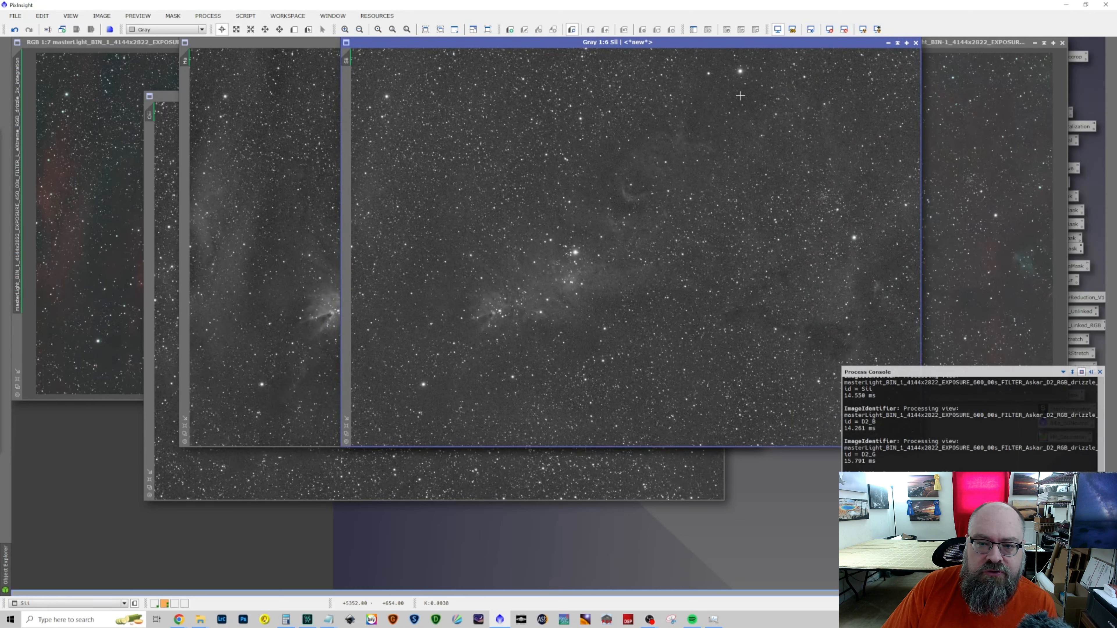
Run LinearFit on the Ha image with Sii as the reference, and reset and reapply Ha's screen auto-stretch
{"action": "left_click", "coordinate": [244, 16]}
{"action": "mouse_move", "coordinate": [208, 16]}
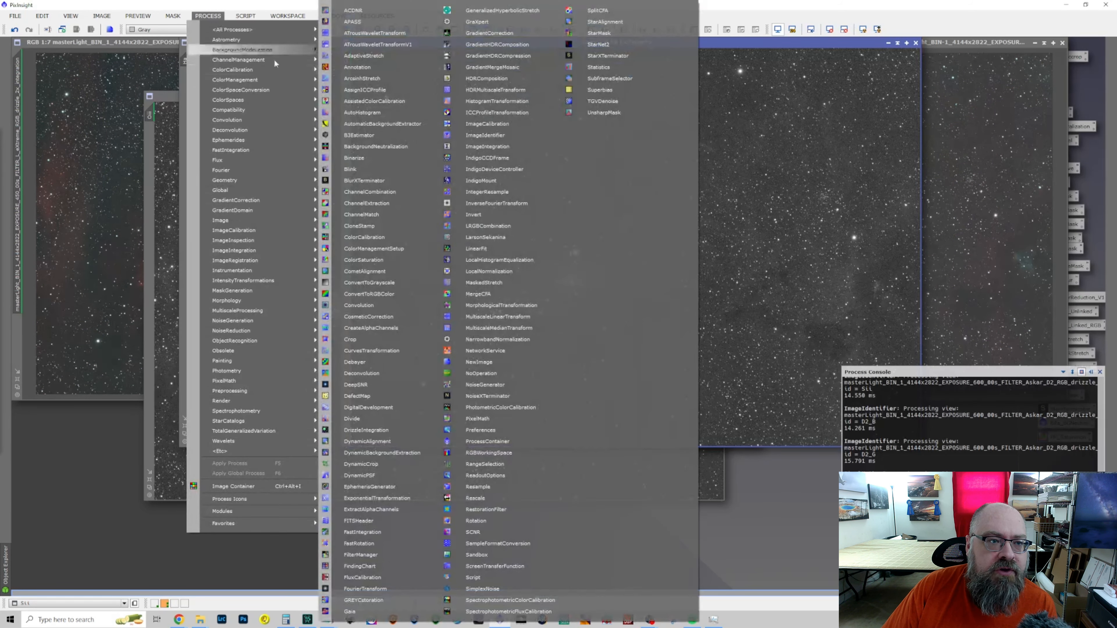
{"action": "left_click", "coordinate": [499, 249]}
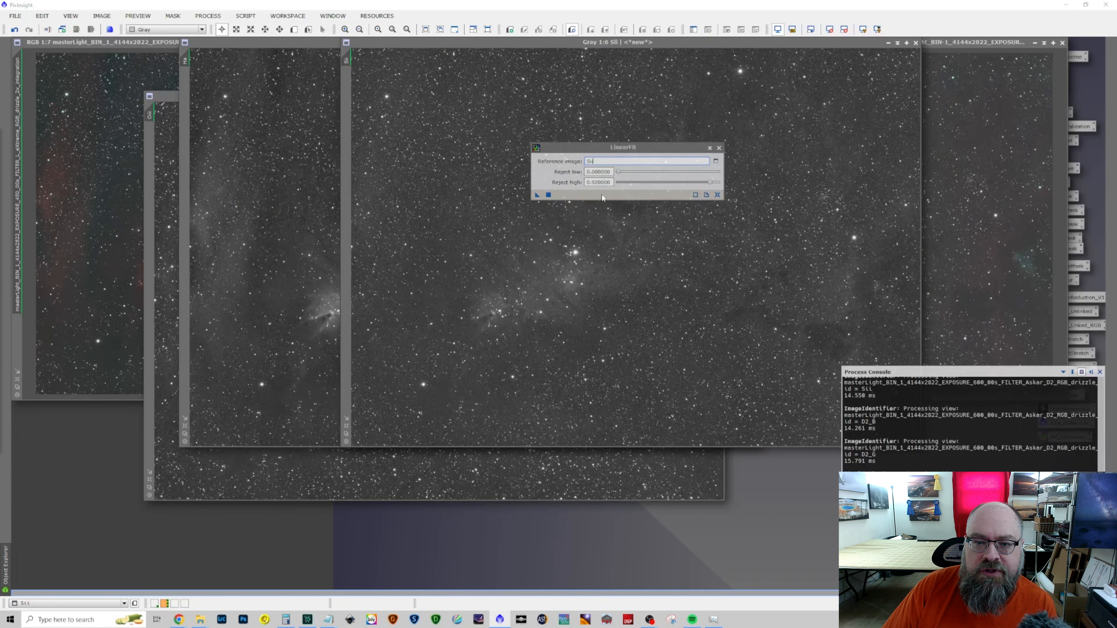
{"action": "left_click_drag", "start_coordinate": [537, 195], "coordinate": [249, 182]}
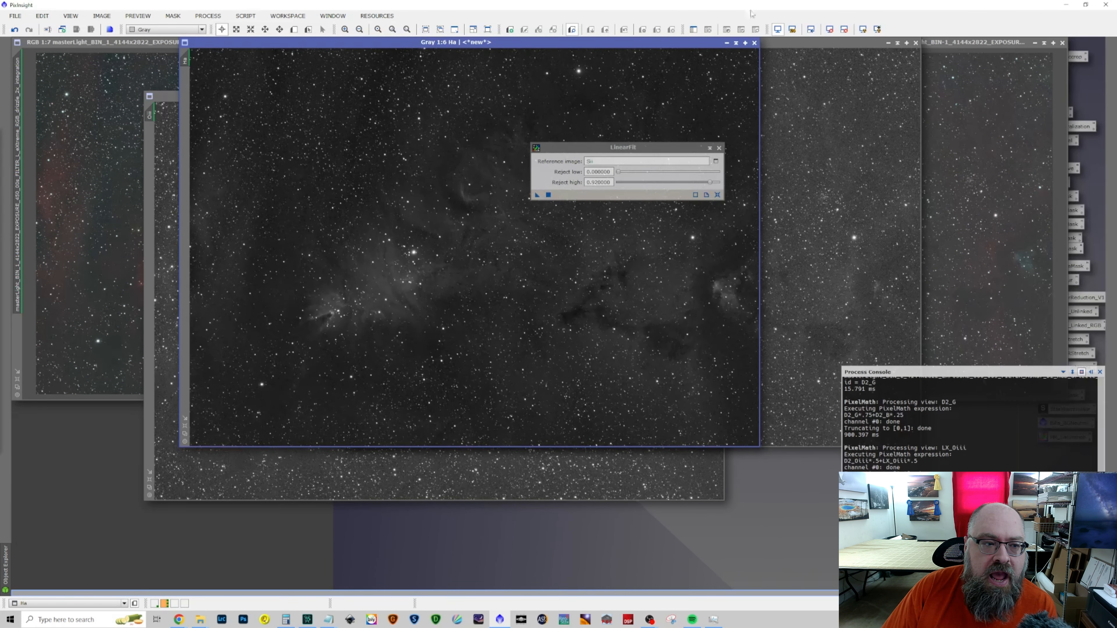
{"action": "left_click", "coordinate": [830, 29]}
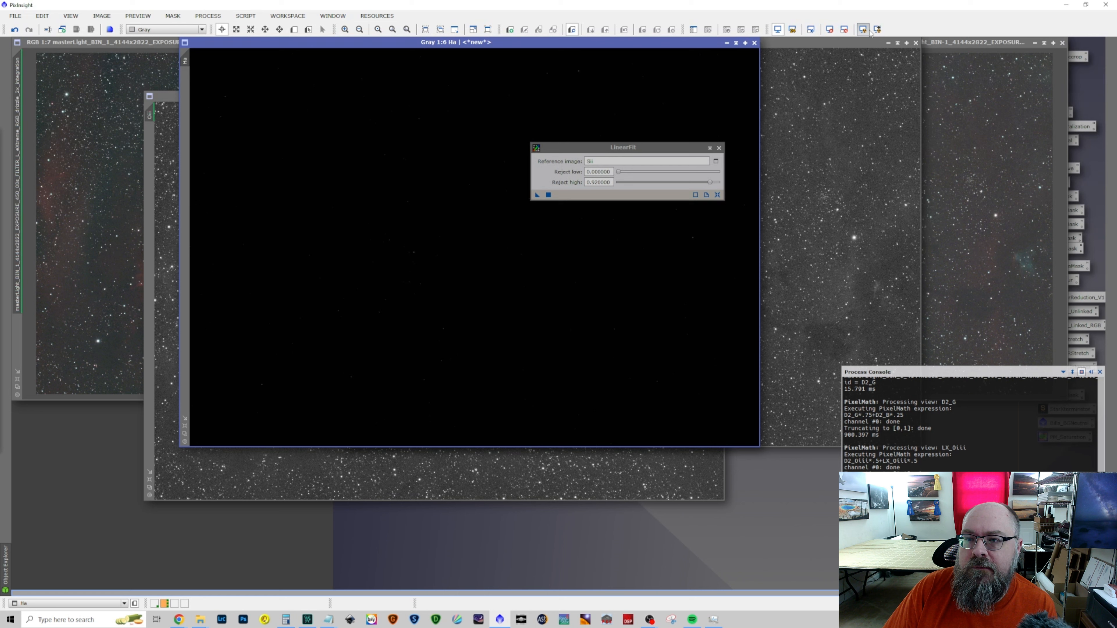
{"action": "left_click", "coordinate": [863, 29]}
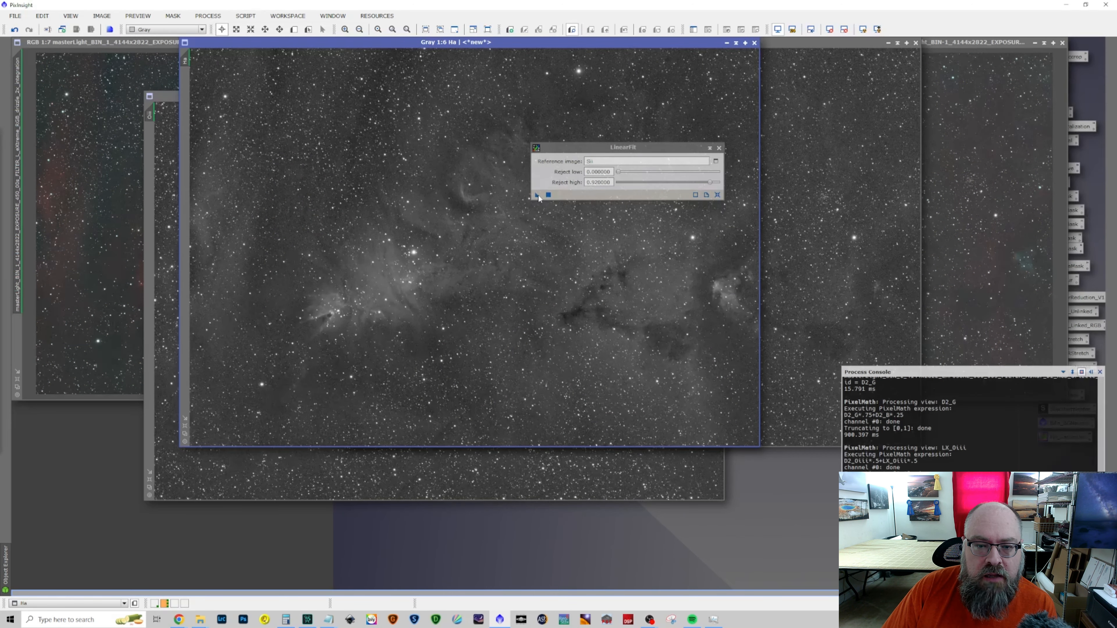
Run LinearFit on the Oiii image against Sii, close LinearFit, and reset and reapply Oiii's screen auto-stretch
{"action": "left_click_drag", "start_coordinate": [537, 196], "coordinate": [164, 240]}
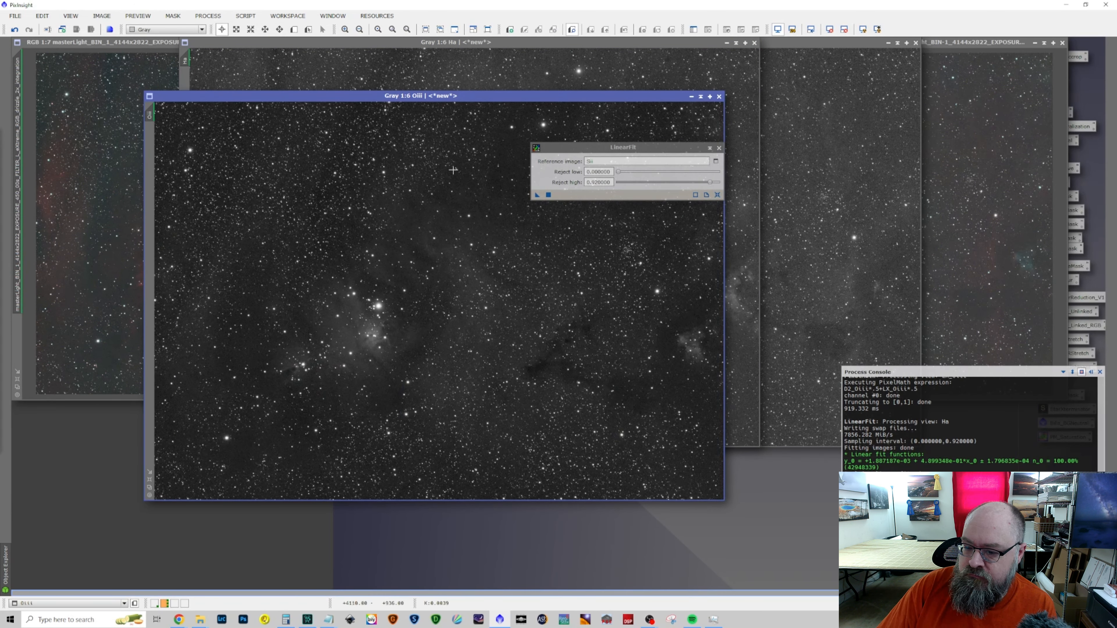
{"action": "left_click", "coordinate": [719, 147]}
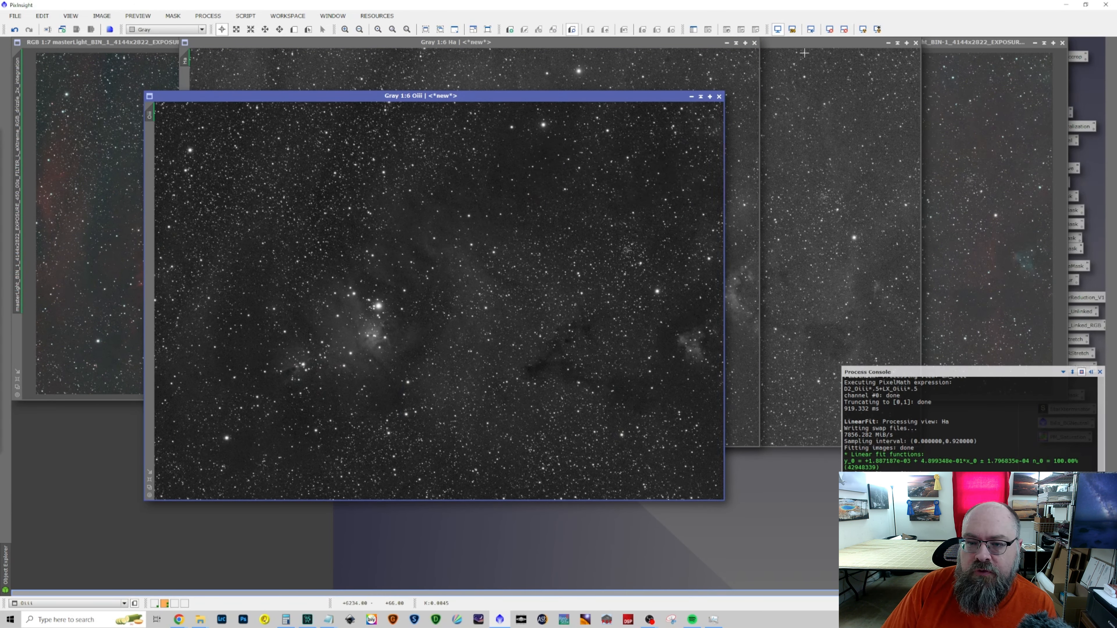
{"action": "left_click", "coordinate": [830, 30]}
{"action": "left_click", "coordinate": [863, 29]}
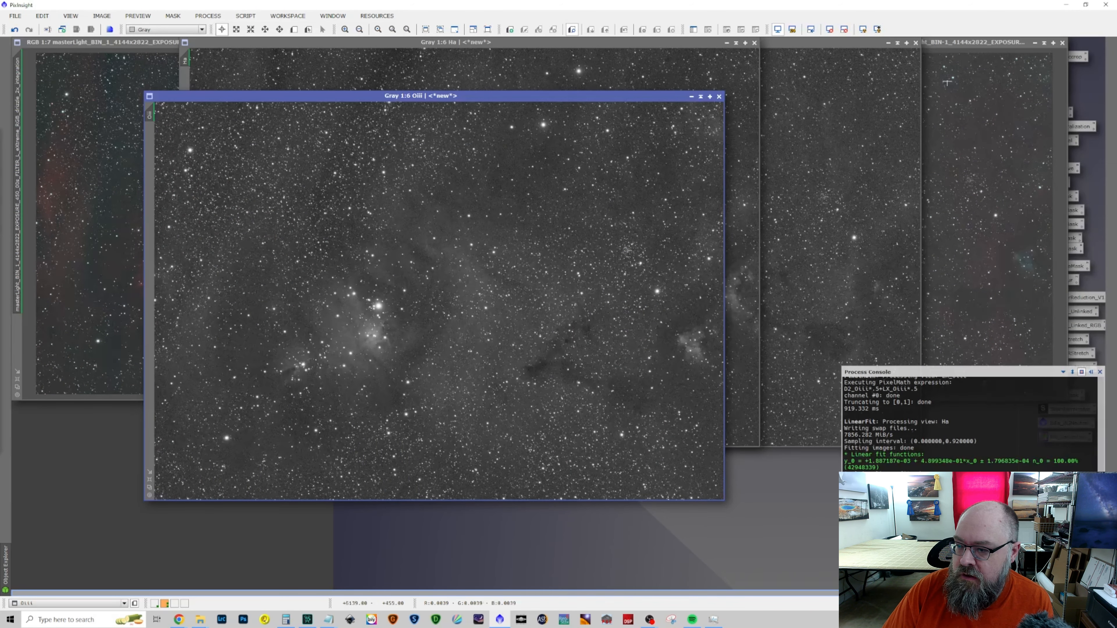
Use ChannelCombination to merge Sii, Ha and Oiii as R, G and B into a new image, and auto-stretch the result
{"action": "left_click", "coordinate": [208, 15]}
{"action": "mouse_move", "coordinate": [211, 29]}
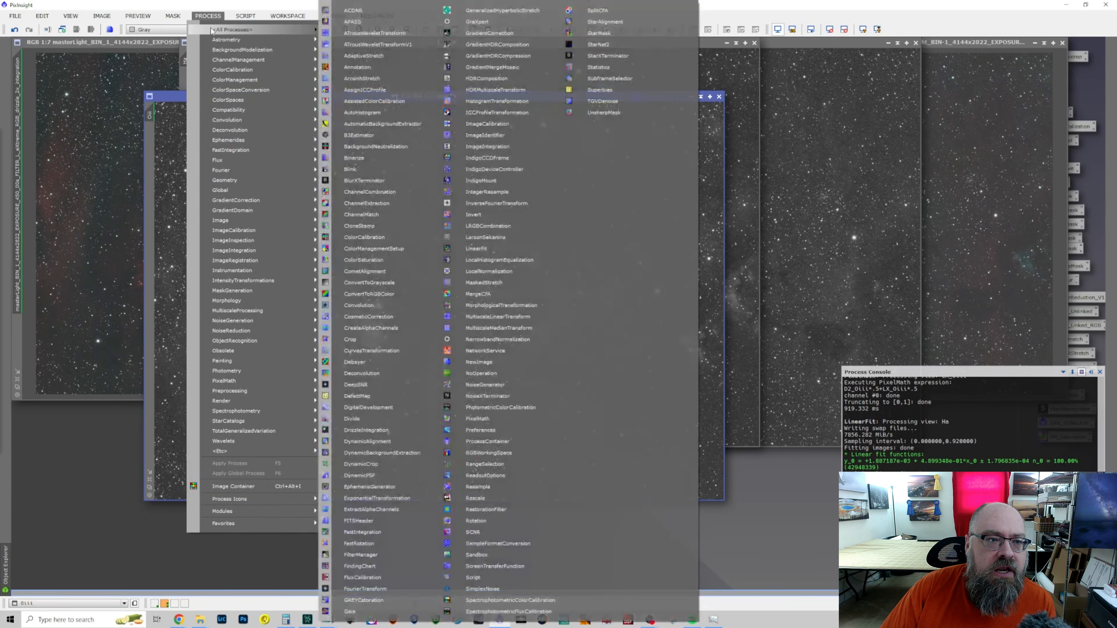
{"action": "left_click", "coordinate": [388, 192]}
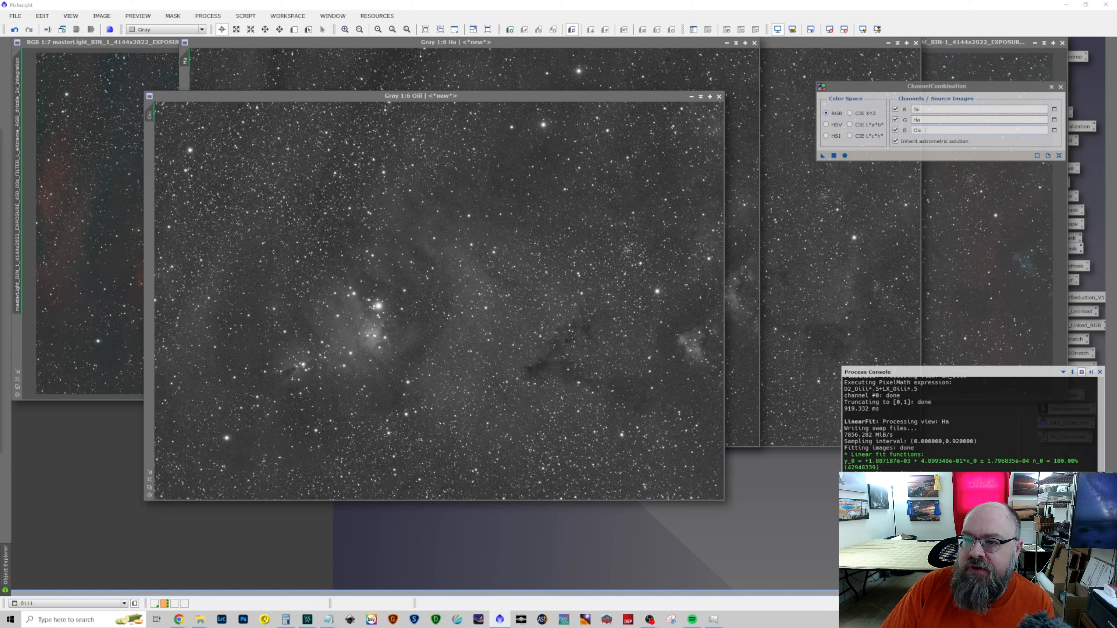
{"action": "left_click", "coordinate": [922, 109]}
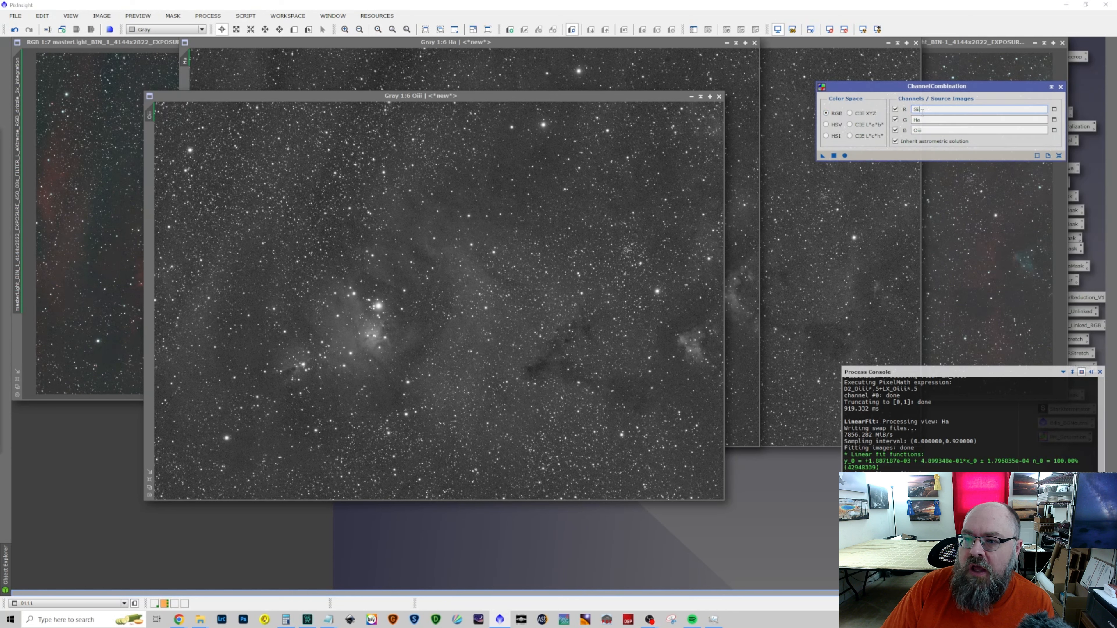
{"action": "left_click", "coordinate": [923, 119]}
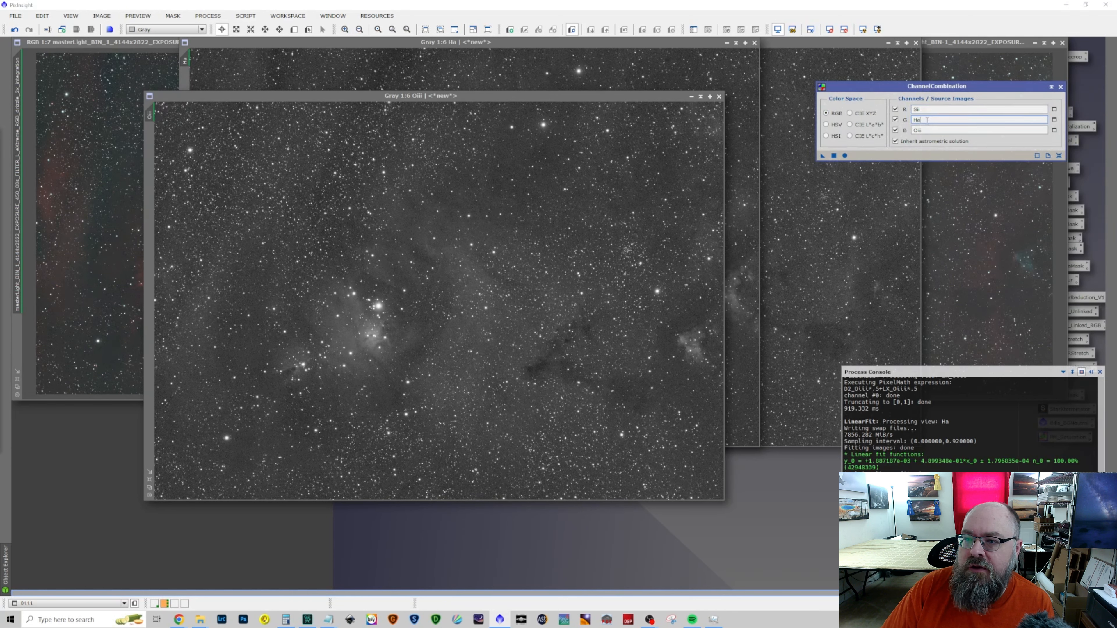
{"action": "left_click", "coordinate": [926, 131]}
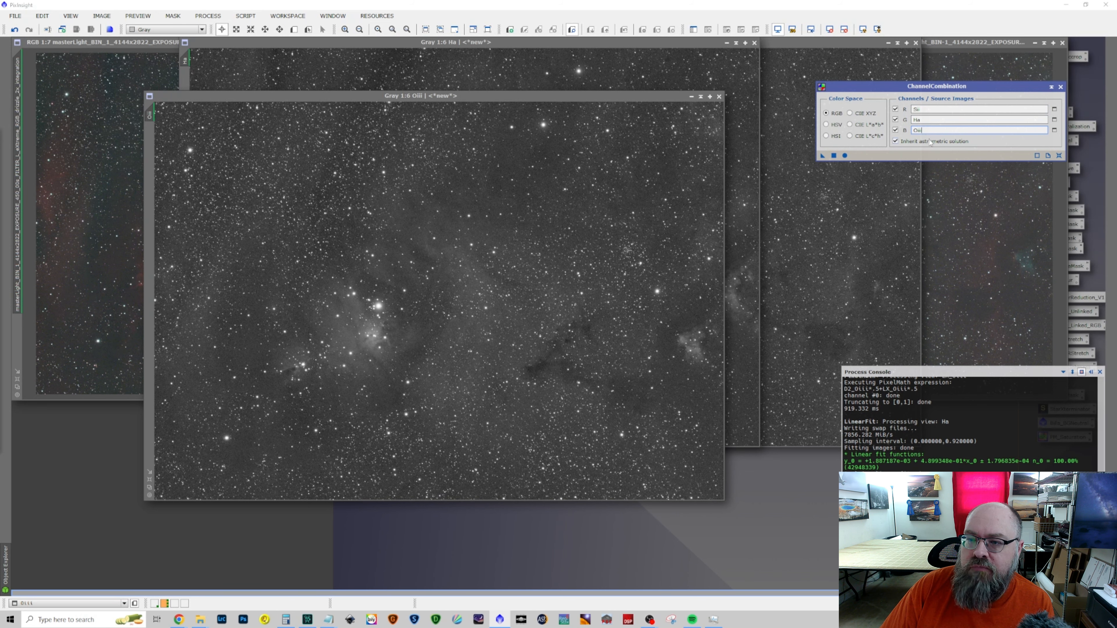
{"action": "left_click", "coordinate": [844, 157]}
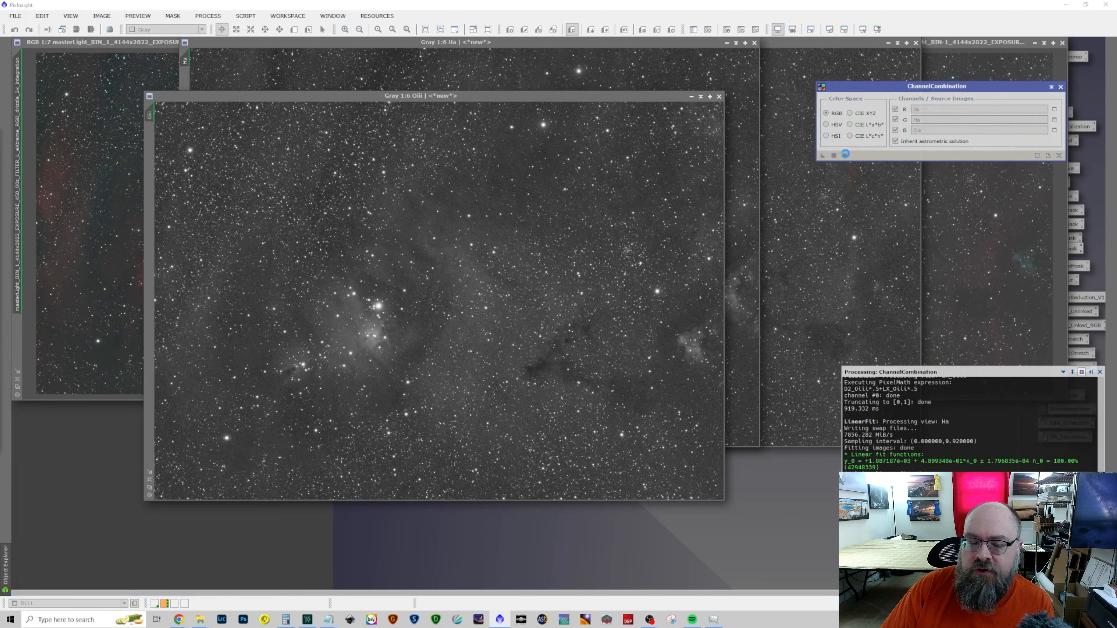
{"action": "left_click_drag", "start_coordinate": [706, 174], "coordinate": [557, 120]}
{"action": "left_click", "coordinate": [862, 29]}
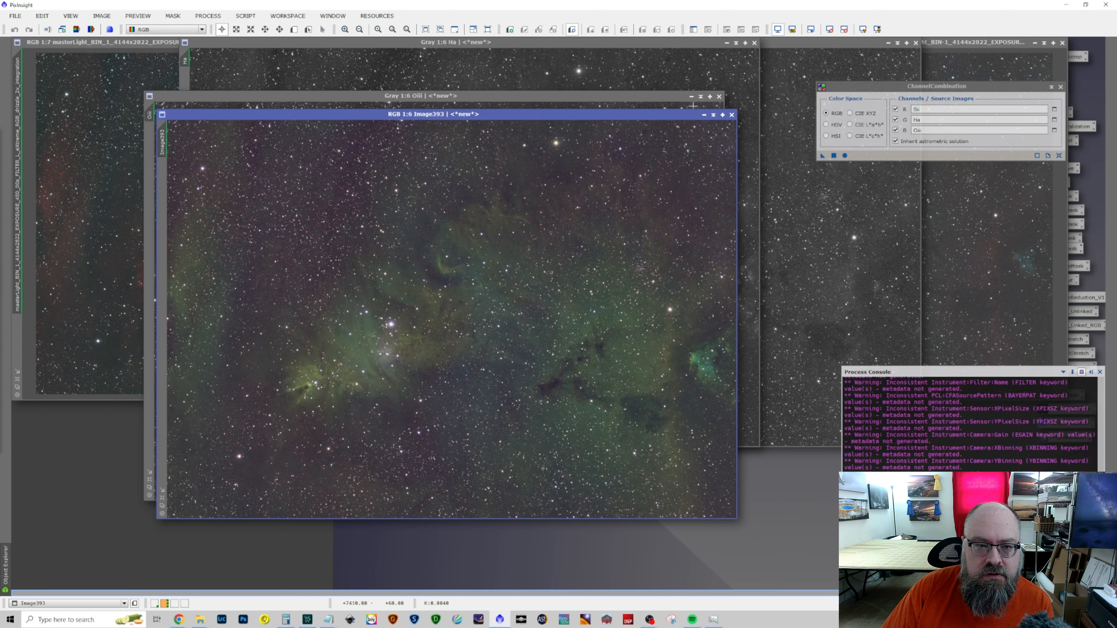
Minimize the Oiii, Ha and Sii images, line up their icons together at the workspace's lower edge, and close ChannelCombination
{"action": "left_click", "coordinate": [691, 96]}
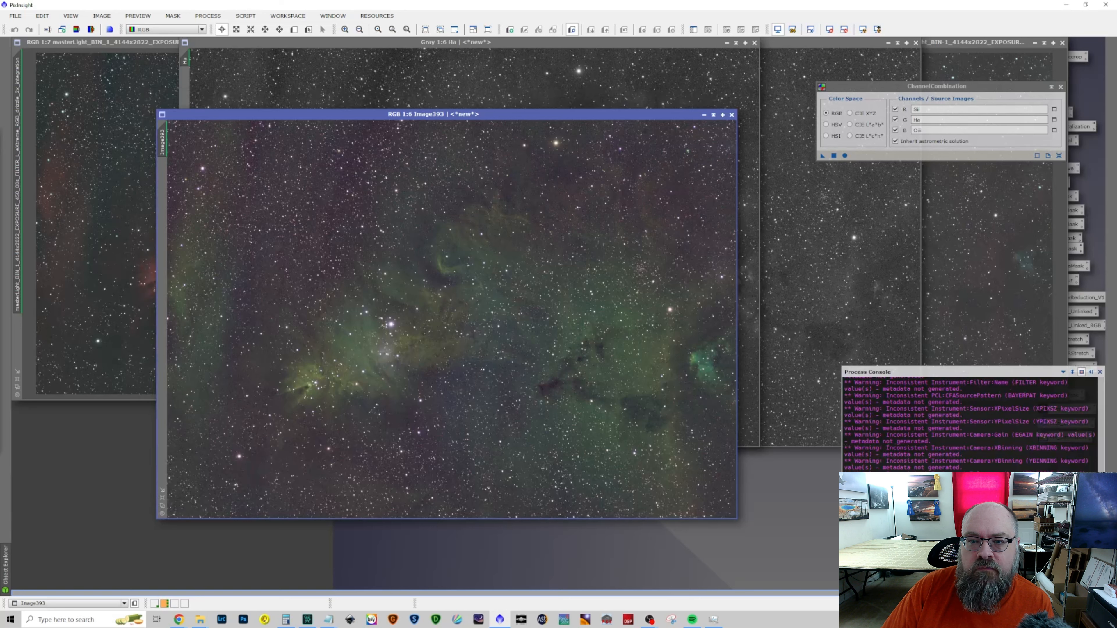
{"action": "left_click", "coordinate": [727, 42]}
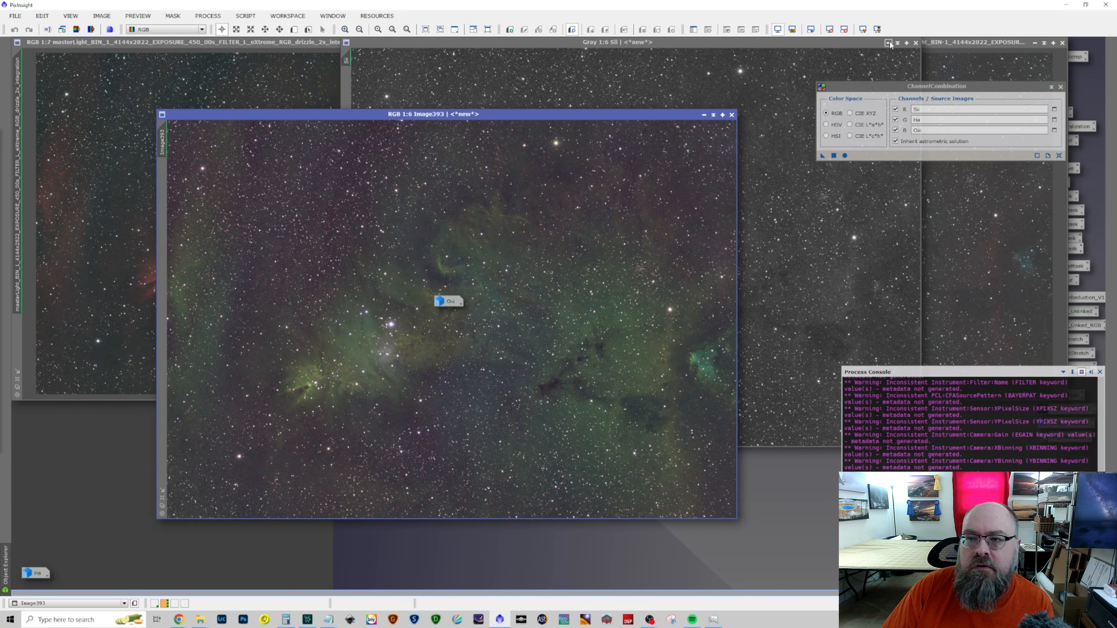
{"action": "left_click", "coordinate": [904, 44]}
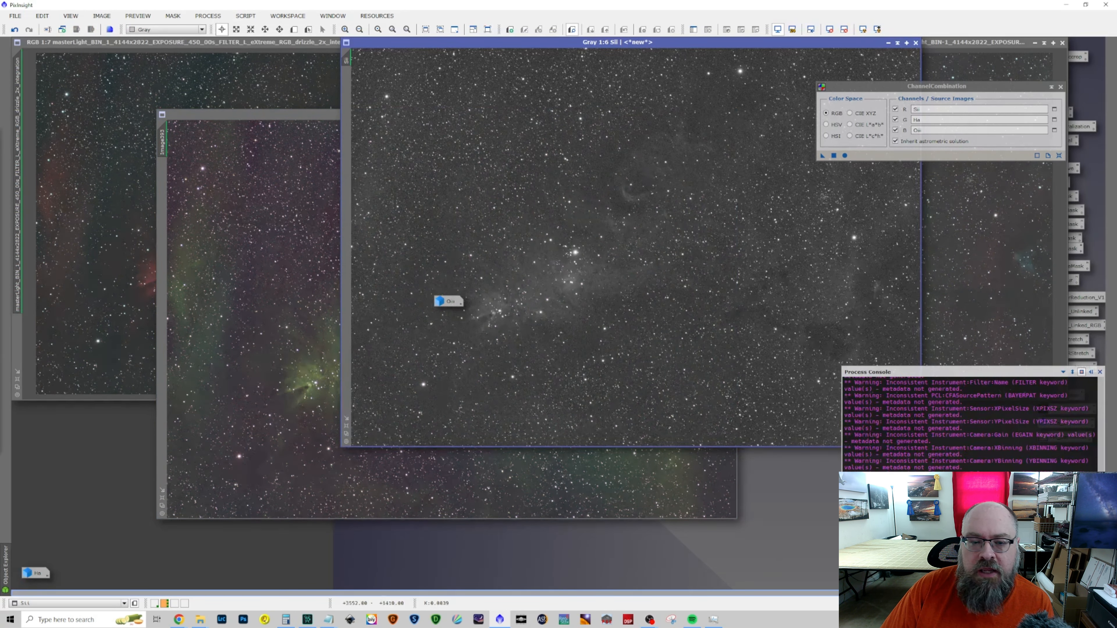
{"action": "left_click", "coordinate": [888, 43]}
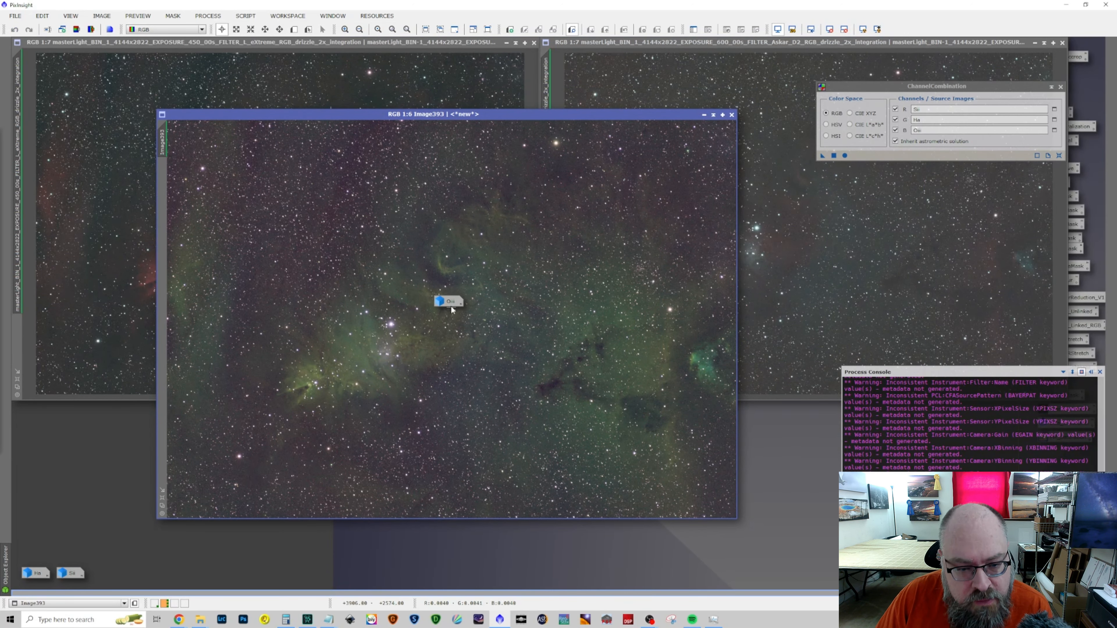
{"action": "left_click_drag", "start_coordinate": [452, 309], "coordinate": [96, 579]}
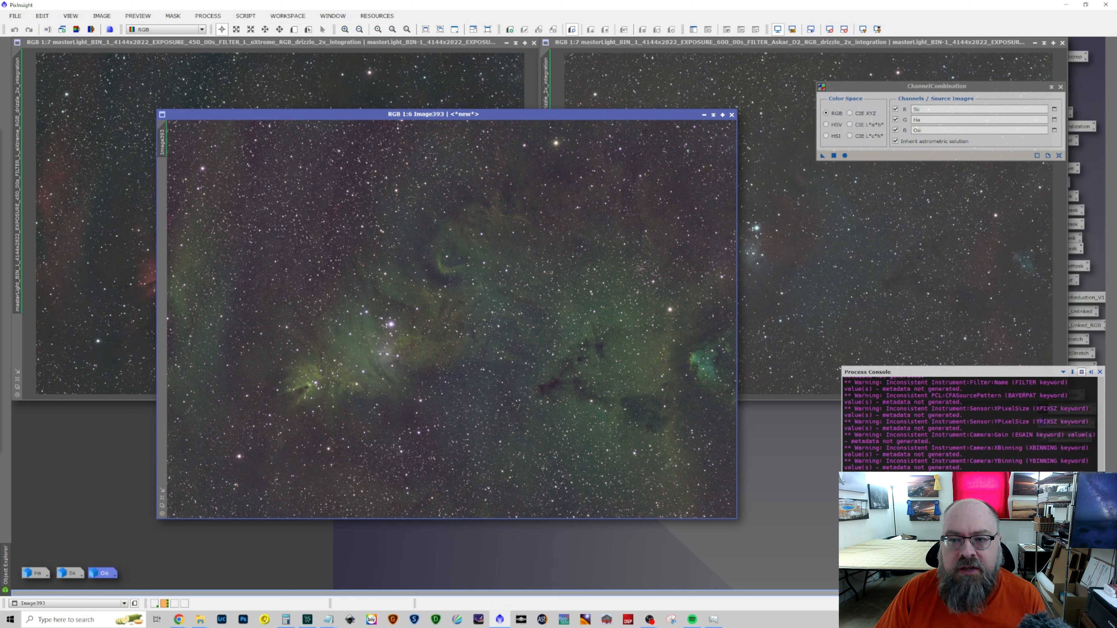
{"action": "left_click", "coordinate": [1060, 87]}
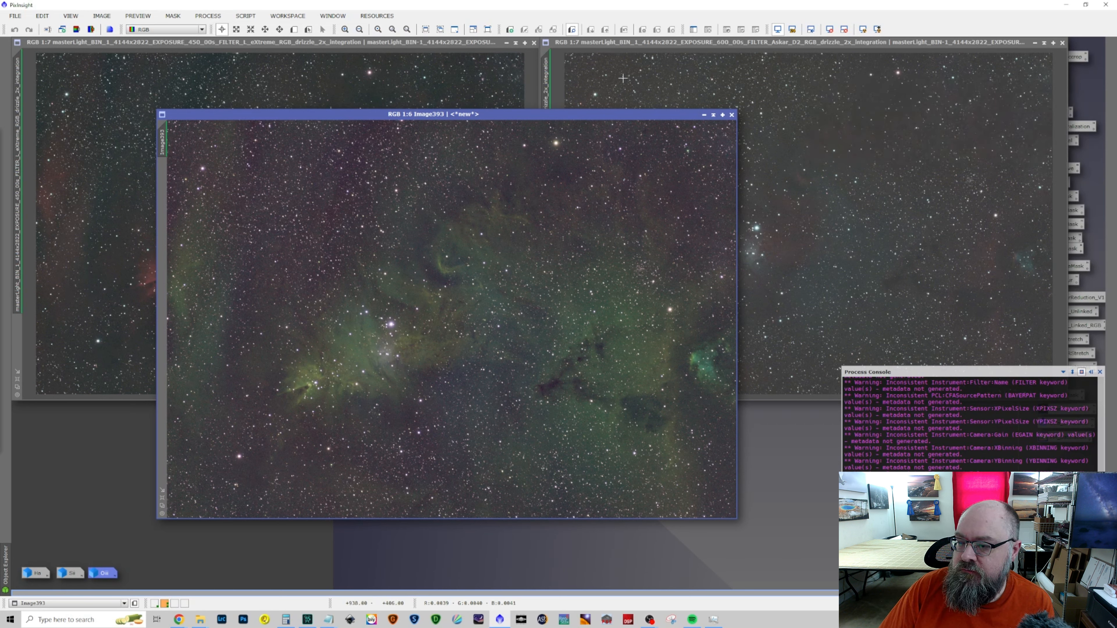
Reposition the combined RGB image and run the Auto DBE script on it with Subtract correction, replacing the target image
{"action": "left_click_drag", "start_coordinate": [592, 116], "coordinate": [685, 82]}
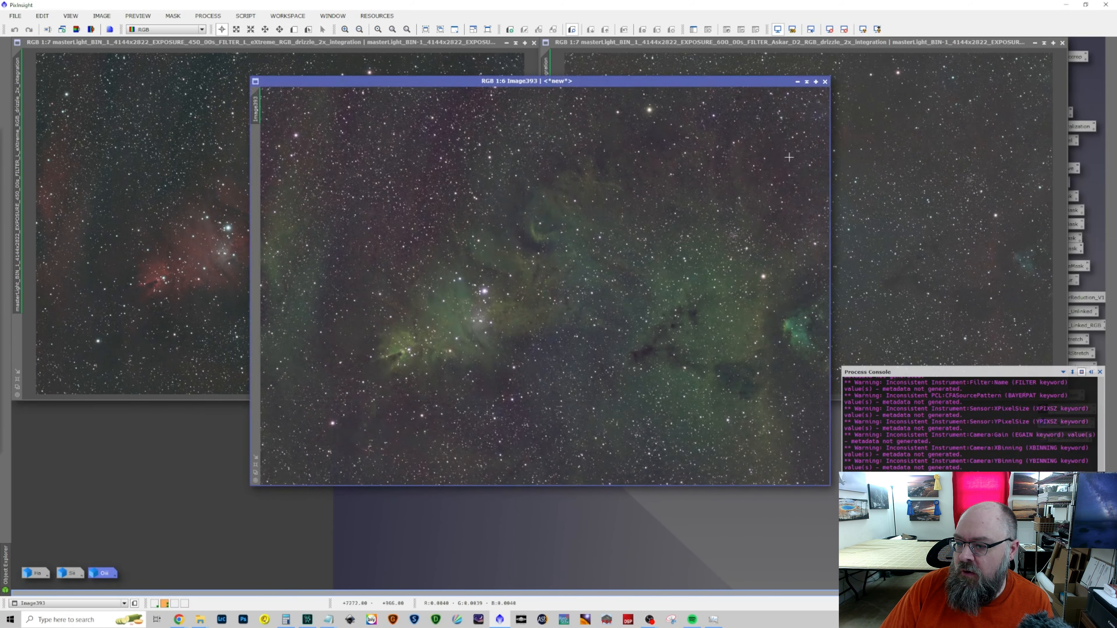
{"action": "left_click_drag", "start_coordinate": [525, 79], "coordinate": [452, 72]}
{"action": "left_click", "coordinate": [207, 16]}
{"action": "mouse_move", "coordinate": [218, 30]}
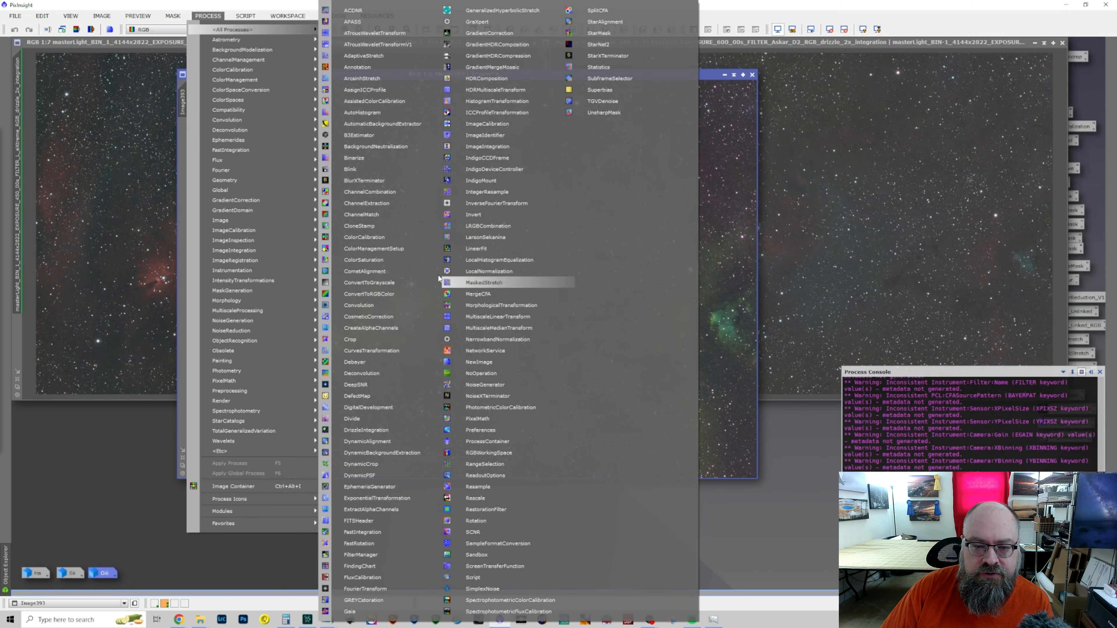
{"action": "mouse_move", "coordinate": [245, 15]}
{"action": "mouse_move", "coordinate": [287, 161]}
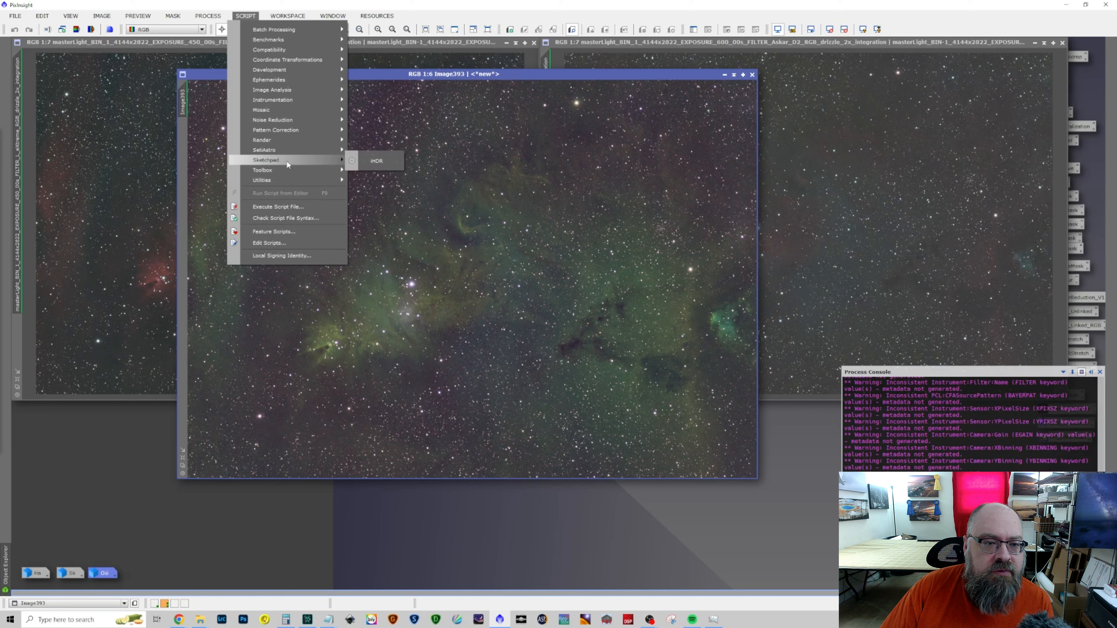
{"action": "left_click", "coordinate": [408, 163]}
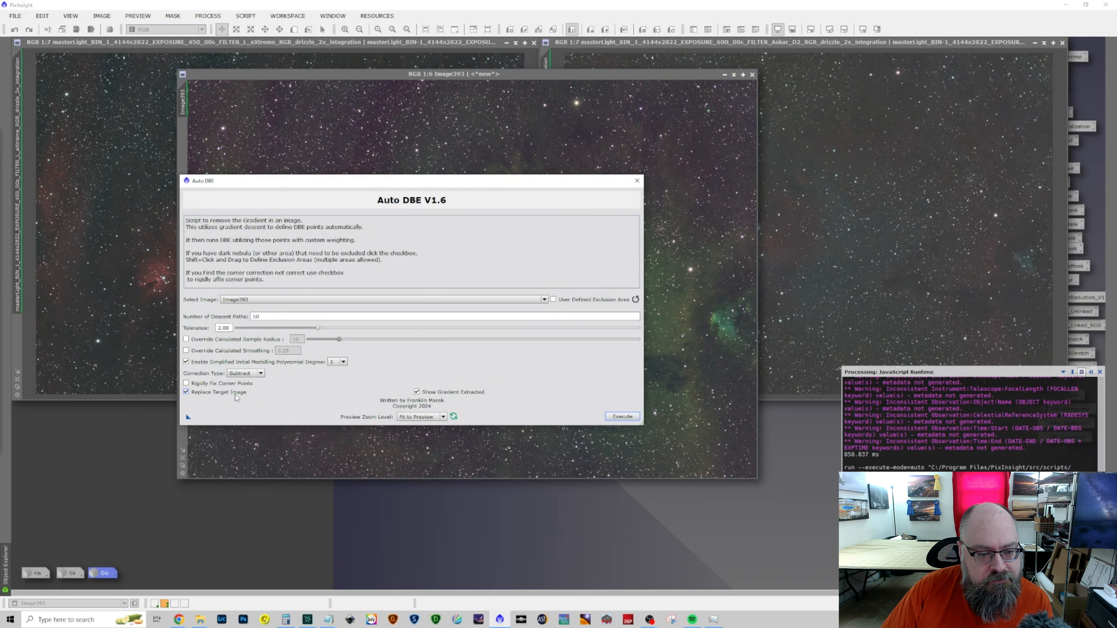
{"action": "left_click", "coordinate": [624, 418]}
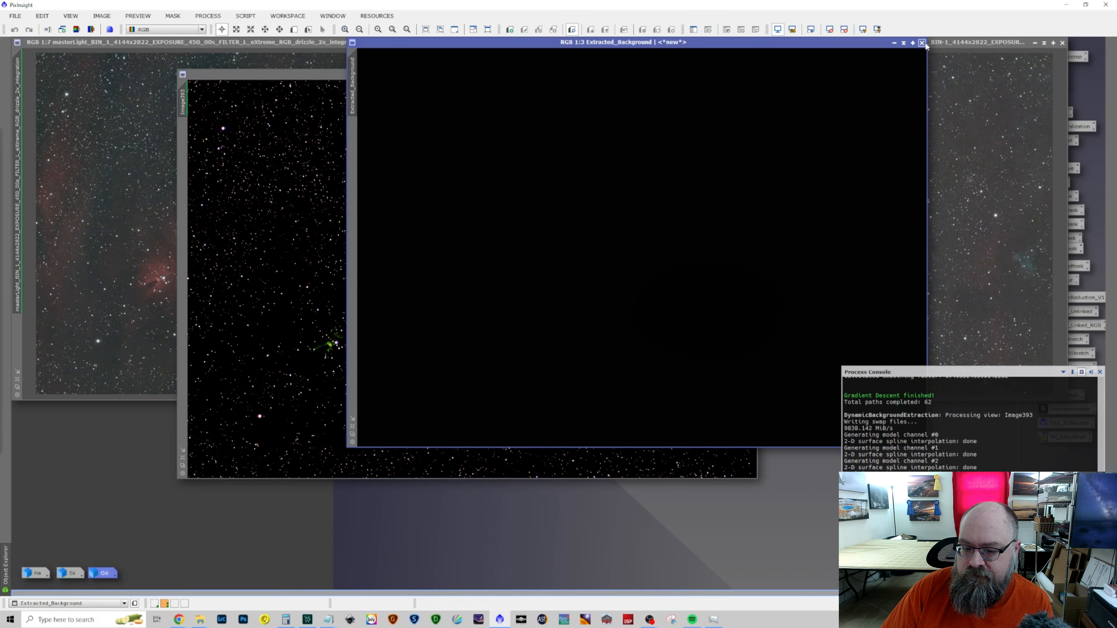
Reapply the screen auto-stretch to the combined image, and undo and redo the gradient removal to compare before and after
{"action": "left_click", "coordinate": [922, 42]}
{"action": "left_click", "coordinate": [863, 29]}
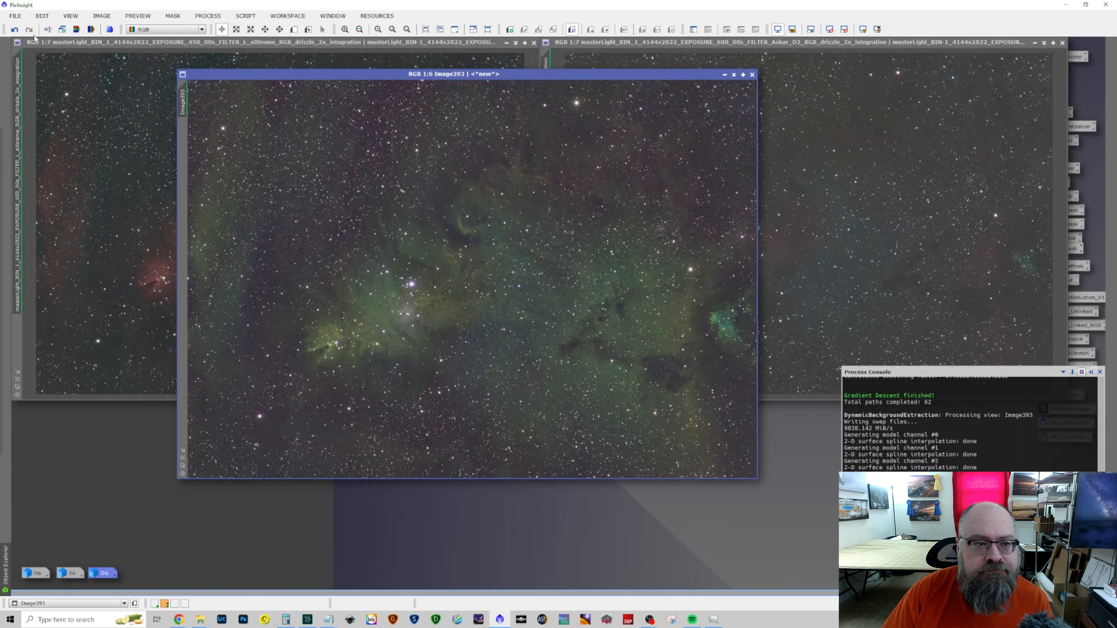
{"action": "left_click", "coordinate": [15, 30]}
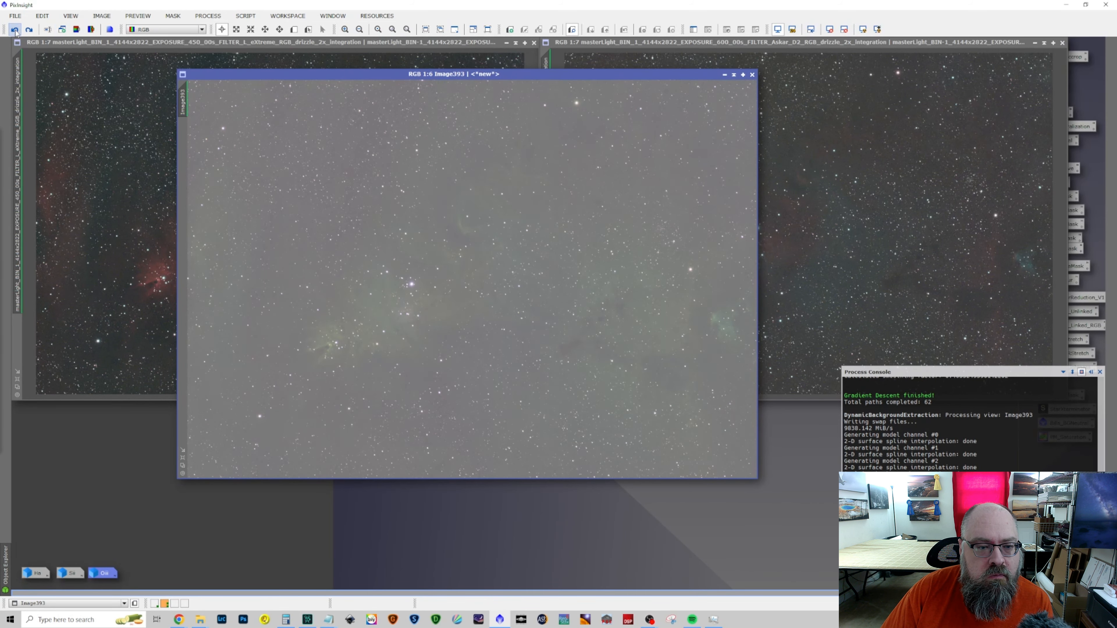
{"action": "left_click", "coordinate": [29, 30]}
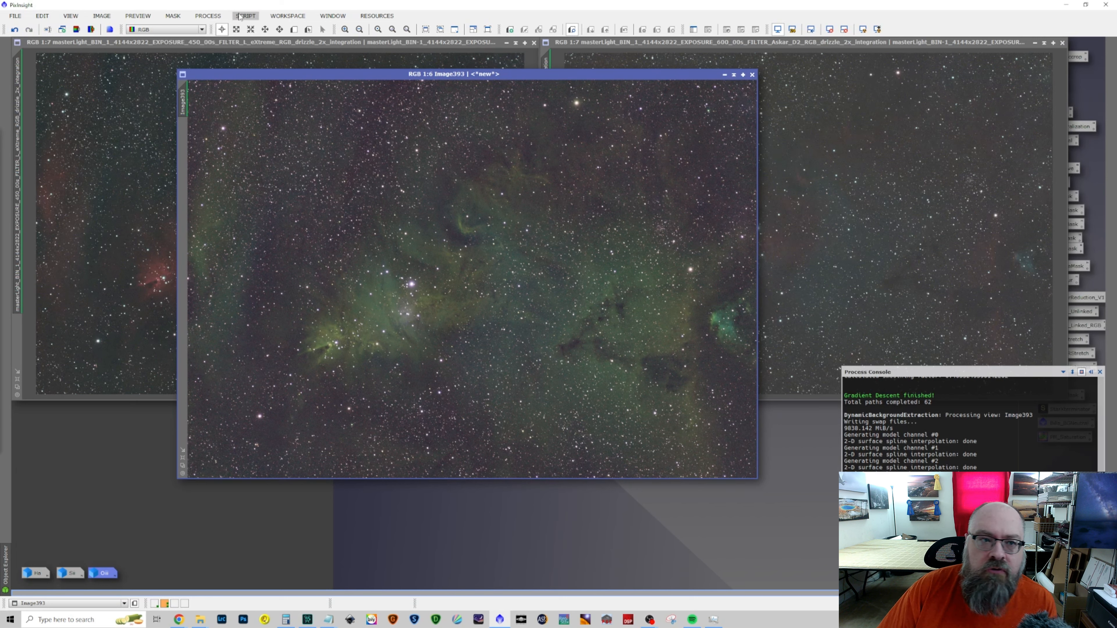
Run BlurXTerminator on the combined RGB image with star sharpening 0.50, star halos 0.11 and nonstellar sharpening 1.00, and close the process
{"action": "left_click", "coordinate": [204, 16]}
{"action": "mouse_move", "coordinate": [264, 29]}
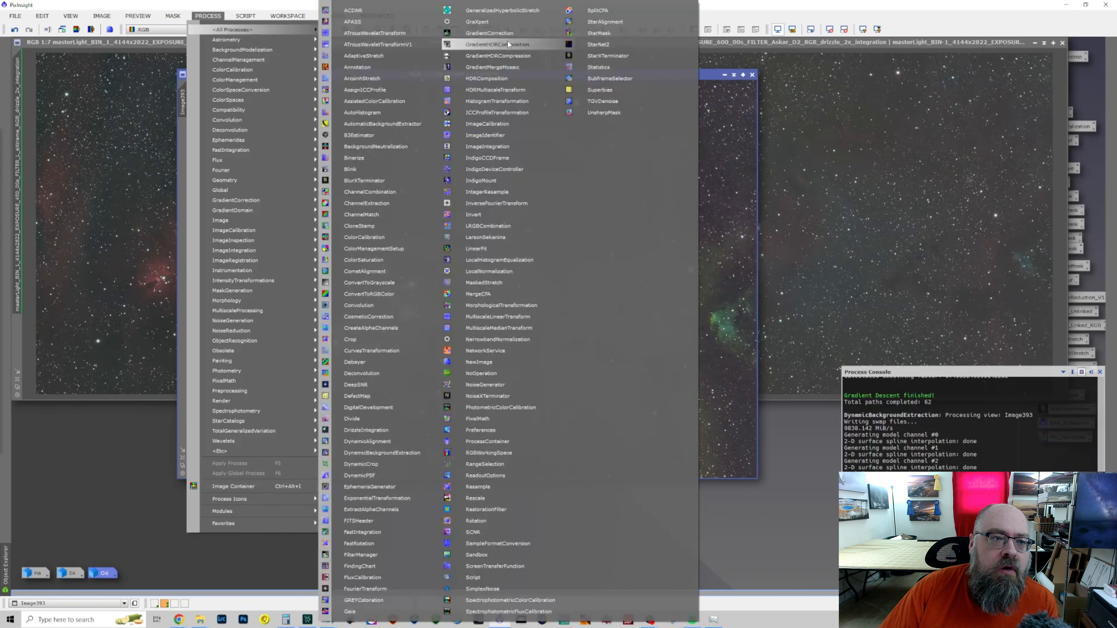
{"action": "left_click", "coordinate": [402, 180]}
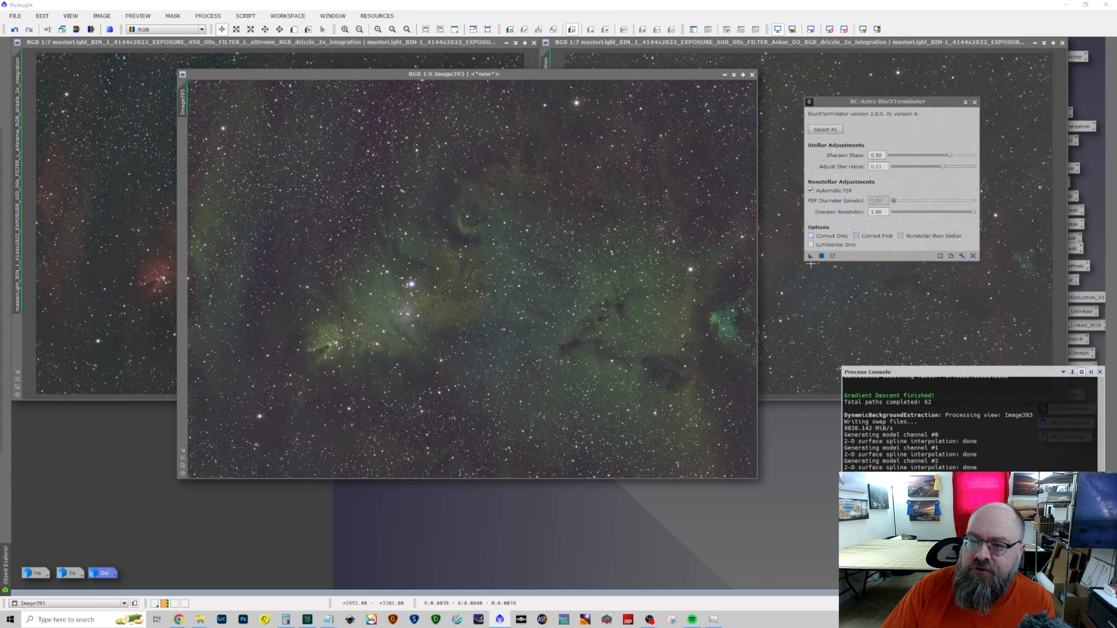
{"action": "left_click_drag", "start_coordinate": [810, 256], "coordinate": [484, 290]}
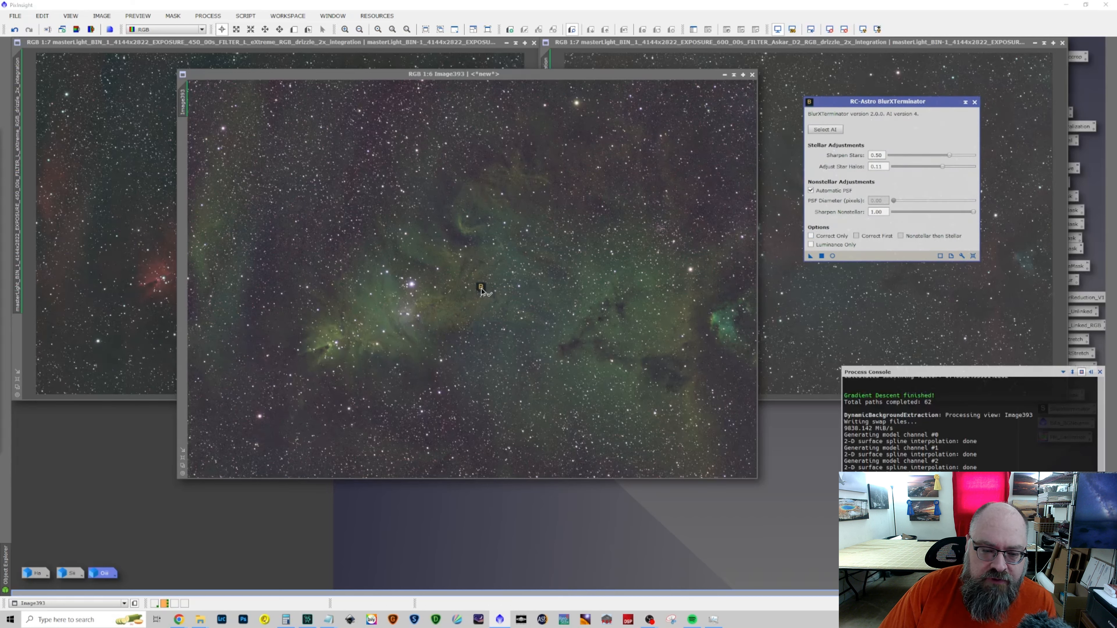
{"action": "left_click_drag", "start_coordinate": [481, 289], "coordinate": [480, 287]}
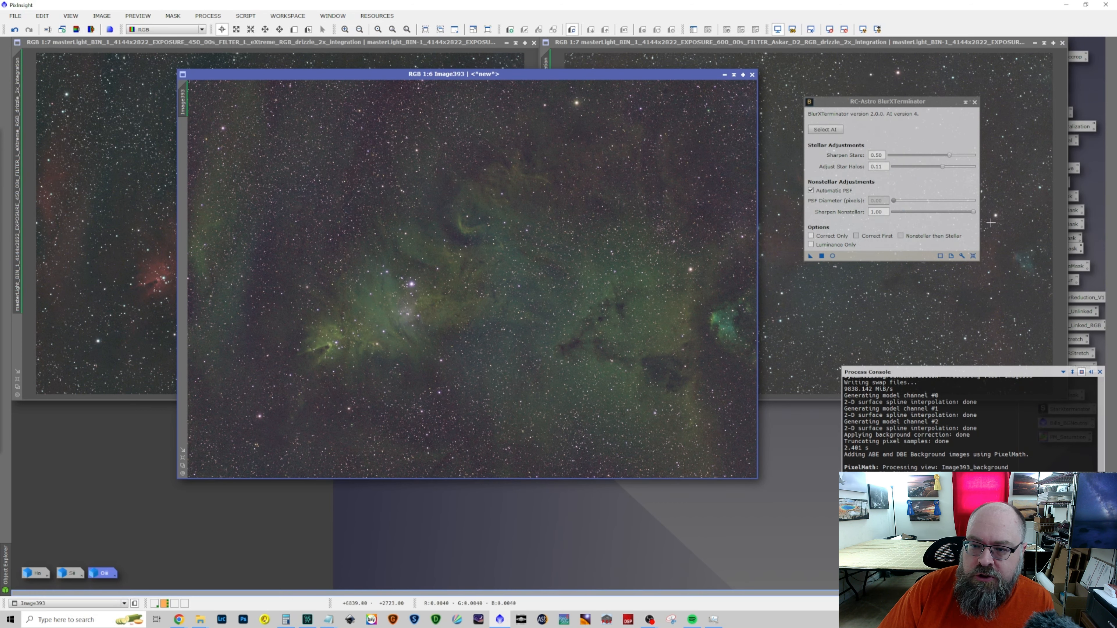
{"action": "left_click", "coordinate": [974, 102]}
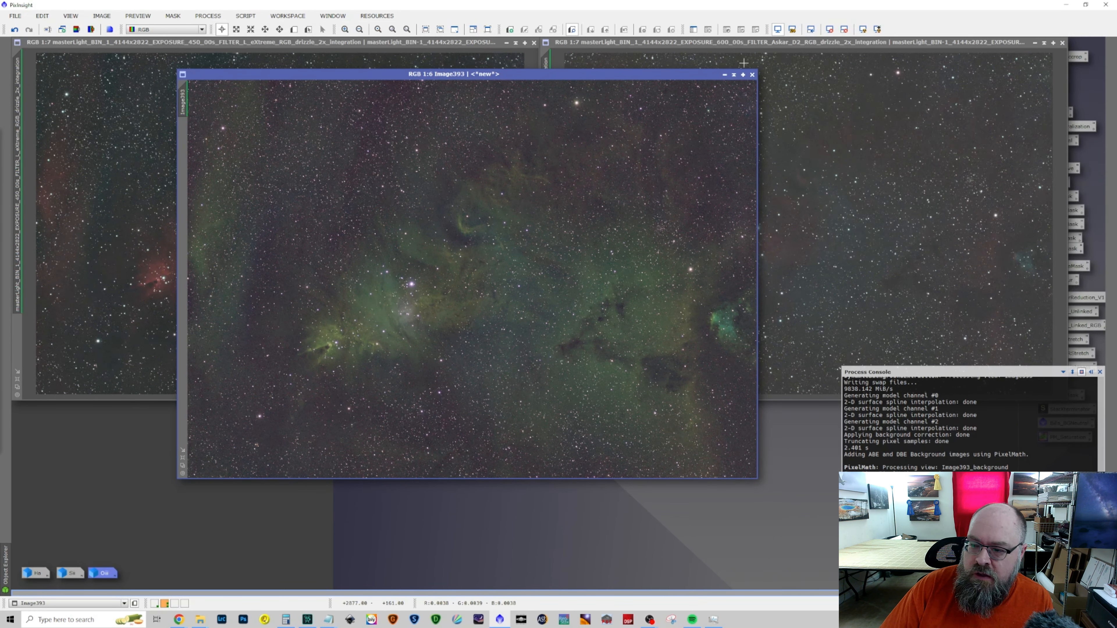
Denoise the combined RGB image with GraXpert at strength 1.140, replacing the image, and close the process
{"action": "left_click", "coordinate": [207, 16]}
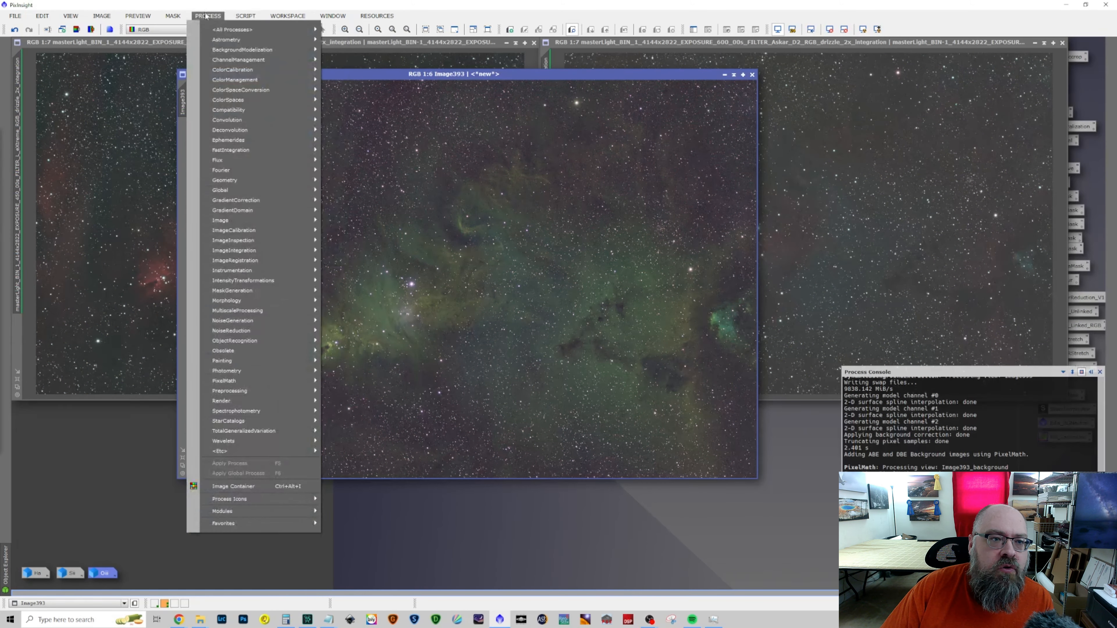
{"action": "left_click", "coordinate": [208, 16]}
{"action": "left_click", "coordinate": [208, 16]}
{"action": "mouse_move", "coordinate": [228, 29]}
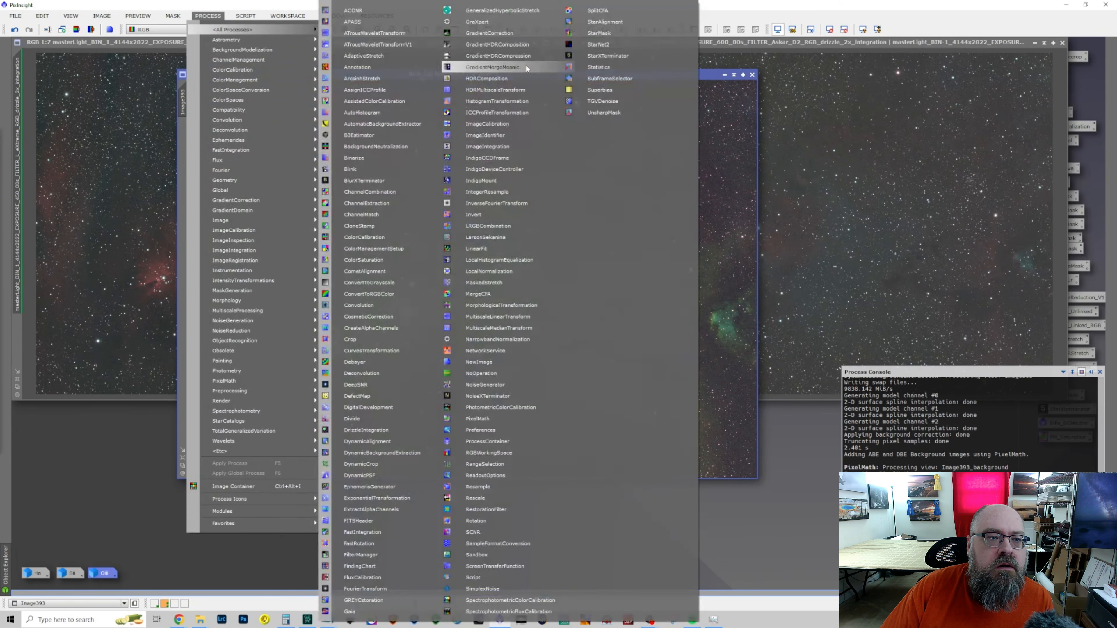
{"action": "left_click", "coordinate": [497, 21]}
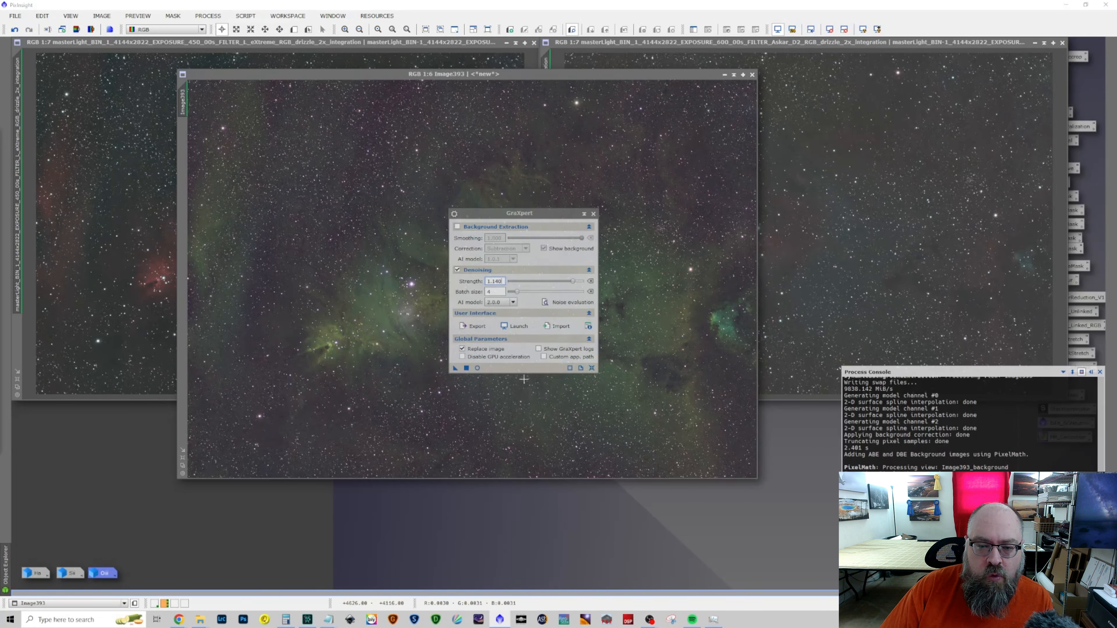
{"action": "left_click_drag", "start_coordinate": [455, 368], "coordinate": [386, 381]}
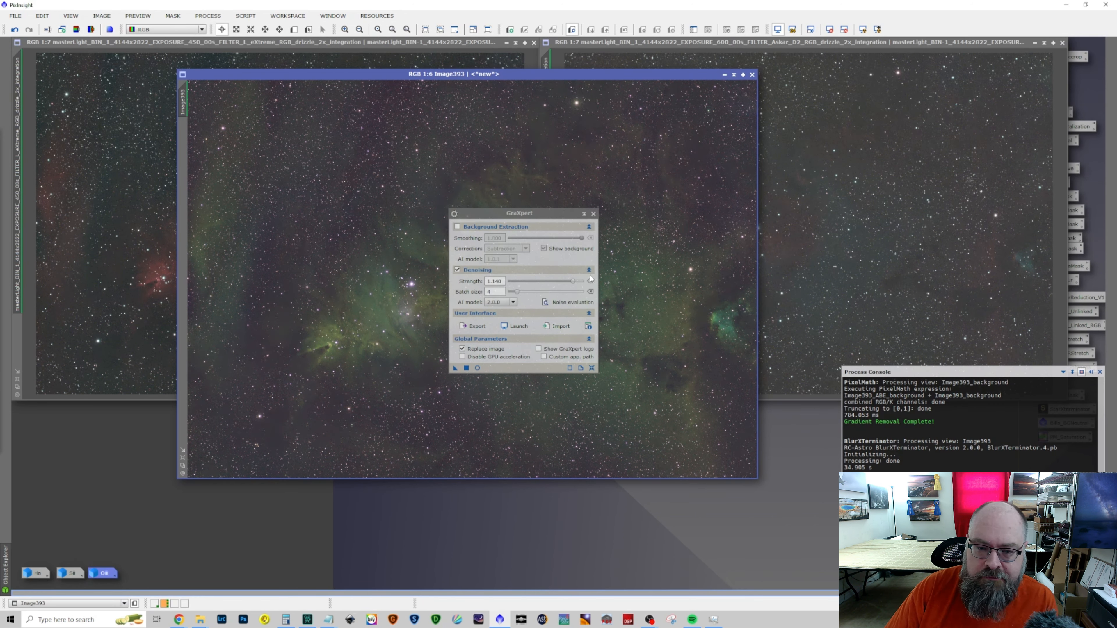
{"action": "left_click", "coordinate": [593, 214]}
Inspect the denoised combined image up close, and minimize it with its icon at the workspace's lower edge
{"action": "scroll", "coordinate": [742, 129], "scroll_direction": "up", "scroll_amount": 4}
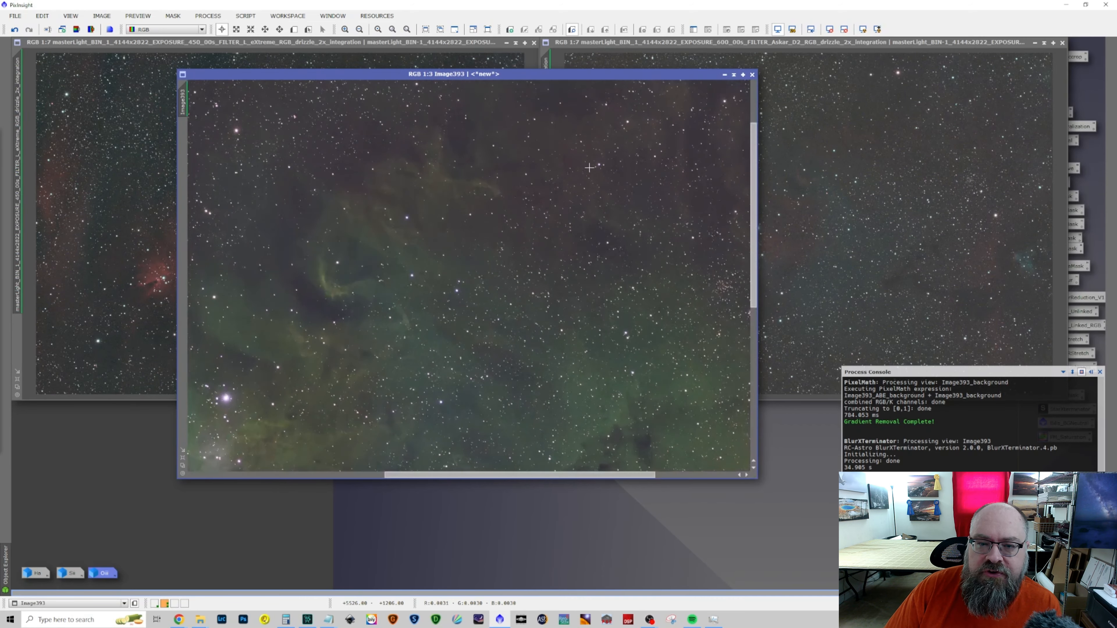
{"action": "scroll", "coordinate": [589, 167], "scroll_direction": "up", "scroll_amount": 2}
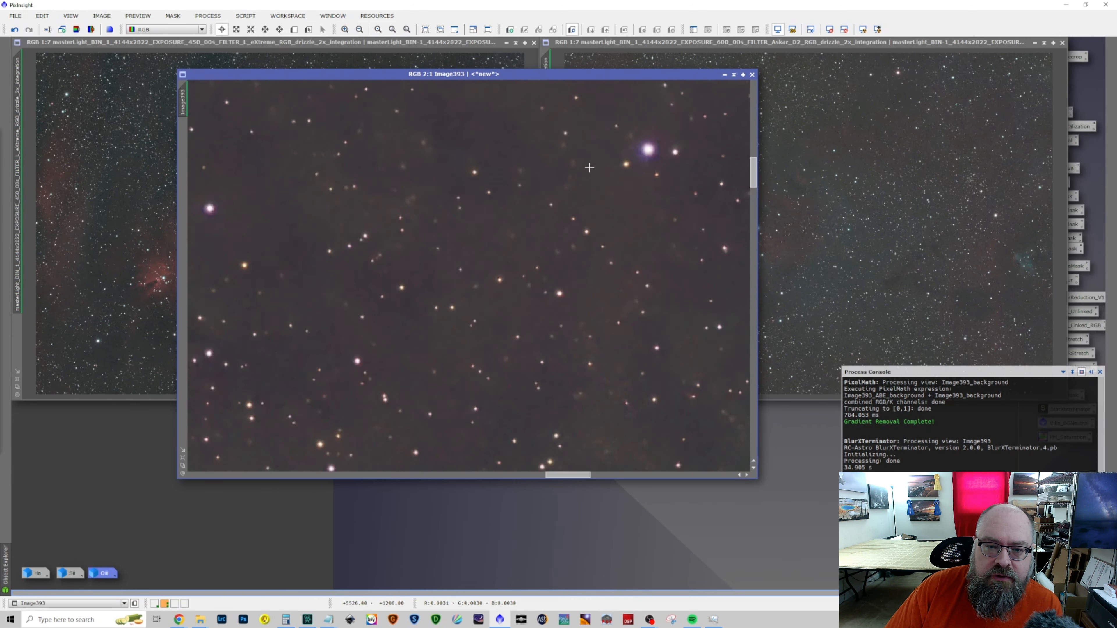
{"action": "scroll", "coordinate": [589, 167], "scroll_direction": "down", "scroll_amount": 8}
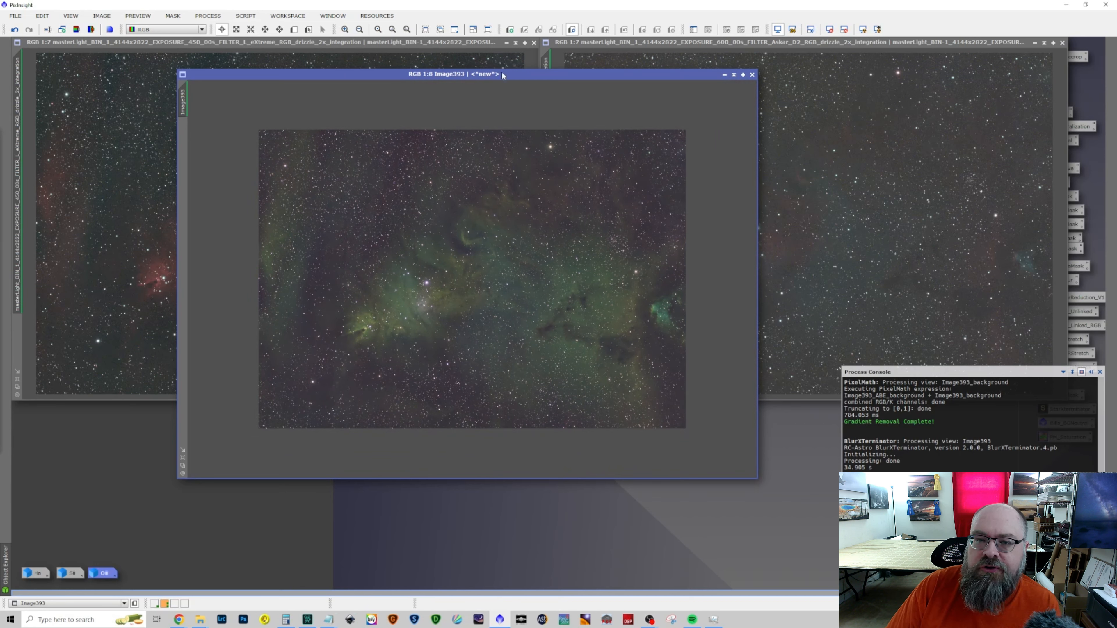
{"action": "left_click", "coordinate": [725, 74]}
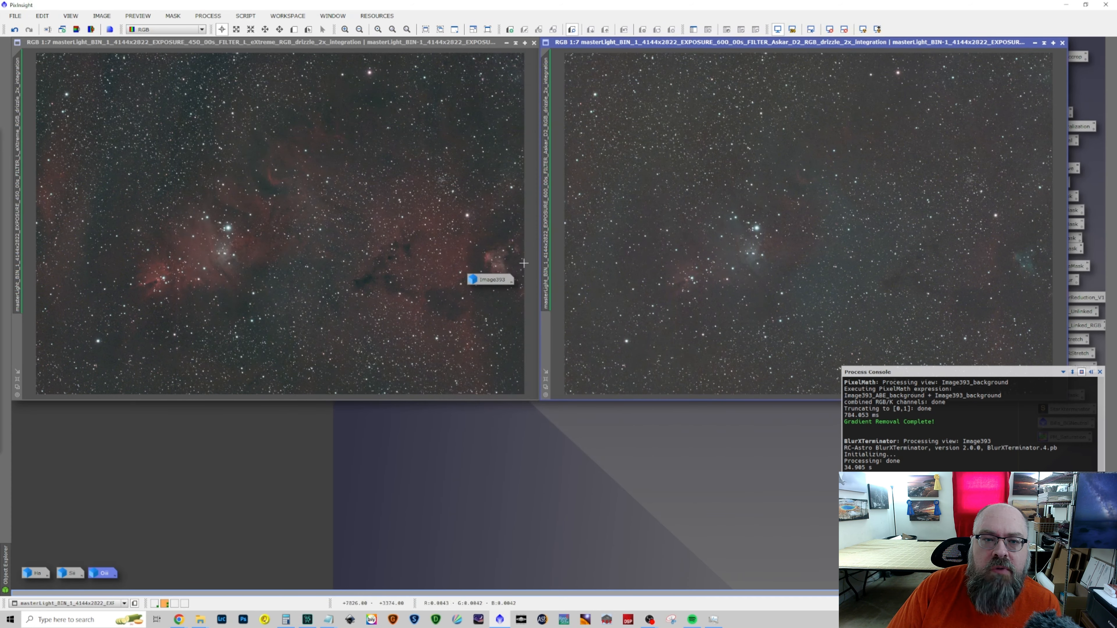
{"action": "left_click_drag", "start_coordinate": [492, 280], "coordinate": [409, 580]}
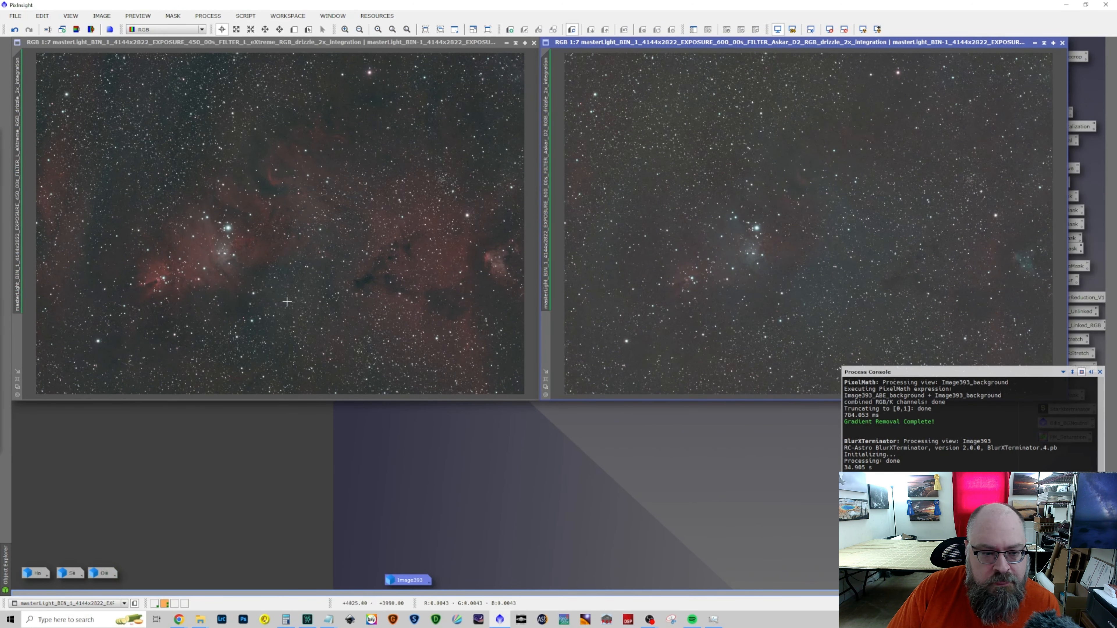
Compare the stars and noise of the L-eXtreme and Askar D2 masters over the same area at 1:1
{"action": "scroll", "coordinate": [266, 242], "scroll_direction": "up", "scroll_amount": 5}
{"action": "scroll", "coordinate": [266, 242], "scroll_direction": "up", "scroll_amount": 1}
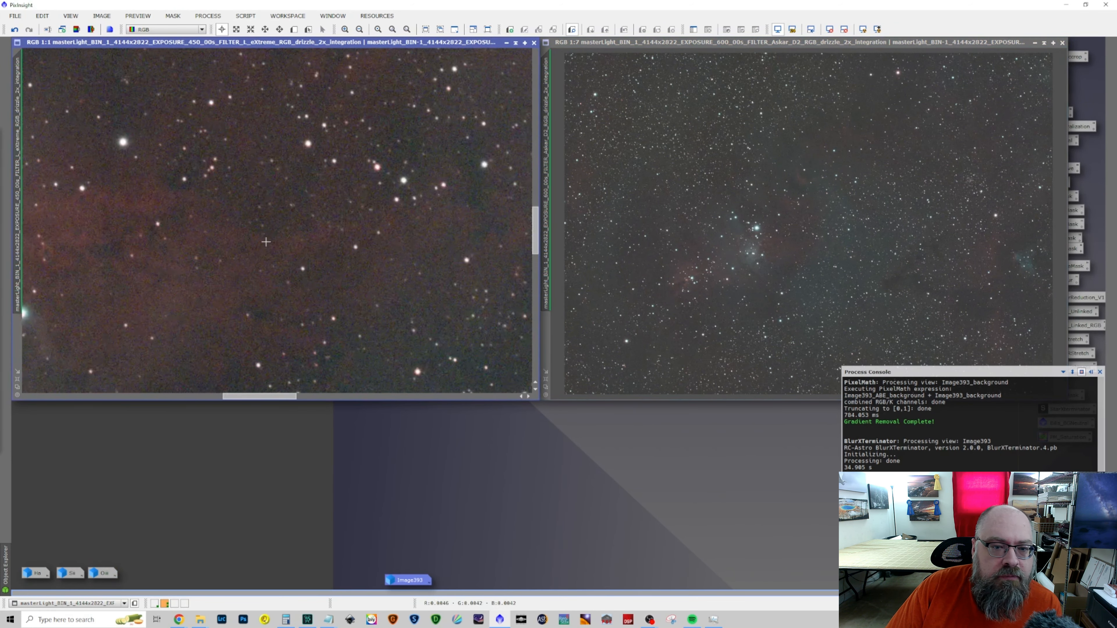
{"action": "scroll", "coordinate": [933, 205], "scroll_direction": "up", "scroll_amount": 2}
{"action": "scroll", "coordinate": [933, 205], "scroll_direction": "up", "scroll_amount": 5}
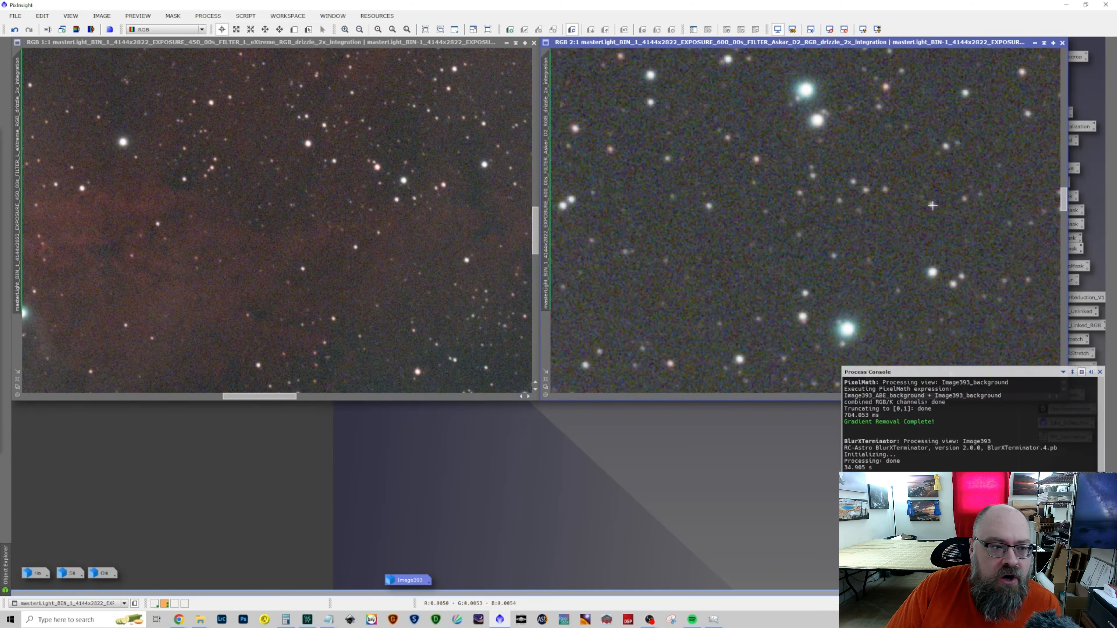
{"action": "scroll", "coordinate": [933, 205], "scroll_direction": "down", "scroll_amount": 2}
{"action": "scroll", "coordinate": [933, 206], "scroll_direction": "up", "scroll_amount": 1}
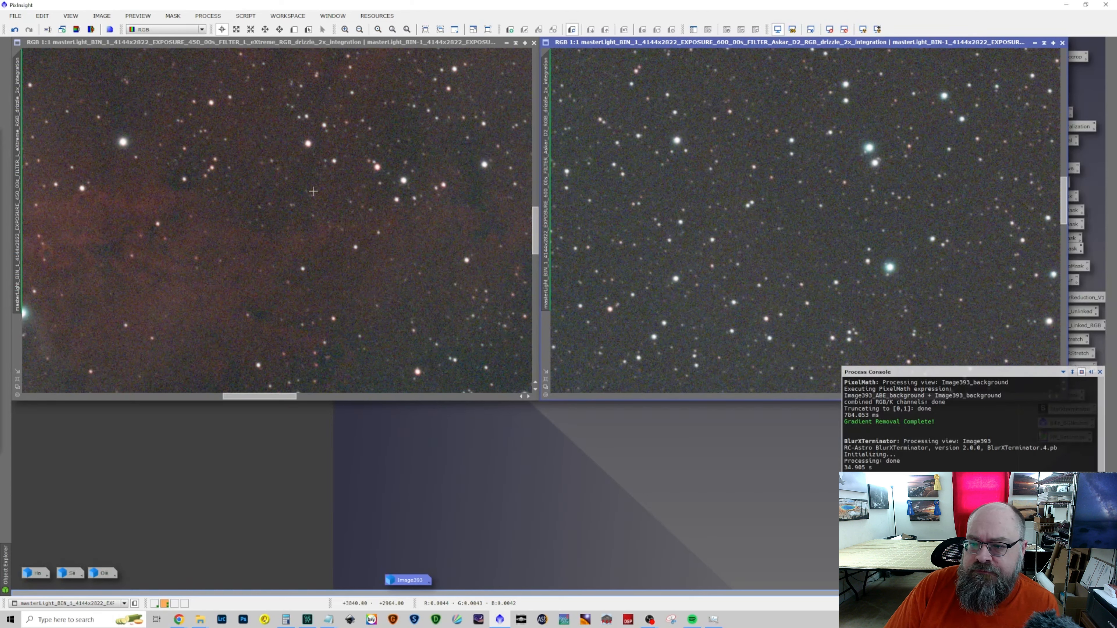
{"action": "left_click_drag", "start_coordinate": [17, 98], "coordinate": [550, 106]}
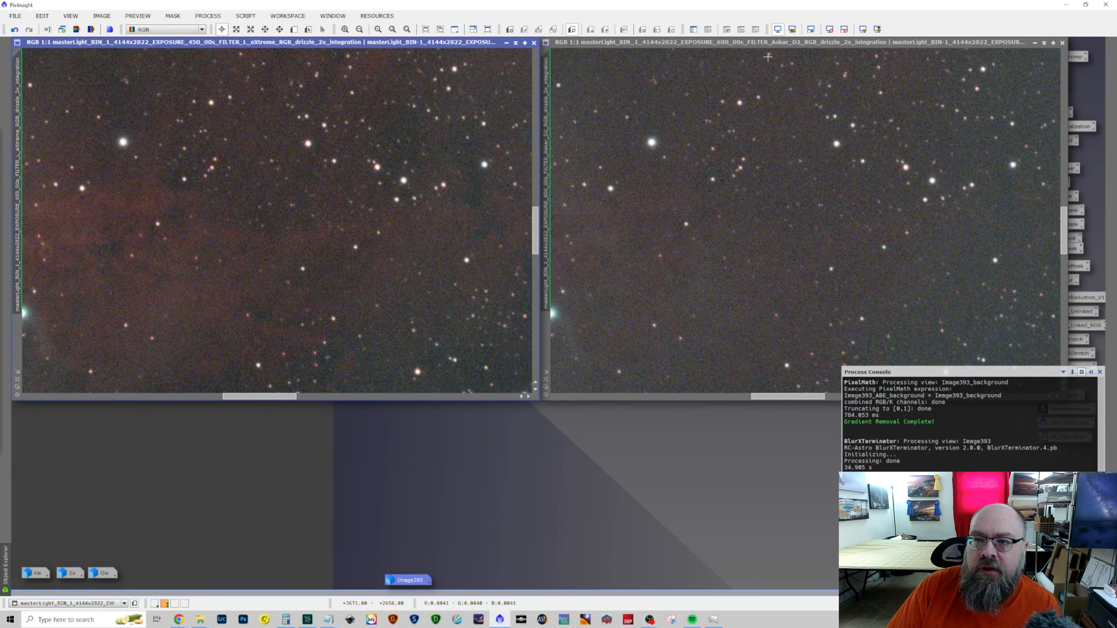
{"action": "scroll", "coordinate": [681, 129], "scroll_direction": "down", "scroll_amount": 4}
{"action": "scroll", "coordinate": [681, 130], "scroll_direction": "down", "scroll_amount": 4}
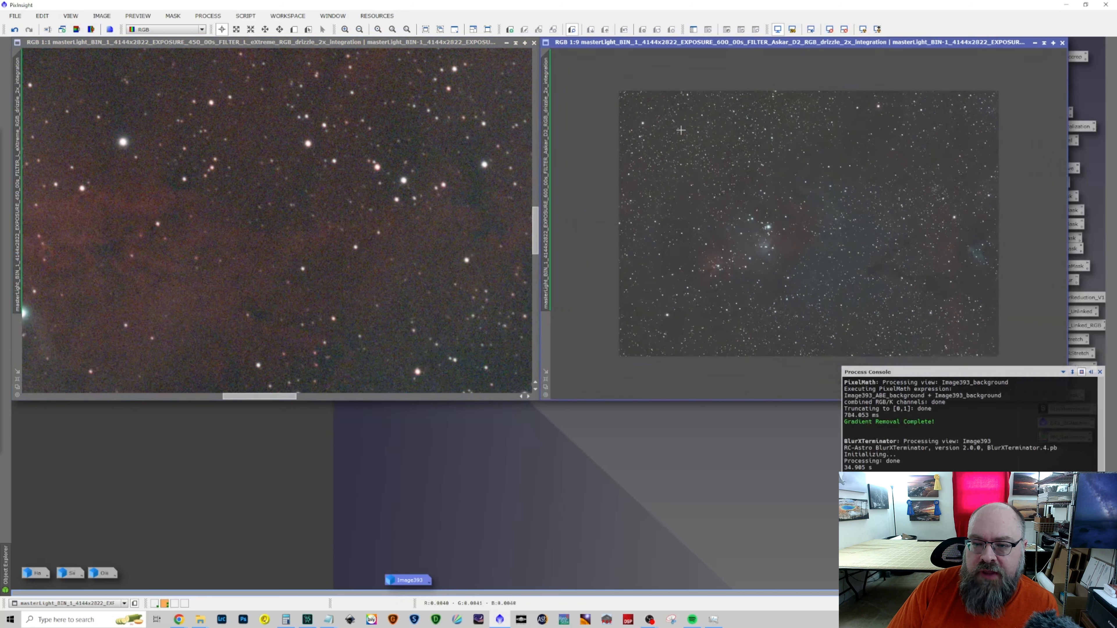
Run StarXTerminator on the Askar D2 master with Generate Star Image enabled
{"action": "left_click", "coordinate": [209, 16]}
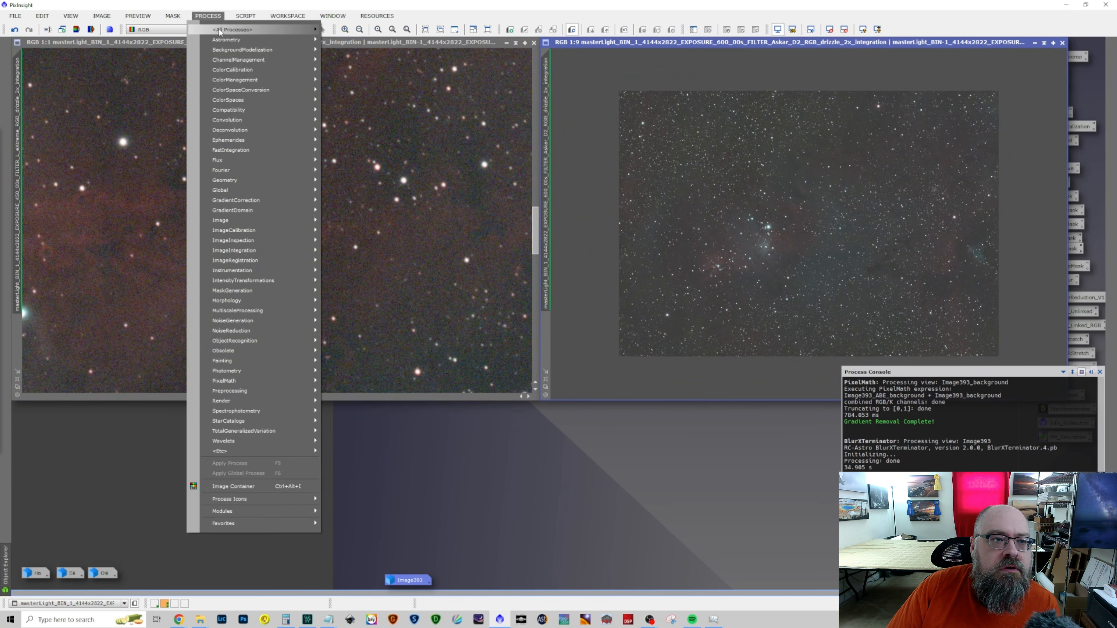
{"action": "mouse_move", "coordinate": [246, 29]}
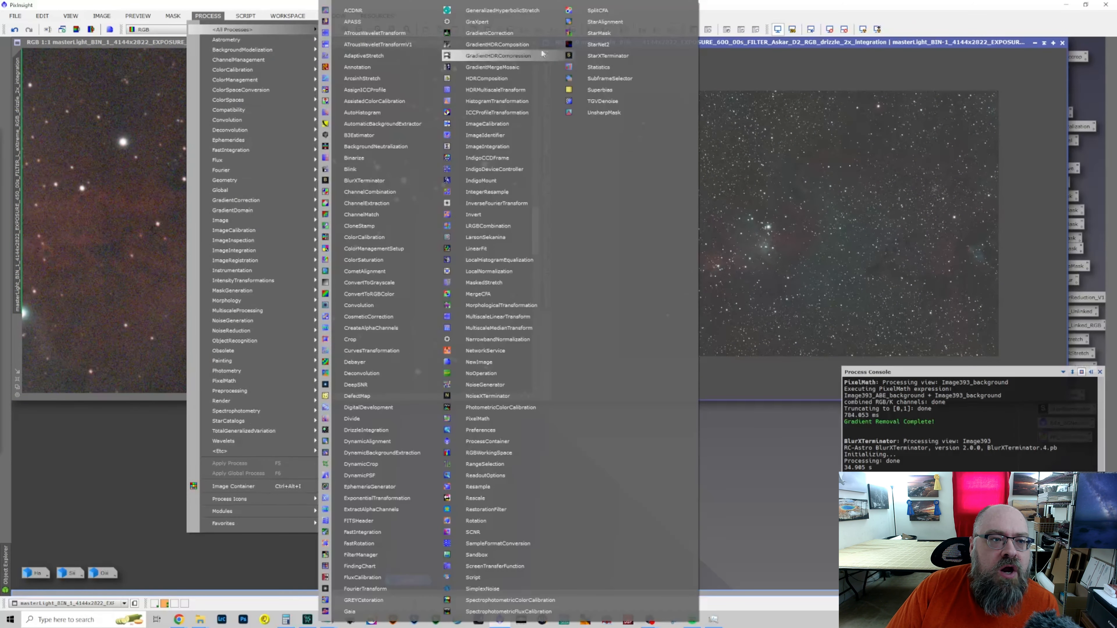
{"action": "left_click", "coordinate": [611, 56]}
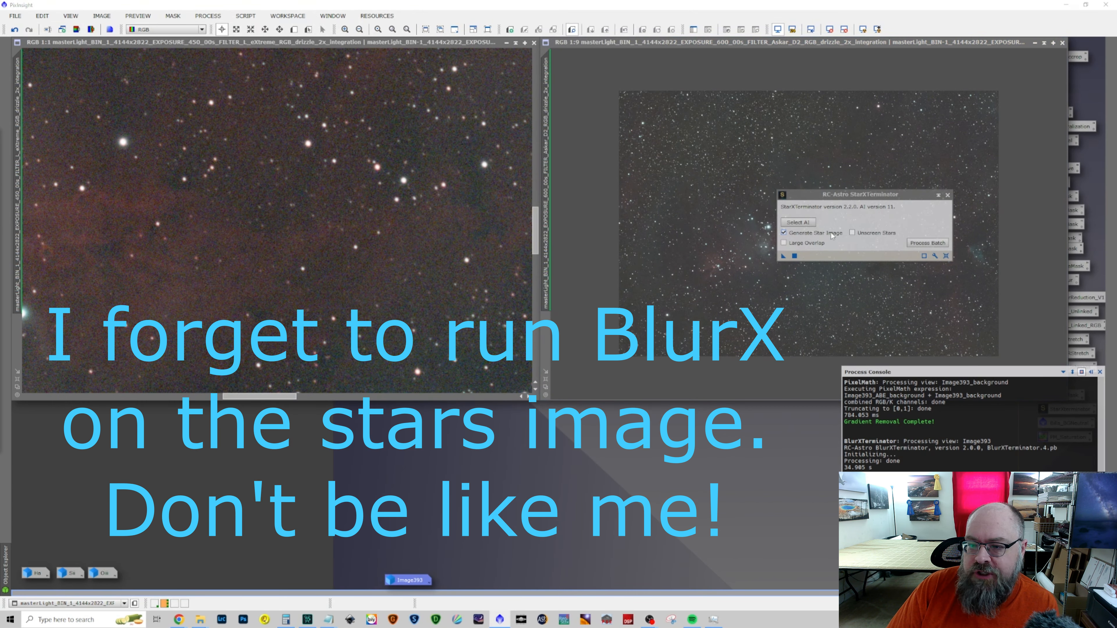
{"action": "left_click", "coordinate": [784, 256]}
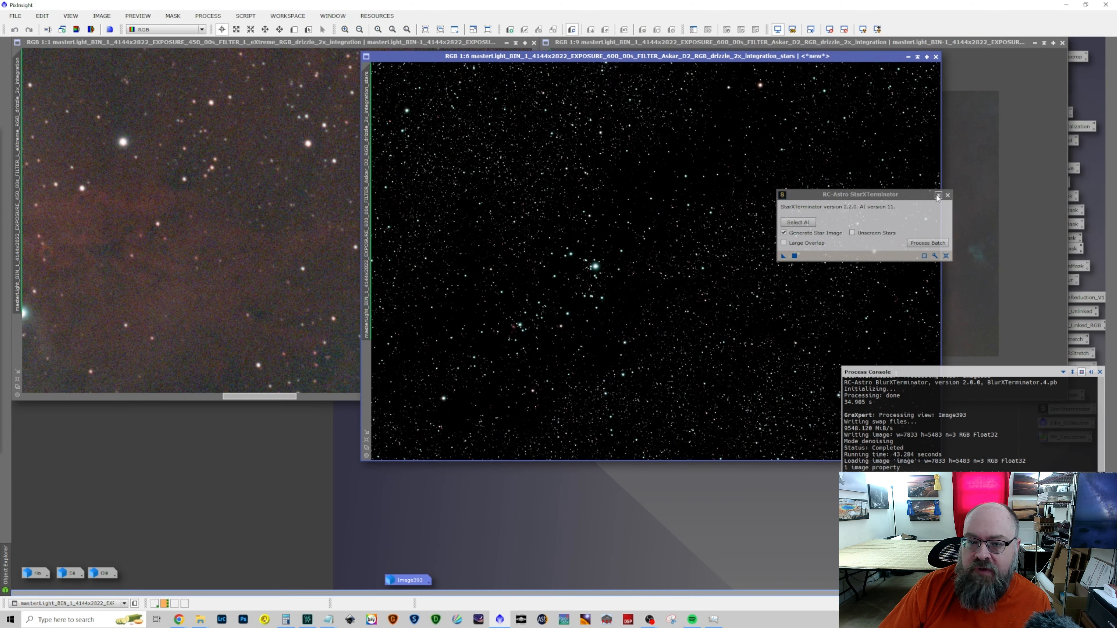
Rename the extracted star image as stars and move its window clear of the Askar D2 master
{"action": "left_click_drag", "start_coordinate": [851, 57], "coordinate": [812, 66]}
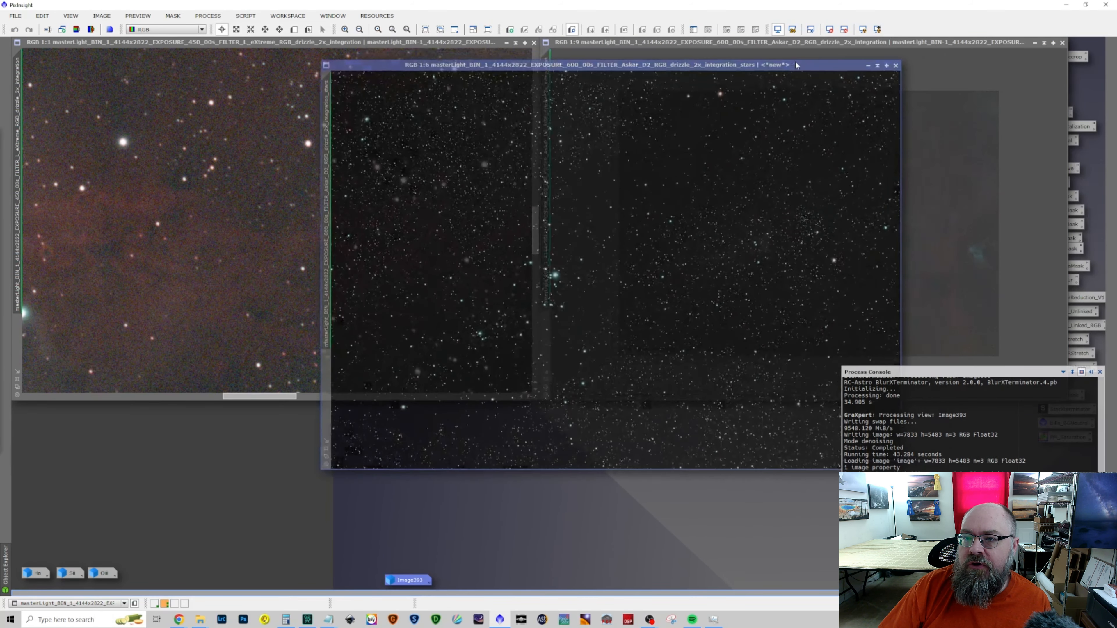
{"action": "double_click", "coordinate": [325, 130]}
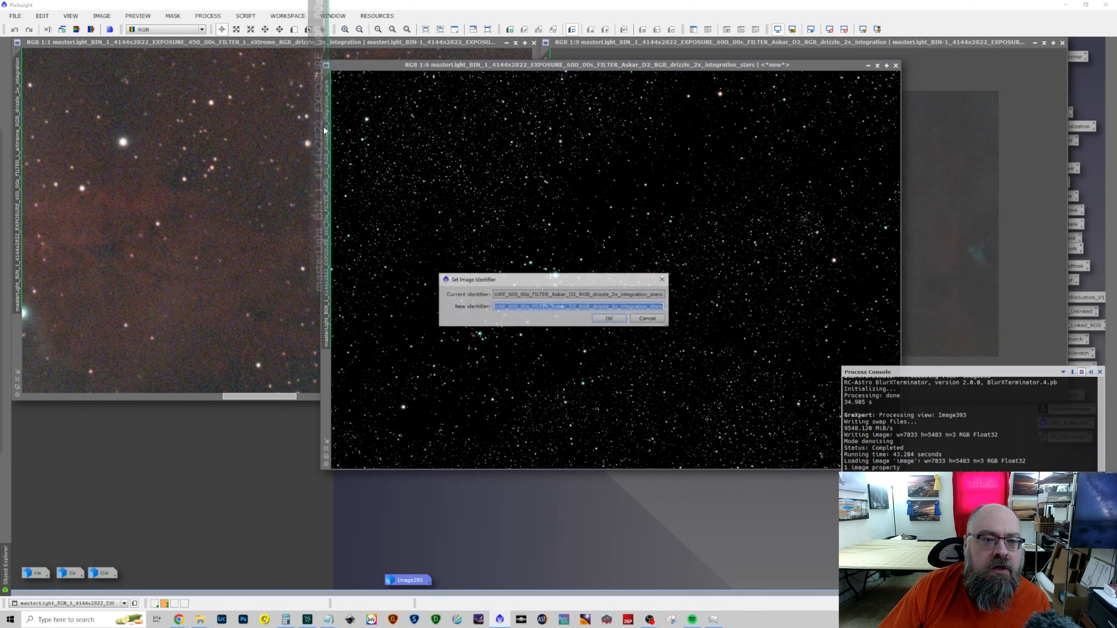
{"action": "type", "text": "stars"}
{"action": "key", "text": "Return"}
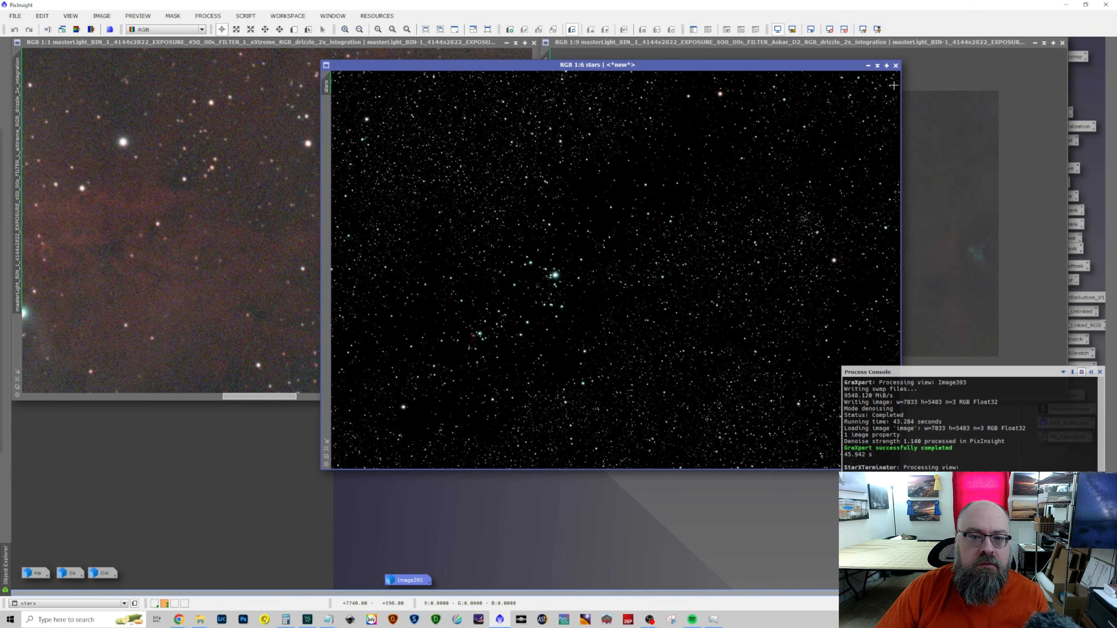
{"action": "left_click_drag", "start_coordinate": [835, 65], "coordinate": [675, 104]}
Undo the star removal on the Askar D2 master, and minimize both masters with their icons at the workspace's lower edge
{"action": "left_click", "coordinate": [757, 44]}
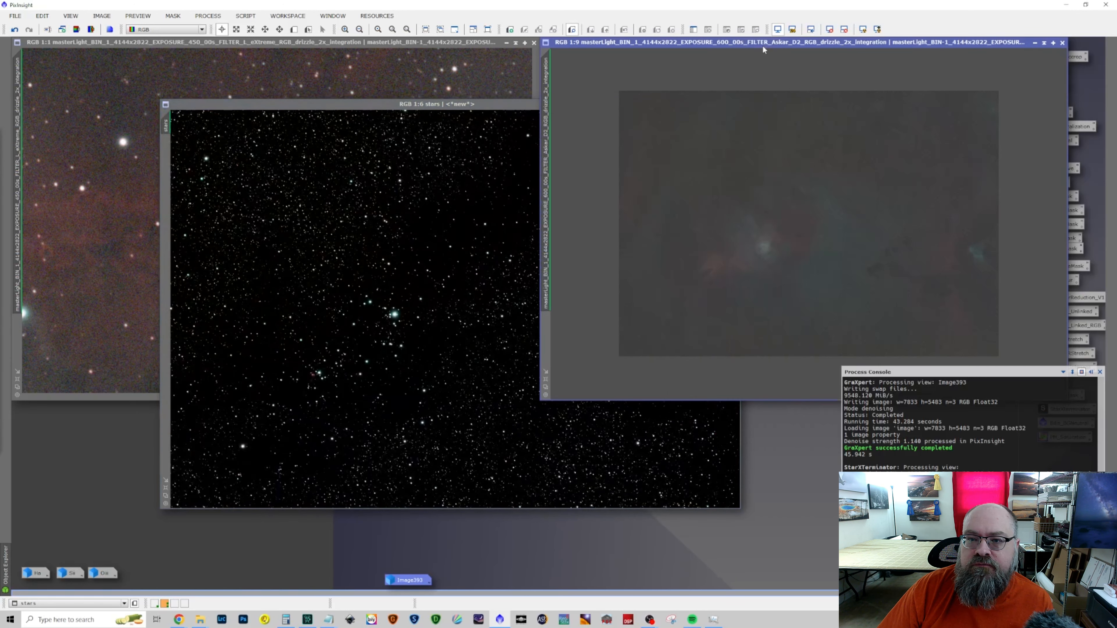
{"action": "left_click", "coordinate": [15, 29]}
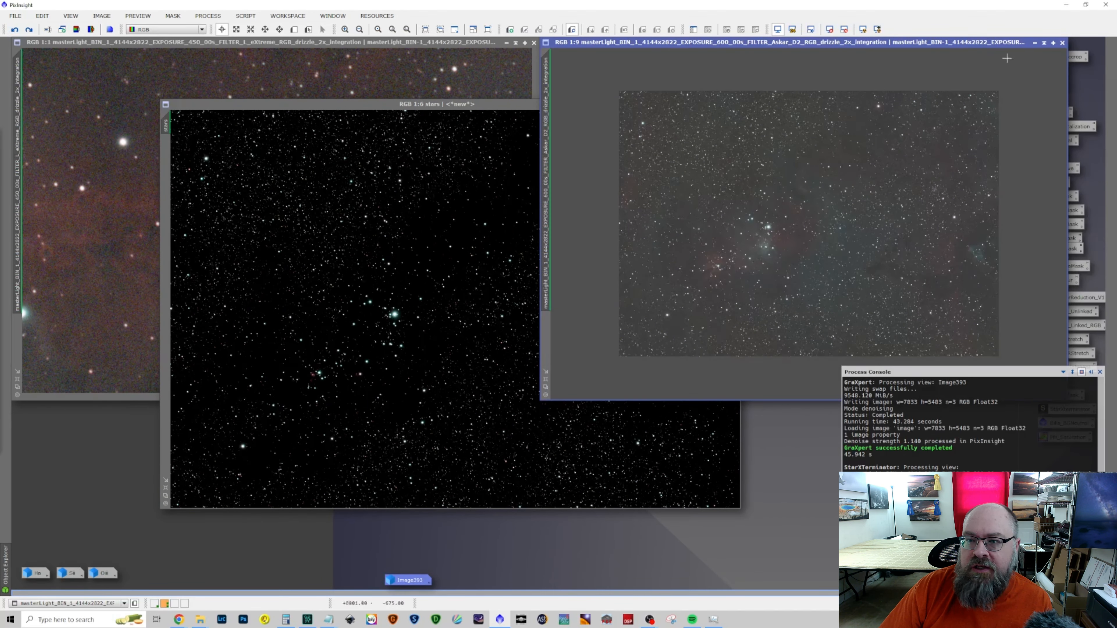
{"action": "left_click", "coordinate": [1035, 43]}
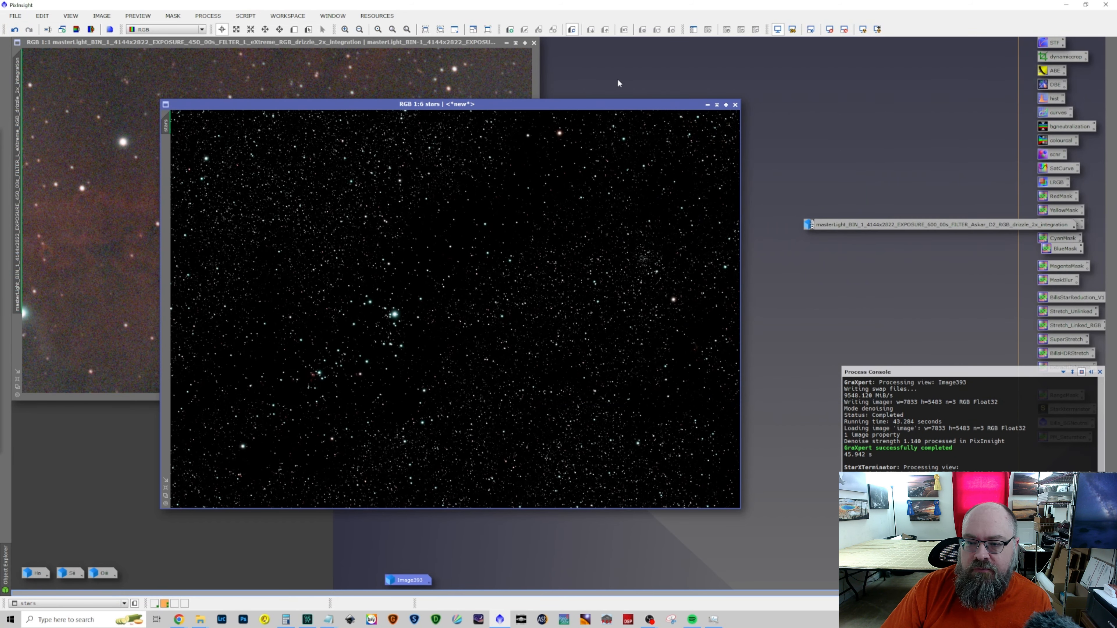
{"action": "left_click", "coordinate": [507, 43]}
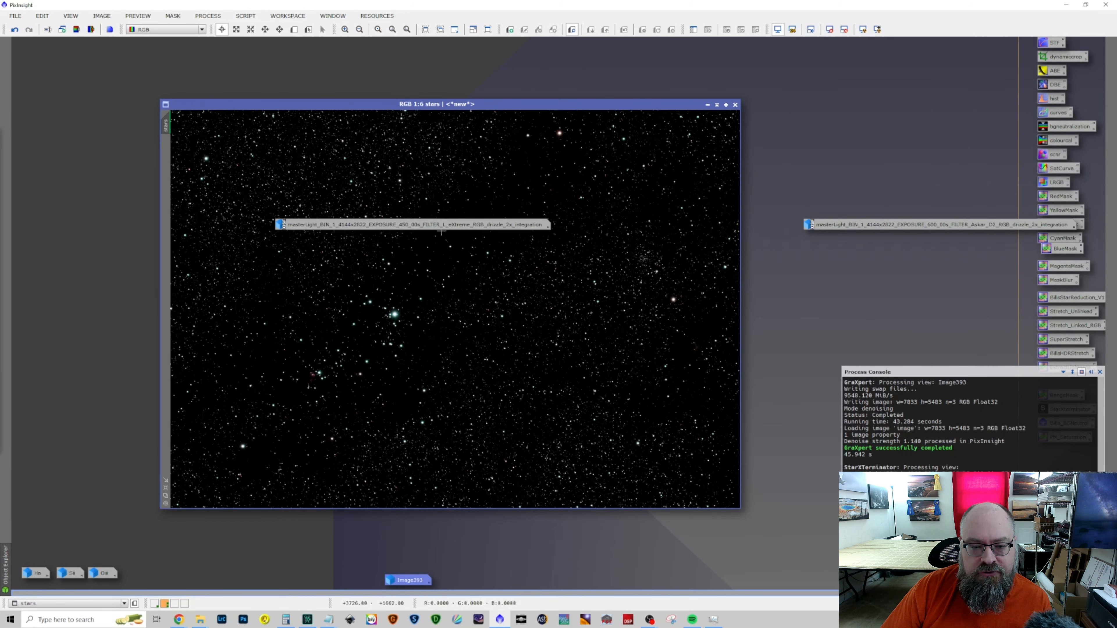
{"action": "left_click_drag", "start_coordinate": [442, 229], "coordinate": [179, 588]}
{"action": "left_click_drag", "start_coordinate": [858, 224], "coordinate": [177, 573]}
{"action": "left_click_drag", "start_coordinate": [573, 104], "coordinate": [550, 51]}
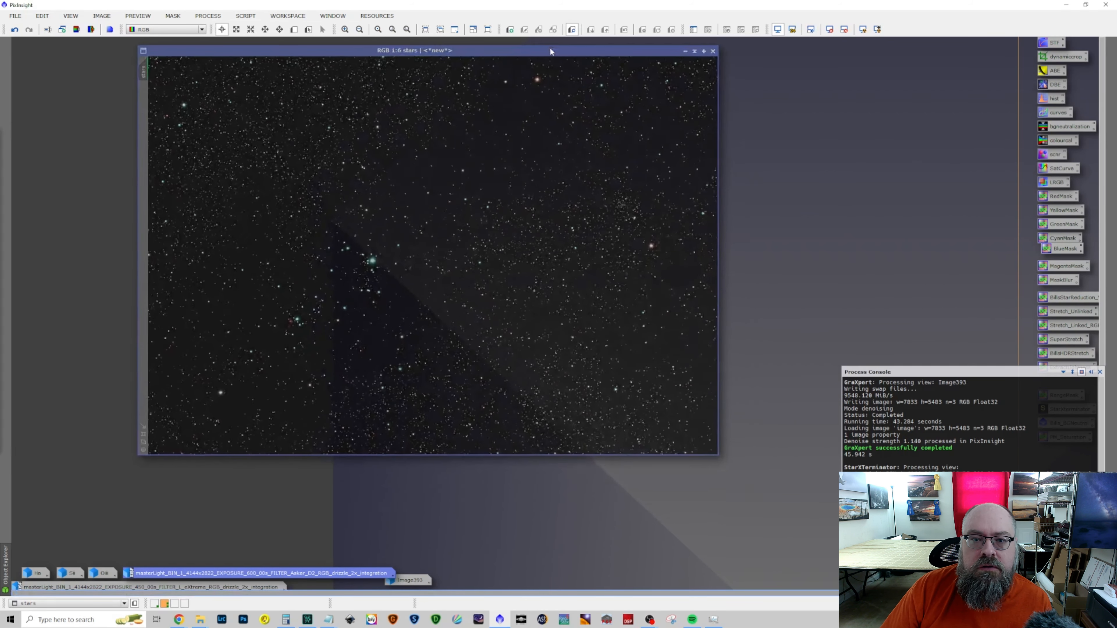
Open the Star Stretch script on the stars image, show its preview, and move the dialog so the whole preview is visible
{"action": "left_click", "coordinate": [208, 15]}
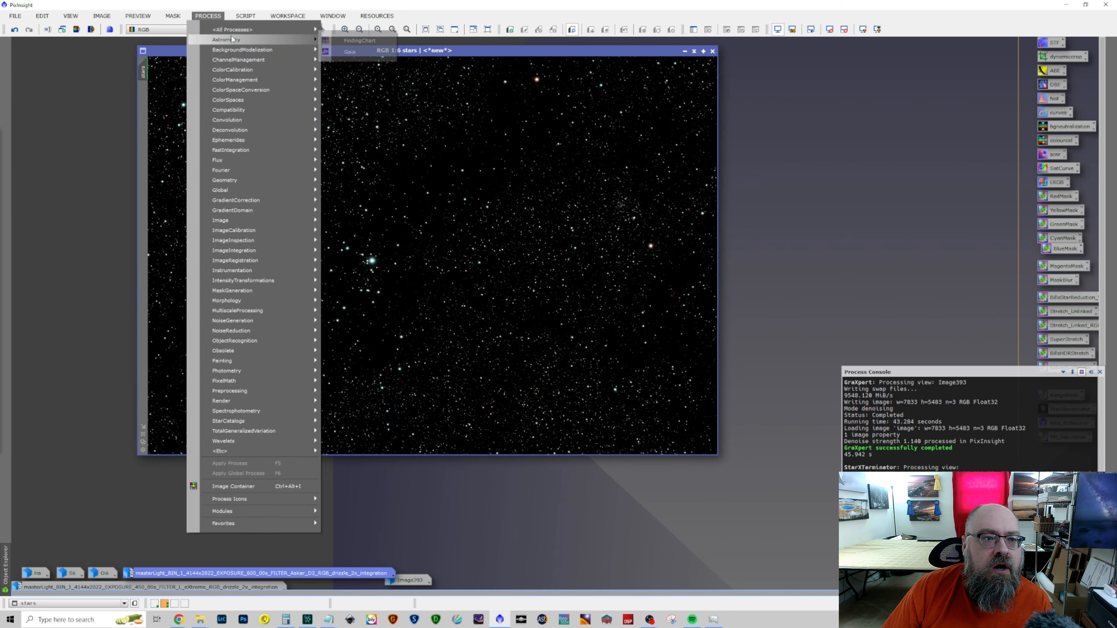
{"action": "mouse_move", "coordinate": [245, 17]}
{"action": "mouse_move", "coordinate": [278, 150]}
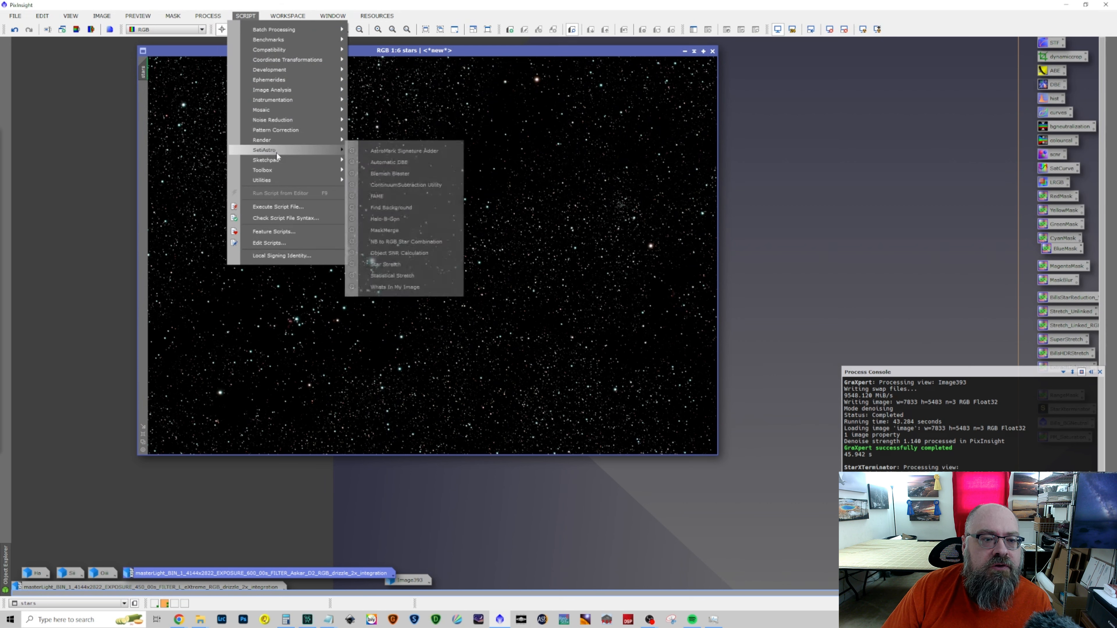
{"action": "left_click", "coordinate": [409, 262]}
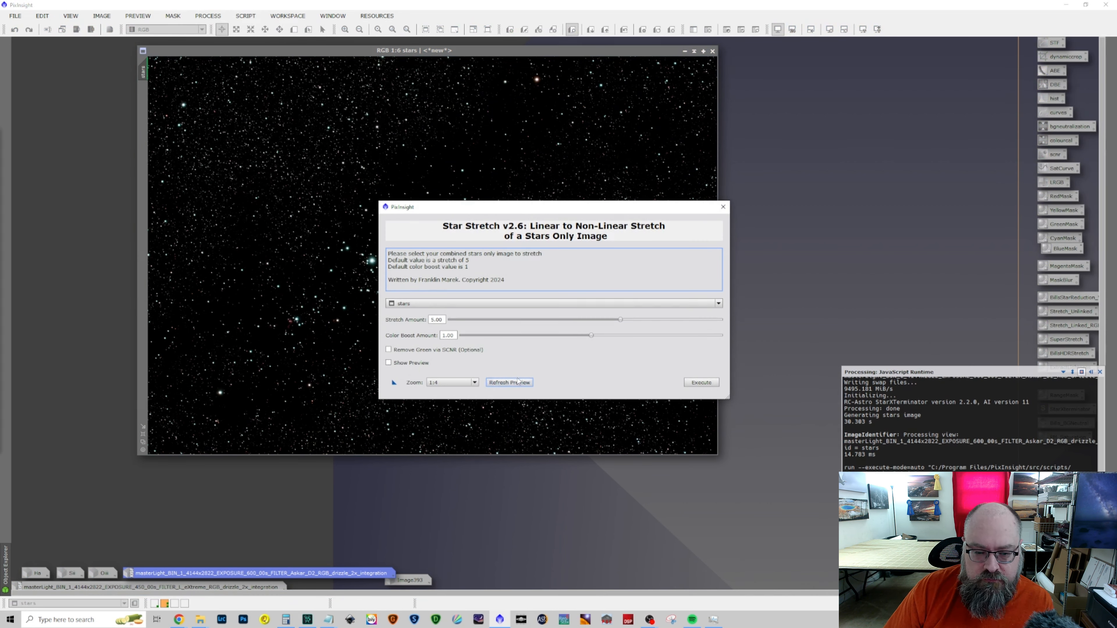
{"action": "left_click", "coordinate": [428, 364]}
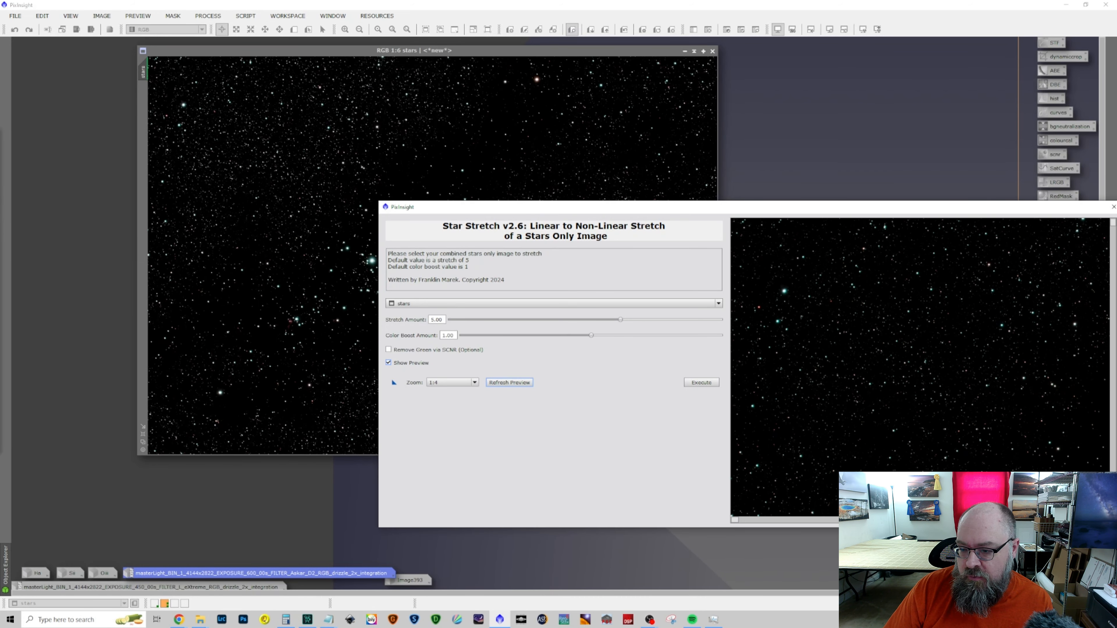
{"action": "left_click_drag", "start_coordinate": [881, 216], "coordinate": [646, 95]}
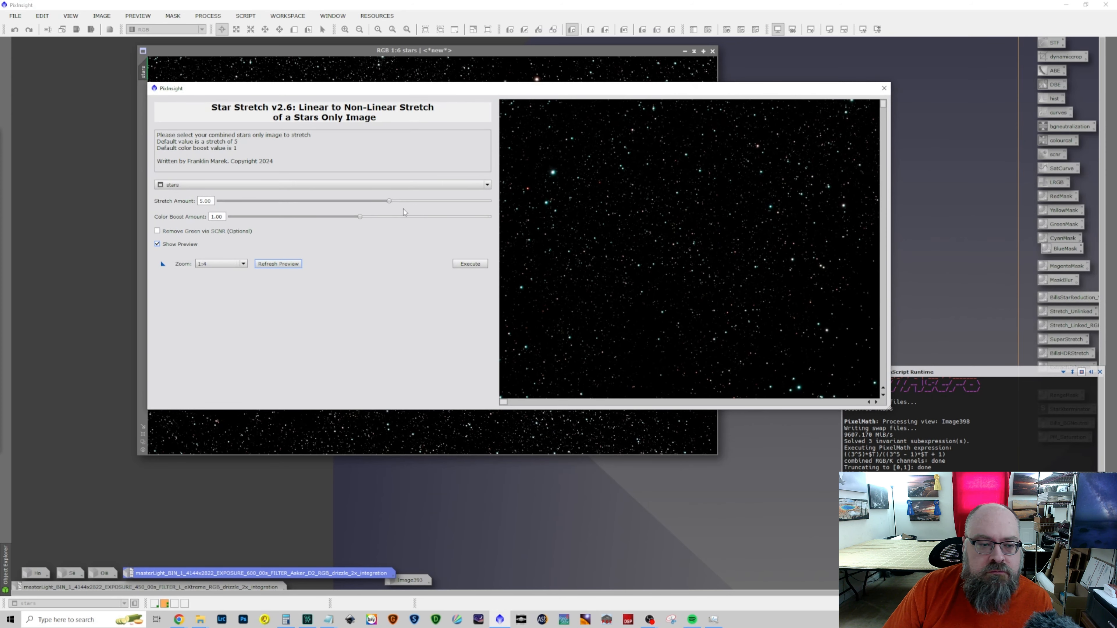
Run Star Stretch on the stars image with stretch amount 5.76, color boost 1.20 and green removal via SCNR enabled
{"action": "left_click_drag", "start_coordinate": [389, 202], "coordinate": [408, 202]}
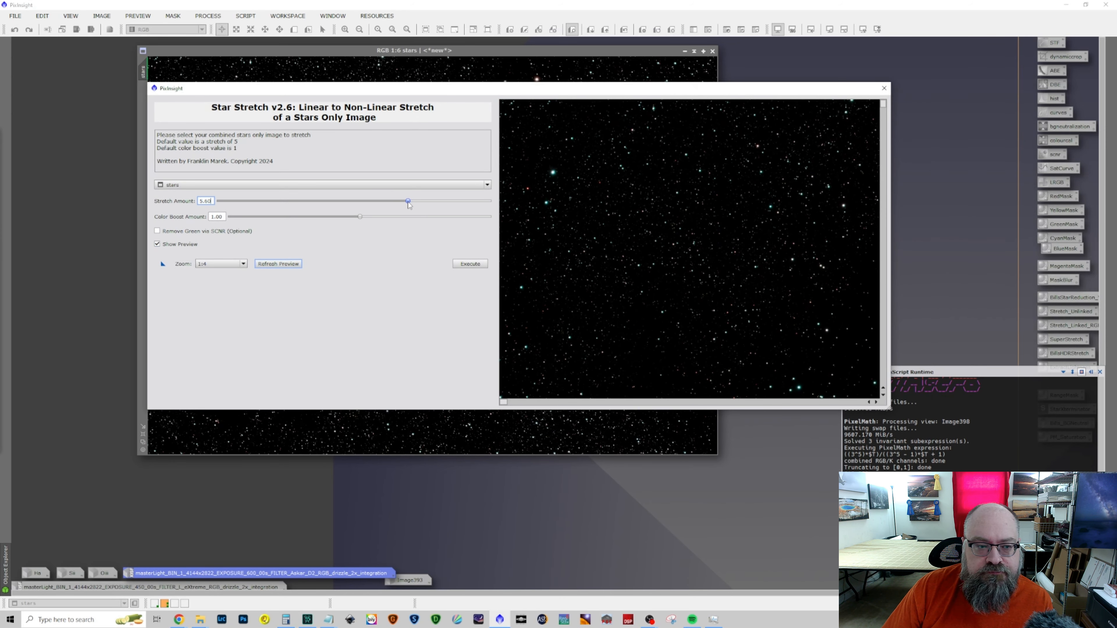
{"action": "left_click_drag", "start_coordinate": [361, 217], "coordinate": [385, 217]}
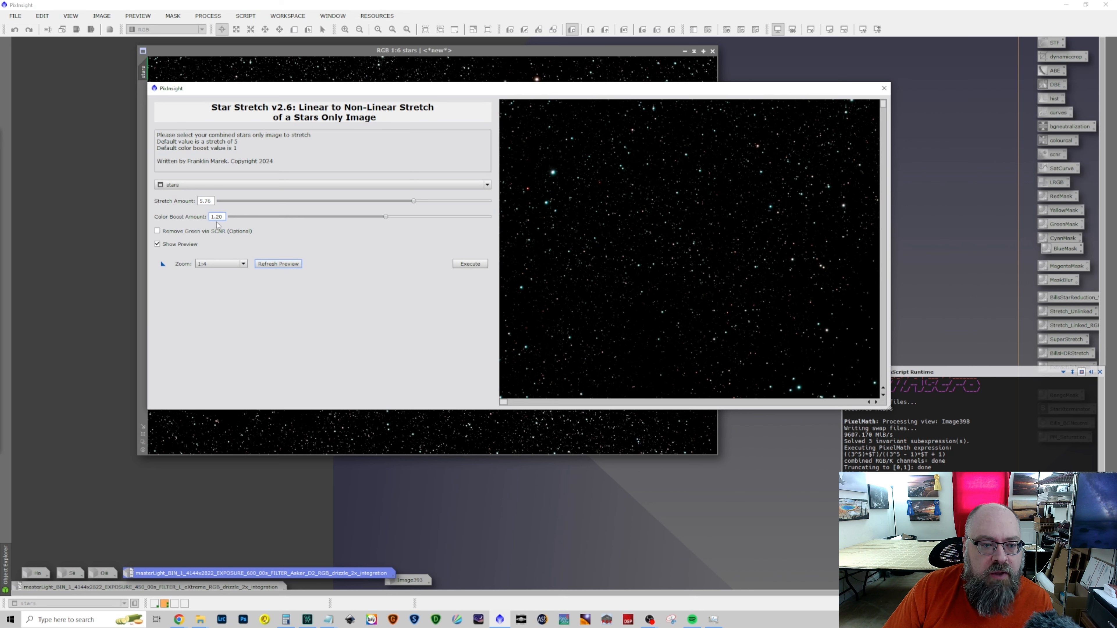
{"action": "left_click", "coordinate": [185, 232]}
{"action": "left_click", "coordinate": [265, 263]}
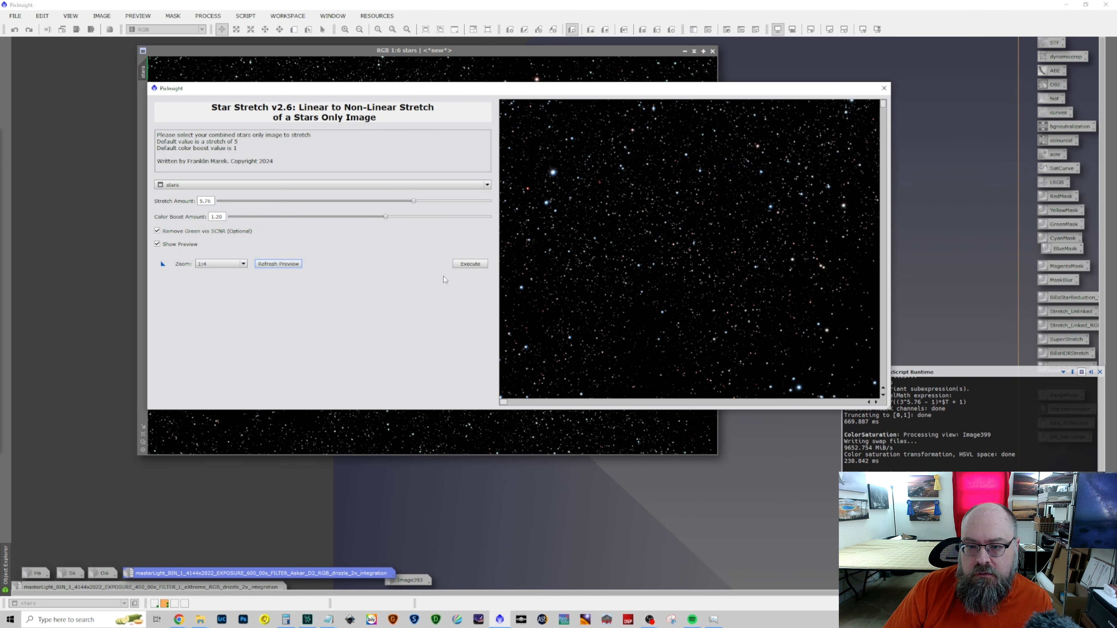
{"action": "left_click", "coordinate": [473, 268]}
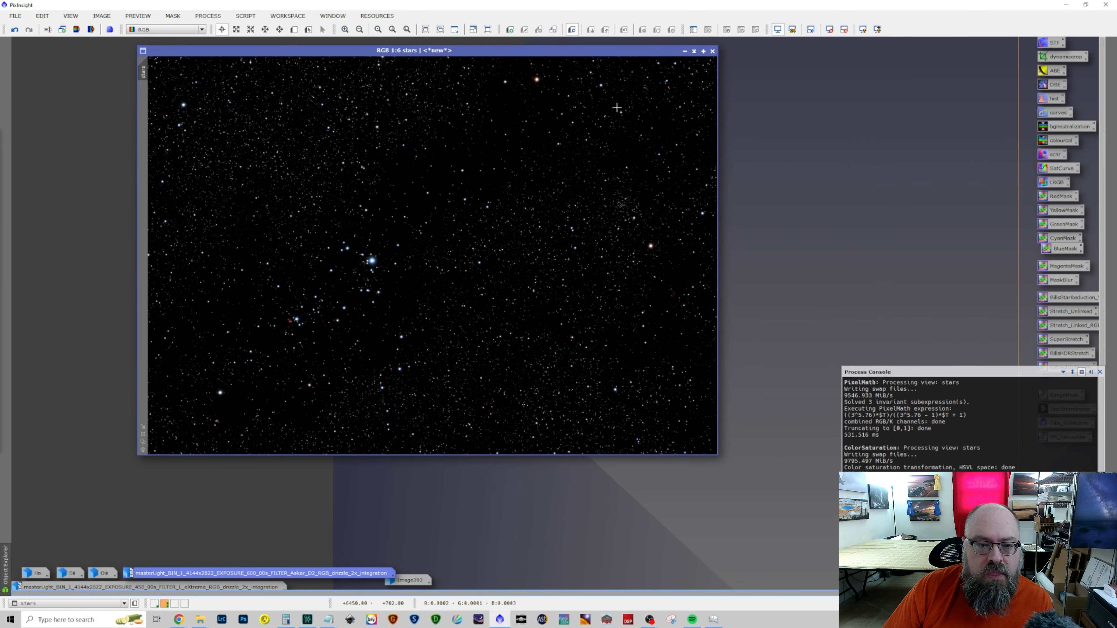
Minimize the stars image with its icon at the workspace's lower edge, and restore the Image393 window
{"action": "left_click", "coordinate": [684, 52]}
{"action": "left_click_drag", "start_coordinate": [447, 256], "coordinate": [455, 583]}
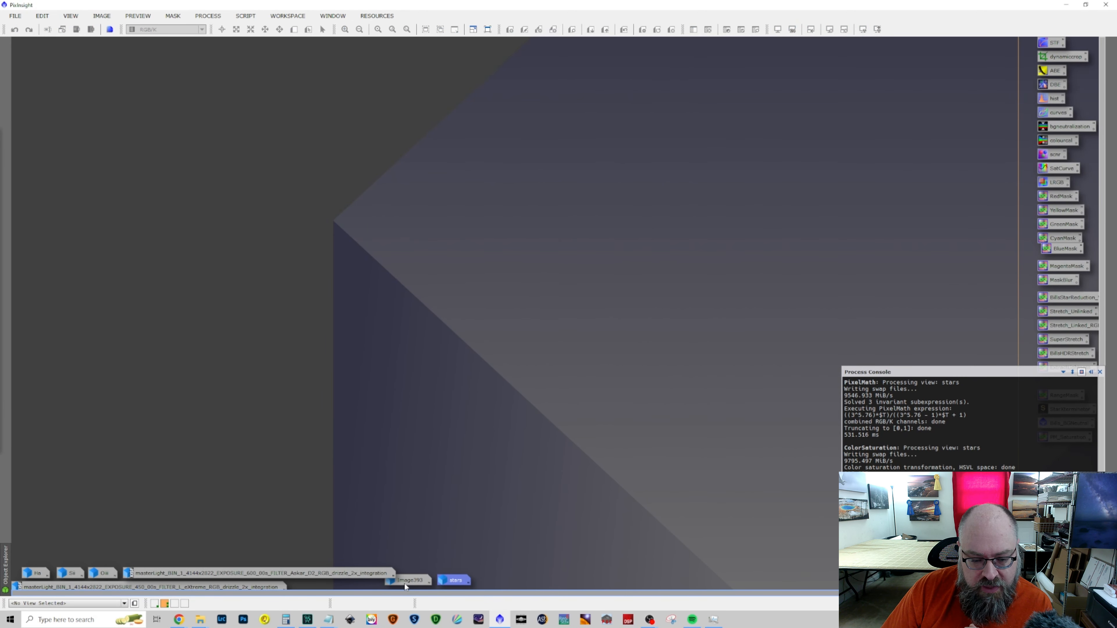
{"action": "double_click", "coordinate": [405, 582]}
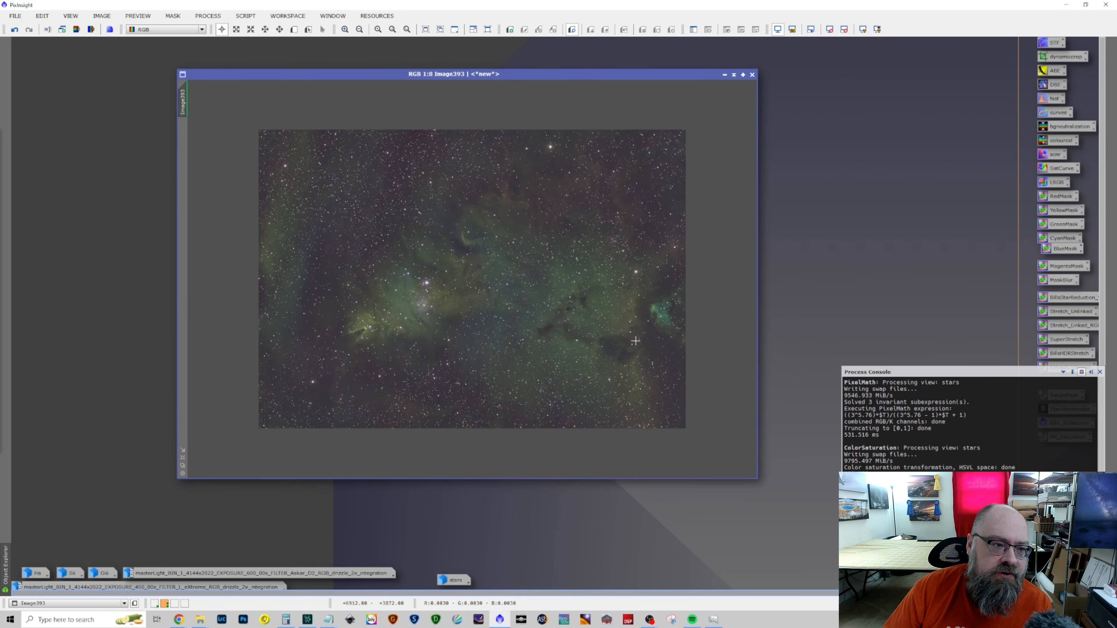
Run StarNet2 on Image393 with stride 256, 2x upsample and Linear data enabled and no starmask, and close the process
{"action": "left_click", "coordinate": [208, 16]}
{"action": "mouse_move", "coordinate": [237, 30]}
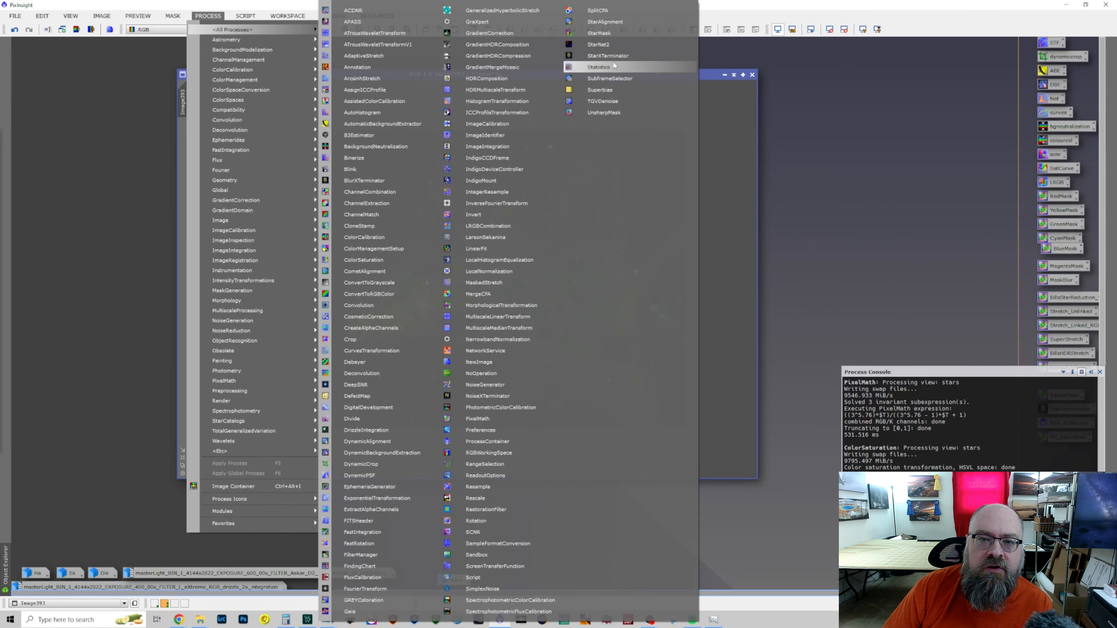
{"action": "left_click", "coordinate": [615, 46]}
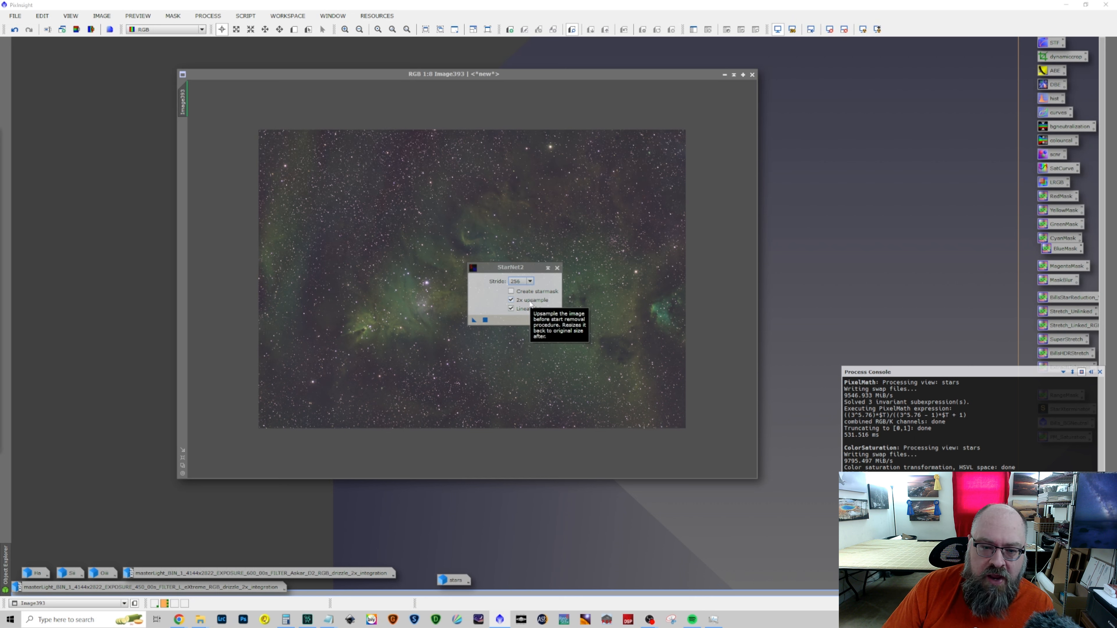
{"action": "left_click_drag", "start_coordinate": [474, 320], "coordinate": [400, 332]}
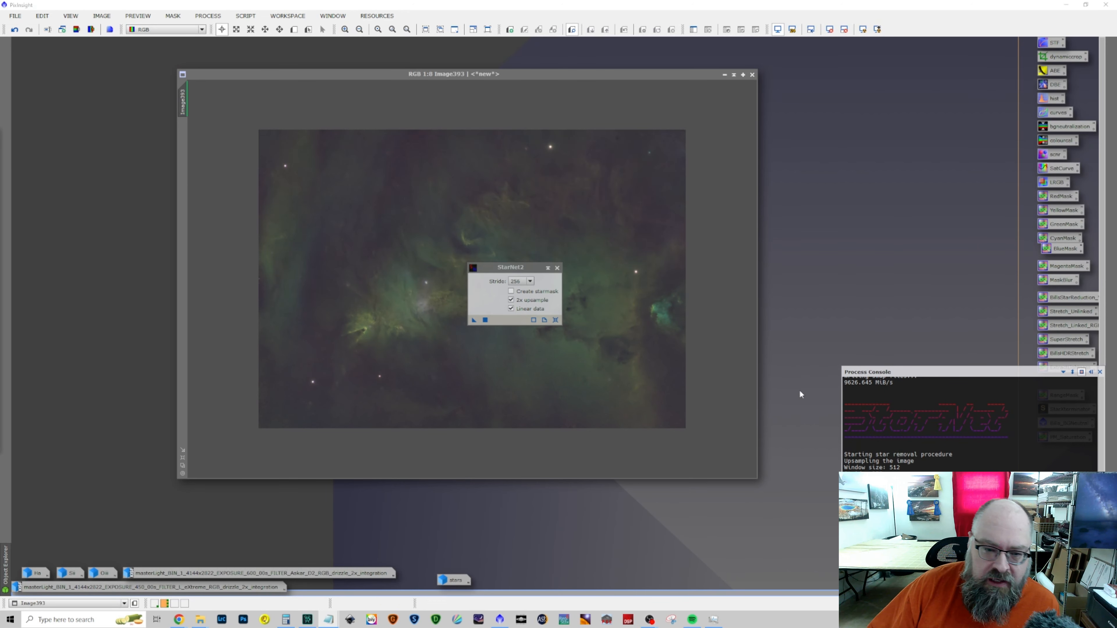
{"action": "left_click", "coordinate": [557, 267]}
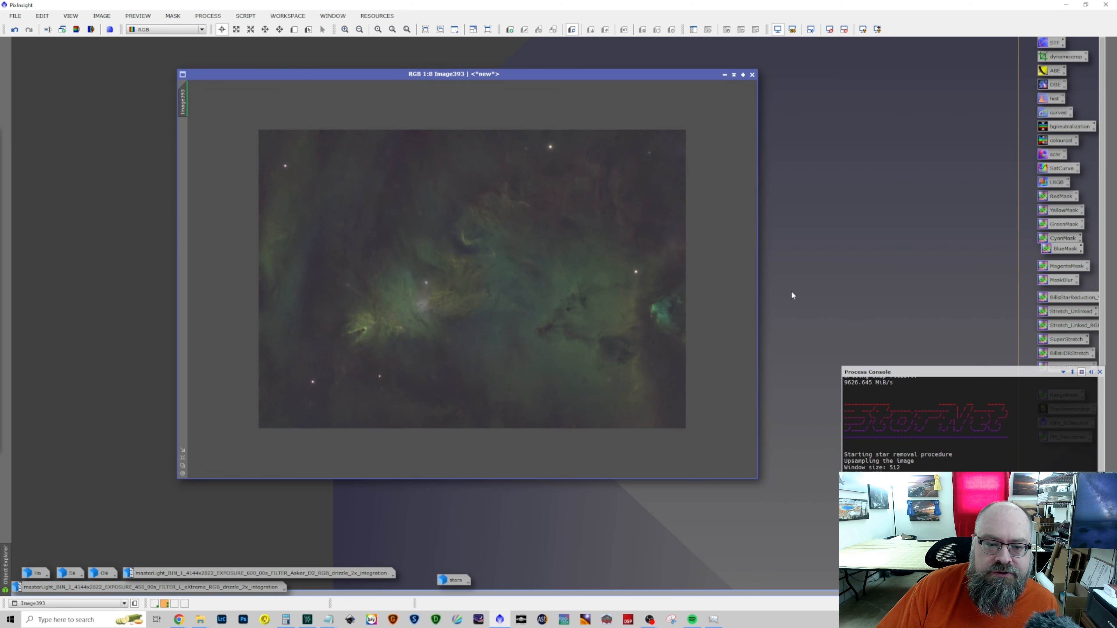
Review the stretched stars image, and inspect the starless Image393 up close for leftover stars and noise
{"action": "double_click", "coordinate": [456, 580]}
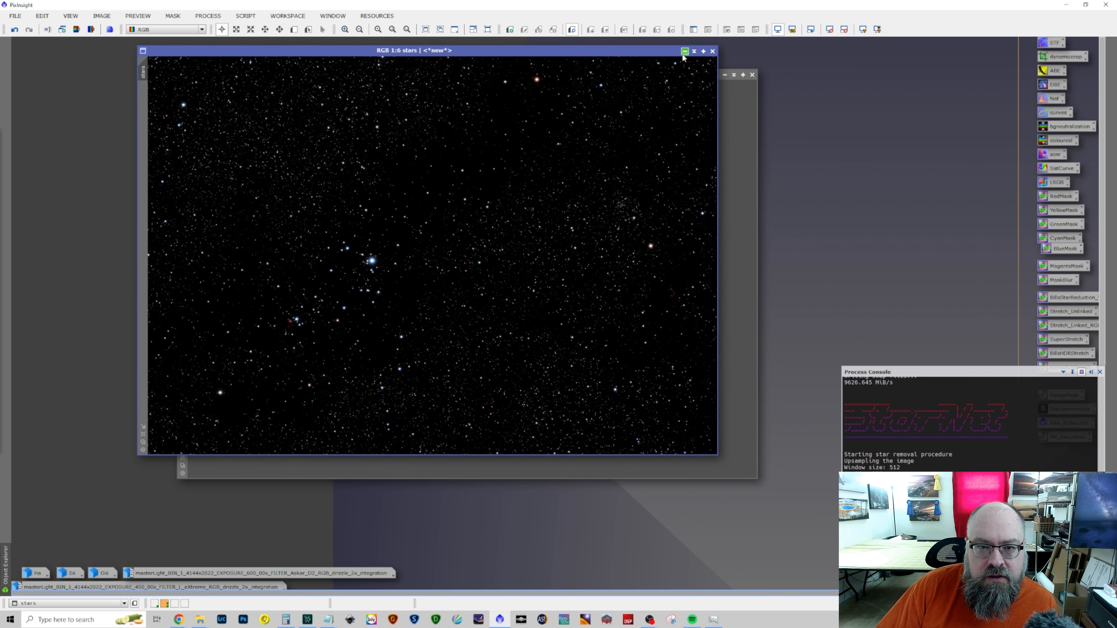
{"action": "left_click", "coordinate": [684, 51]}
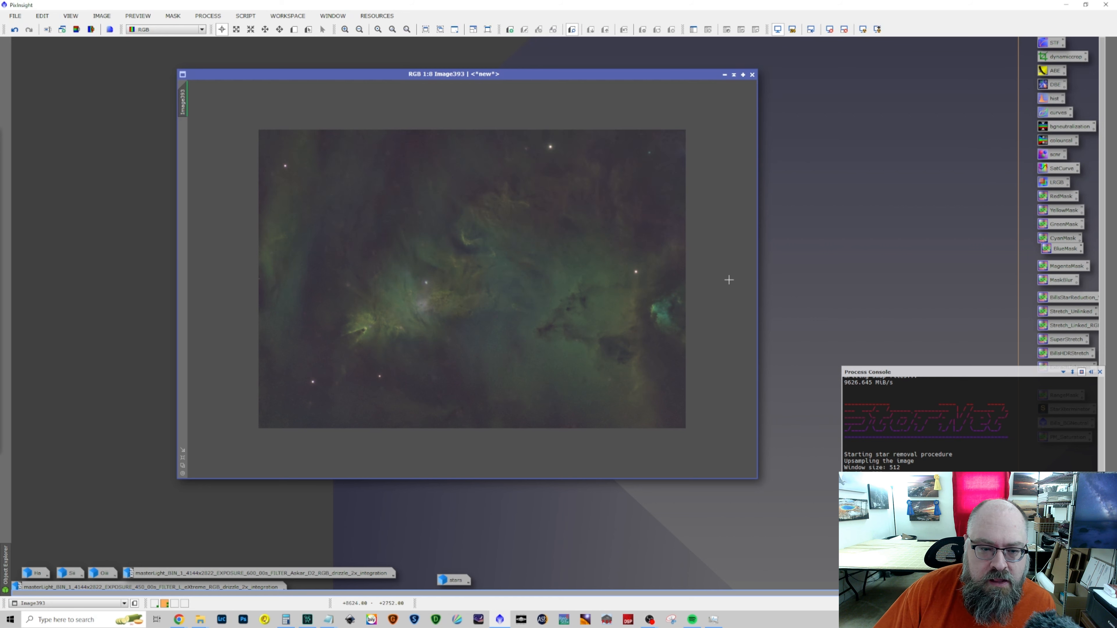
{"action": "scroll", "coordinate": [513, 163], "scroll_direction": "up", "scroll_amount": 8}
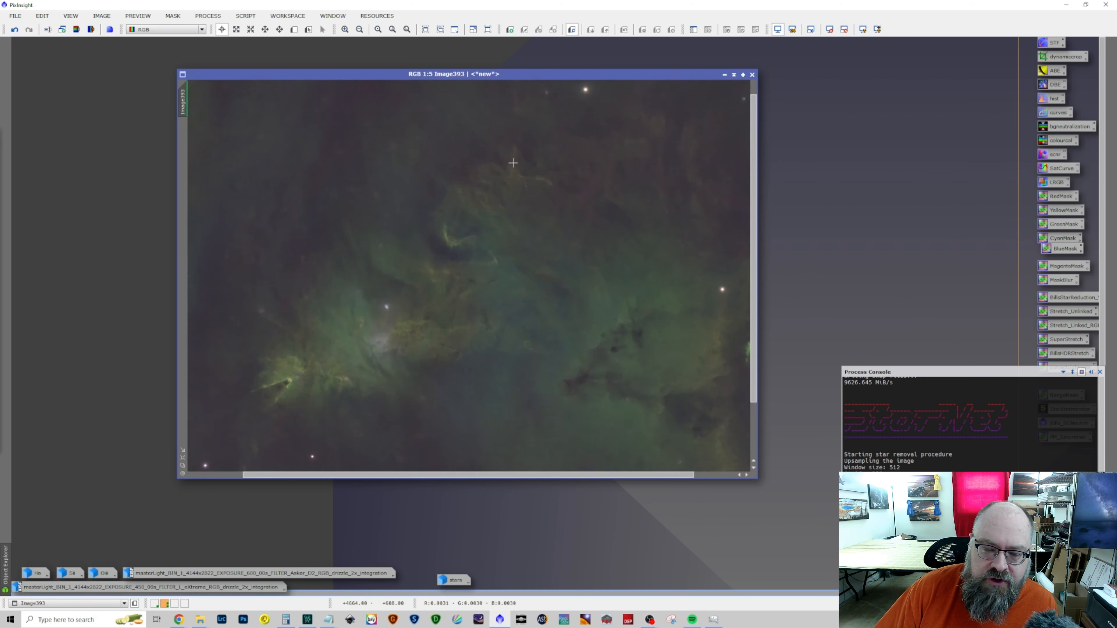
{"action": "scroll", "coordinate": [631, 232], "scroll_direction": "down", "scroll_amount": 2}
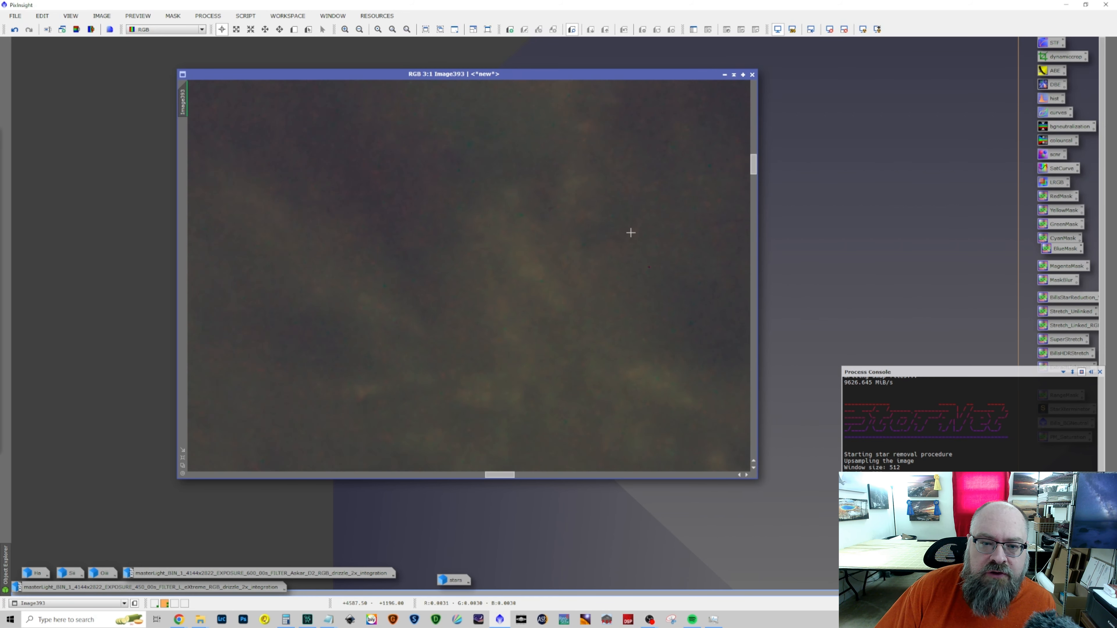
{"action": "scroll", "coordinate": [631, 232], "scroll_direction": "down", "scroll_amount": 6}
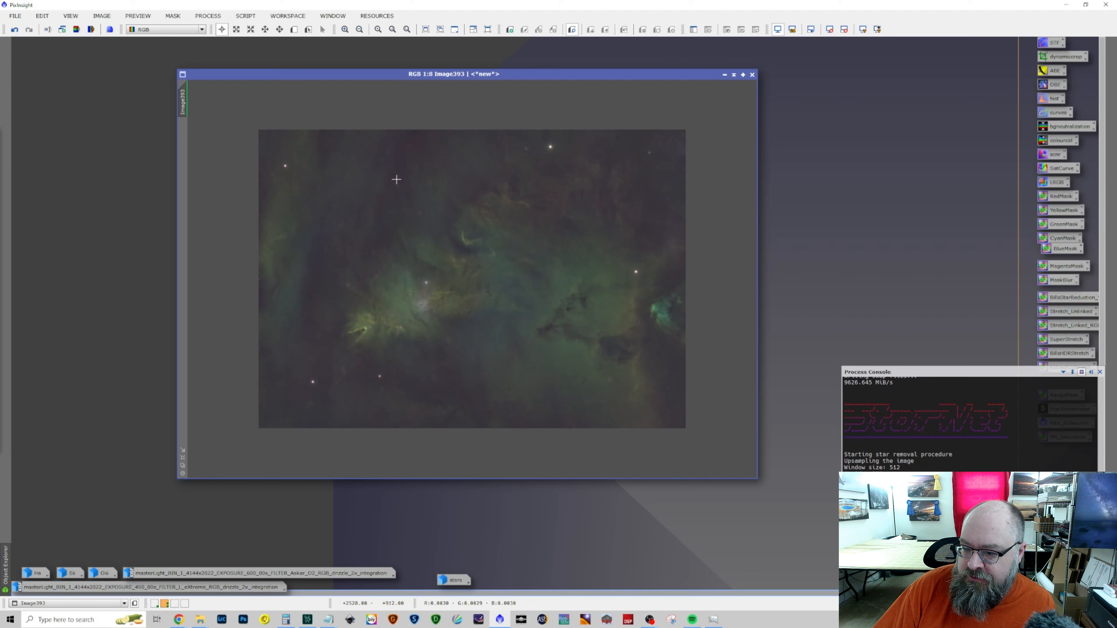
Remove the screen stretch from the starless Image393 and open GeneralizedHyperbolicStretch
{"action": "left_click", "coordinate": [209, 15]}
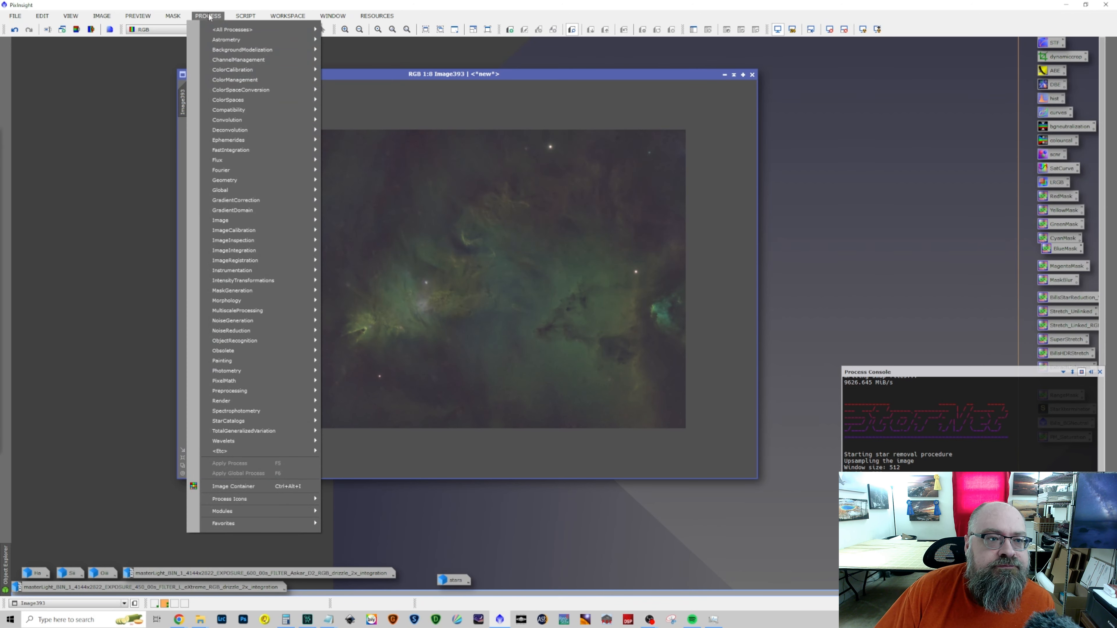
{"action": "left_click", "coordinate": [832, 29]}
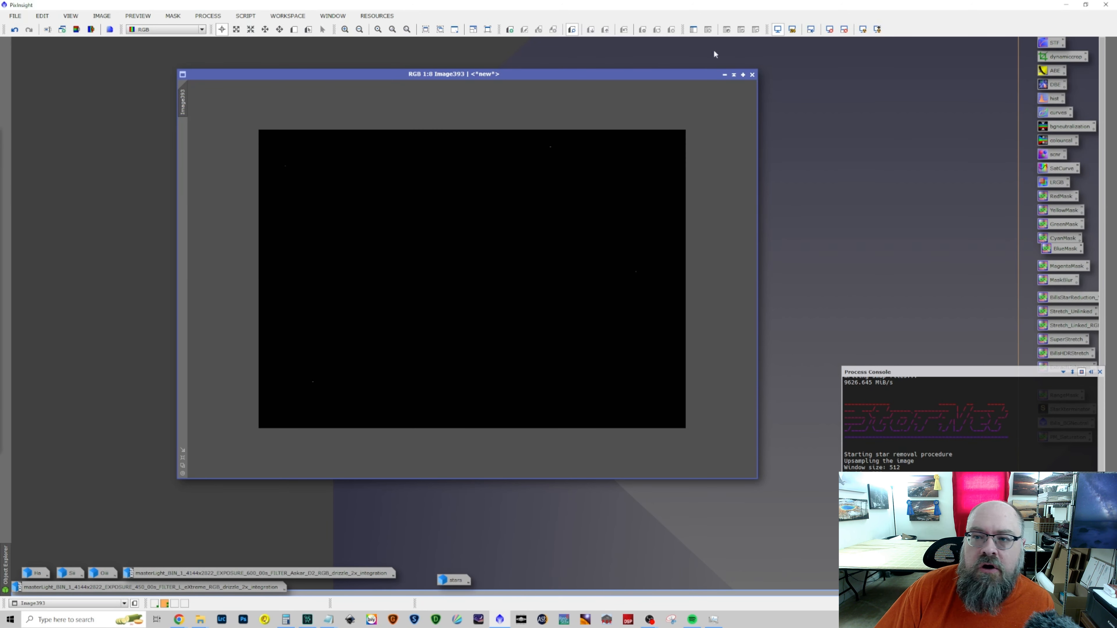
{"action": "left_click", "coordinate": [209, 16]}
{"action": "mouse_move", "coordinate": [246, 29]}
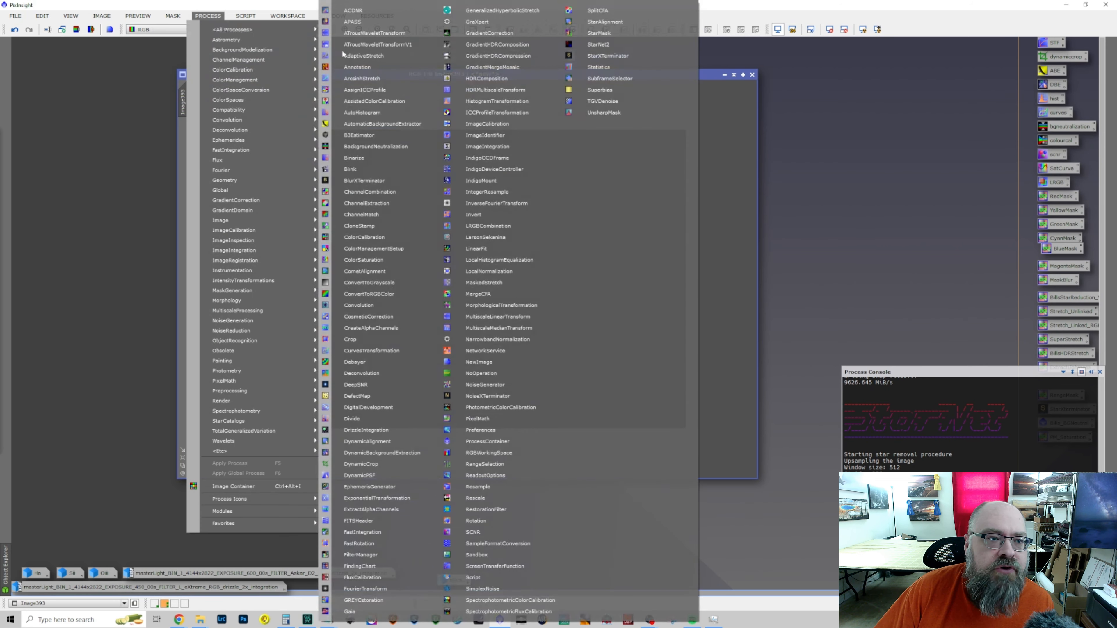
{"action": "left_click", "coordinate": [522, 11]}
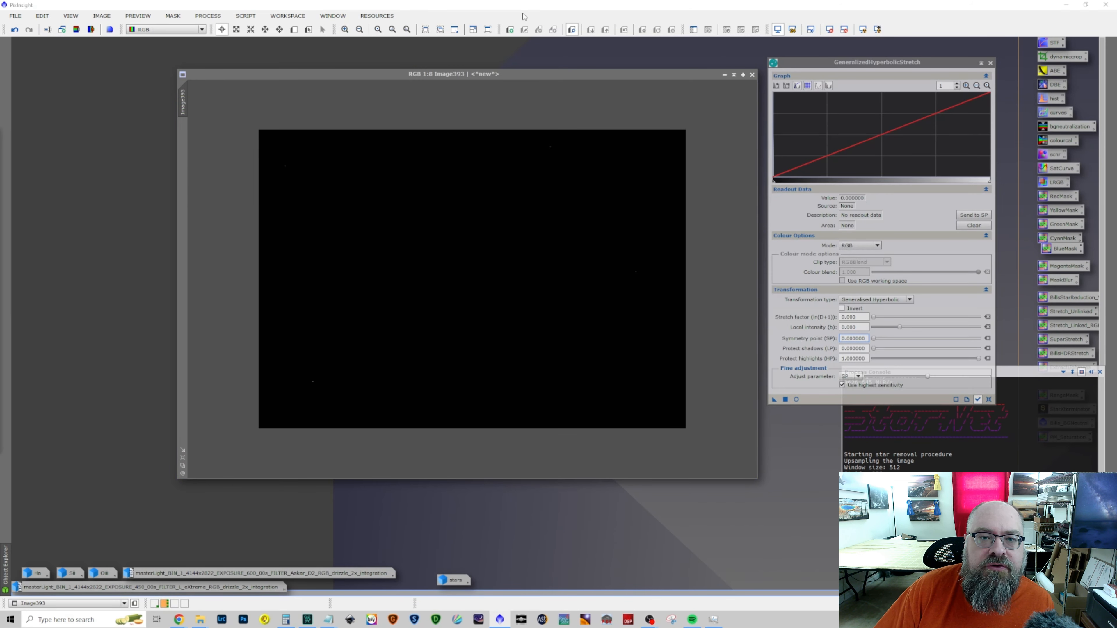
Set the stretch's symmetry point to 0.003024, sampled at the histogram peak of Image393
{"action": "left_click", "coordinate": [966, 86]}
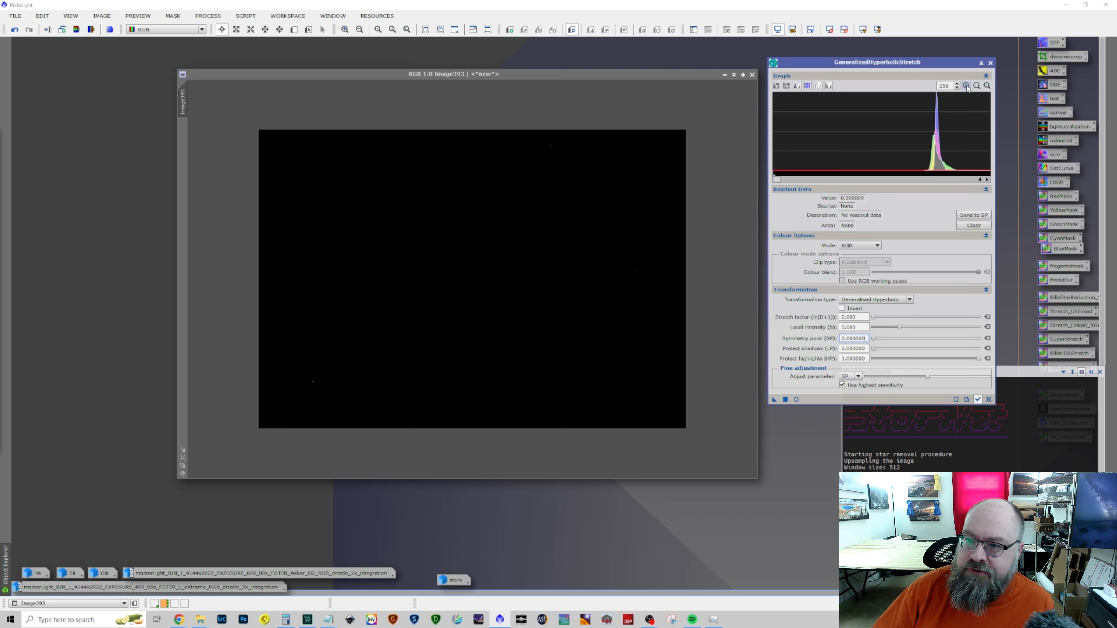
{"action": "left_click", "coordinate": [938, 150]}
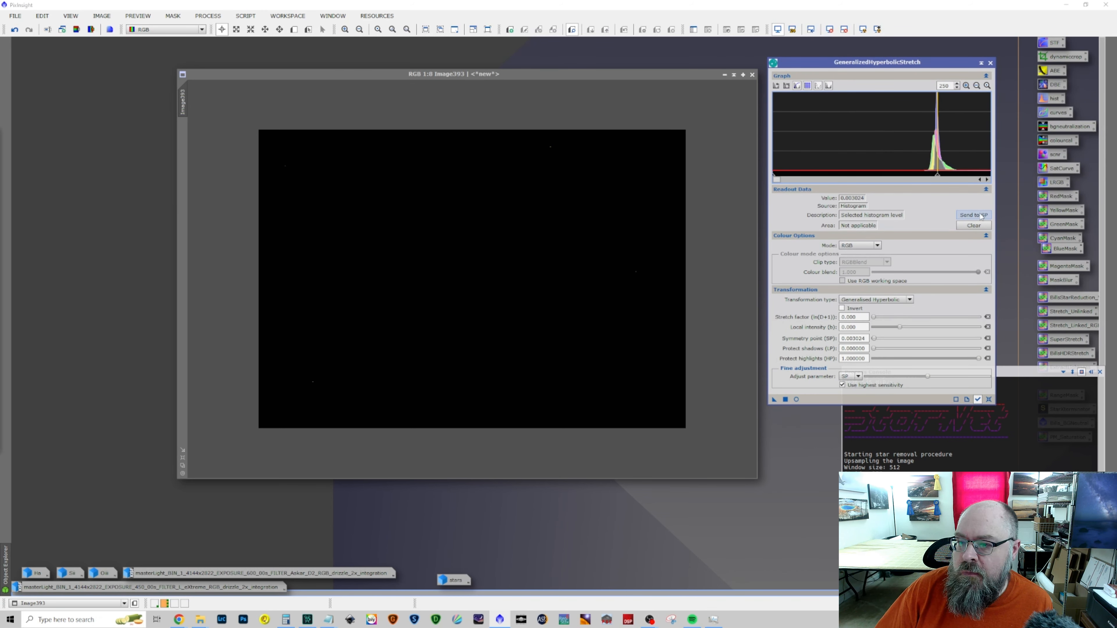
{"action": "left_click", "coordinate": [977, 86]}
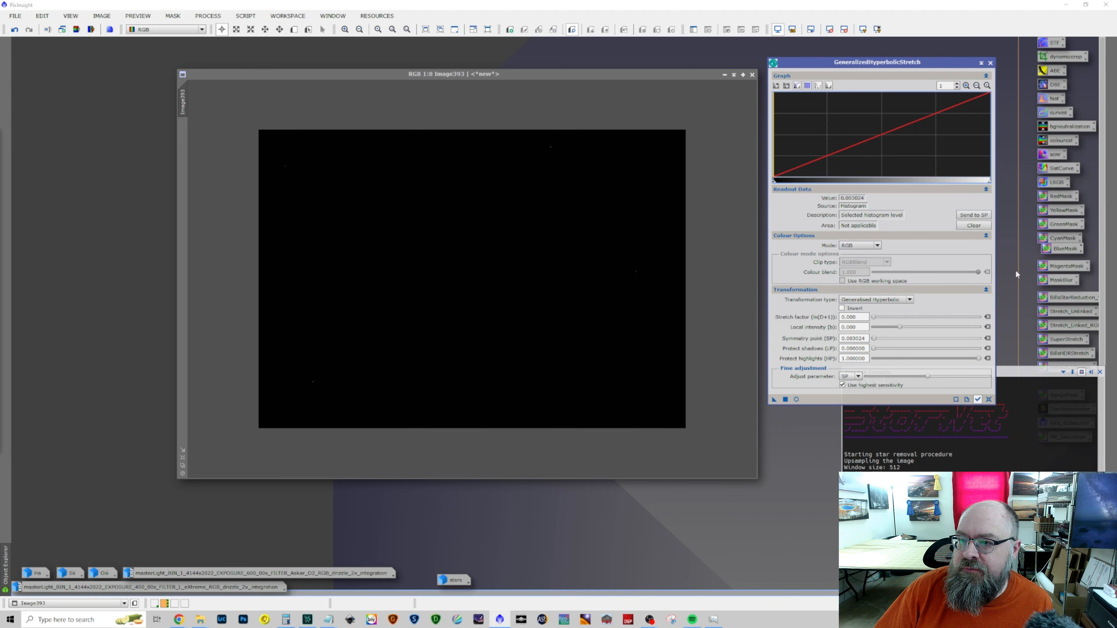
Stretch Image393 with local intensity 13.50 and stretch factor about 5.31, checking the real-time preview, and reset the process parameters
{"action": "left_click_drag", "start_coordinate": [900, 329], "coordinate": [969, 337]}
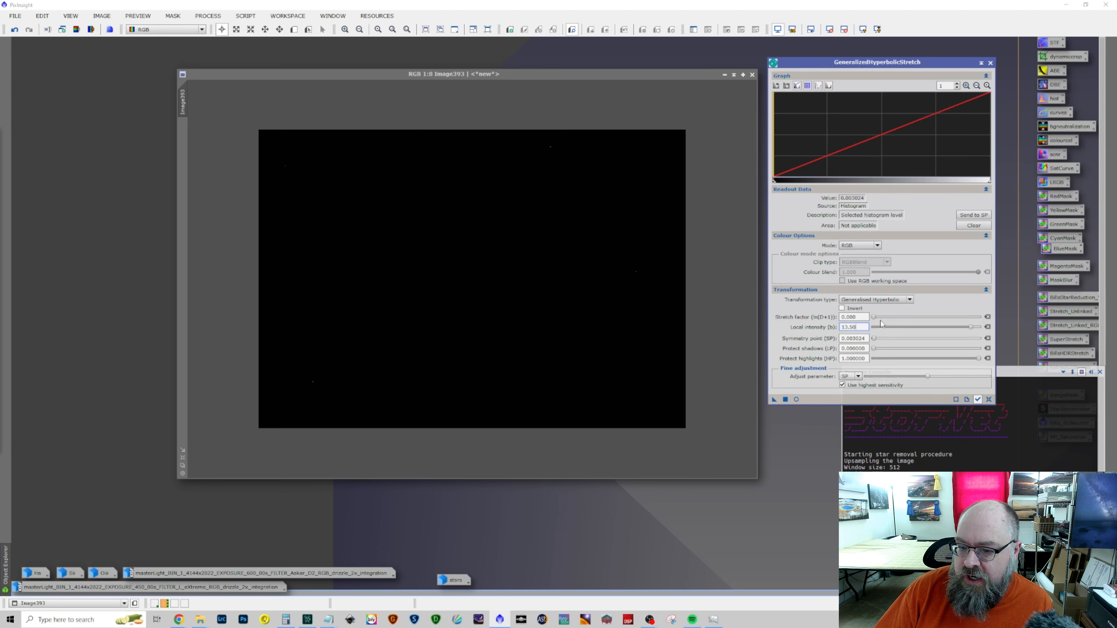
{"action": "left_click_drag", "start_coordinate": [880, 320], "coordinate": [910, 337]}
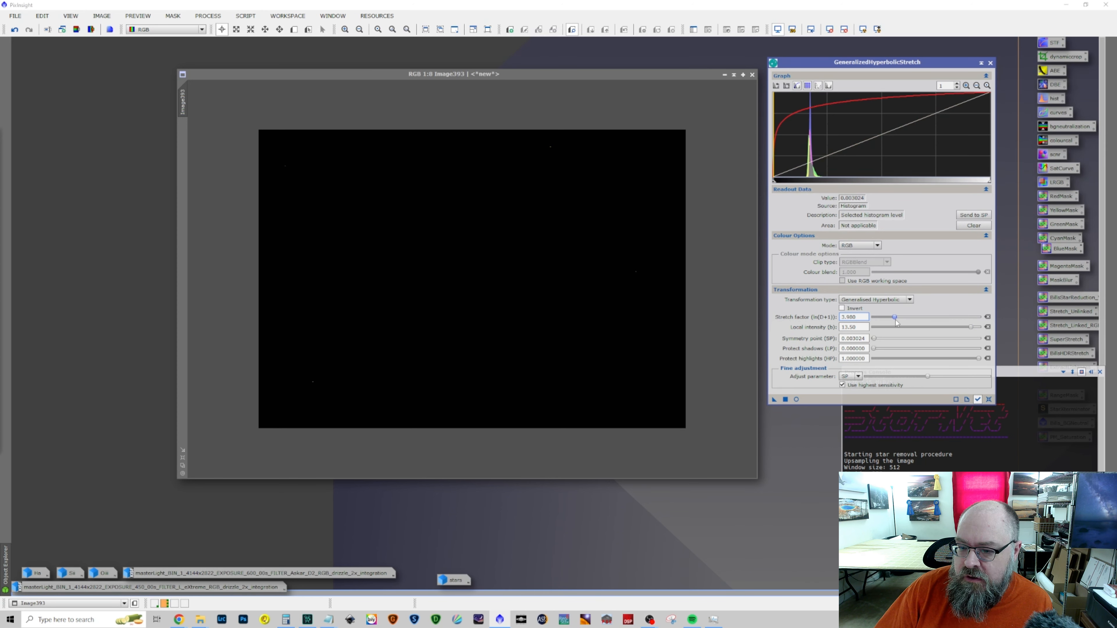
{"action": "left_click", "coordinate": [796, 399]}
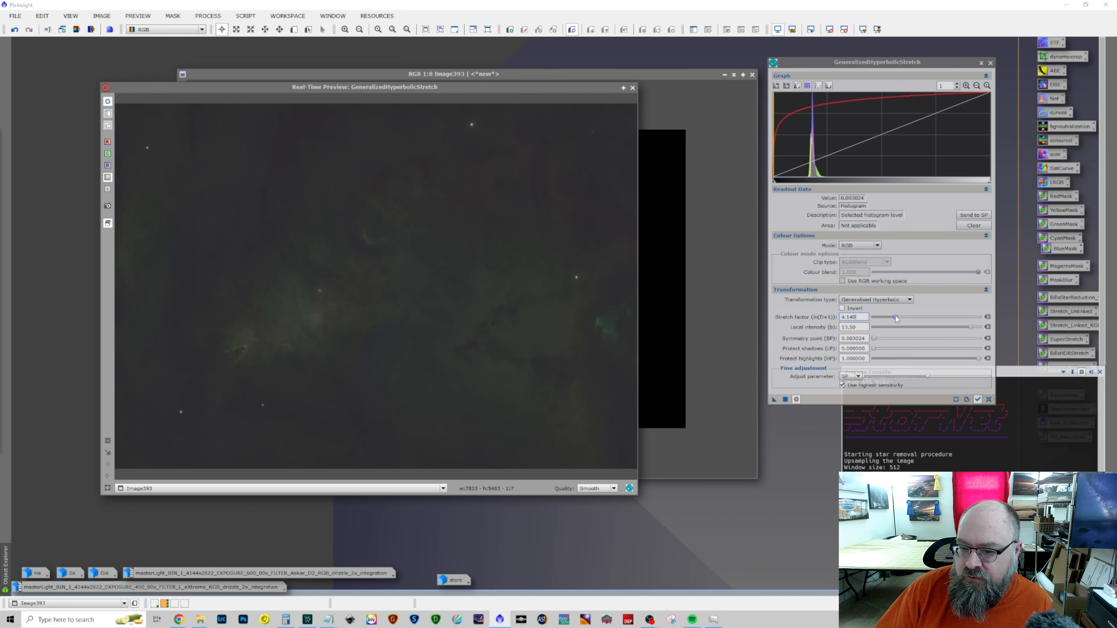
{"action": "left_click_drag", "start_coordinate": [895, 318], "coordinate": [903, 321]}
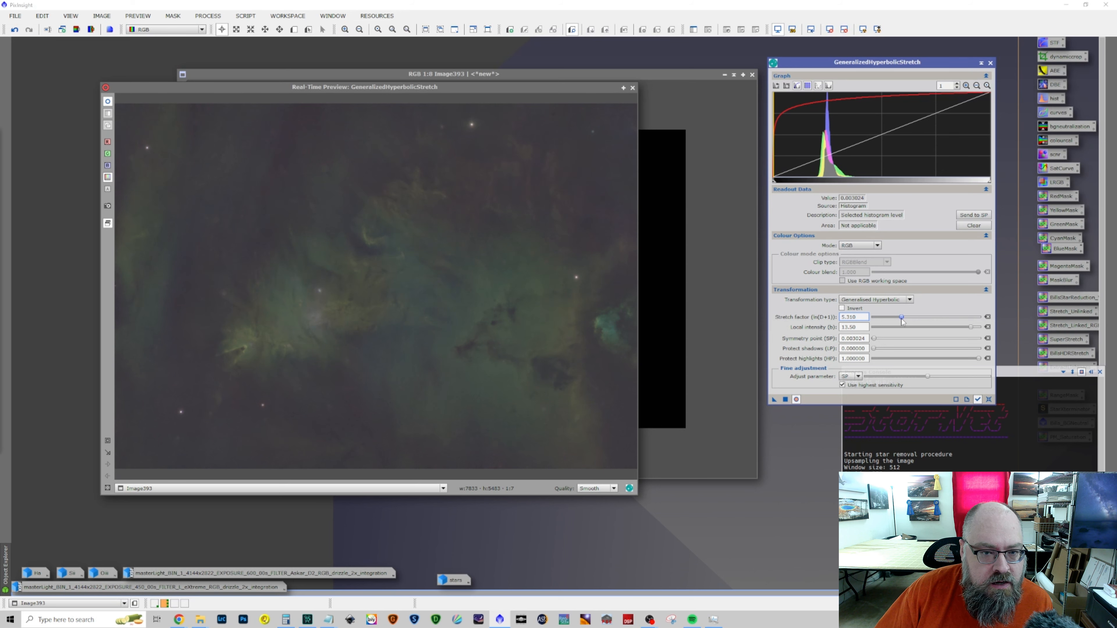
{"action": "left_click", "coordinate": [785, 400]}
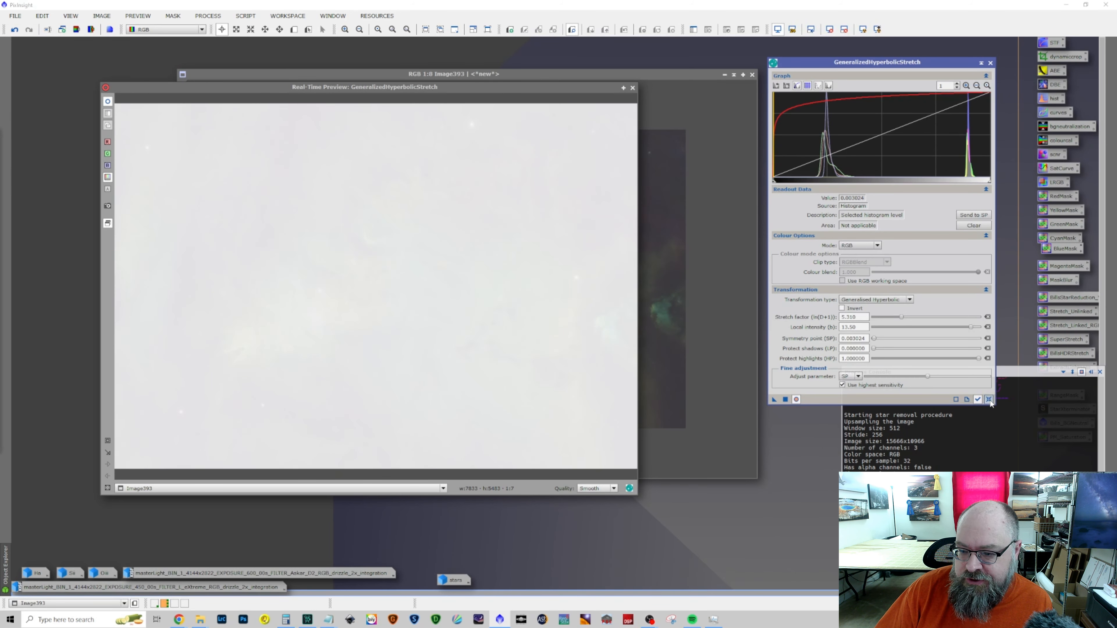
{"action": "left_click", "coordinate": [990, 400]}
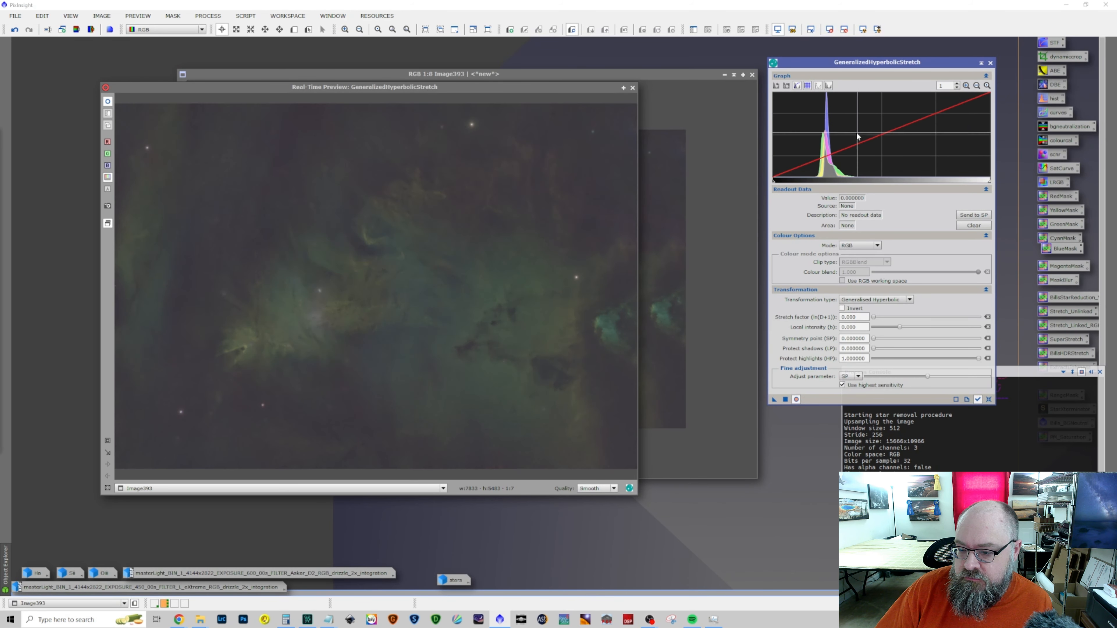
Stretch Image393 with symmetry point 0.32, stretch factor 1.24 and local intensity 4.29, and reset the stretch parameters
{"action": "left_click", "coordinate": [836, 134]}
{"action": "left_click", "coordinate": [835, 131]}
{"action": "left_click", "coordinate": [974, 215]}
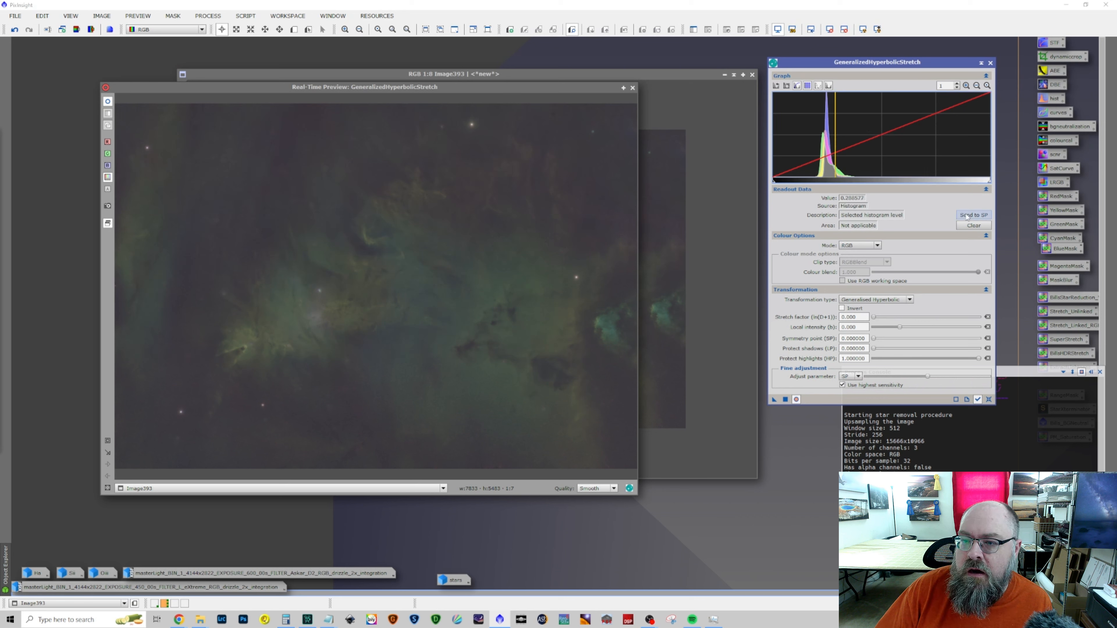
{"action": "mouse_move", "coordinate": [873, 318]}
{"action": "left_mouse_down"}
{"action": "mouse_move", "coordinate": [929, 330]}
{"action": "mouse_move", "coordinate": [880, 317]}
{"action": "mouse_move", "coordinate": [923, 331]}
{"action": "mouse_move", "coordinate": [907, 343]}
{"action": "left_mouse_up"}
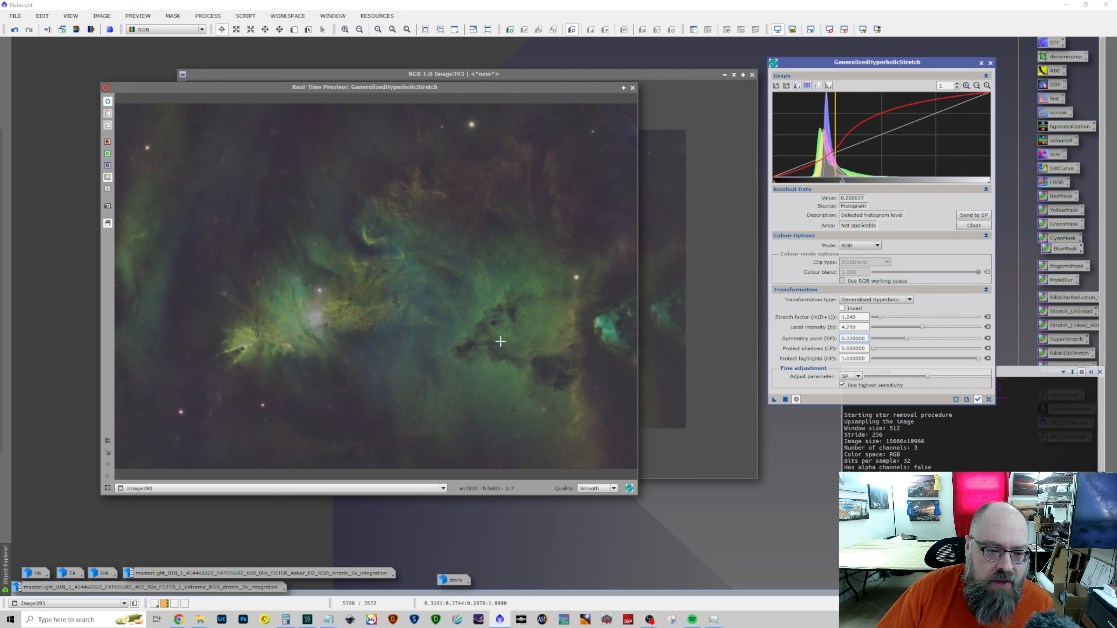
{"action": "left_click", "coordinate": [785, 399]}
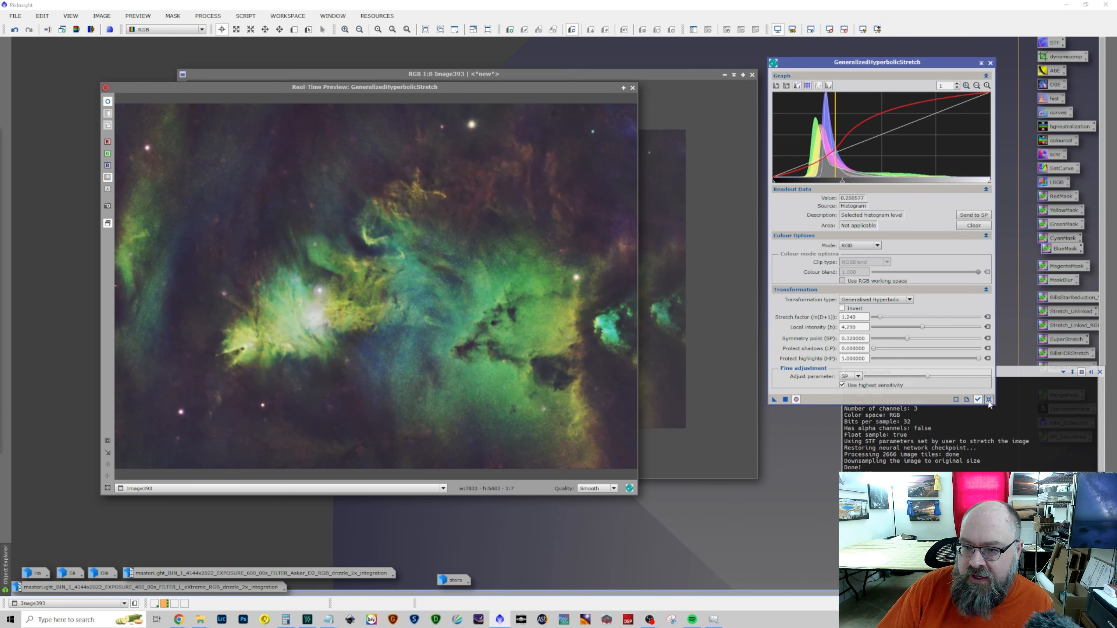
{"action": "left_click", "coordinate": [988, 399]}
Stretch Image393 with symmetry point 0.35, local intensity 3.13, stretch factor about 0.6 and highlight protection 0.5, and reset the parameters
{"action": "left_click", "coordinate": [843, 152]}
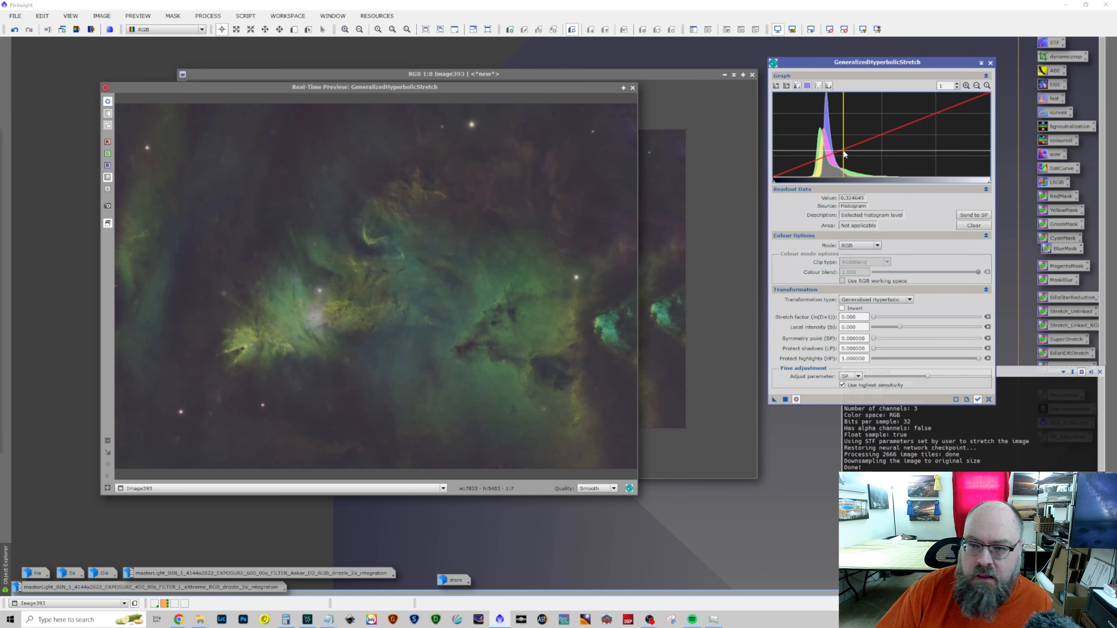
{"action": "left_click", "coordinate": [974, 215]}
{"action": "left_click_drag", "start_coordinate": [874, 318], "coordinate": [918, 328]}
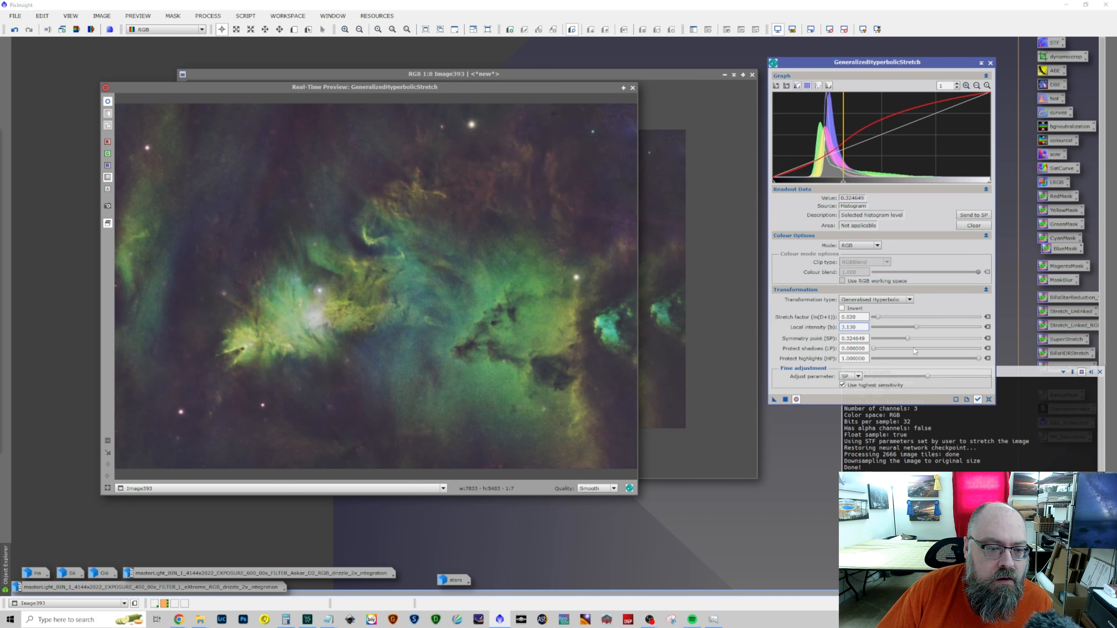
{"action": "left_click_drag", "start_coordinate": [907, 339], "coordinate": [911, 344]}
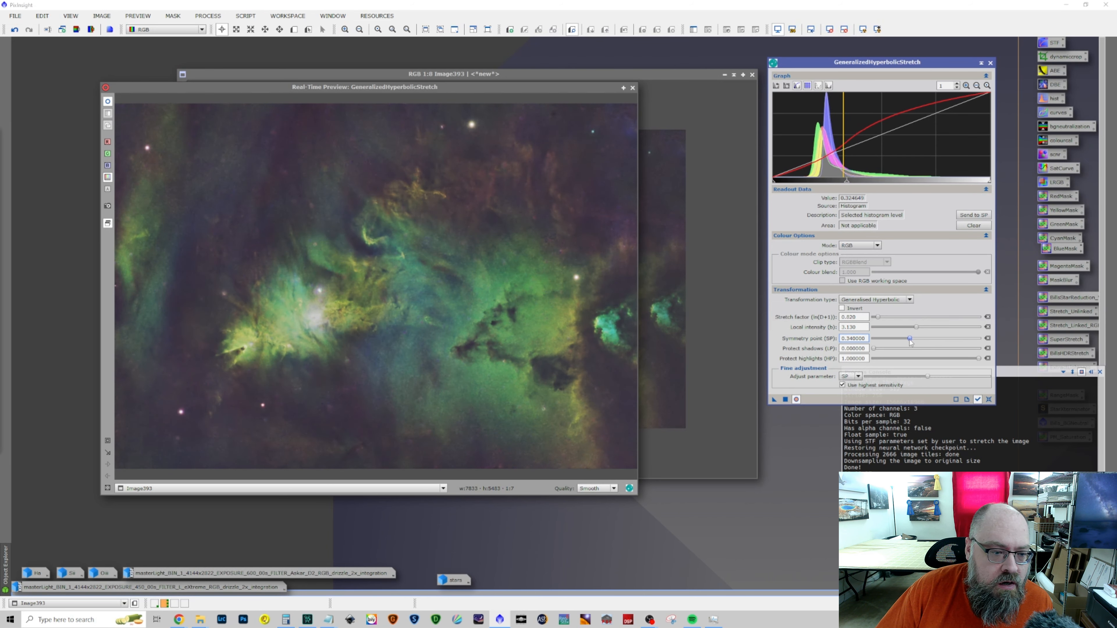
{"action": "left_click_drag", "start_coordinate": [979, 359], "coordinate": [926, 361]}
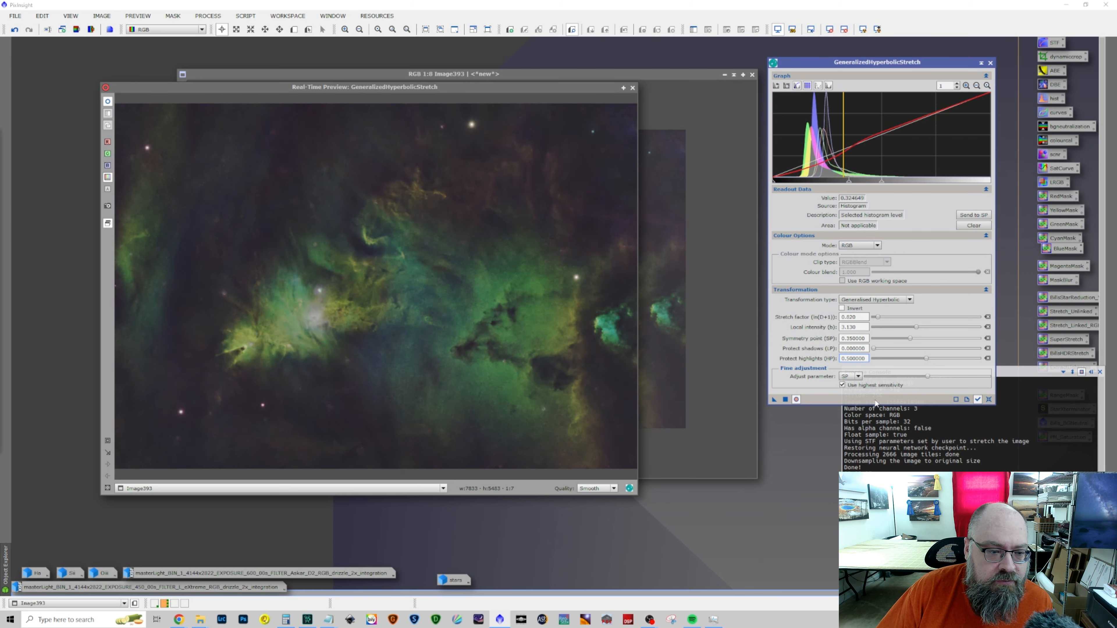
{"action": "left_click", "coordinate": [785, 399]}
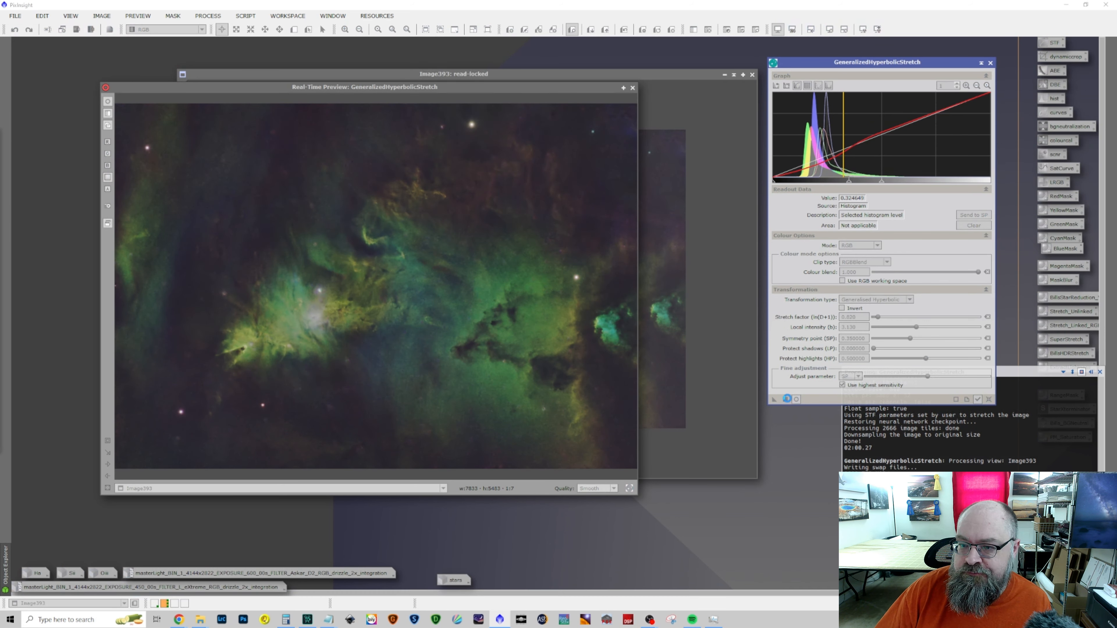
{"action": "left_click", "coordinate": [988, 399]}
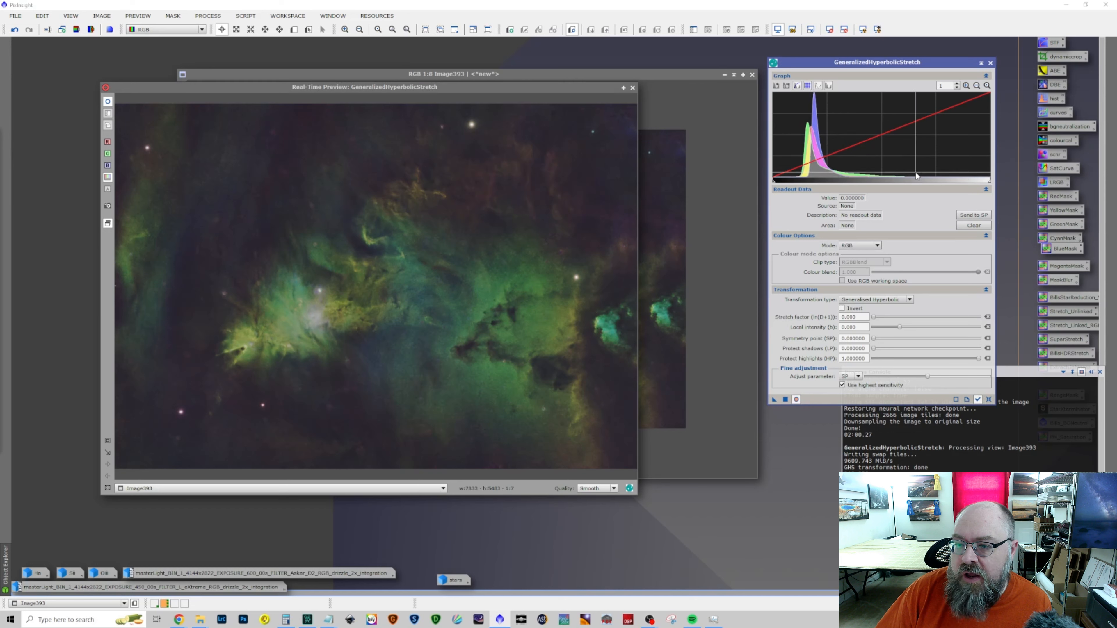
Apply a mild stretch with local intensity -3.5, symmetry point 0.37 and highlight protection 0.62, and close GeneralizedHyperbolicStretch and its preview
{"action": "left_click", "coordinate": [839, 176]}
{"action": "left_click", "coordinate": [973, 214]}
{"action": "mouse_move", "coordinate": [873, 317]}
{"action": "left_mouse_down"}
{"action": "mouse_move", "coordinate": [890, 328]}
{"action": "mouse_move", "coordinate": [873, 329]}
{"action": "left_mouse_up"}
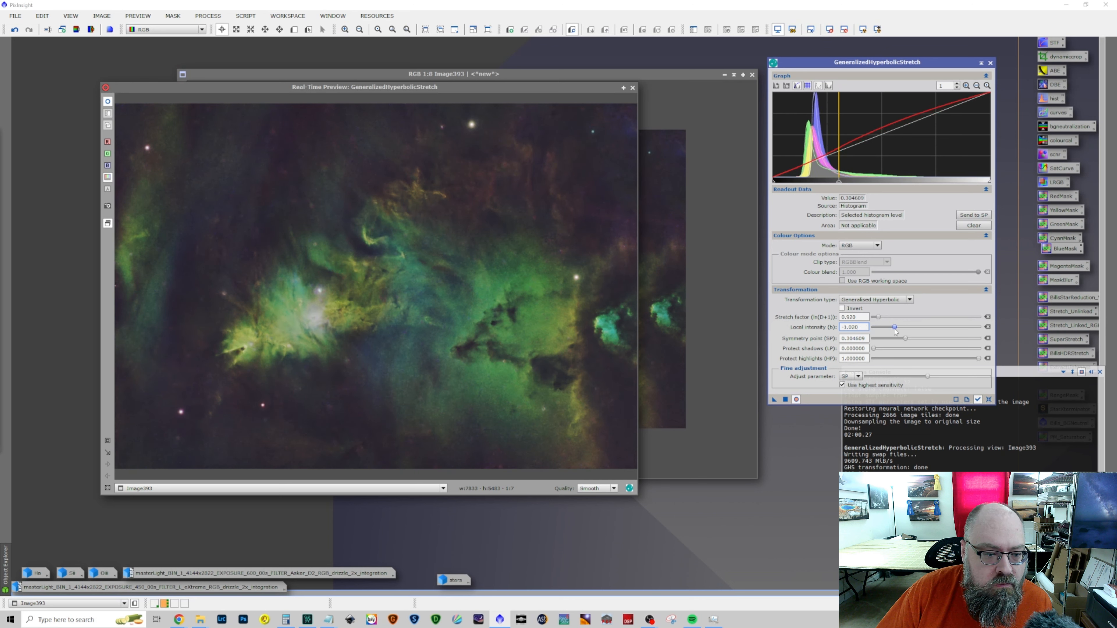
{"action": "left_click_drag", "start_coordinate": [873, 329], "coordinate": [911, 338]}
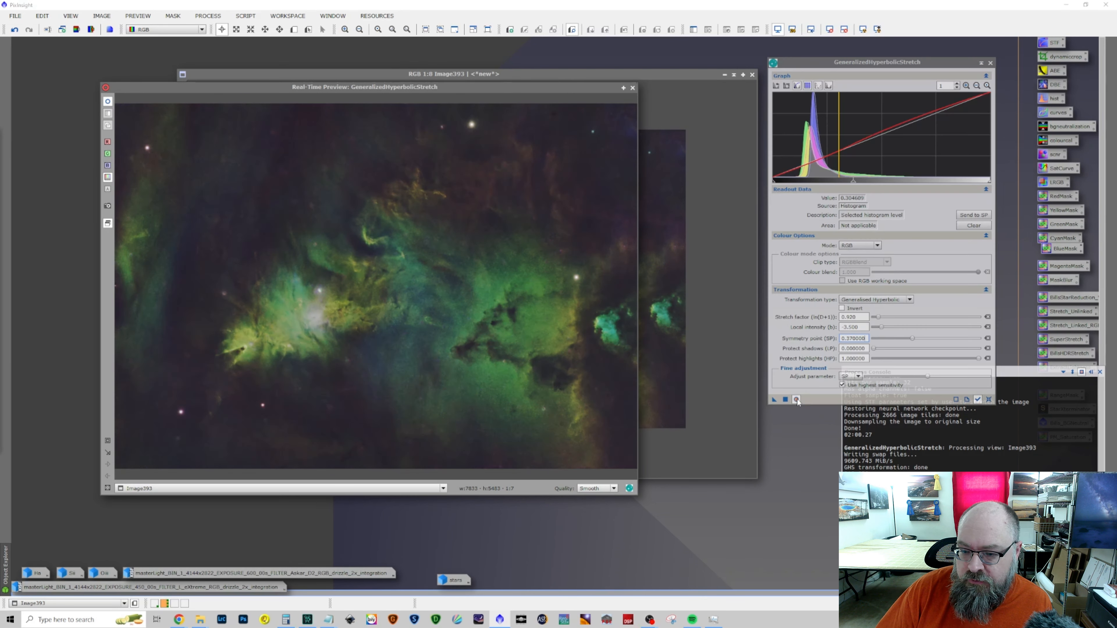
{"action": "left_click", "coordinate": [797, 399]}
{"action": "left_click", "coordinate": [796, 399]}
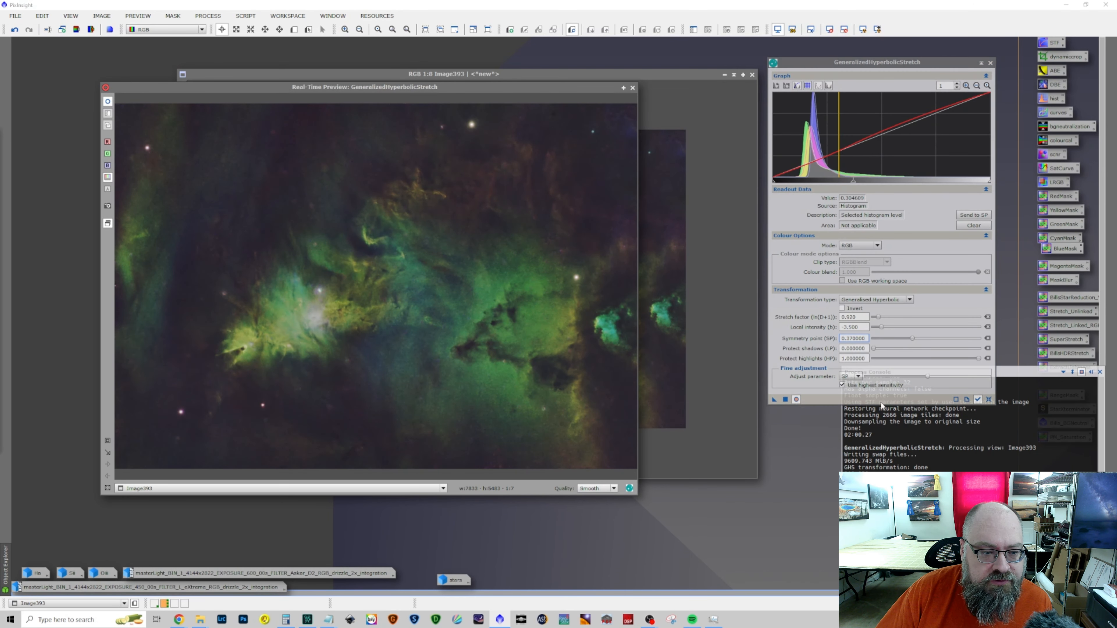
{"action": "left_click_drag", "start_coordinate": [979, 360], "coordinate": [941, 362]}
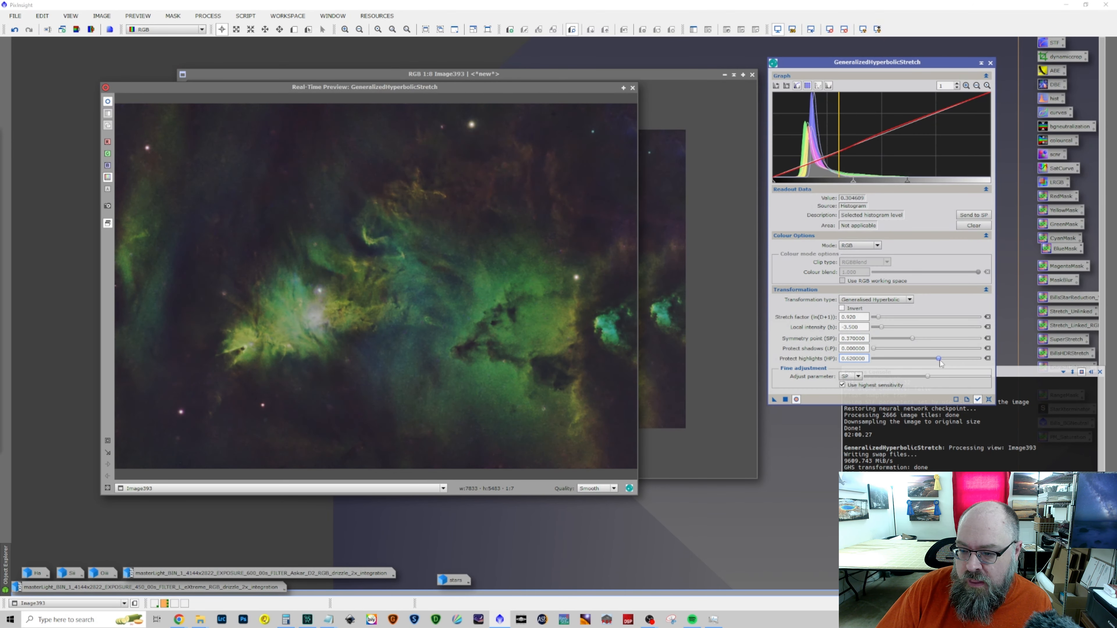
{"action": "left_click", "coordinate": [785, 399]}
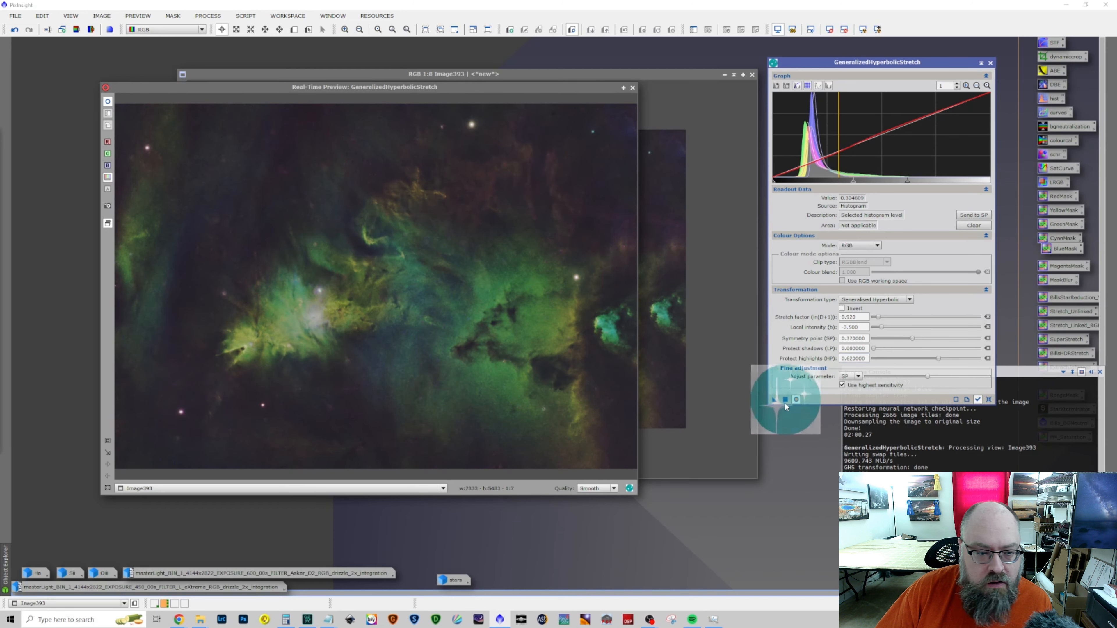
{"action": "left_click", "coordinate": [989, 400]}
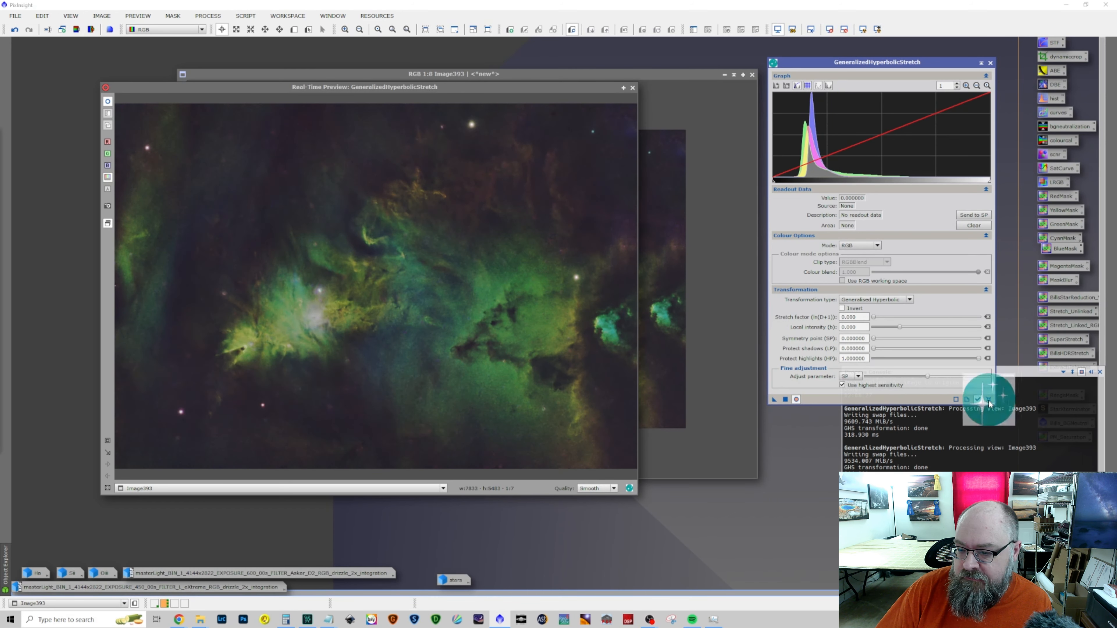
{"action": "left_click", "coordinate": [989, 63]}
{"action": "left_click", "coordinate": [633, 88]}
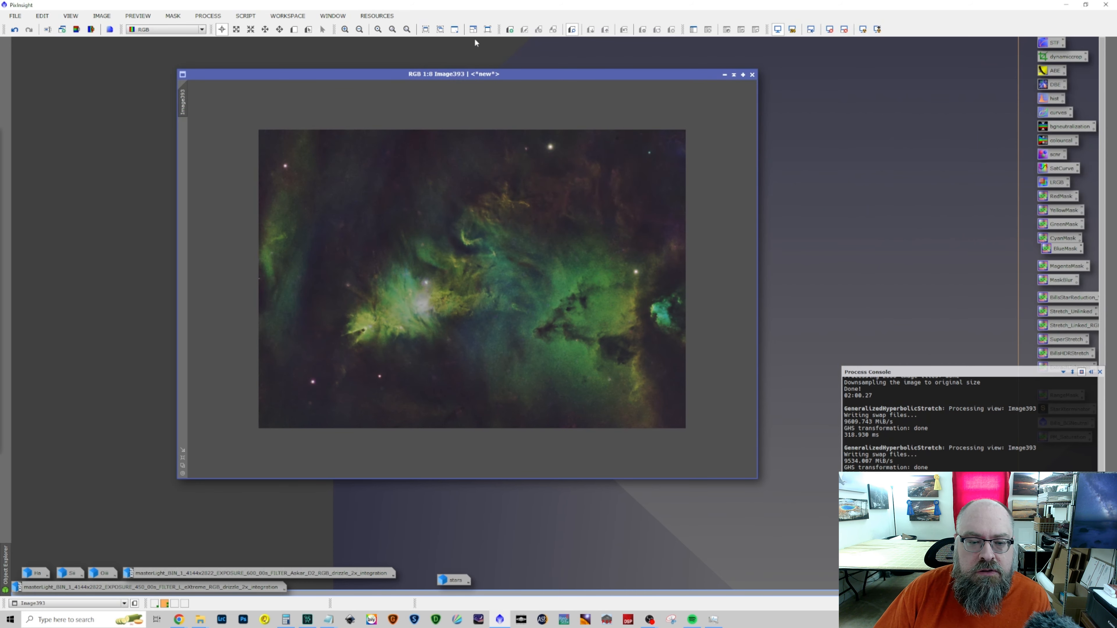
Open HistogramTransformation with a real-time preview of Image393, enlarged on the lower part of the nebula
{"action": "left_click", "coordinate": [213, 18]}
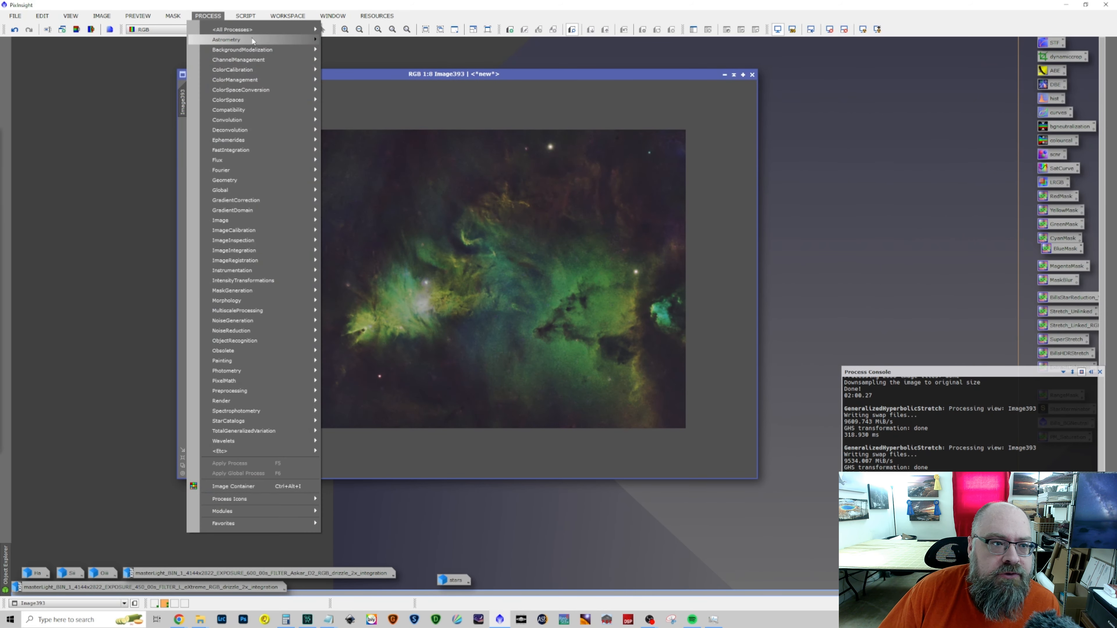
{"action": "mouse_move", "coordinate": [259, 27]}
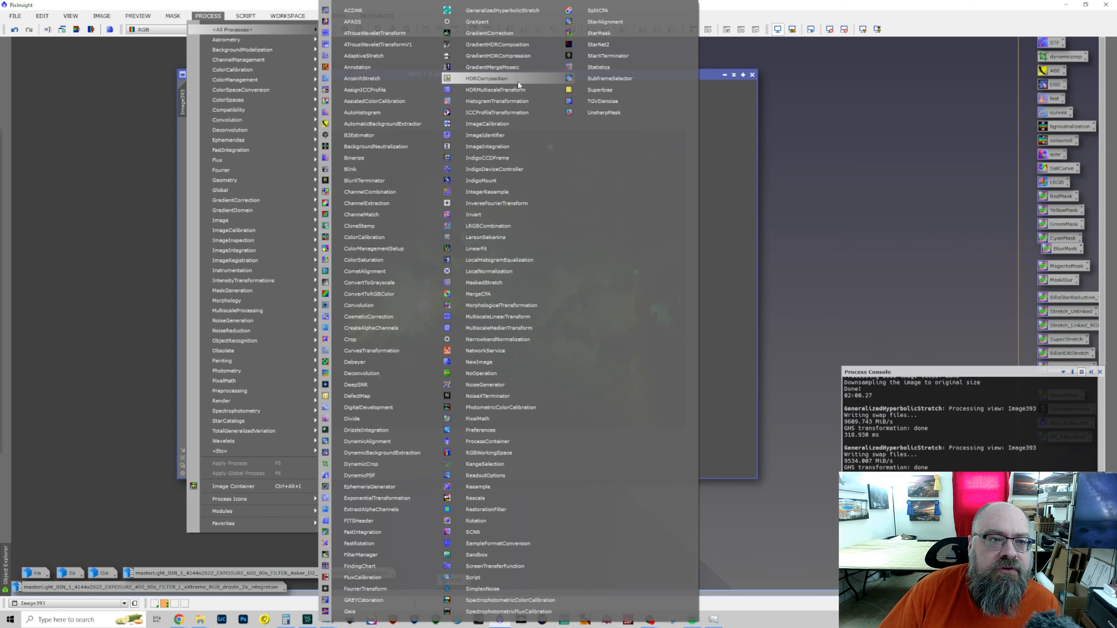
{"action": "left_click", "coordinate": [506, 103]}
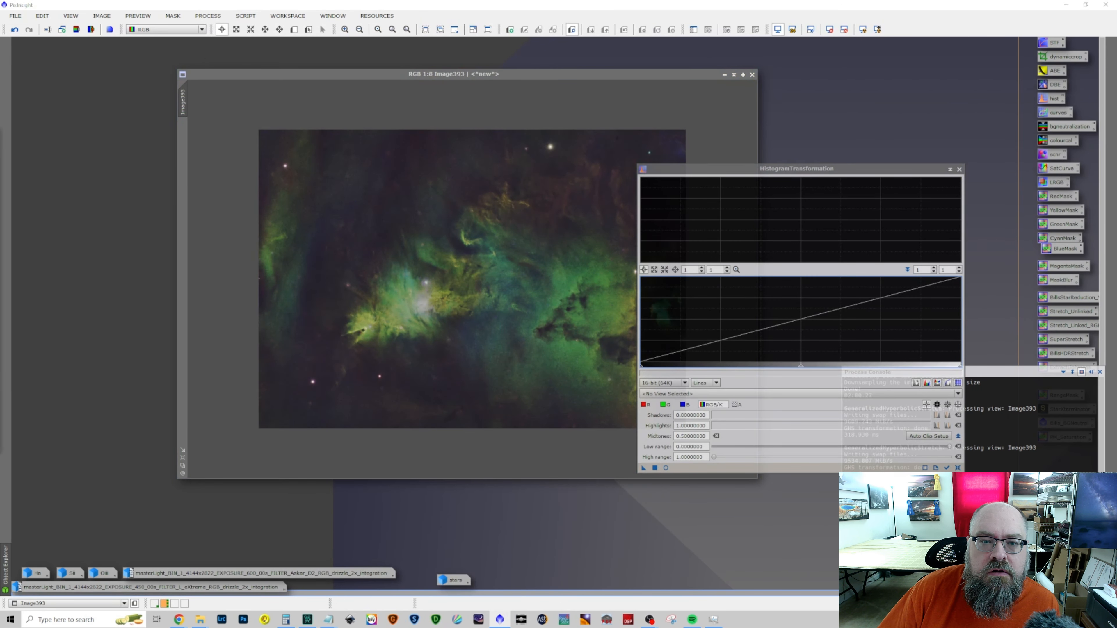
{"action": "left_click", "coordinate": [665, 468]}
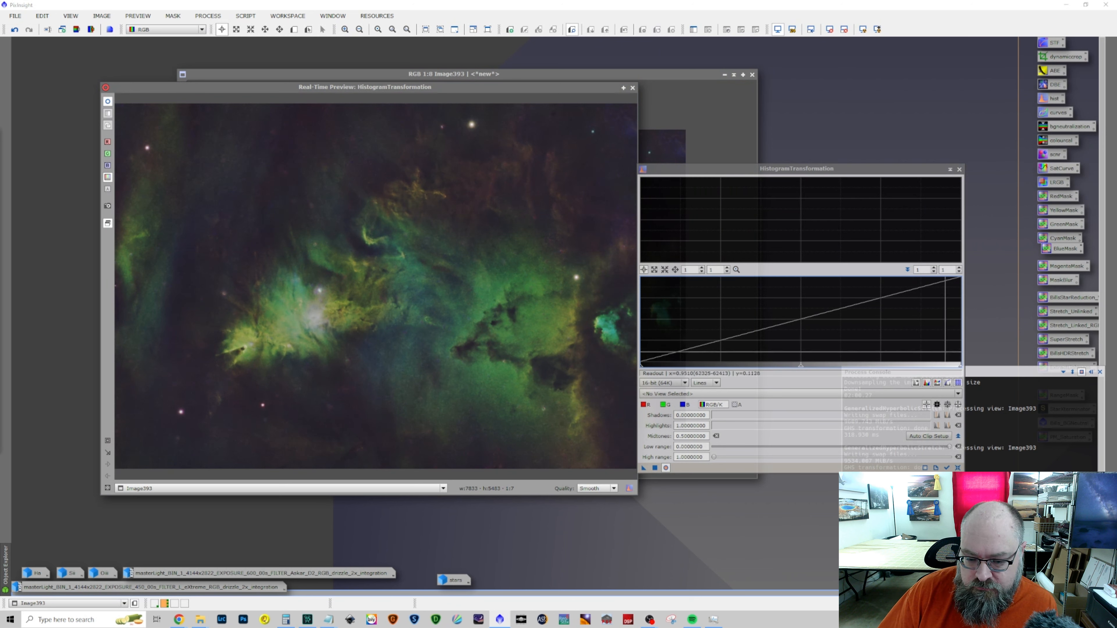
{"action": "left_click_drag", "start_coordinate": [202, 310], "coordinate": [513, 442]}
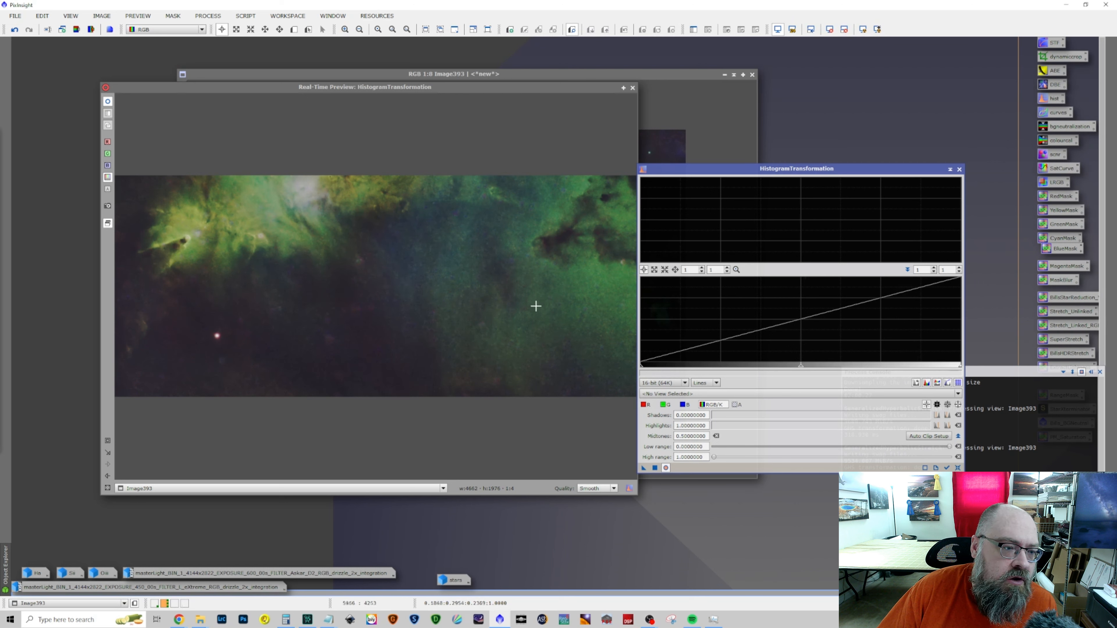
Set the combined RGB highlights to about 0.845 and midtones to about 0.457, checking the whole image in the preview
{"action": "left_click_drag", "start_coordinate": [960, 368], "coordinate": [846, 365]}
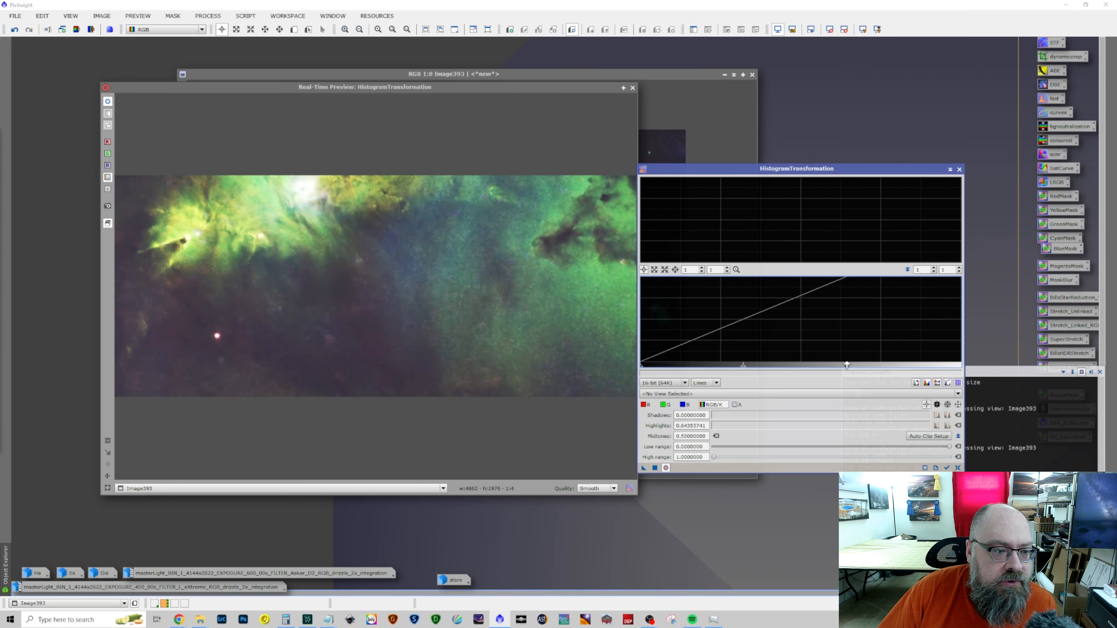
{"action": "left_click_drag", "start_coordinate": [846, 365], "coordinate": [931, 368]}
{"action": "left_click_drag", "start_coordinate": [777, 368], "coordinate": [764, 367]}
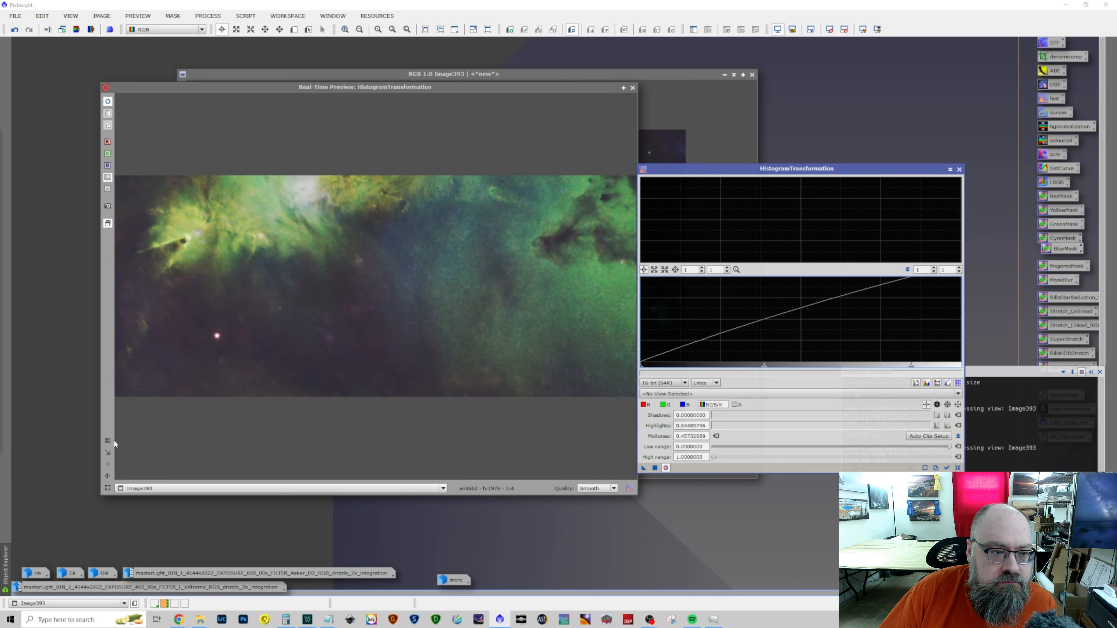
{"action": "left_click", "coordinate": [107, 488]}
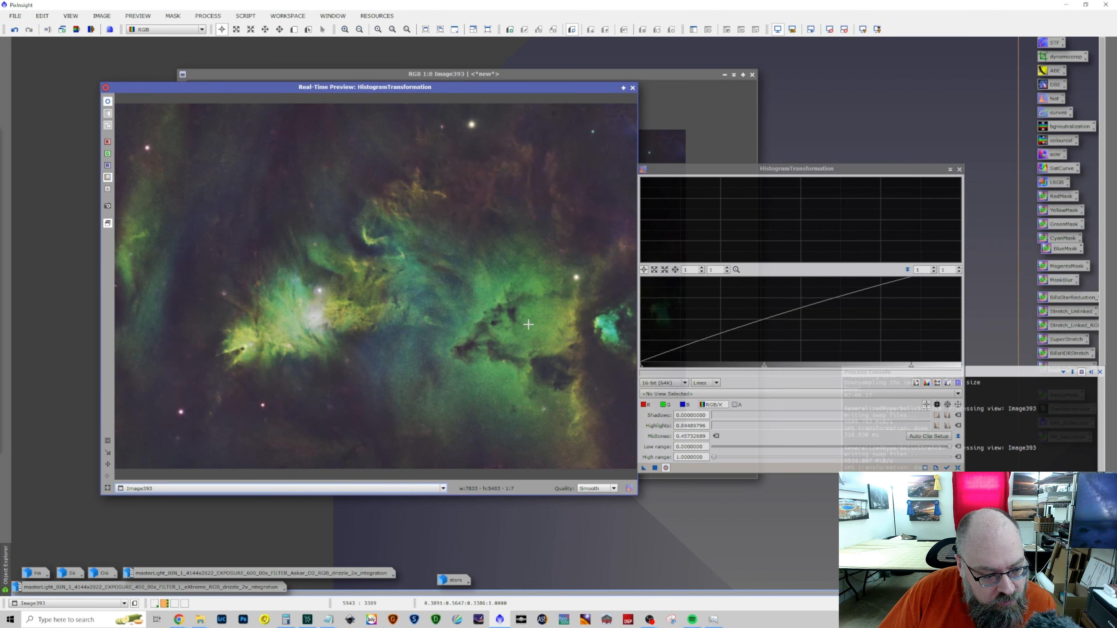
Set the shadows to about 0.054 and midtones to about 0.444, apply the histogram transformation to Image393, and close the process and preview
{"action": "left_click_drag", "start_coordinate": [640, 369], "coordinate": [656, 372]}
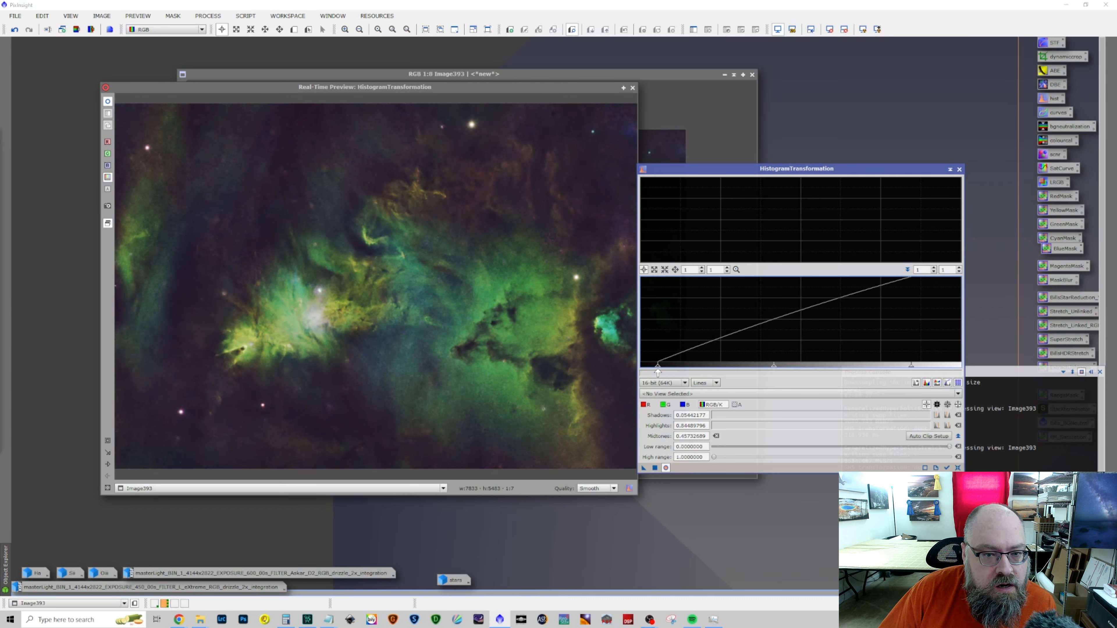
{"action": "mouse_move", "coordinate": [775, 368]}
{"action": "left_mouse_down"}
{"action": "mouse_move", "coordinate": [759, 369]}
{"action": "mouse_move", "coordinate": [771, 369]}
{"action": "left_mouse_up"}
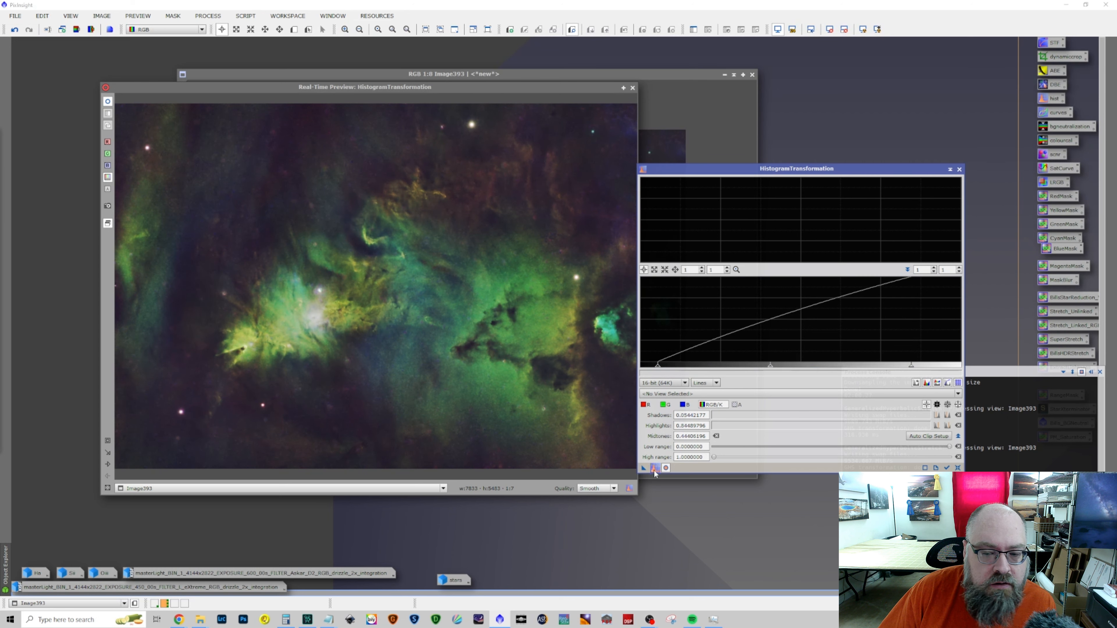
{"action": "left_click", "coordinate": [957, 468]}
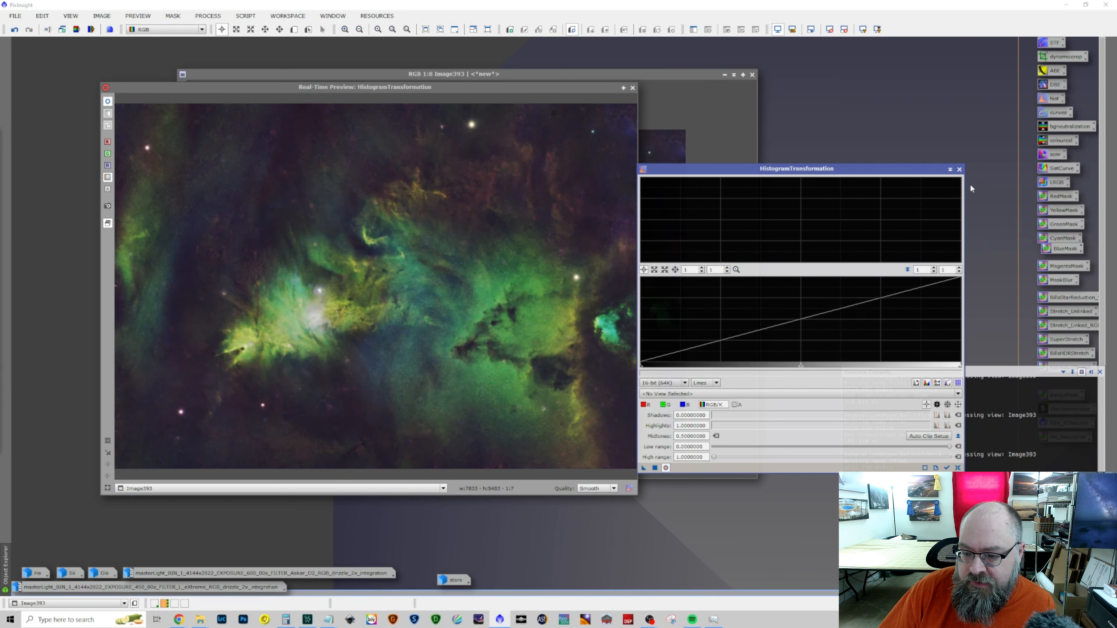
{"action": "left_click", "coordinate": [959, 169]}
{"action": "left_click", "coordinate": [633, 88]}
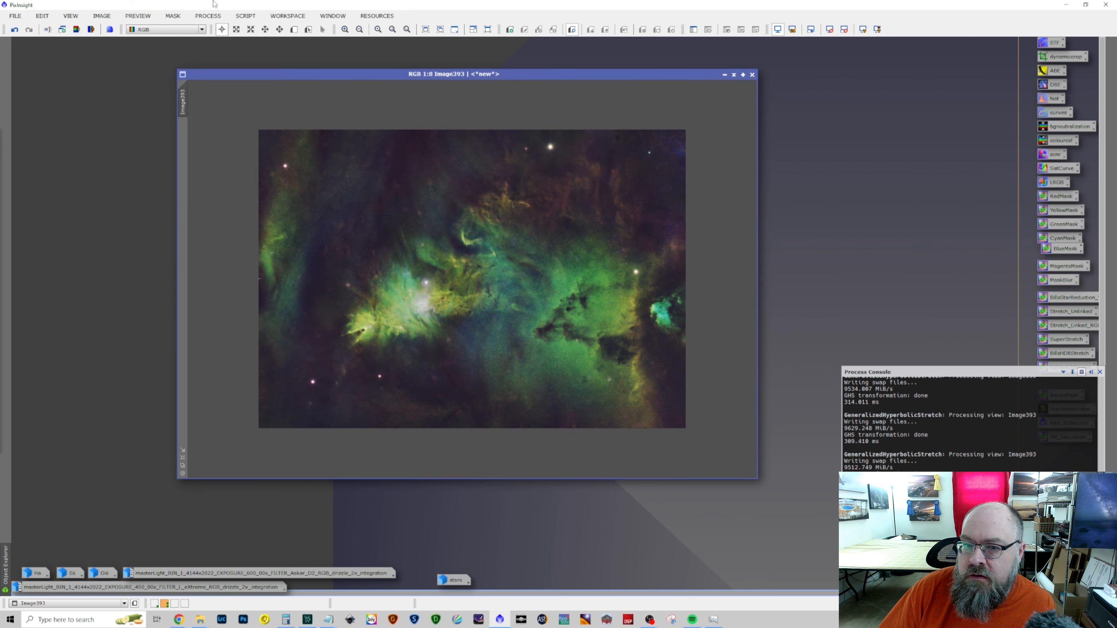
Open CurvesTransformation with a real-time preview and lower the RGB/K shadows with a curve point at input about 0.055, output about 0.043
{"action": "left_click", "coordinate": [207, 16]}
{"action": "mouse_move", "coordinate": [224, 31]}
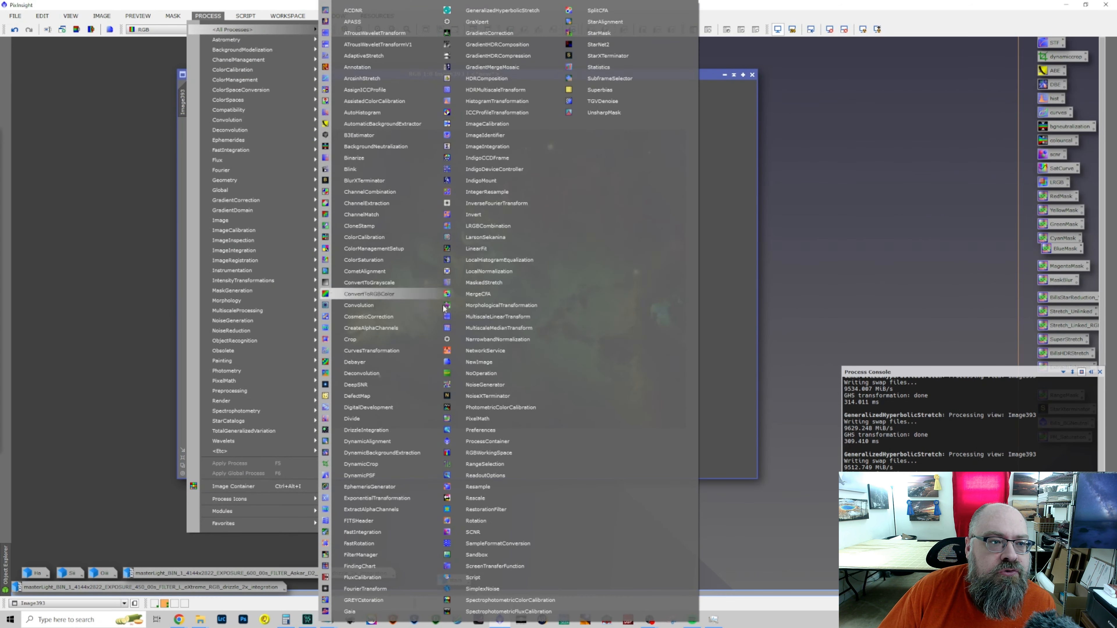
{"action": "left_click", "coordinate": [400, 351]}
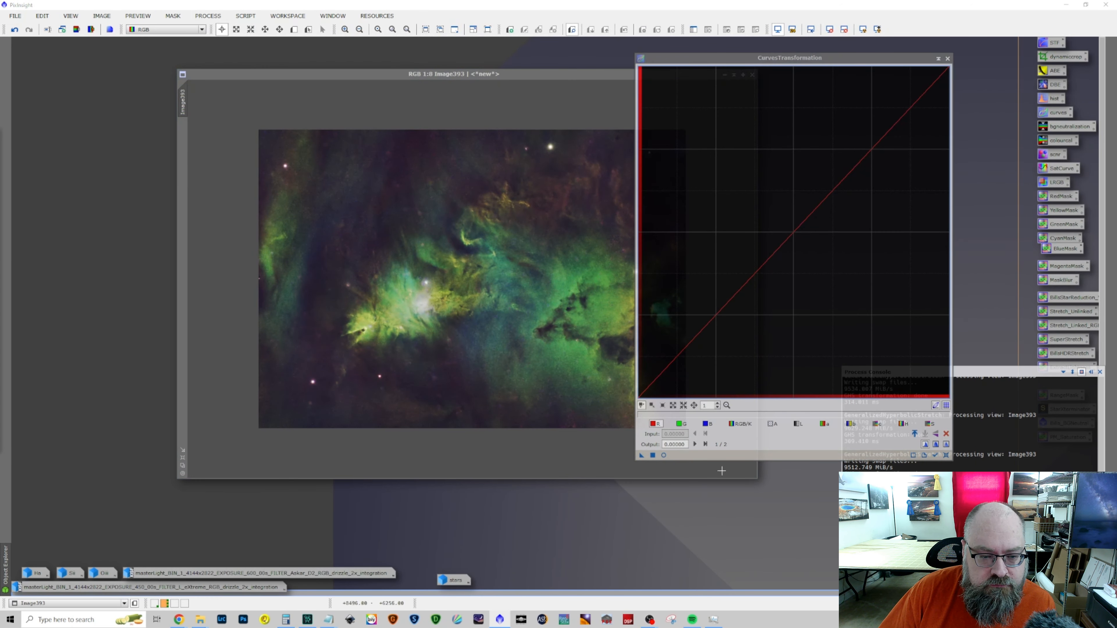
{"action": "left_click", "coordinate": [740, 424]}
{"action": "left_click", "coordinate": [656, 383]}
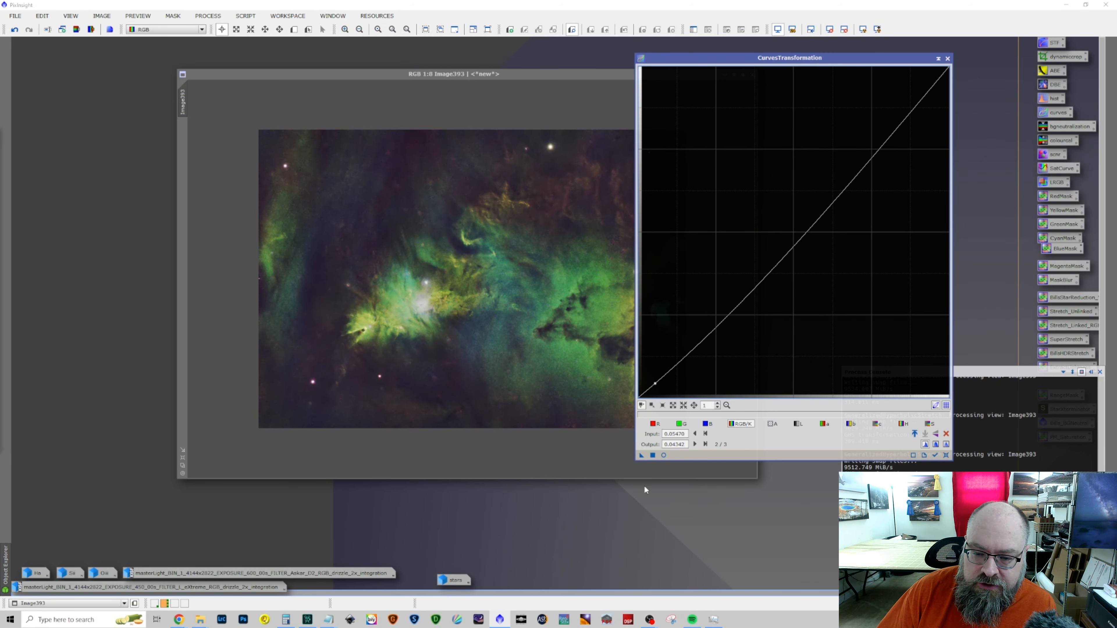
{"action": "left_click", "coordinate": [663, 455]}
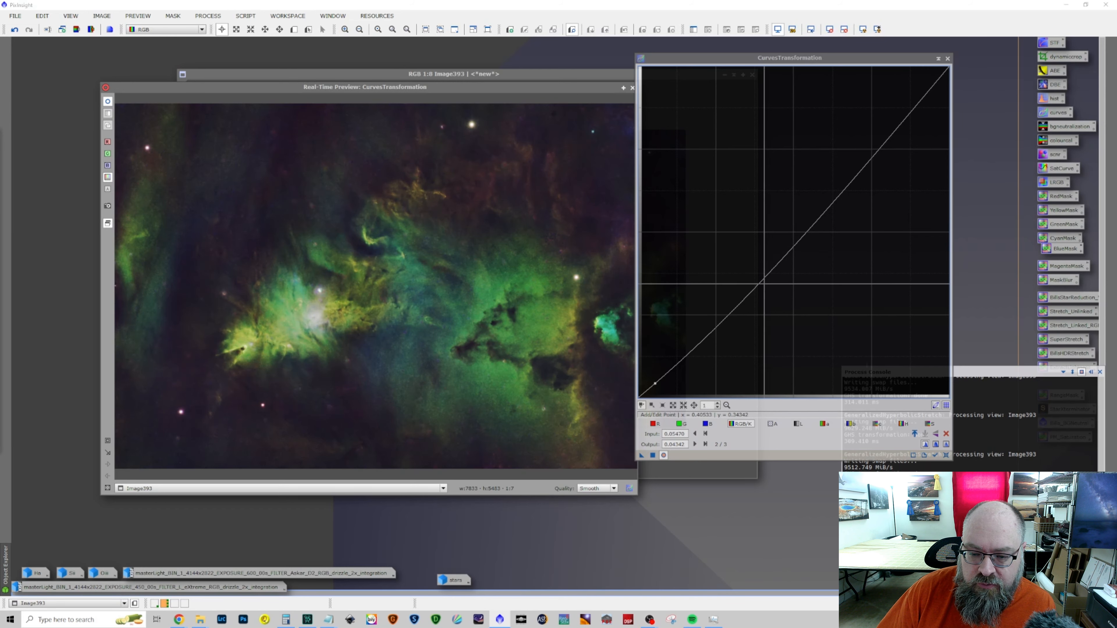
Add an RGB/K curve point at input about 0.370, output about 0.372, apply the curve to Image393, and close CurvesTransformation
{"action": "left_click", "coordinate": [753, 277]}
{"action": "left_click_drag", "start_coordinate": [754, 276], "coordinate": [753, 274]}
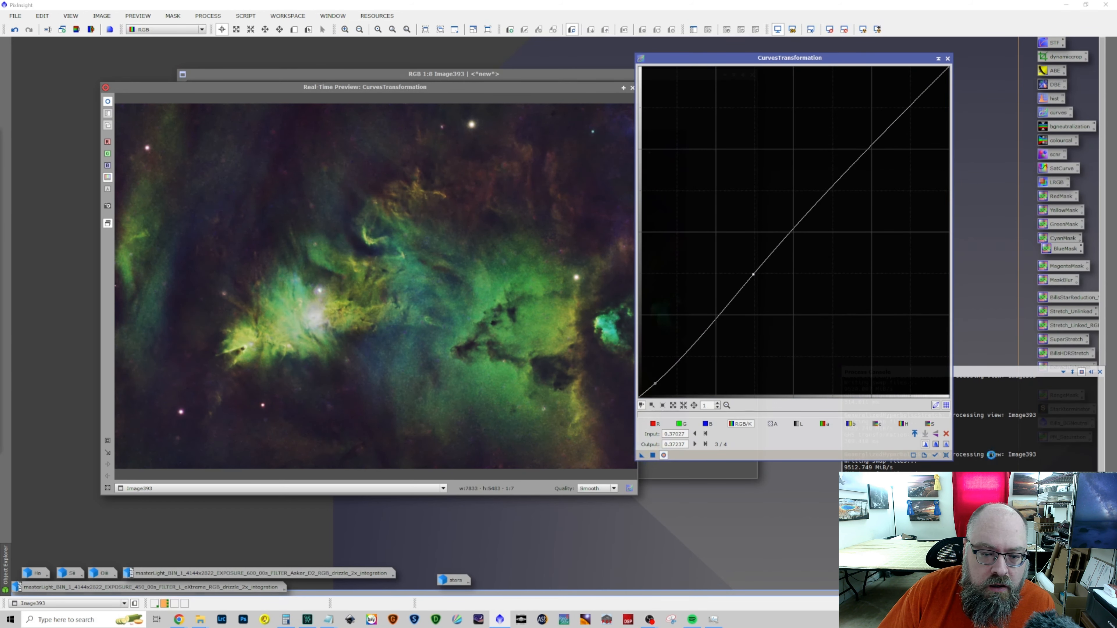
{"action": "left_click", "coordinate": [946, 455]}
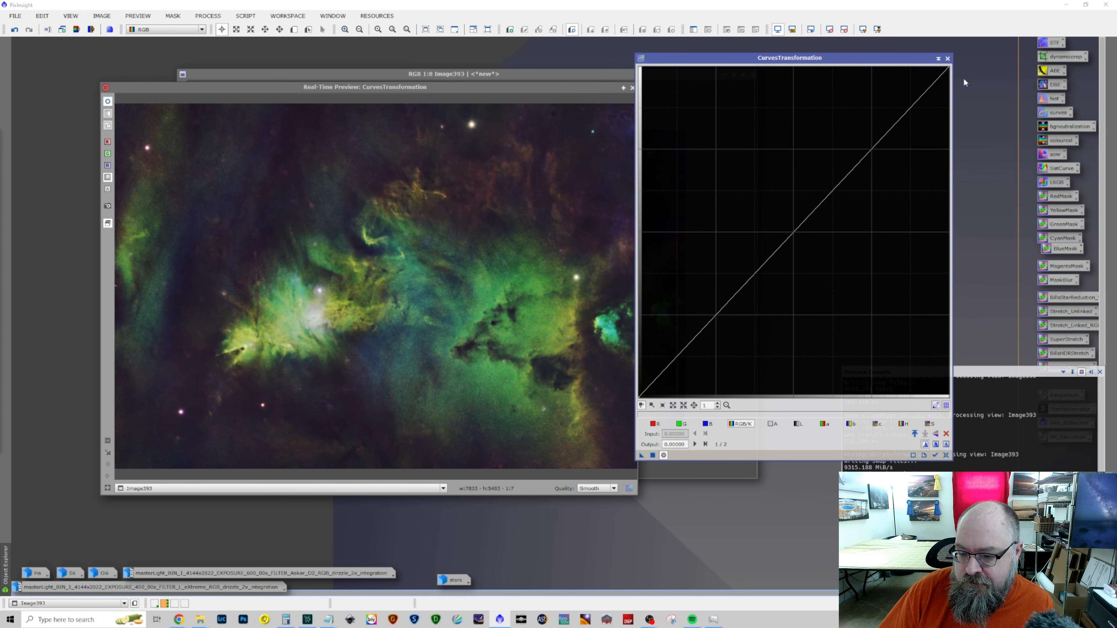
{"action": "left_click", "coordinate": [947, 58]}
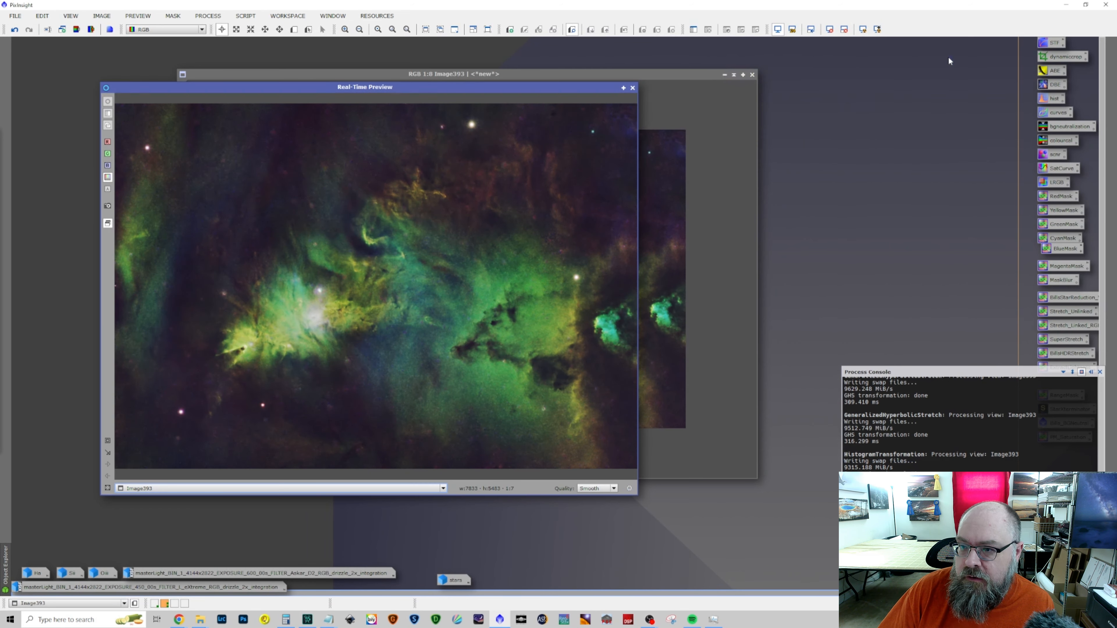
Reopen CurvesTransformation with a real-time preview and raise the red channel with a curve point at input about 0.48, output about 0.572
{"action": "left_click", "coordinate": [633, 88]}
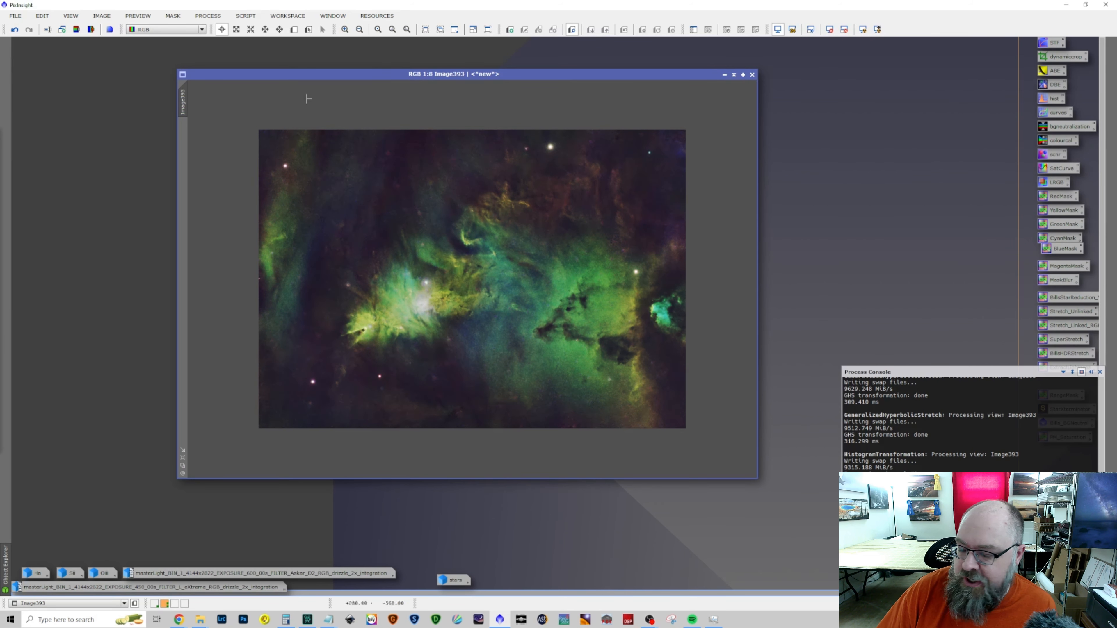
{"action": "left_click", "coordinate": [211, 17]}
{"action": "left_click", "coordinate": [240, 18]}
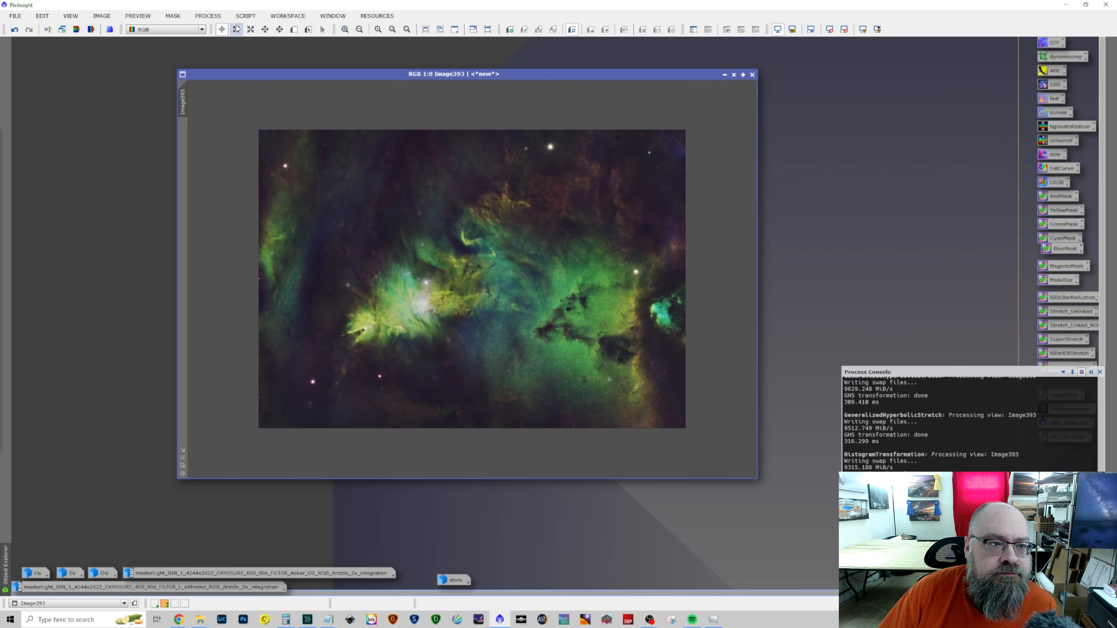
{"action": "left_click", "coordinate": [208, 16]}
{"action": "mouse_move", "coordinate": [233, 29]}
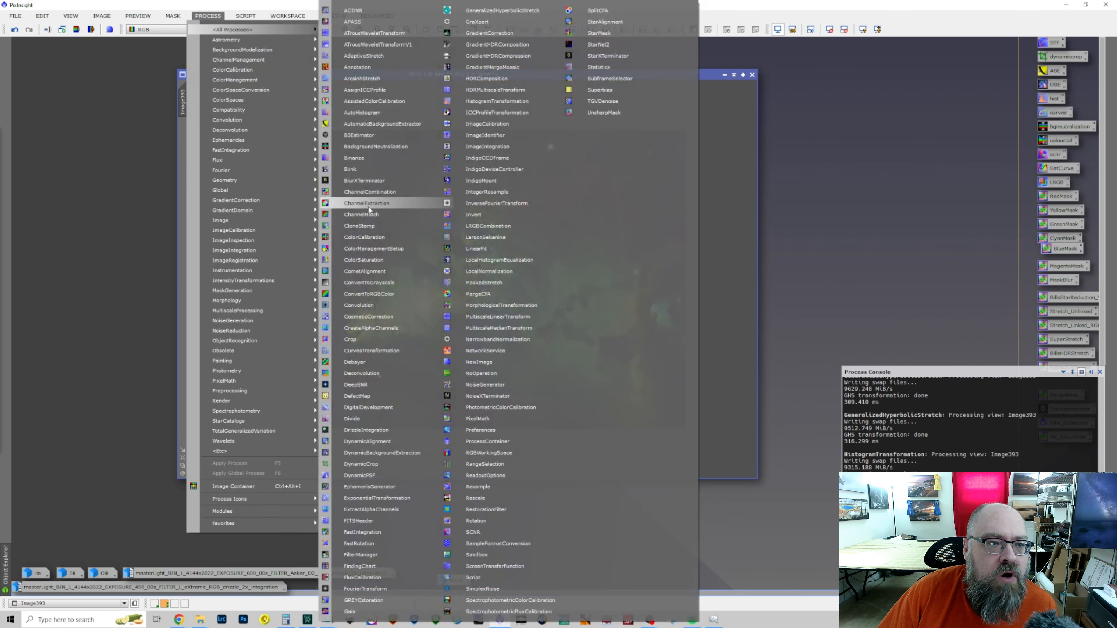
{"action": "left_click", "coordinate": [370, 351]}
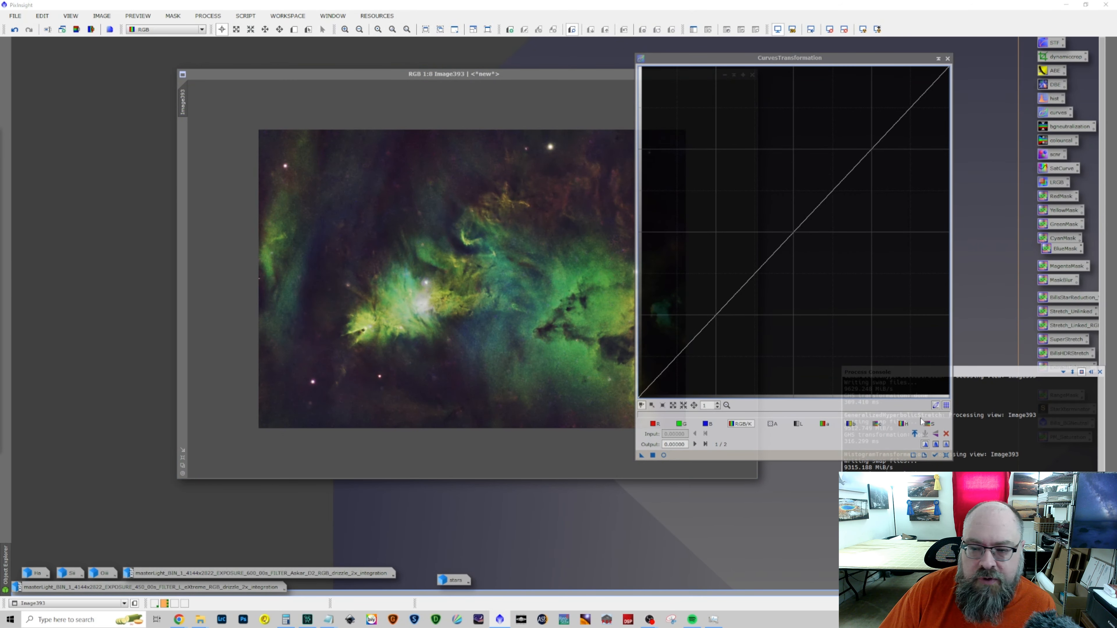
{"action": "left_click", "coordinate": [663, 425]}
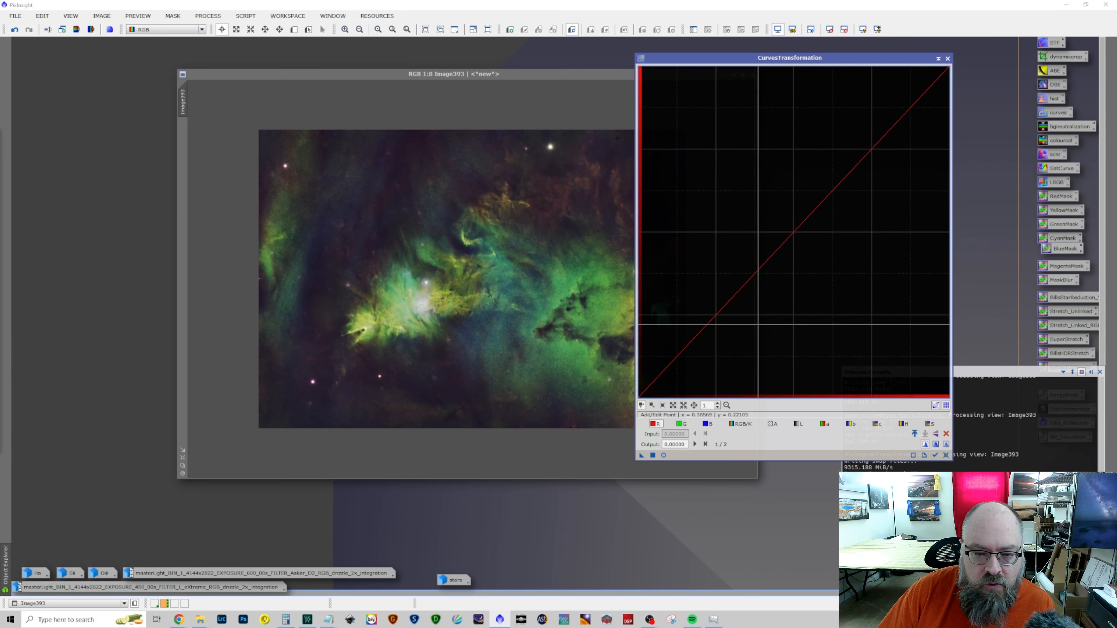
{"action": "left_click", "coordinate": [797, 216]}
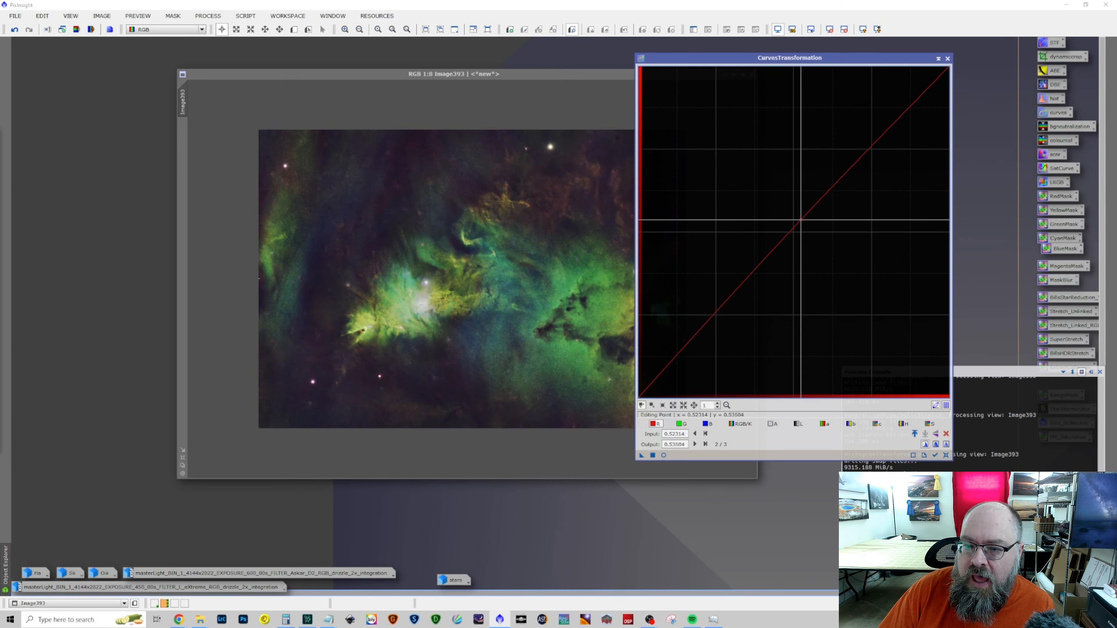
{"action": "left_click_drag", "start_coordinate": [796, 216], "coordinate": [792, 210]}
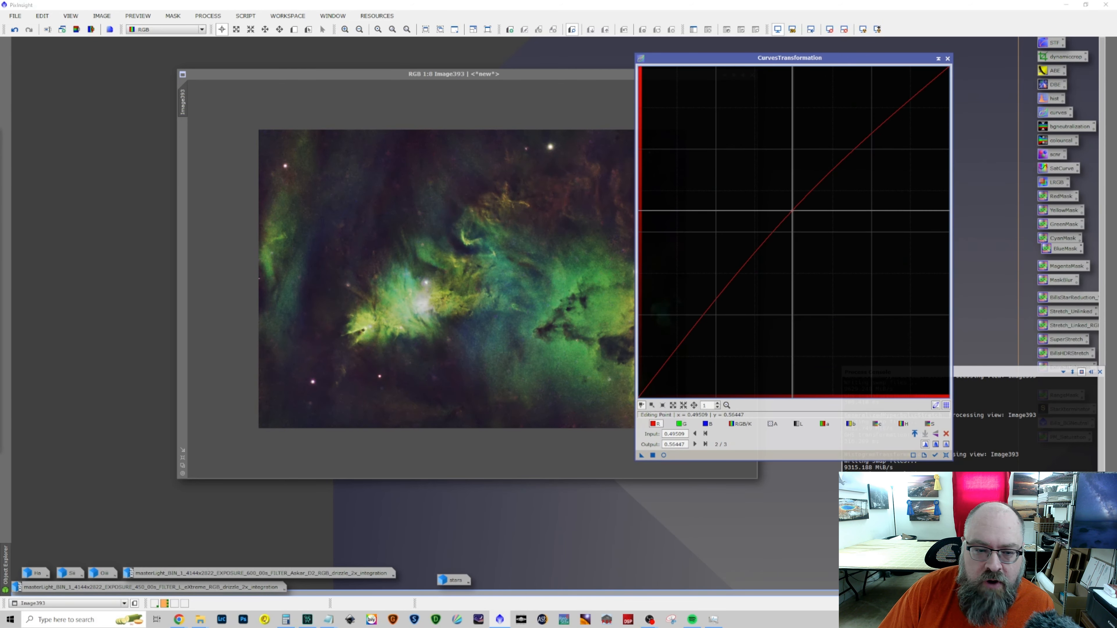
{"action": "left_click", "coordinate": [664, 455]}
{"action": "left_click_drag", "start_coordinate": [792, 211], "coordinate": [788, 207]}
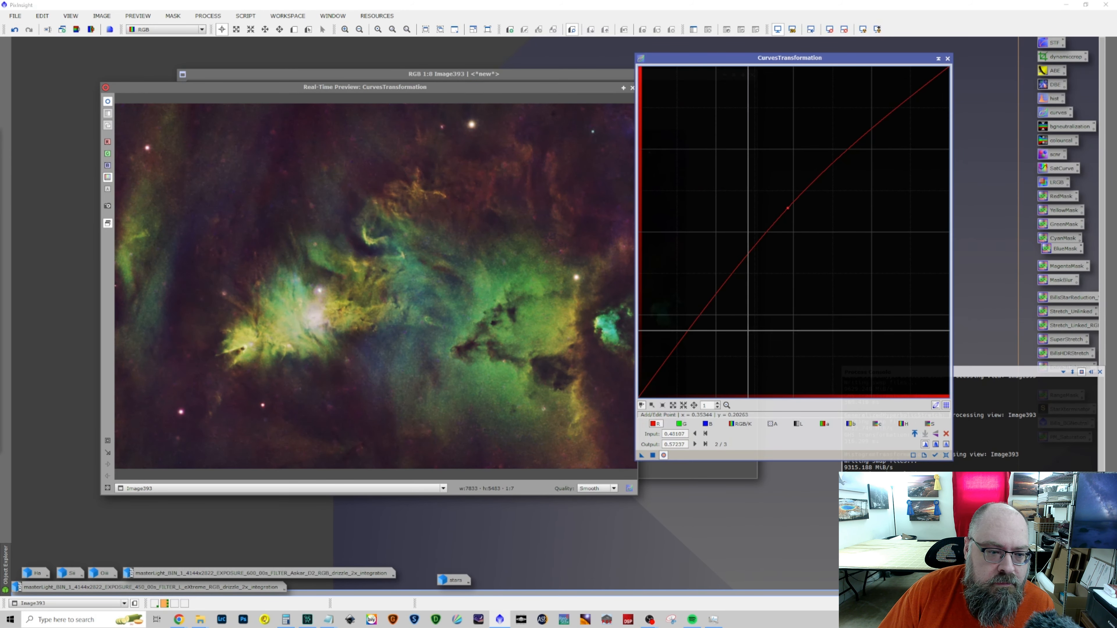
Add a red shadow point at input about 0.133, output about 0.112, compare the preview, apply the curve to Image393, and reset it
{"action": "left_click", "coordinate": [675, 359]}
{"action": "left_click_drag", "start_coordinate": [675, 359], "coordinate": [680, 360]}
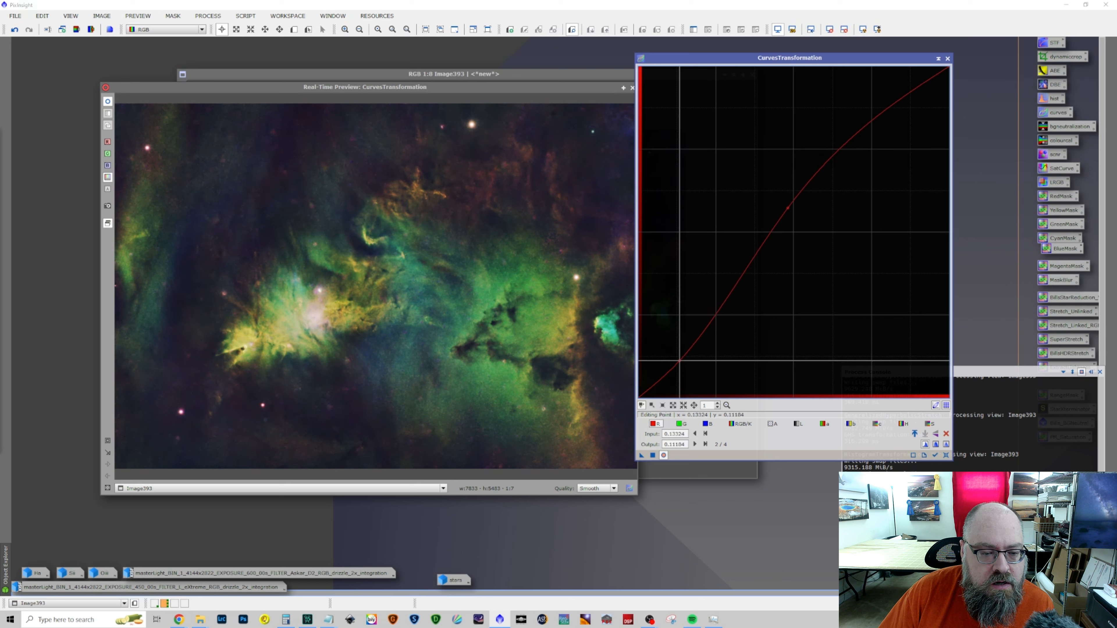
{"action": "left_click", "coordinate": [664, 455]}
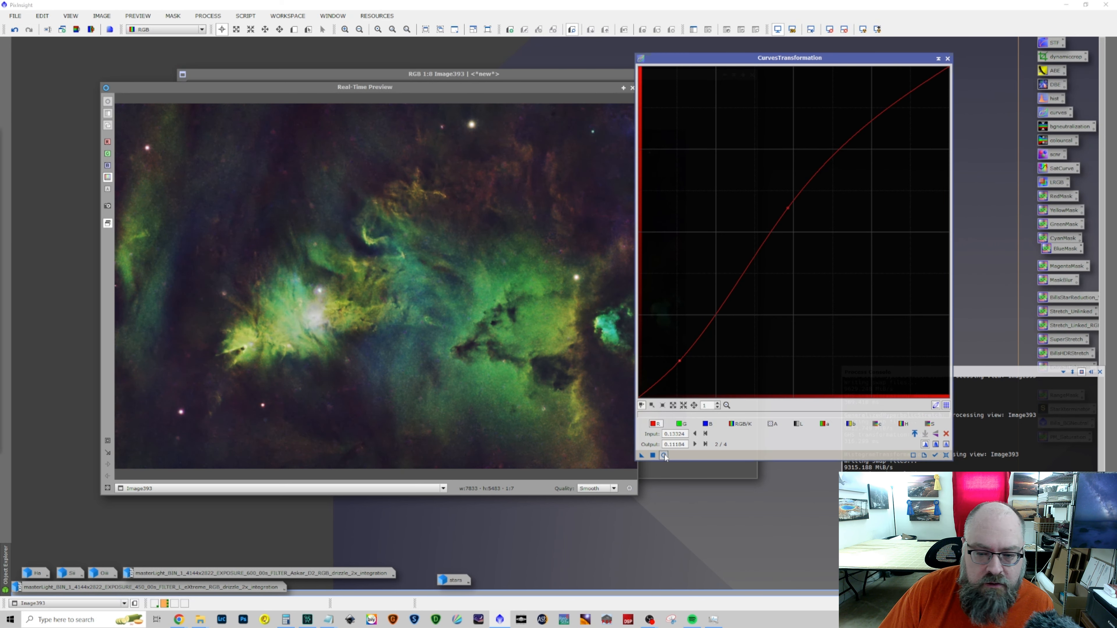
{"action": "left_click", "coordinate": [663, 455]}
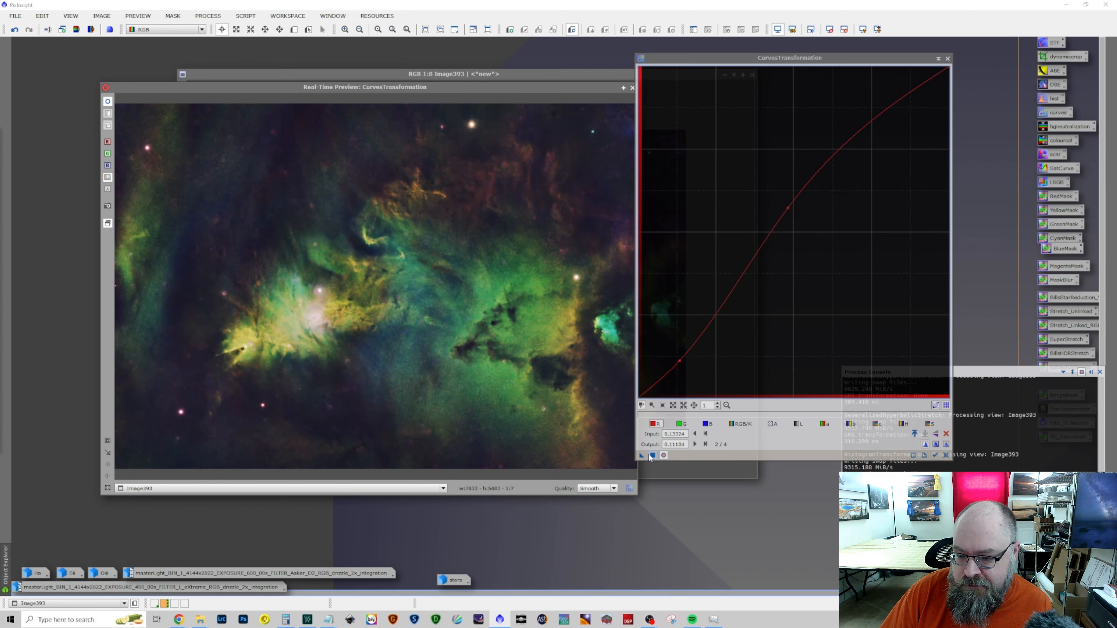
{"action": "left_click", "coordinate": [946, 455]}
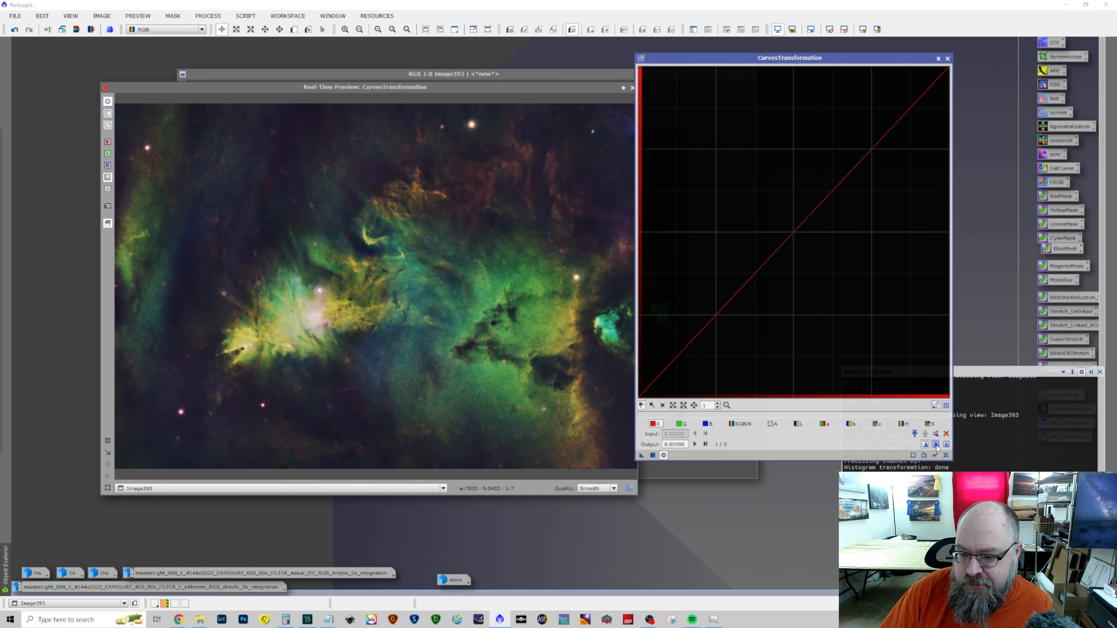
Add a saturation curve point at input about 0.555, output about 0.556, compare the preview, apply it to Image393, and reset the curve
{"action": "left_click", "coordinate": [929, 425]}
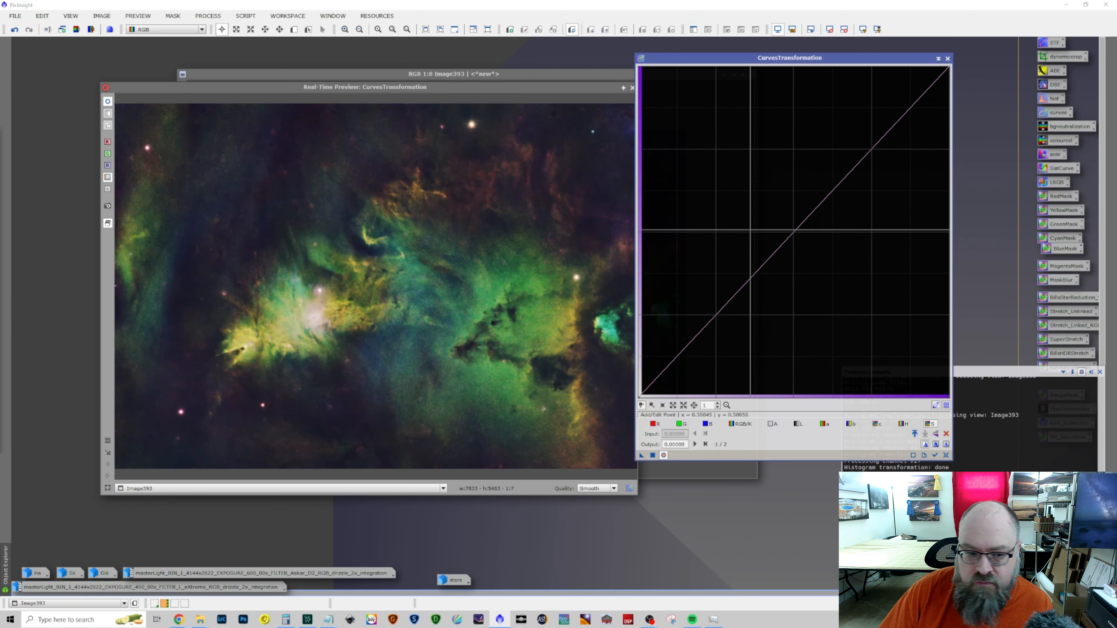
{"action": "left_click_drag", "start_coordinate": [785, 242], "coordinate": [816, 215]}
{"action": "left_click", "coordinate": [664, 456]}
{"action": "left_click", "coordinate": [663, 456]}
{"action": "left_click", "coordinate": [664, 456]}
{"action": "left_click", "coordinate": [663, 455]}
{"action": "left_click_drag", "start_coordinate": [816, 215], "coordinate": [810, 212]}
{"action": "left_click", "coordinate": [664, 455]}
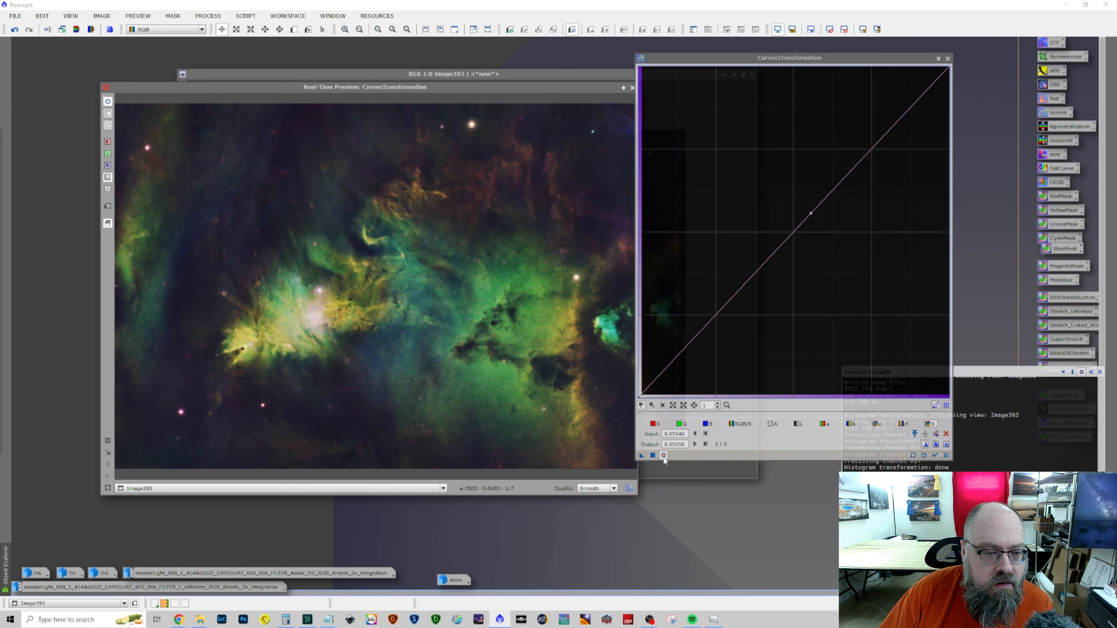
{"action": "left_click", "coordinate": [665, 456]}
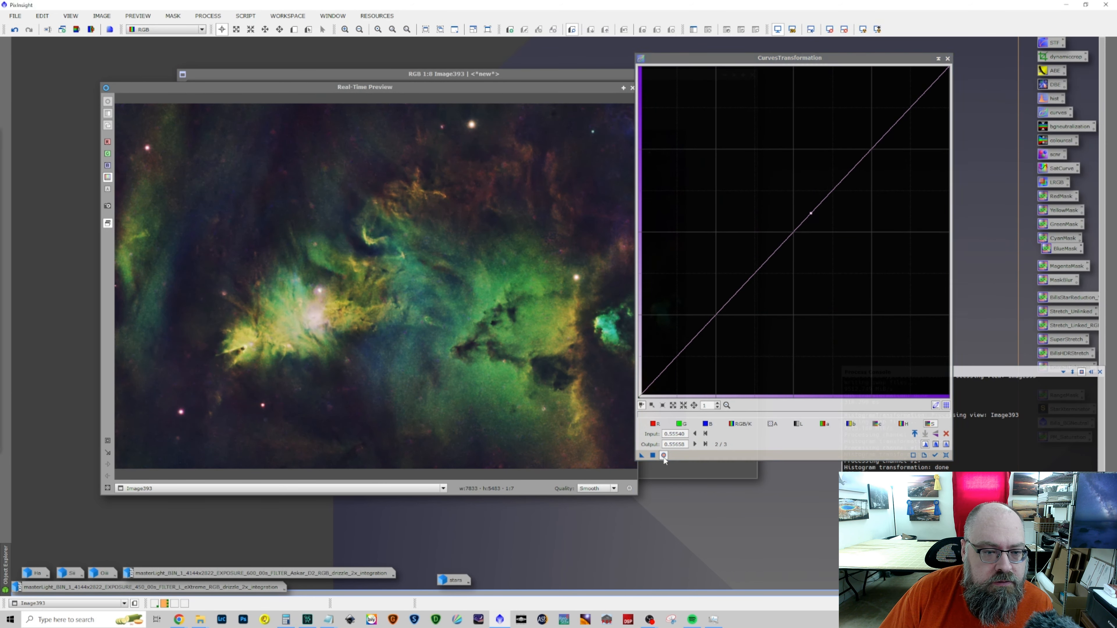
{"action": "left_click", "coordinate": [663, 456]}
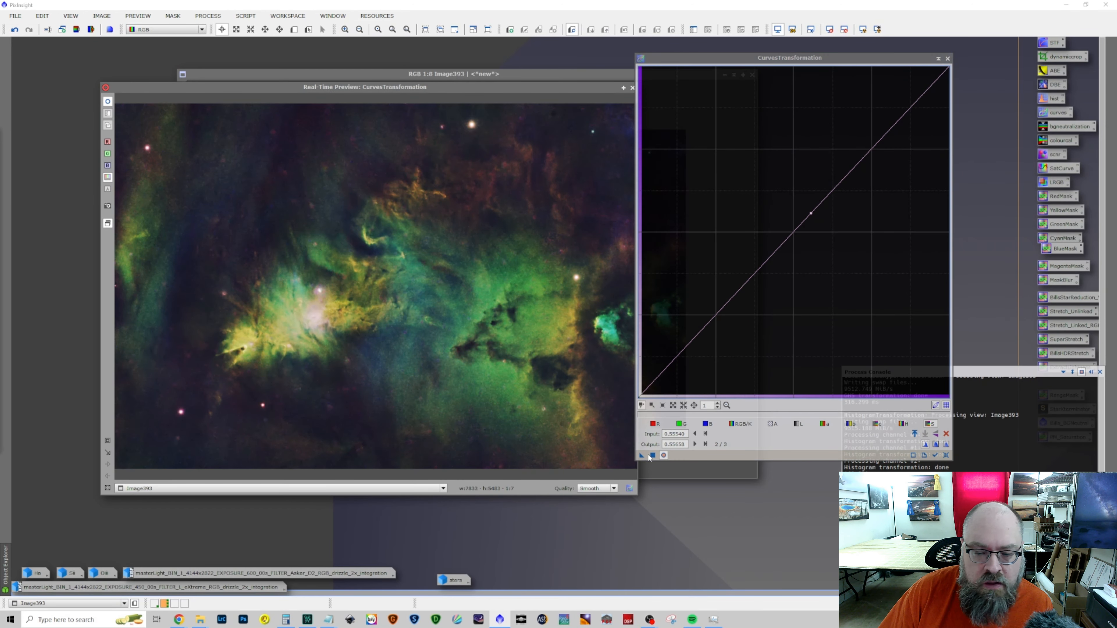
{"action": "left_click", "coordinate": [650, 456]}
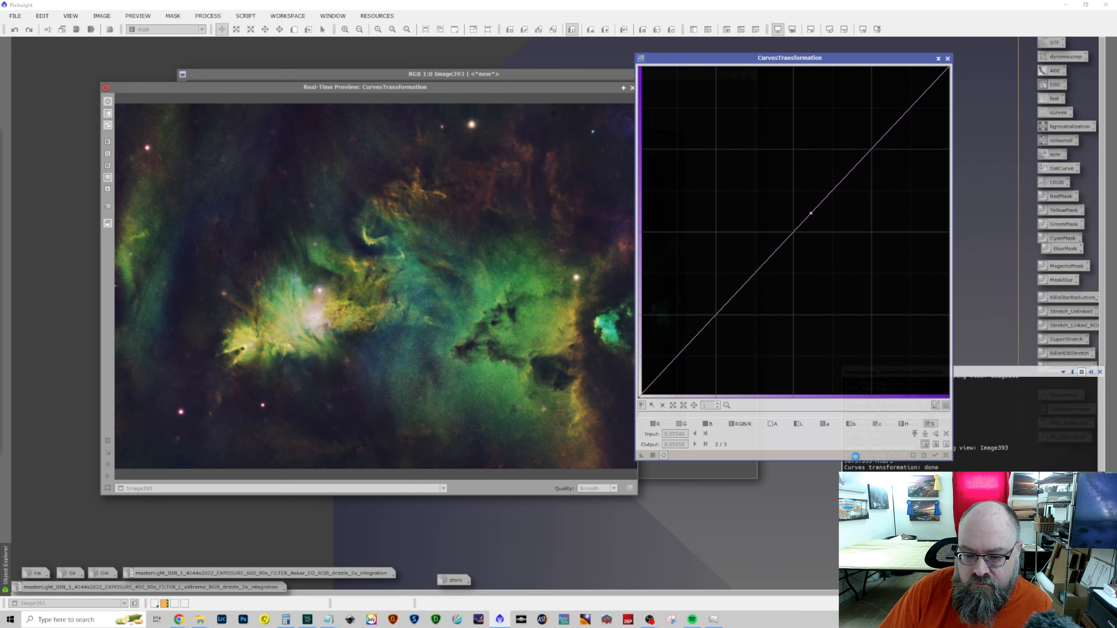
{"action": "left_click", "coordinate": [945, 456]}
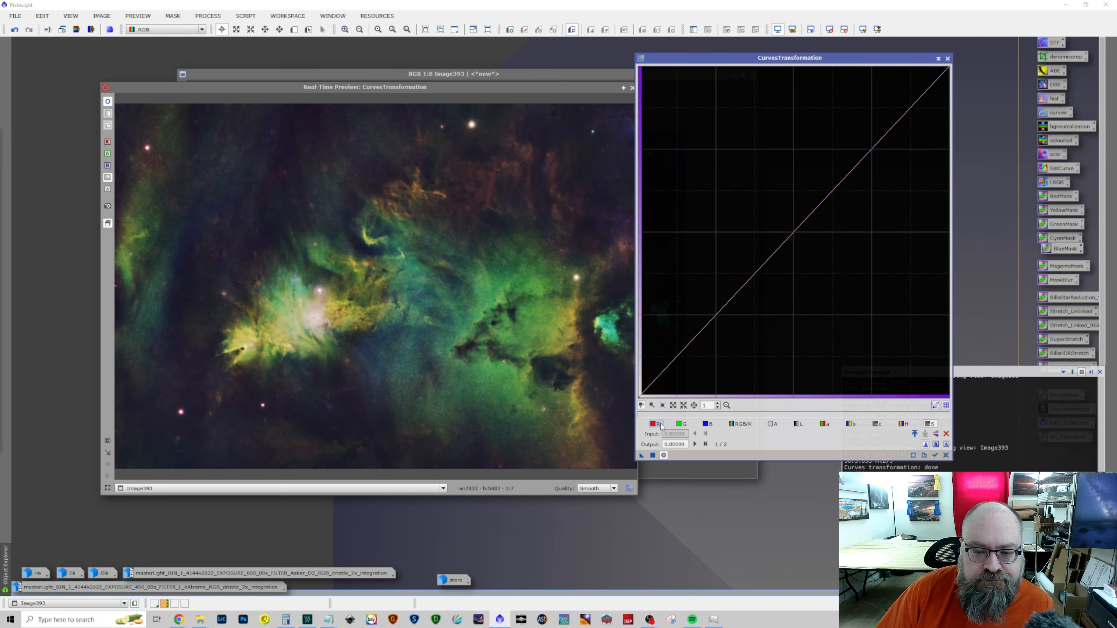
Lower the green channel with a point at input about 0.484, output about 0.450, apply it to Image393, and close the process and preview
{"action": "left_click", "coordinate": [679, 425]}
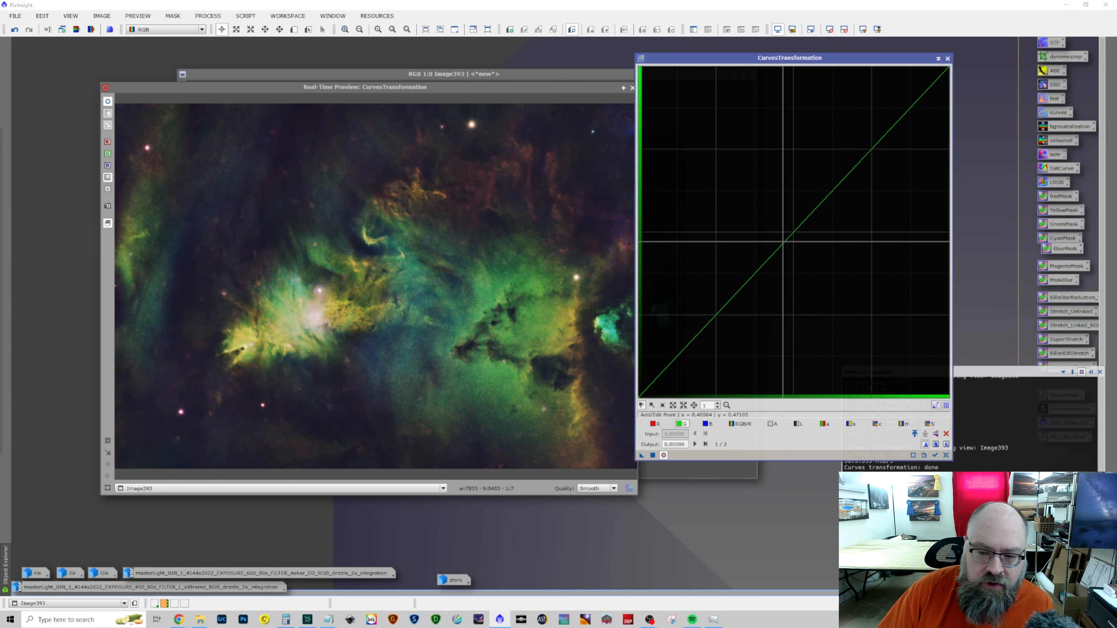
{"action": "left_click", "coordinate": [780, 240]}
{"action": "left_click_drag", "start_coordinate": [779, 240], "coordinate": [788, 248]}
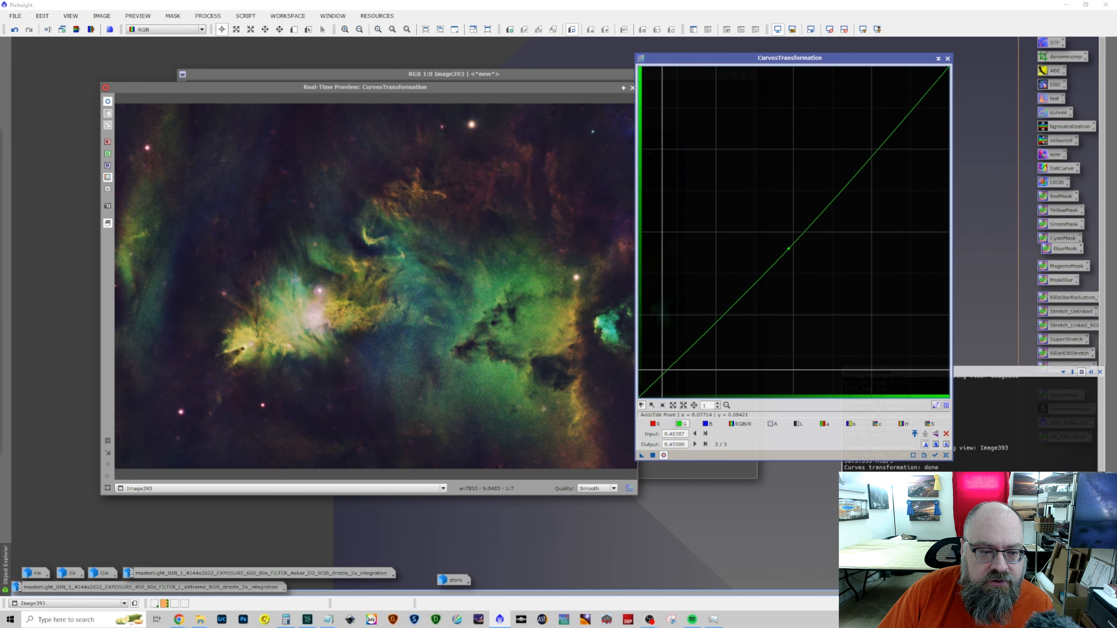
{"action": "left_click", "coordinate": [655, 456]}
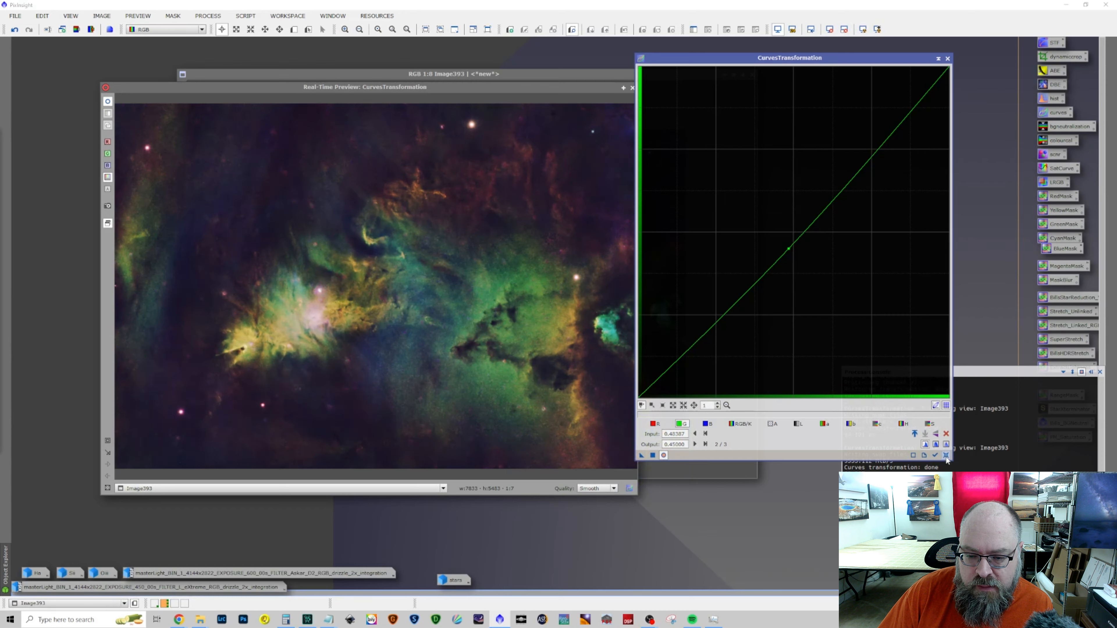
{"action": "left_click", "coordinate": [946, 455]}
{"action": "left_click", "coordinate": [948, 58]}
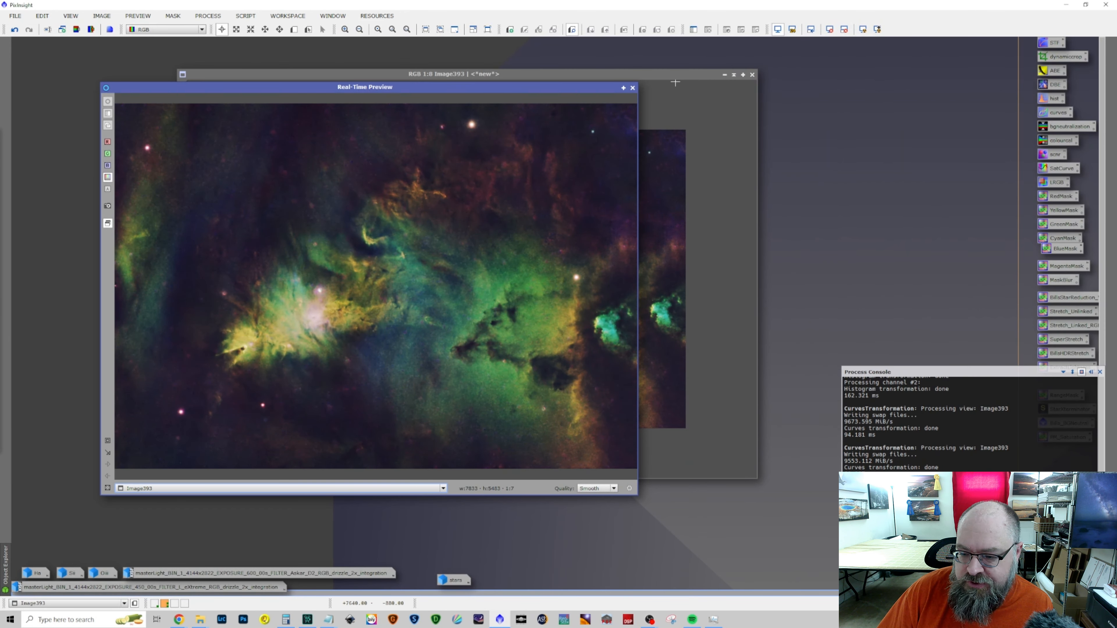
{"action": "left_click", "coordinate": [633, 88]}
Try the CorrectMagentaStars script on Image393 with an amount of 0.50, and undo the correction
{"action": "left_click", "coordinate": [215, 18]}
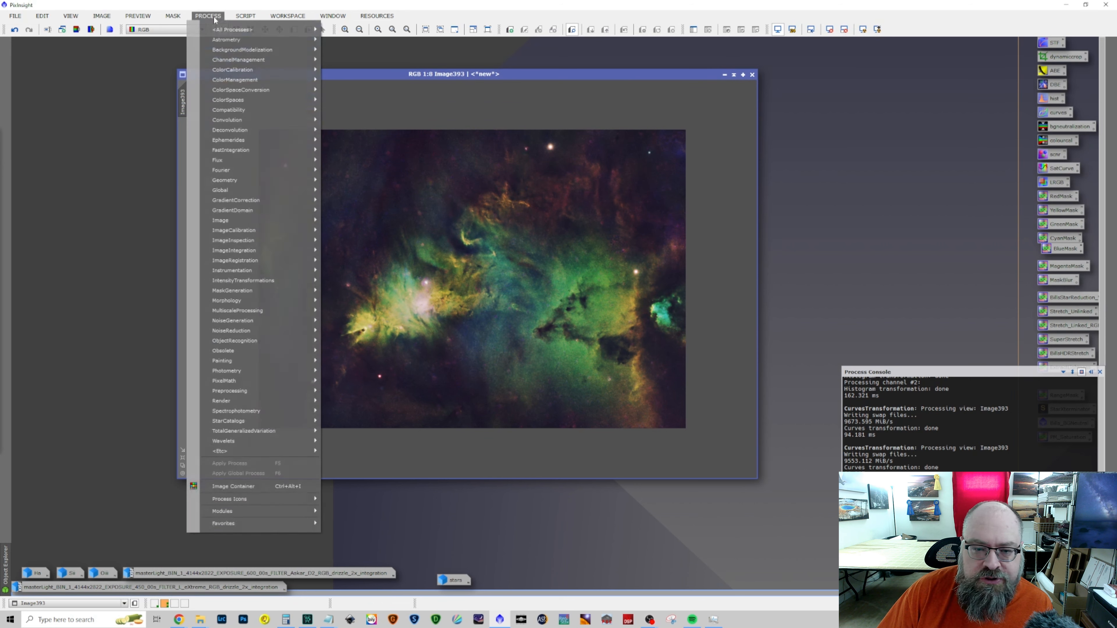
{"action": "mouse_move", "coordinate": [290, 172]}
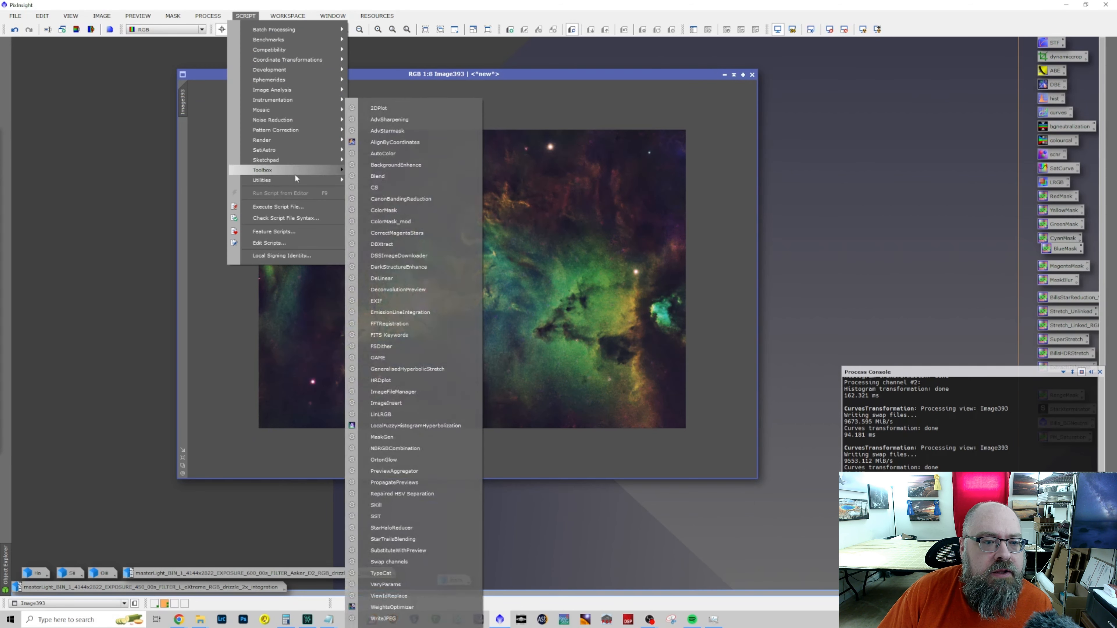
{"action": "left_click", "coordinate": [432, 233]}
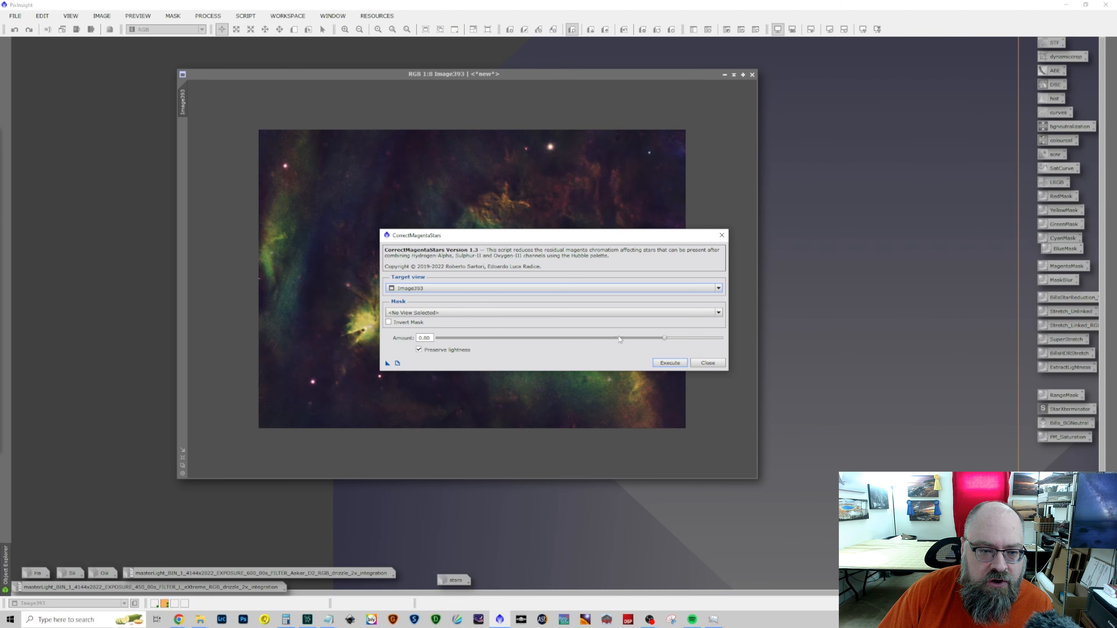
{"action": "left_click_drag", "start_coordinate": [664, 338], "coordinate": [577, 338]}
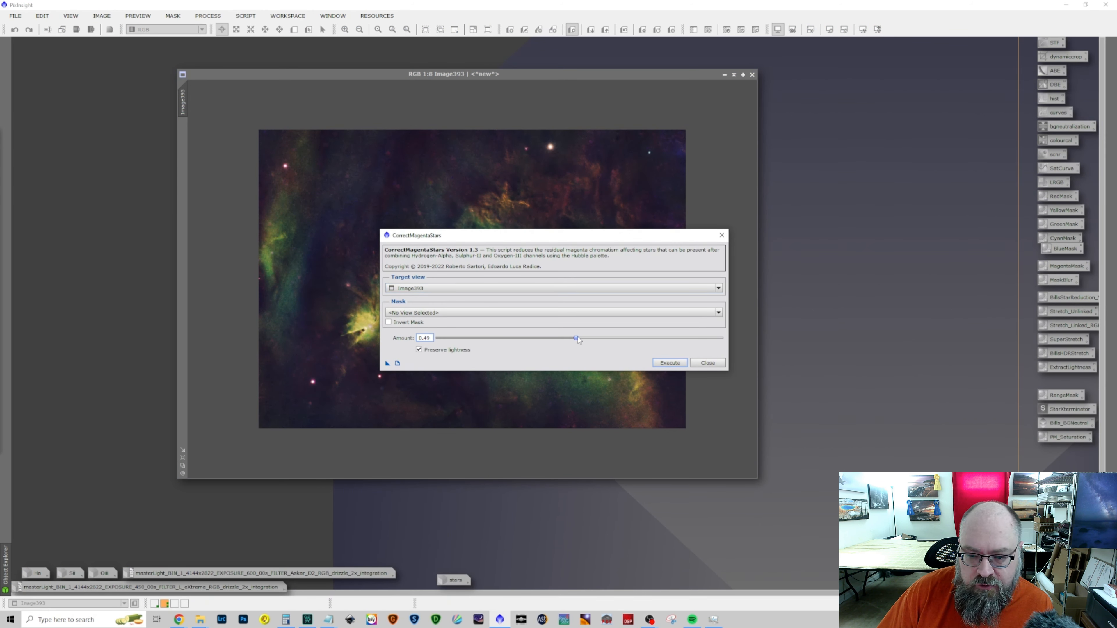
{"action": "left_click_drag", "start_coordinate": [592, 238], "coordinate": [862, 207]}
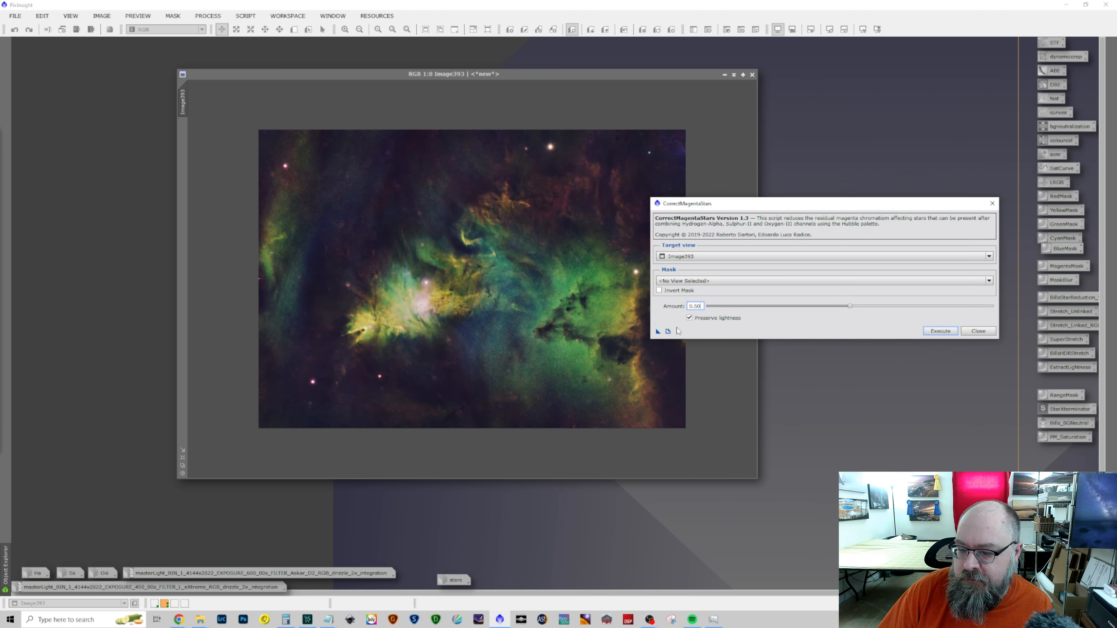
{"action": "left_click", "coordinate": [930, 331]}
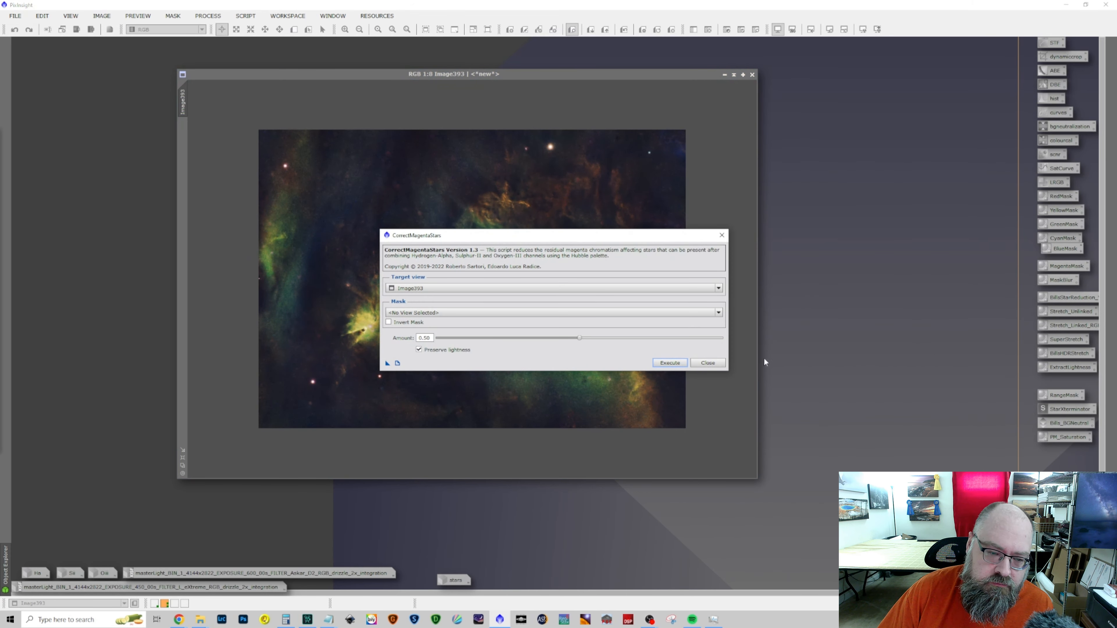
{"action": "left_click", "coordinate": [708, 362]}
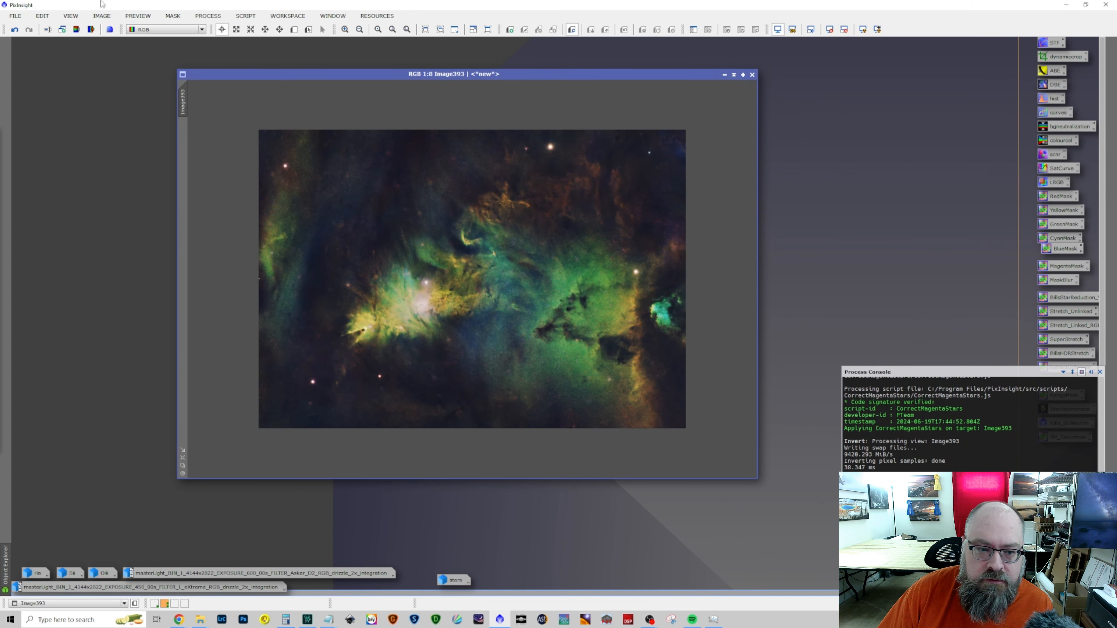
{"action": "left_click", "coordinate": [15, 30]}
{"action": "left_click", "coordinate": [15, 29]}
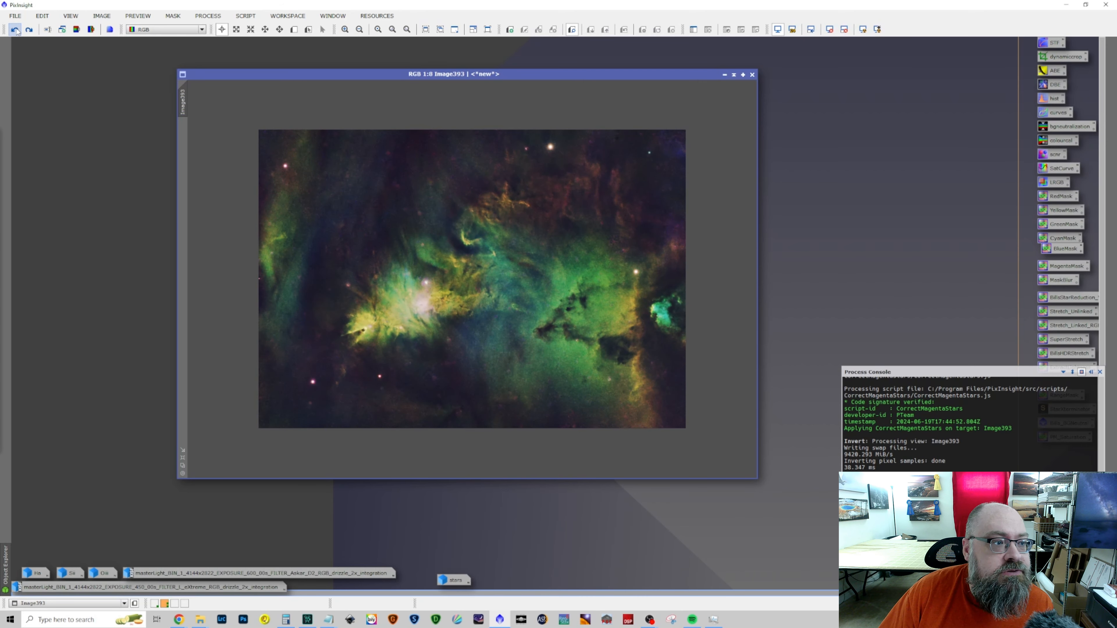
Run the CorrectMagentaStars script on Image393 with an amount of about 0.33 and close the script
{"action": "left_click", "coordinate": [207, 16]}
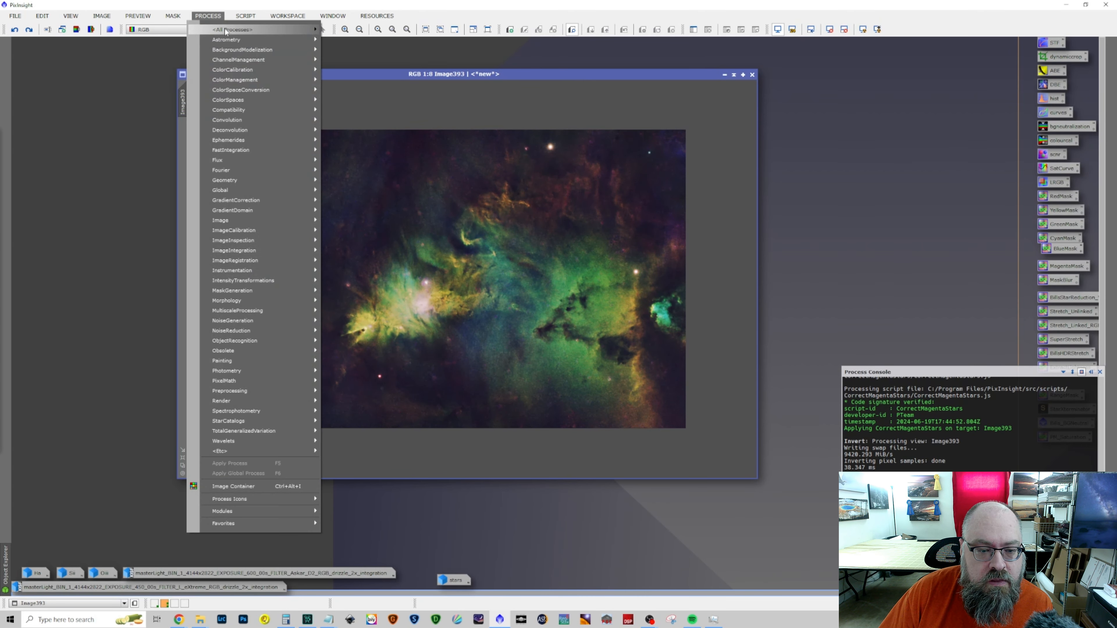
{"action": "mouse_move", "coordinate": [245, 16]}
{"action": "mouse_move", "coordinate": [280, 181]}
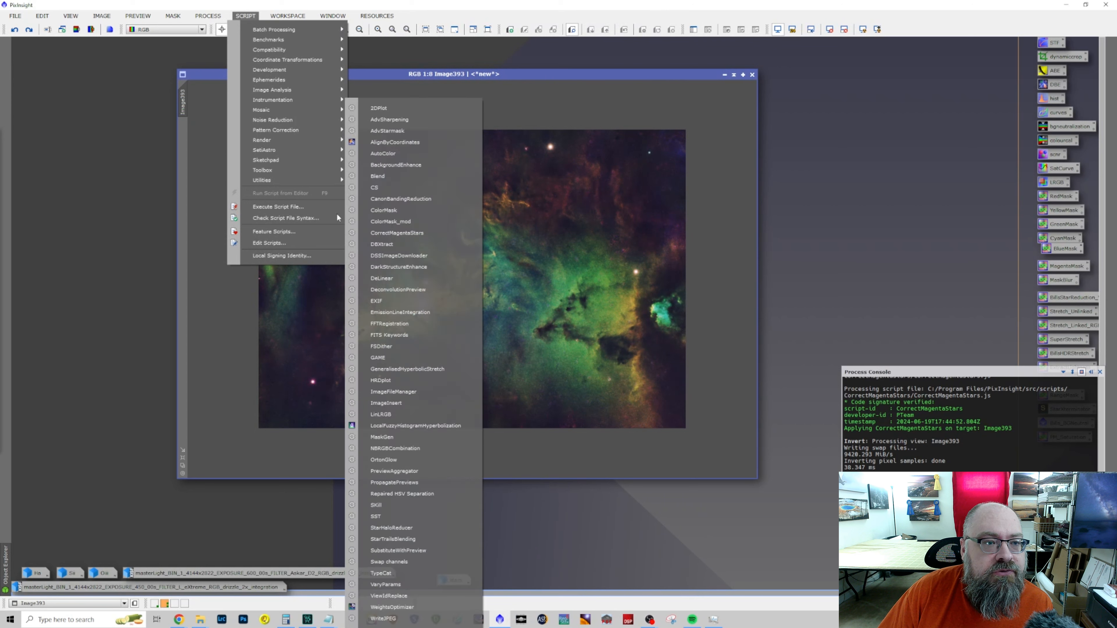
{"action": "left_click", "coordinate": [394, 234]}
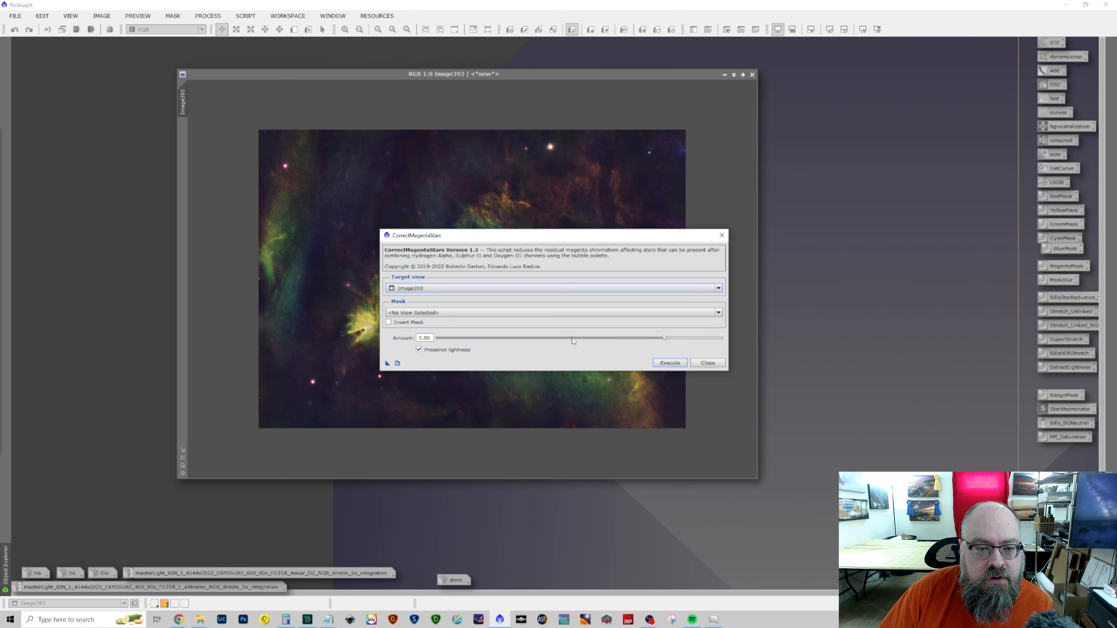
{"action": "left_click_drag", "start_coordinate": [665, 339], "coordinate": [541, 337]}
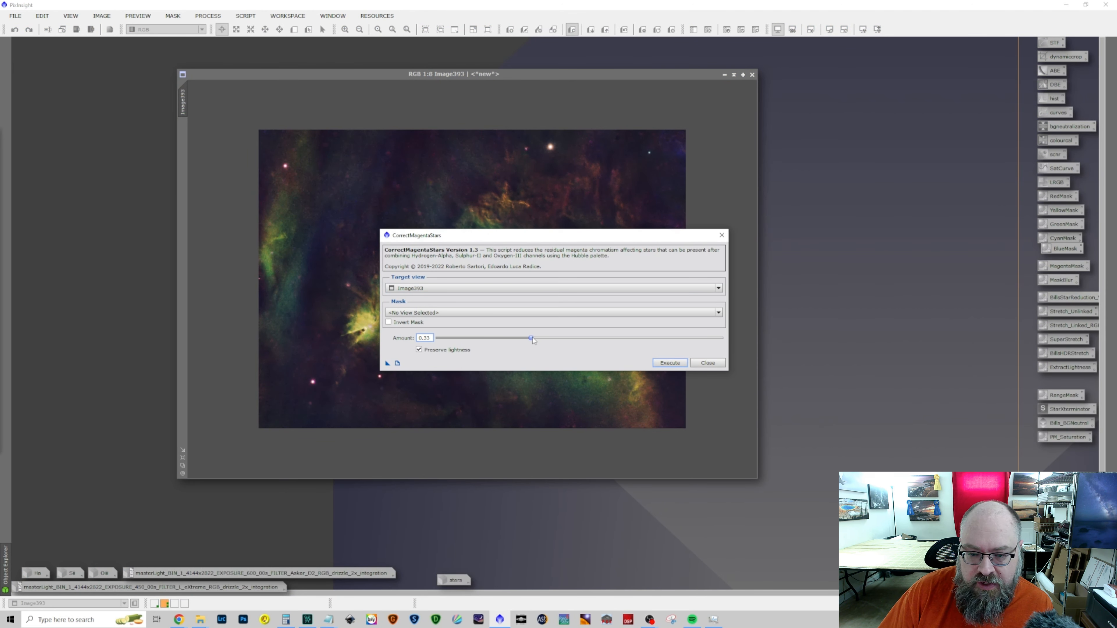
{"action": "left_click", "coordinate": [669, 362]}
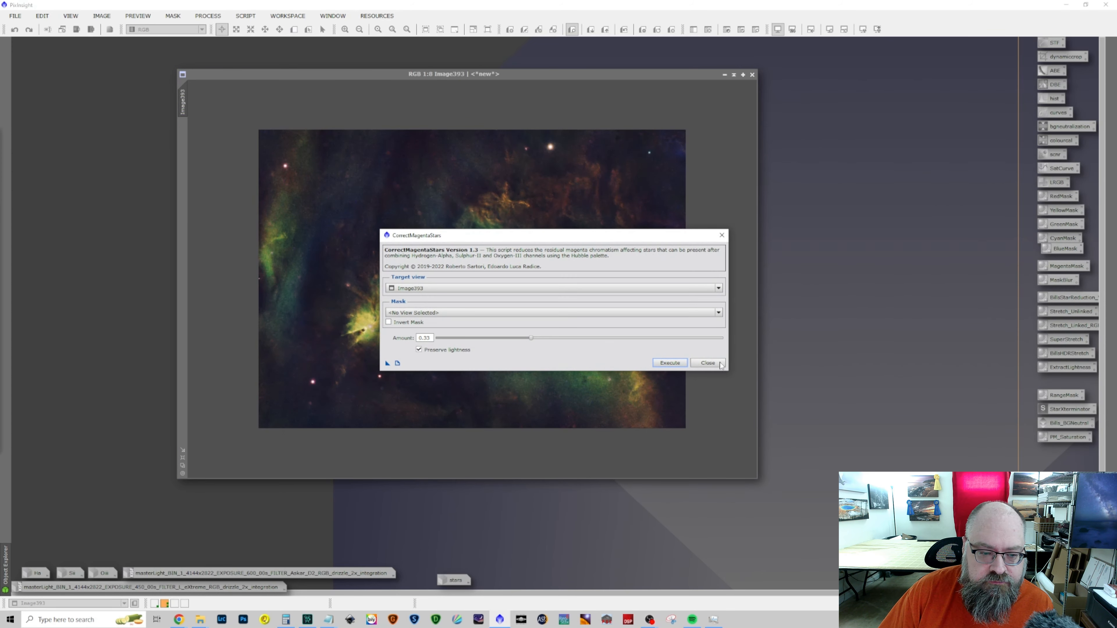
{"action": "left_click", "coordinate": [708, 363]}
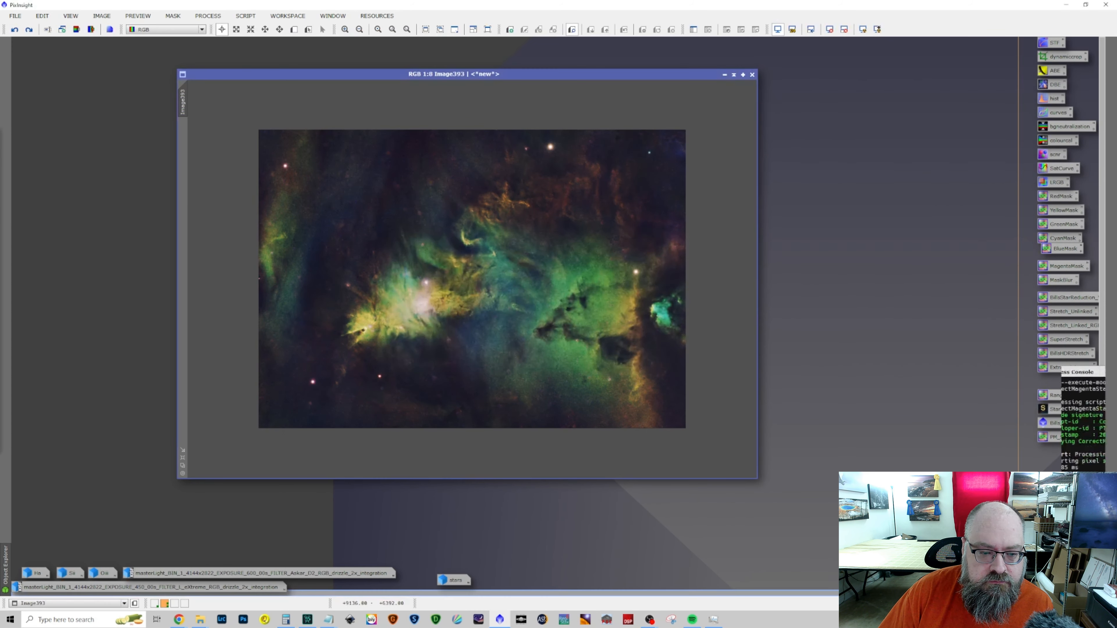
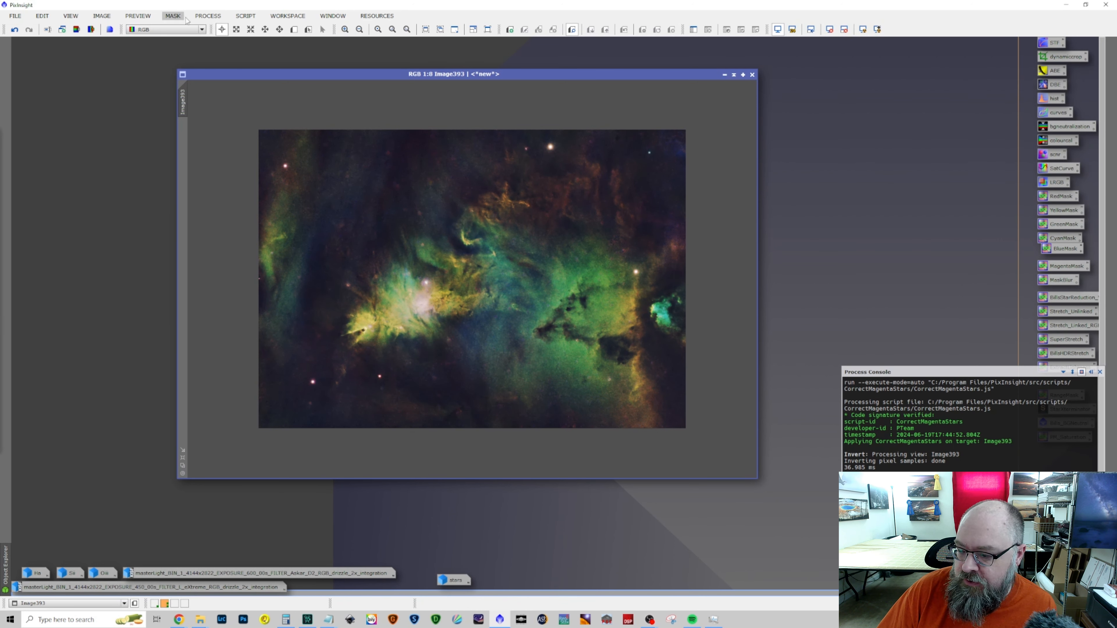
Start NarrowbandNormalization with a real-time preview of Image393 and set its palette to SHO
{"action": "left_click", "coordinate": [175, 18]}
{"action": "left_click", "coordinate": [210, 19]}
{"action": "left_click", "coordinate": [207, 15]}
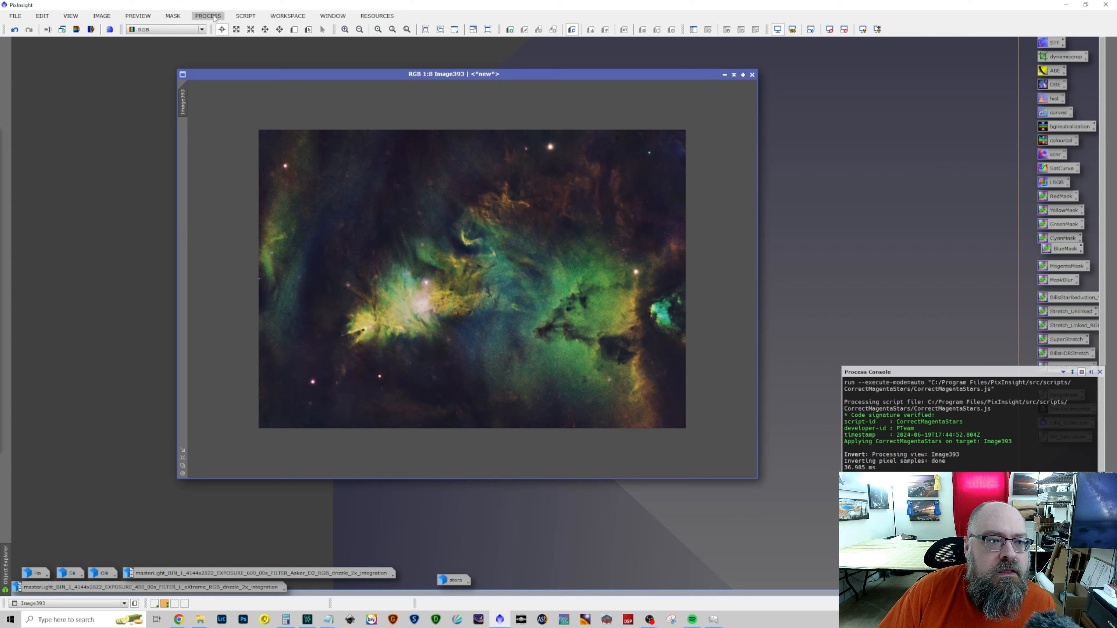
{"action": "mouse_move", "coordinate": [218, 29]}
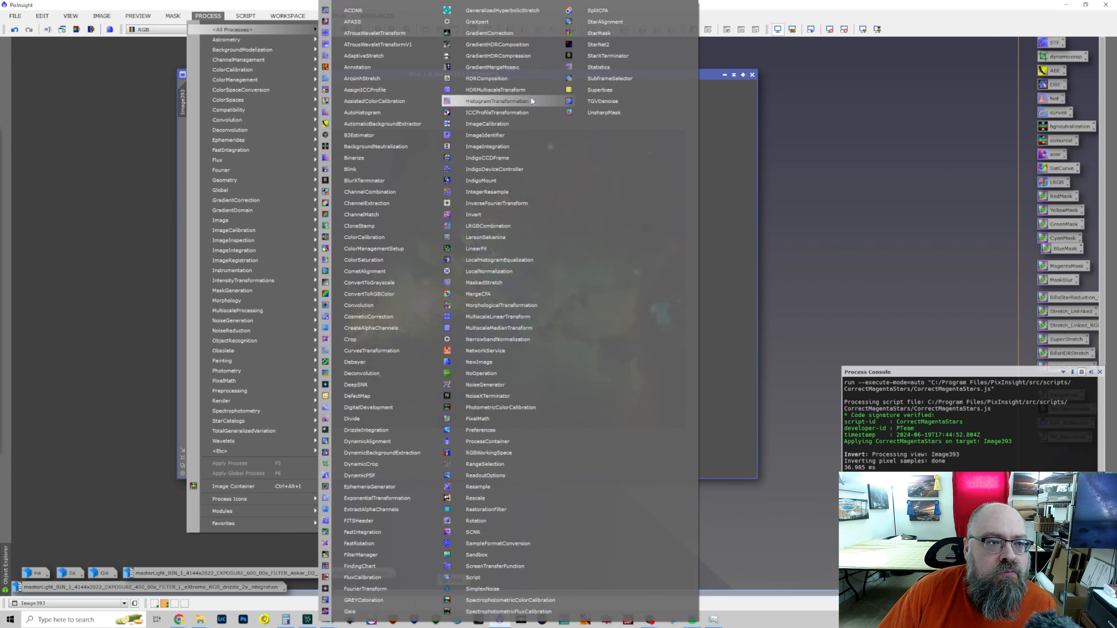
{"action": "left_click", "coordinate": [514, 339]}
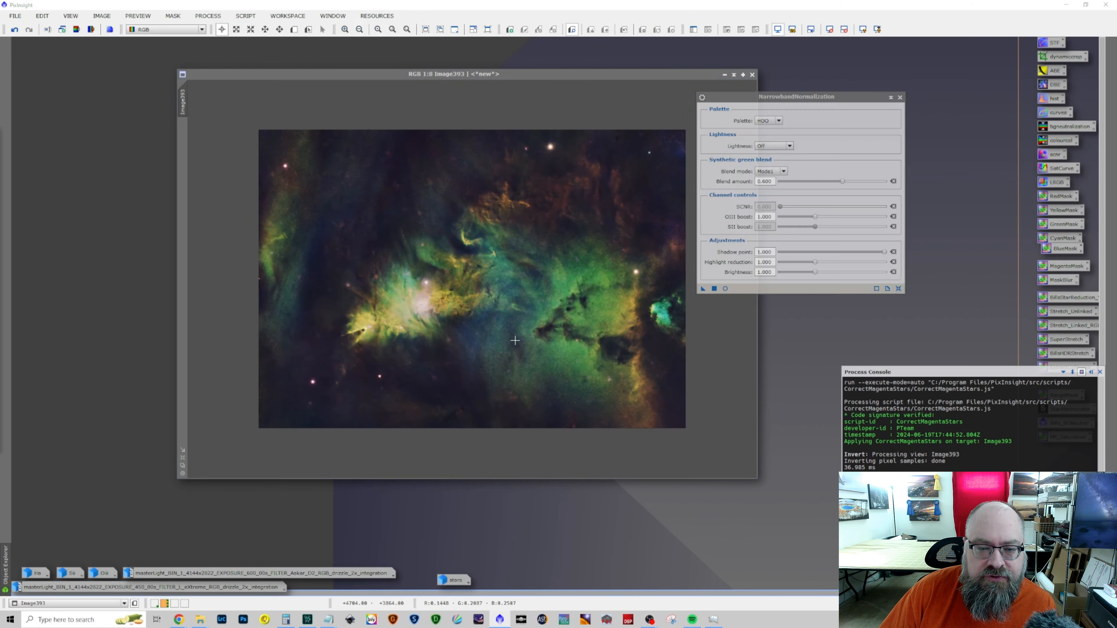
{"action": "left_click", "coordinate": [725, 288]}
{"action": "left_click", "coordinate": [780, 120]}
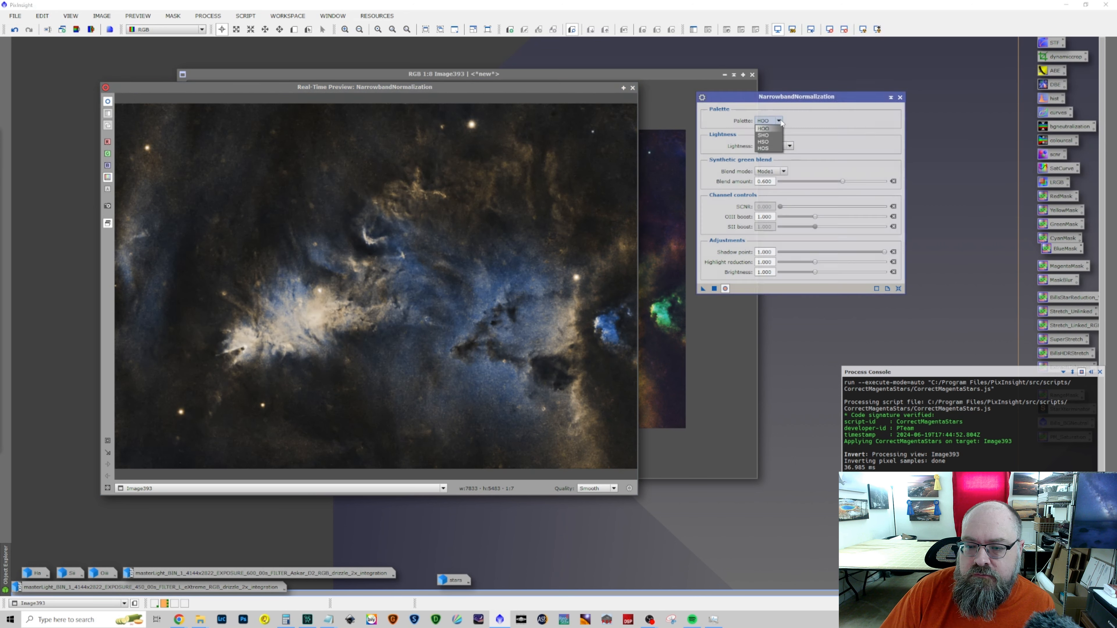
{"action": "left_click", "coordinate": [776, 135]}
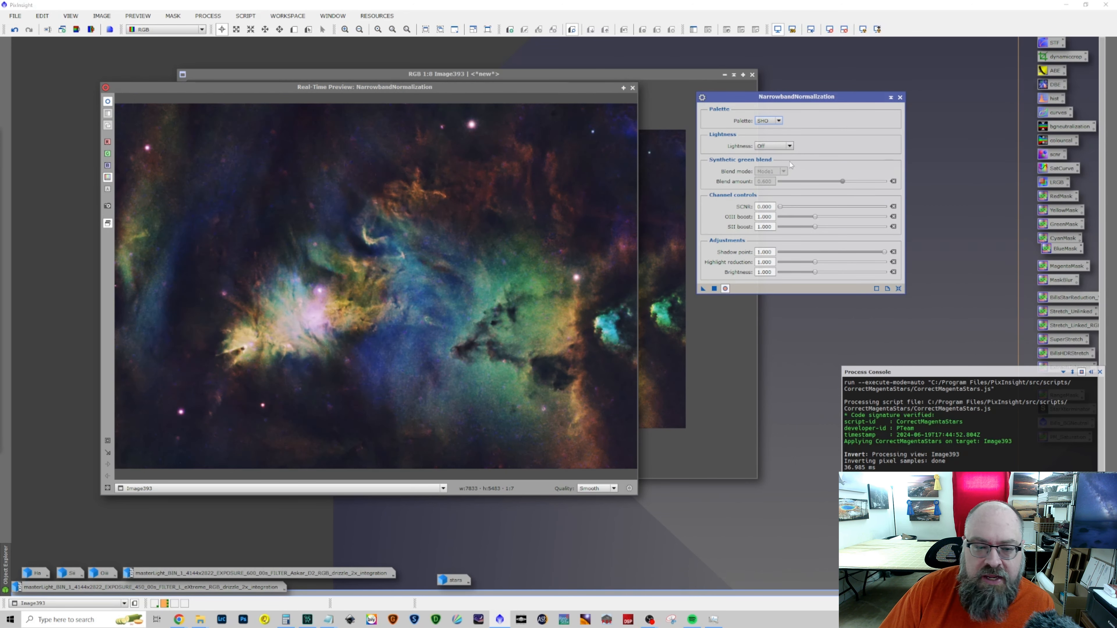
Set the OIII boost to about 0.870, SII boost to about 1.152, highlight reduction to about 1.247 and brightness to about 1.1
{"action": "left_click_drag", "start_coordinate": [815, 220], "coordinate": [788, 220]}
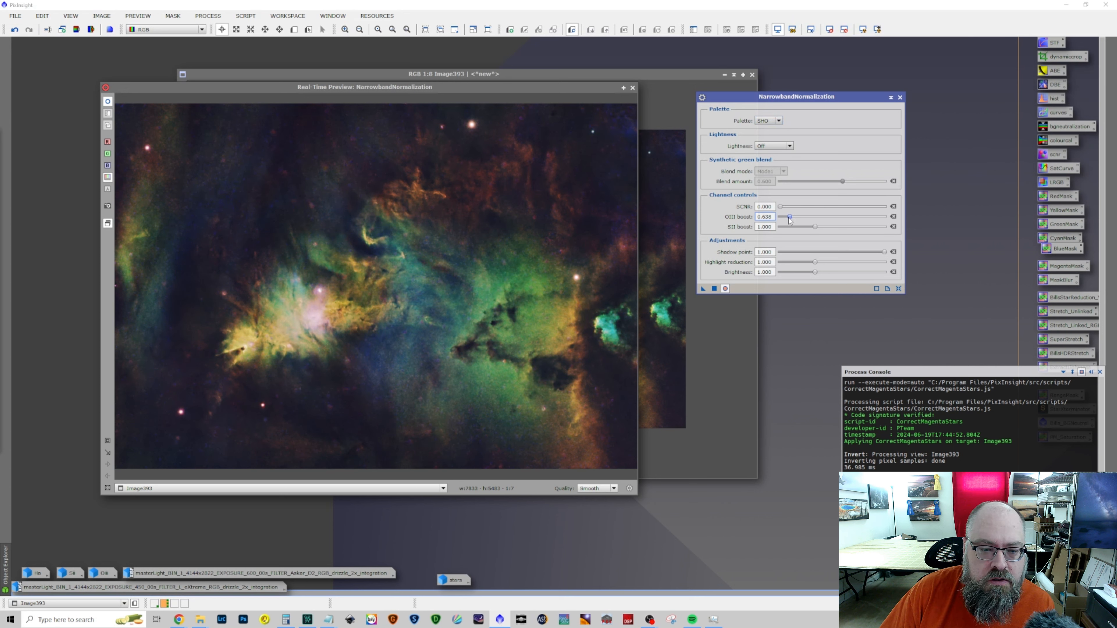
{"action": "left_click_drag", "start_coordinate": [805, 218], "coordinate": [829, 230]}
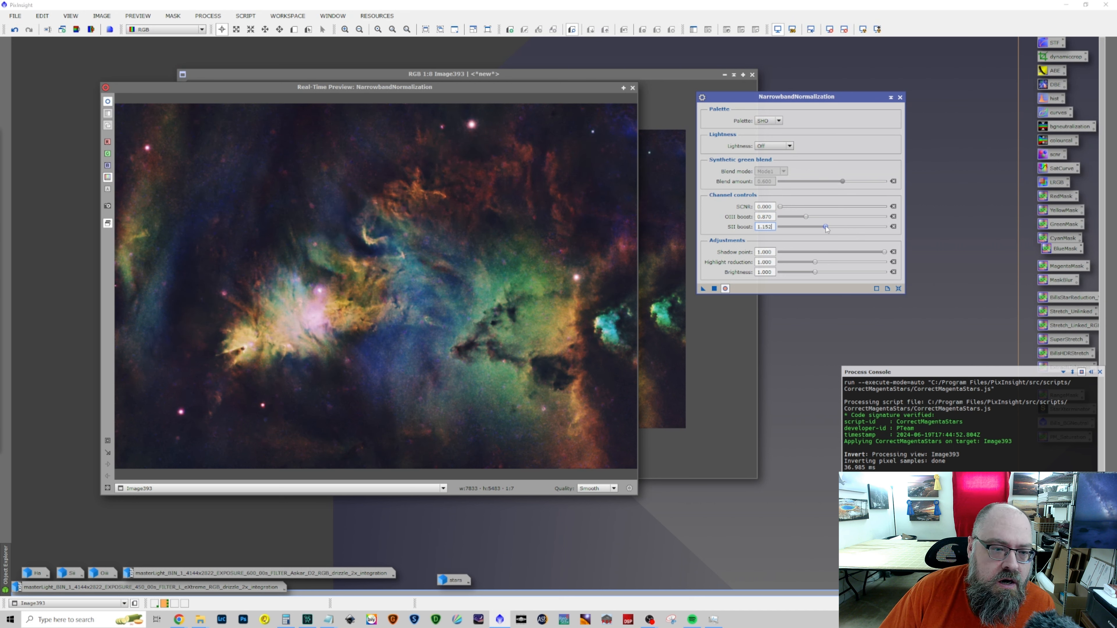
{"action": "mouse_move", "coordinate": [814, 262]}
{"action": "left_mouse_down"}
{"action": "mouse_move", "coordinate": [834, 262]}
{"action": "mouse_move", "coordinate": [810, 263]}
{"action": "mouse_move", "coordinate": [831, 262]}
{"action": "mouse_move", "coordinate": [822, 273]}
{"action": "left_mouse_up"}
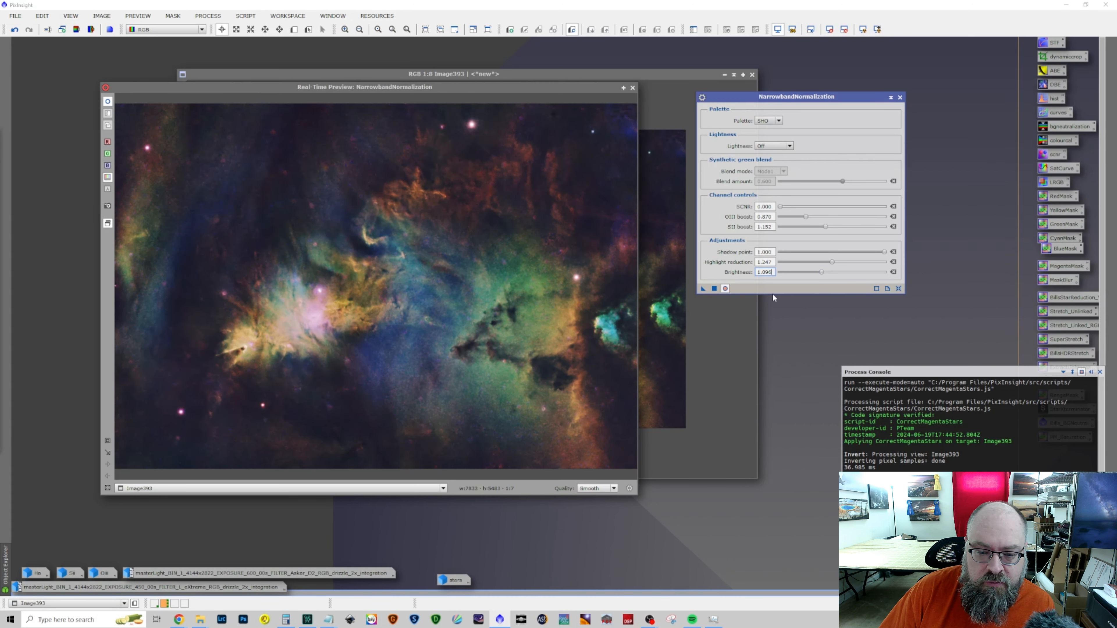
Compare the normalization preview with the original, apply it to Image393, reset the settings, and close the process and preview
{"action": "left_click", "coordinate": [725, 289]}
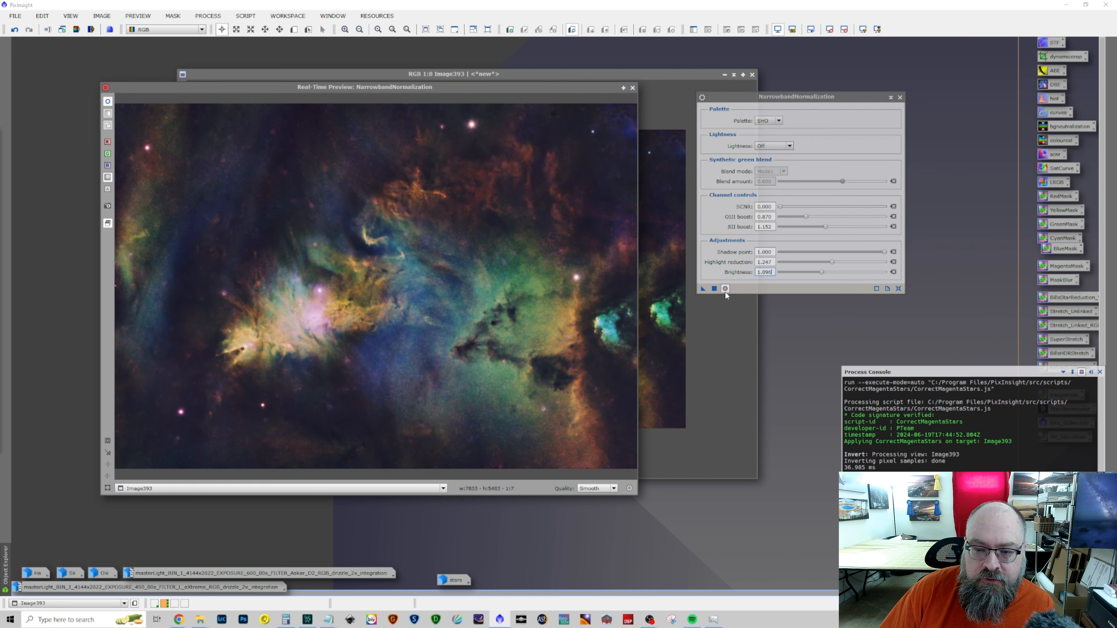
{"action": "left_click", "coordinate": [725, 291]}
{"action": "left_click", "coordinate": [725, 291]}
{"action": "left_click", "coordinate": [726, 290]}
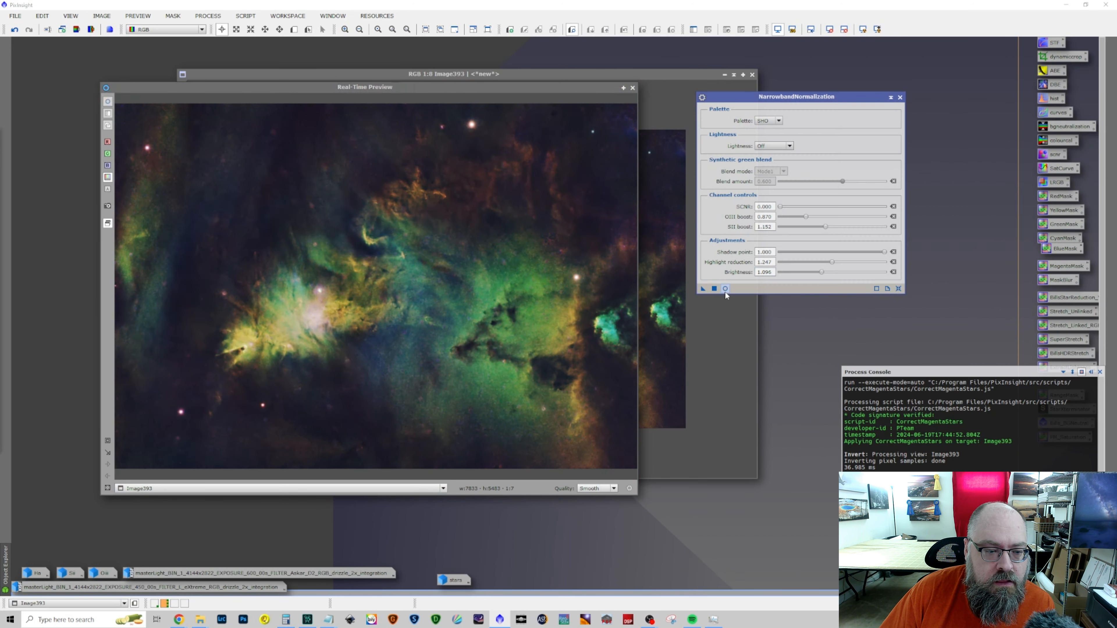
{"action": "left_click", "coordinate": [725, 291]}
{"action": "left_click", "coordinate": [715, 290]}
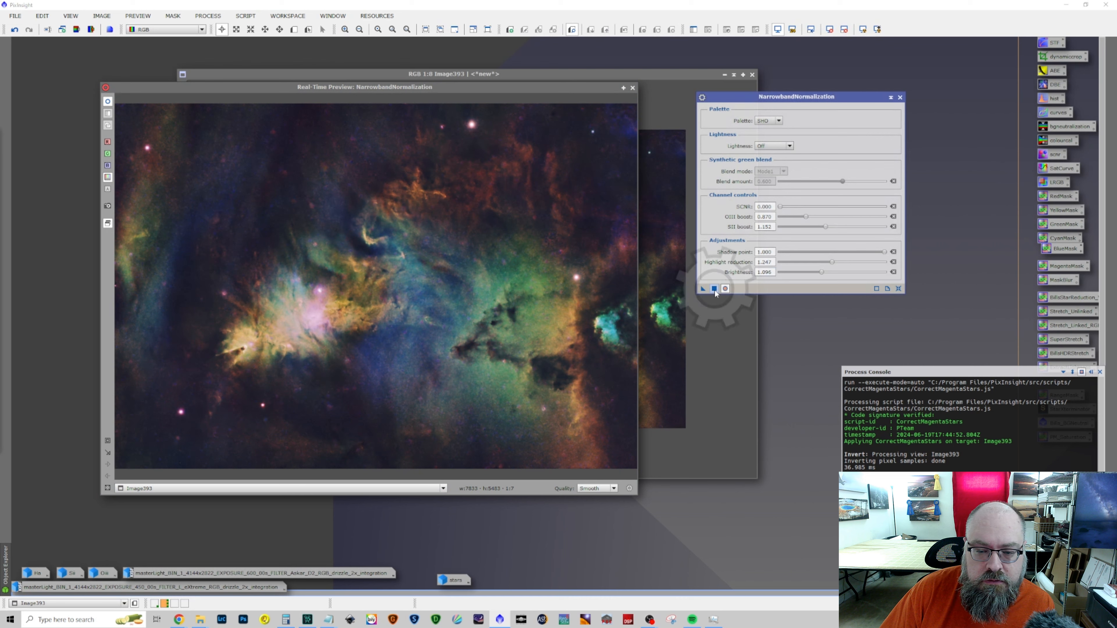
{"action": "left_click", "coordinate": [898, 289]}
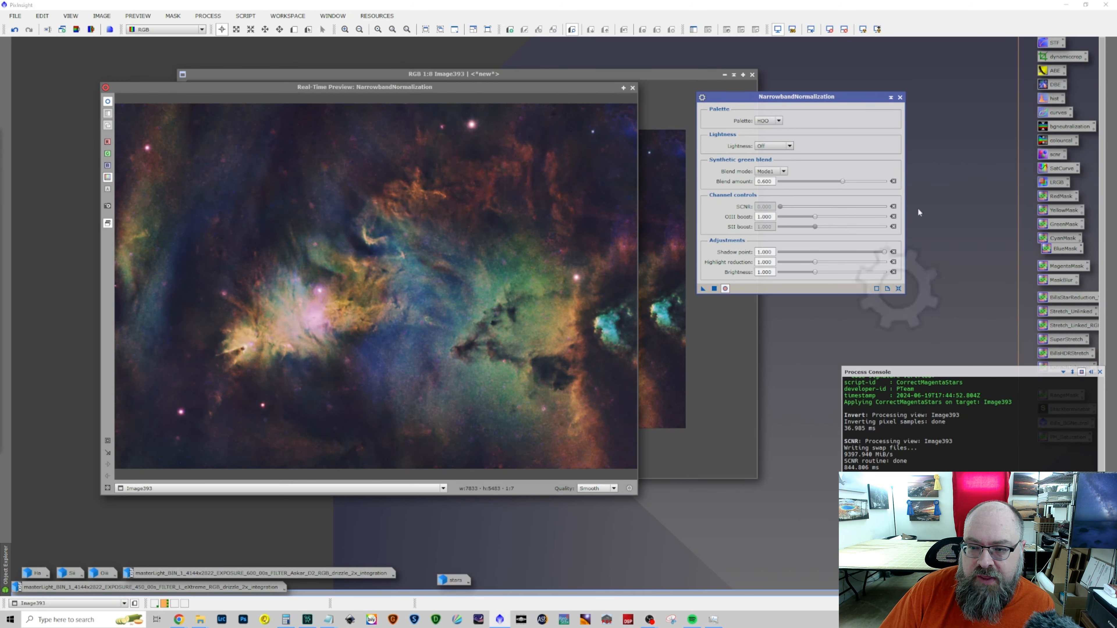
{"action": "left_click", "coordinate": [899, 97]}
{"action": "left_click", "coordinate": [632, 88]}
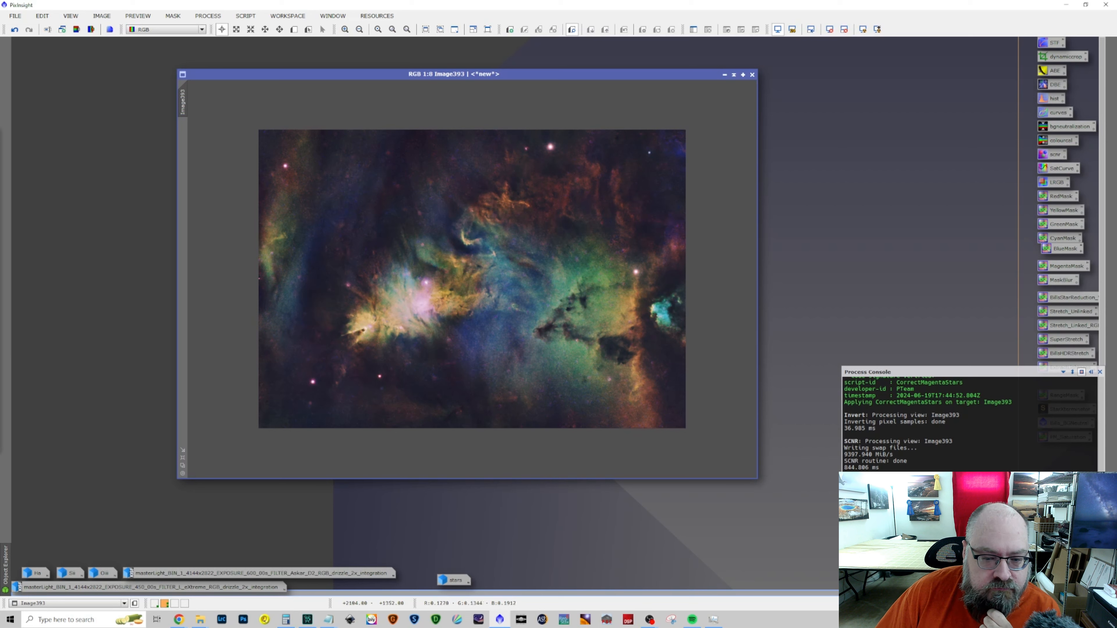
Run the CorrectMagentaStars script on the normalized Image393 with an amount of about 0.33, keeping lightness preserved, and close the script
{"action": "left_click", "coordinate": [246, 16]}
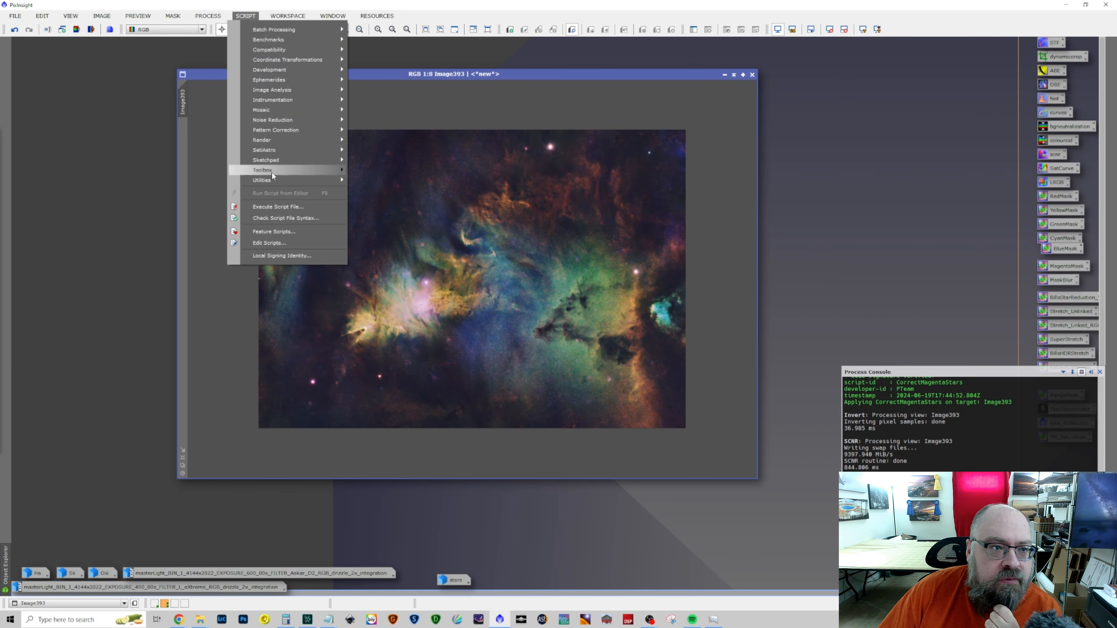
{"action": "mouse_move", "coordinate": [273, 176]}
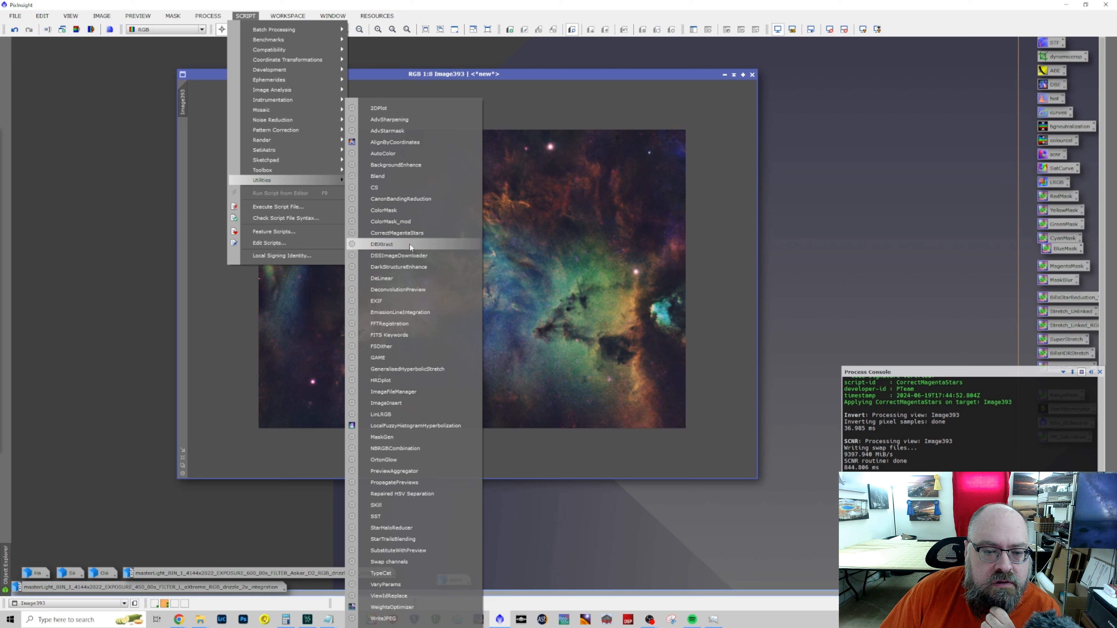
{"action": "left_click", "coordinate": [397, 234]}
{"action": "left_click_drag", "start_coordinate": [660, 342], "coordinate": [538, 338]}
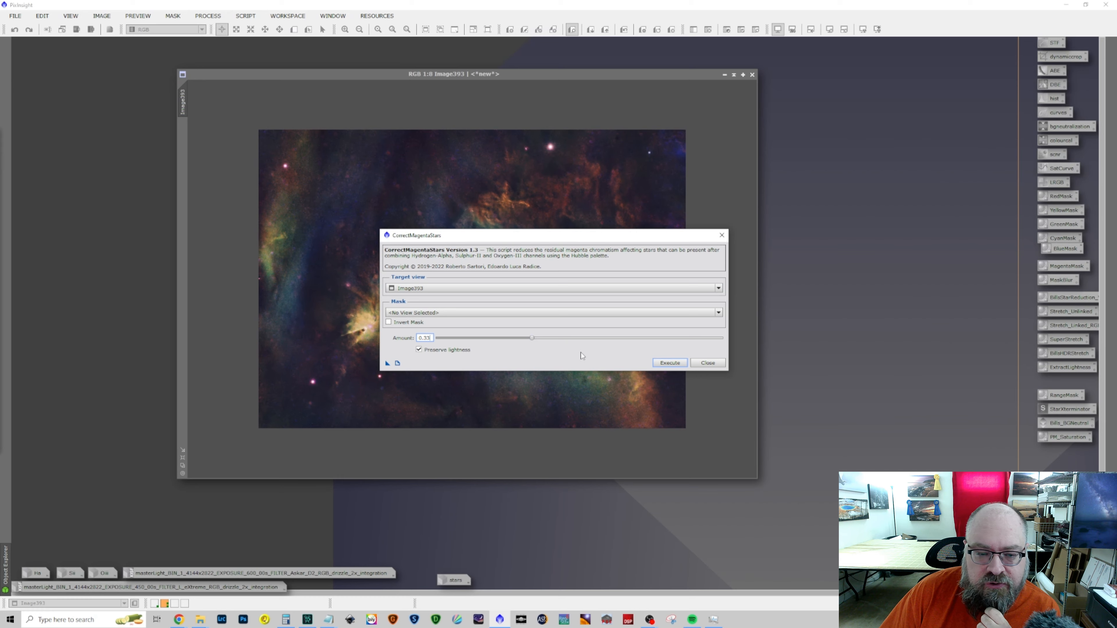
{"action": "left_click", "coordinate": [655, 362]}
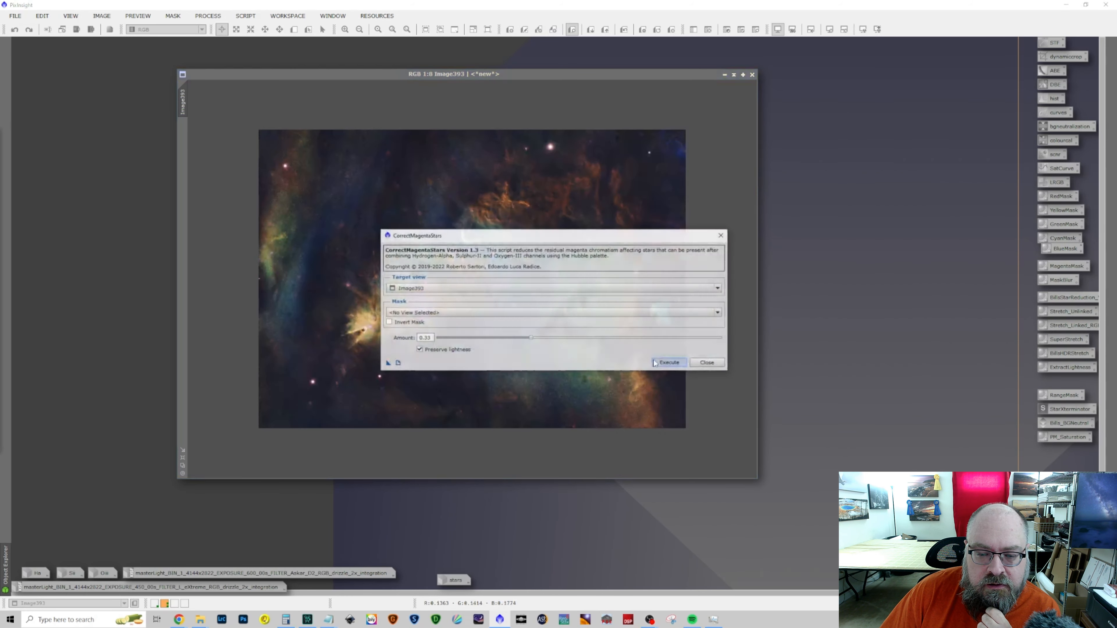
{"action": "left_click", "coordinate": [716, 365]}
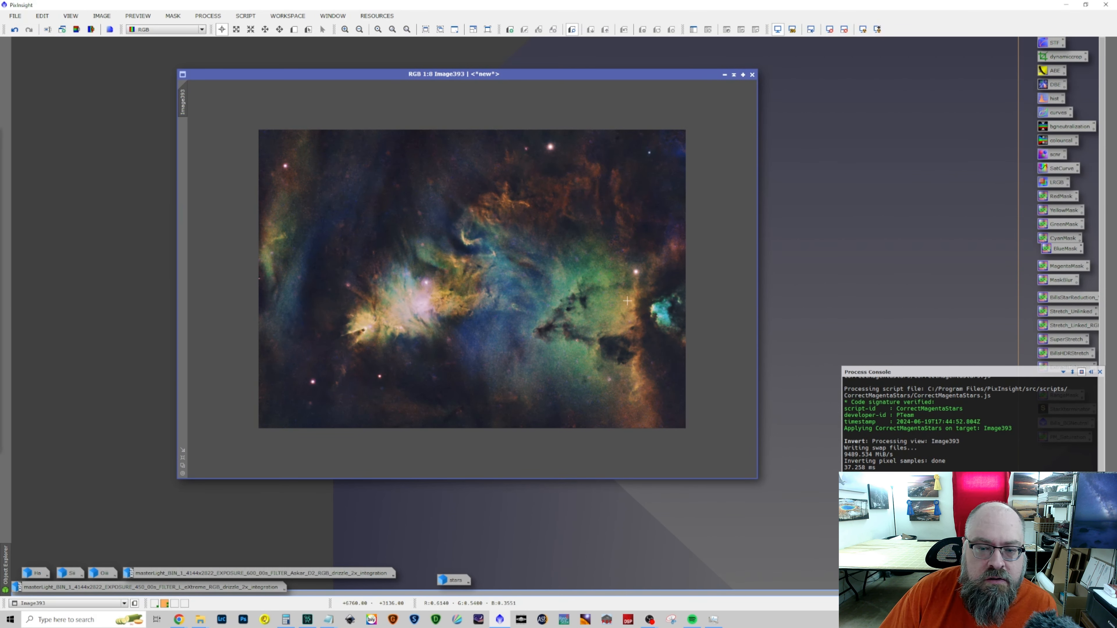
Shape a previewed red channel curve in CurvesTransformation with points at input about 0.470, output about 0.528 and input about 0.12, output about 0.11
{"action": "left_click", "coordinate": [206, 16]}
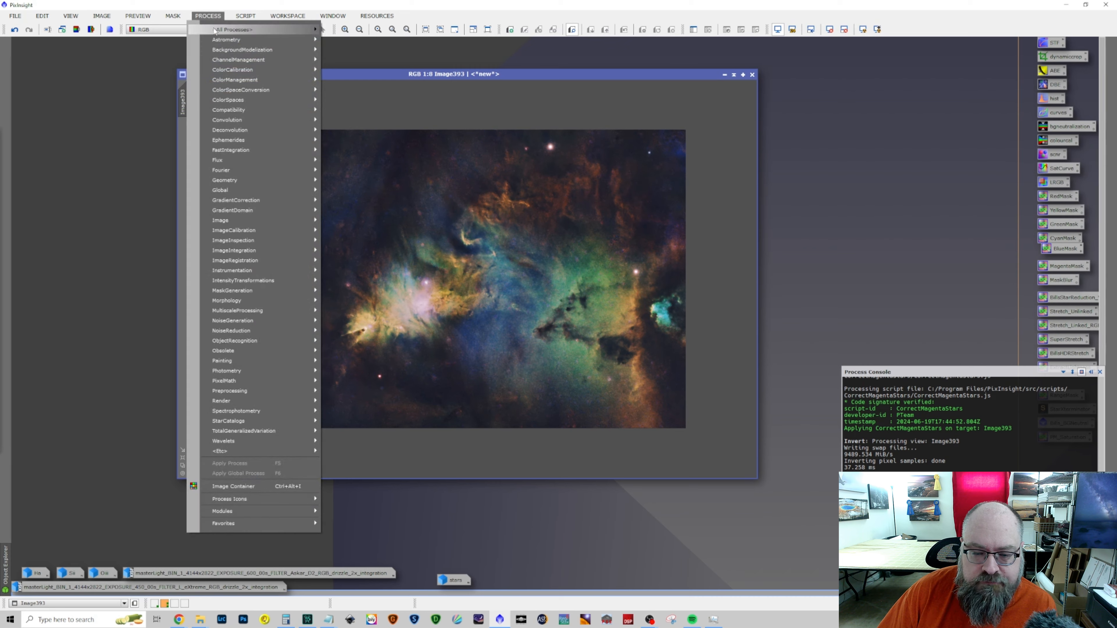
{"action": "mouse_move", "coordinate": [215, 30]}
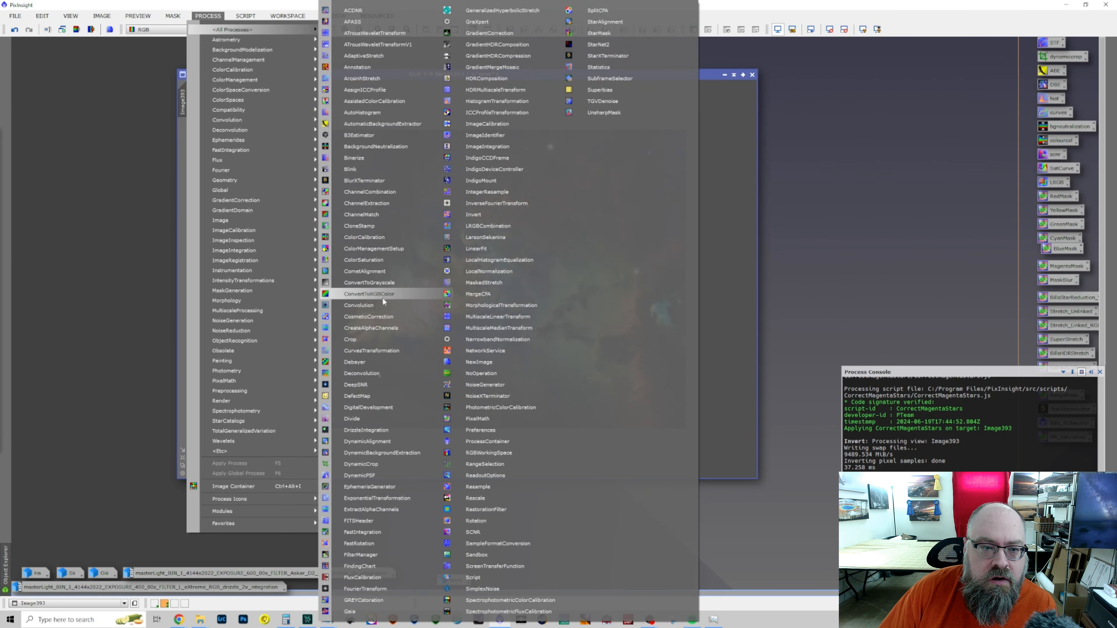
{"action": "left_click", "coordinate": [381, 350]}
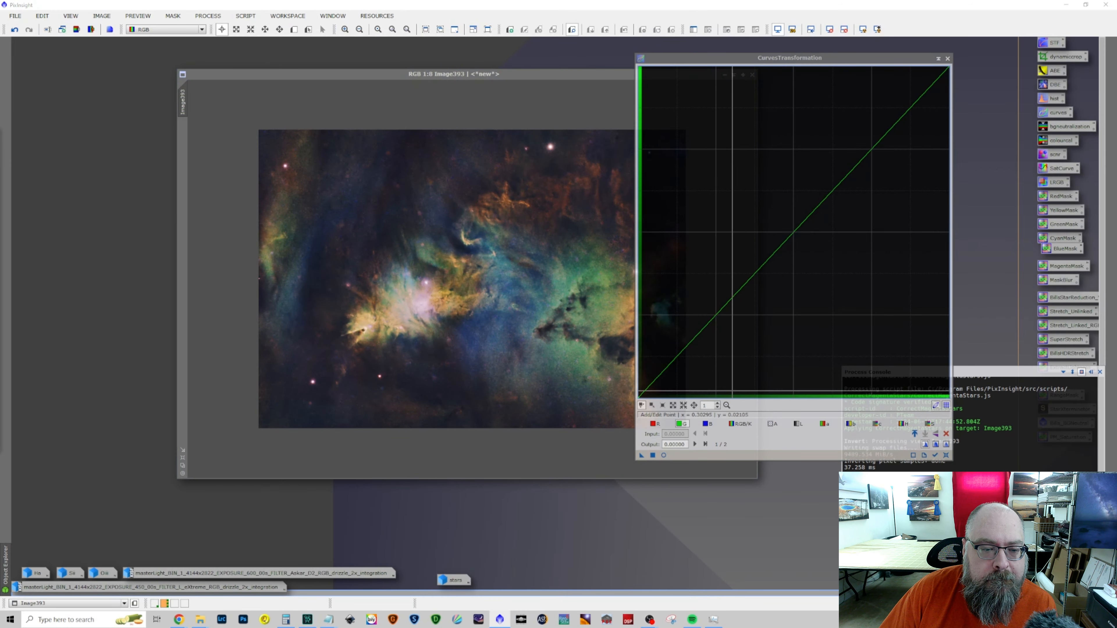
{"action": "left_click", "coordinate": [655, 423]}
{"action": "left_click_drag", "start_coordinate": [795, 229], "coordinate": [785, 223]}
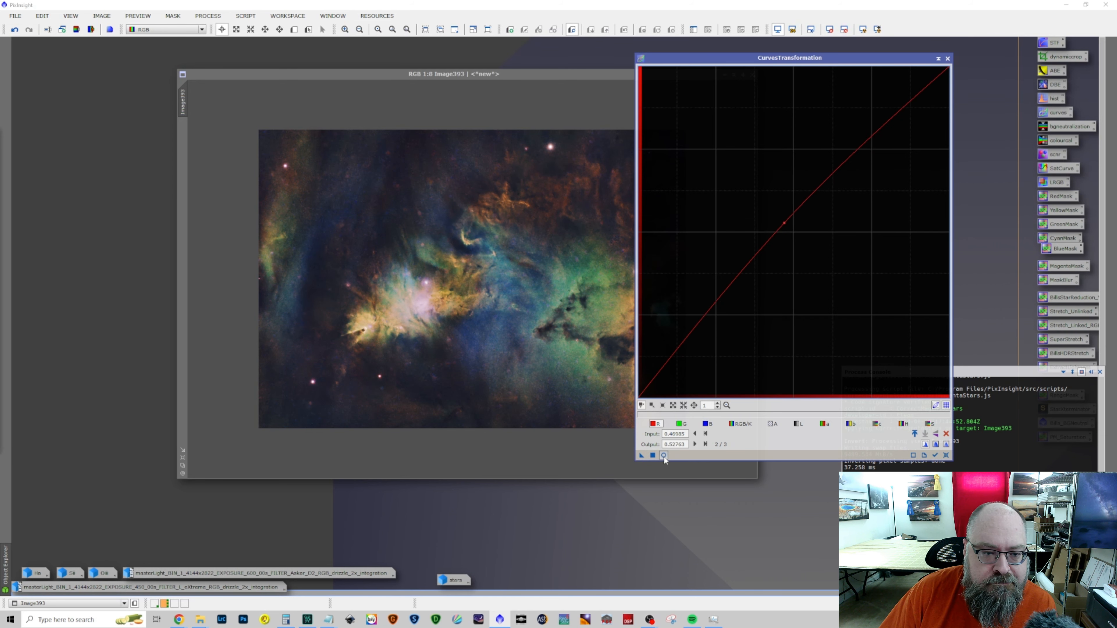
{"action": "left_click", "coordinate": [663, 455]}
{"action": "left_click", "coordinate": [670, 357]}
{"action": "left_click_drag", "start_coordinate": [668, 358], "coordinate": [674, 361]}
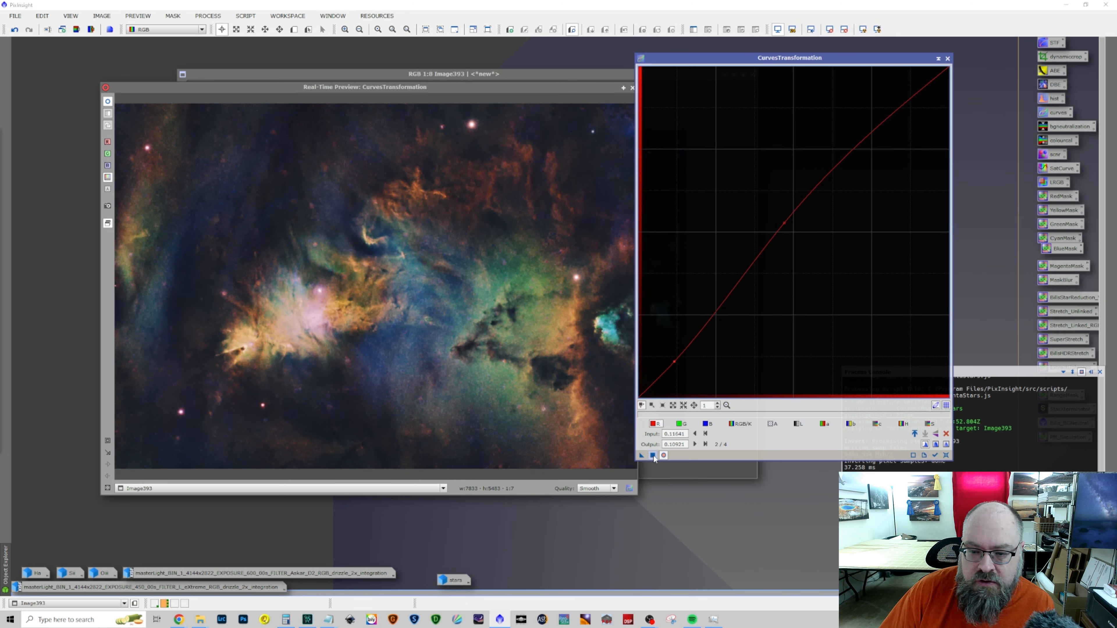
Compare the red curve preview with the original, apply it to Image393, reset the curve, and close the process and preview
{"action": "left_click", "coordinate": [663, 455]}
{"action": "left_click", "coordinate": [663, 456]}
{"action": "left_click", "coordinate": [663, 456]}
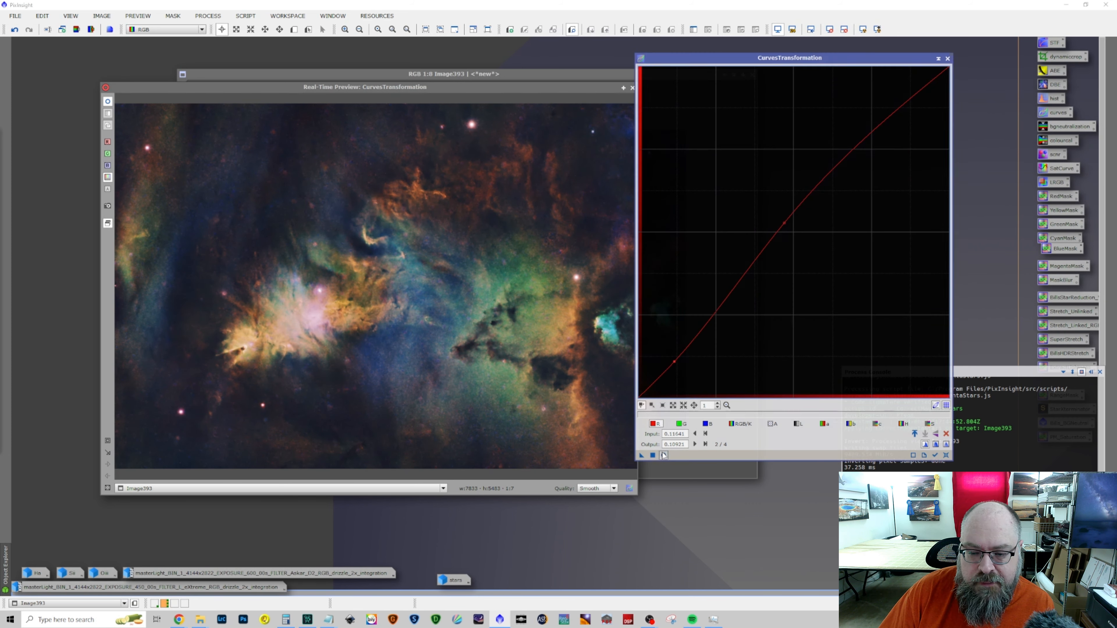
{"action": "left_click", "coordinate": [663, 456]}
{"action": "left_click", "coordinate": [663, 455]}
{"action": "left_click", "coordinate": [663, 456]}
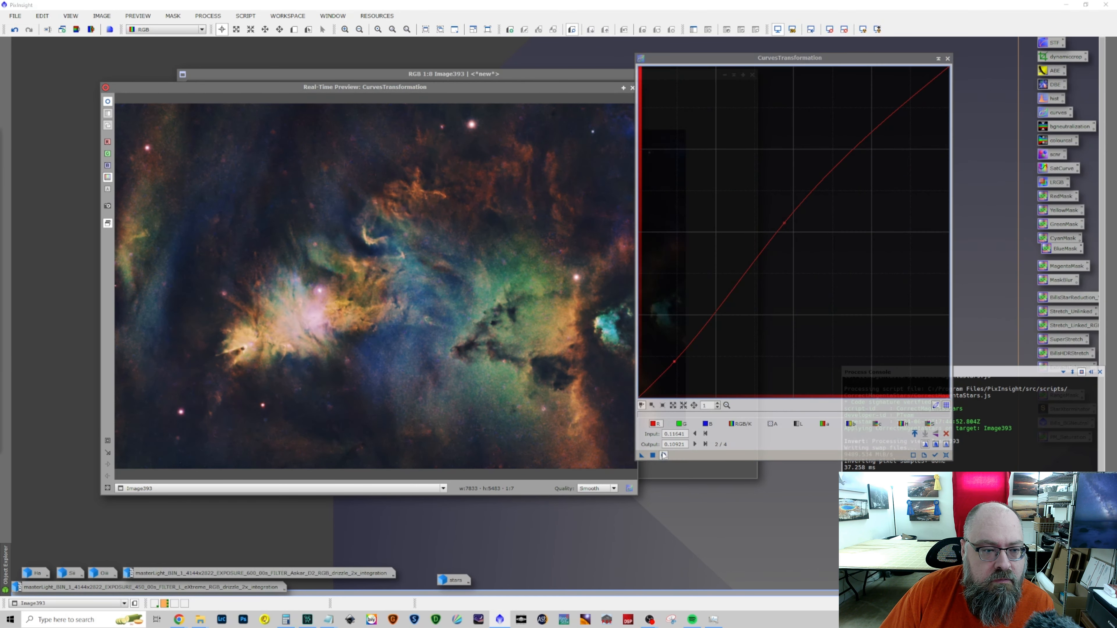
{"action": "left_click", "coordinate": [946, 455]}
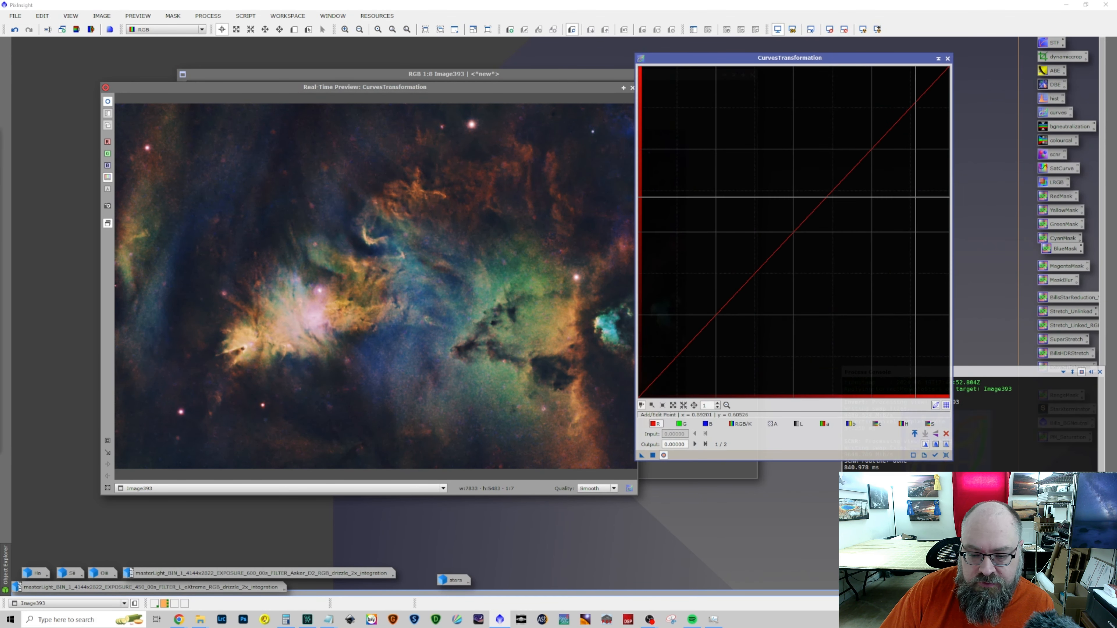
{"action": "left_click", "coordinate": [947, 58]}
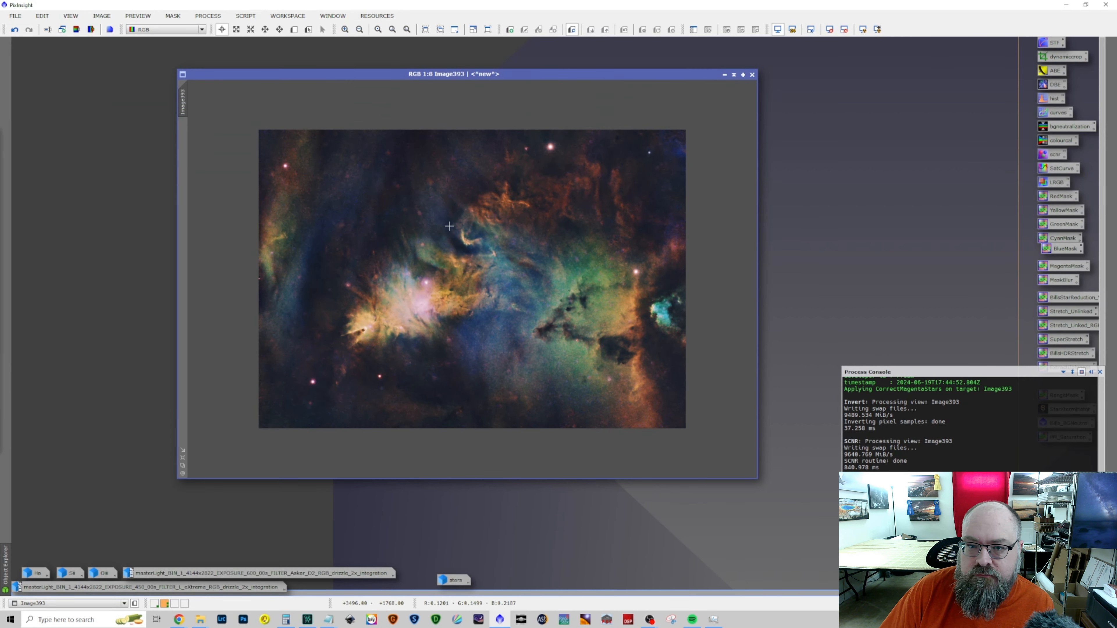
Denoise Image393 with GraXpert at a strength of about 0.5, close the process, and inspect the noise in the result
{"action": "scroll", "coordinate": [448, 226], "scroll_direction": "up", "scroll_amount": 6}
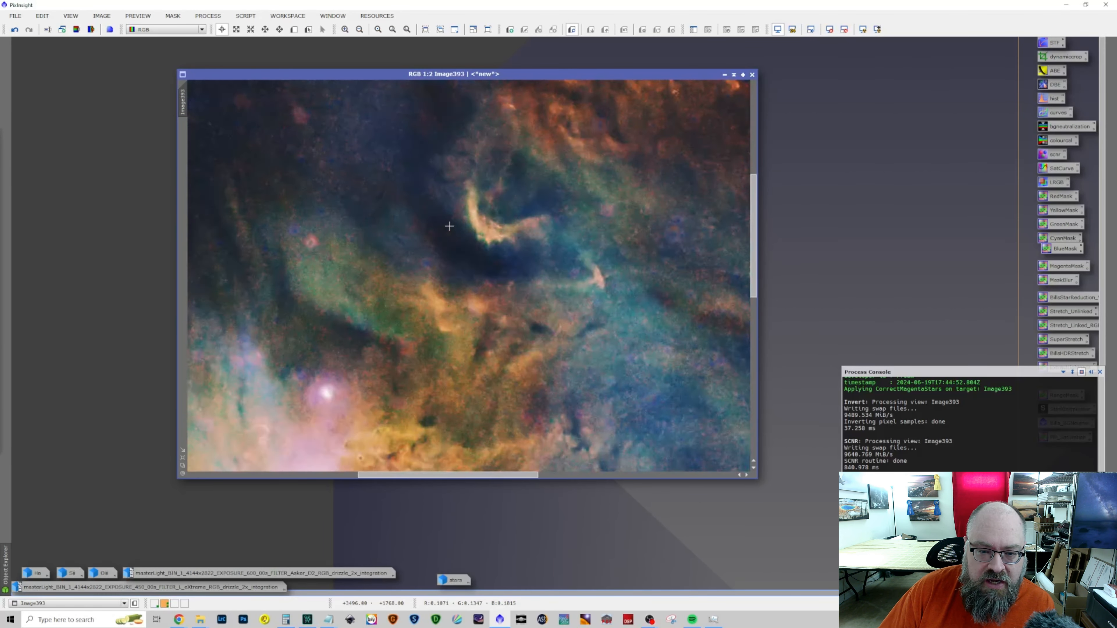
{"action": "scroll", "coordinate": [449, 226], "scroll_direction": "down", "scroll_amount": 5}
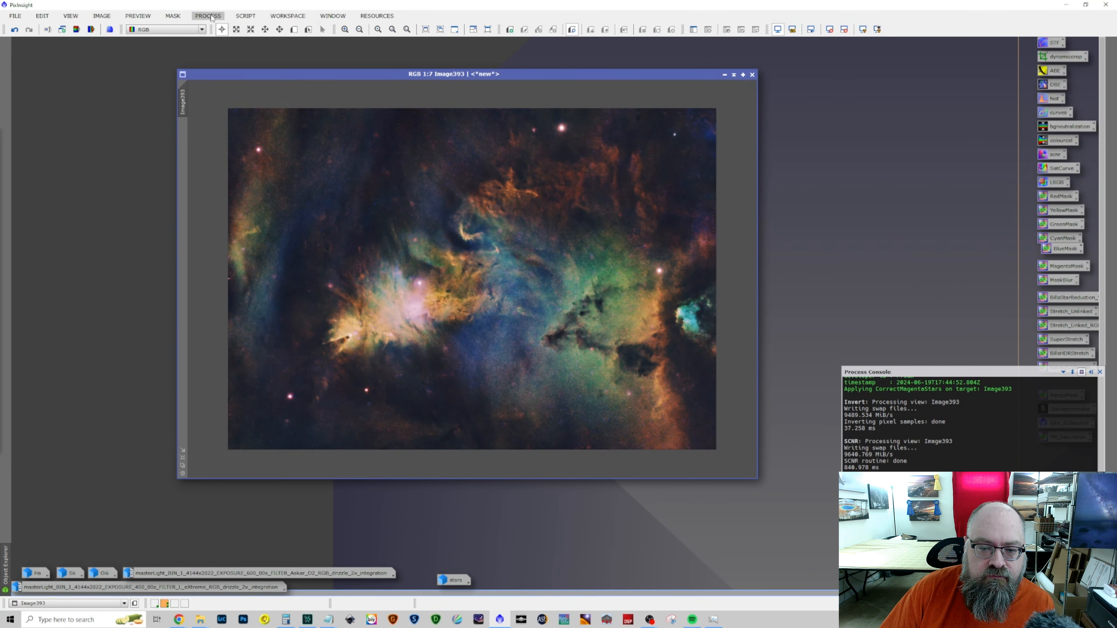
{"action": "left_click", "coordinate": [209, 16]}
{"action": "mouse_move", "coordinate": [246, 30]}
{"action": "left_click", "coordinate": [506, 22]}
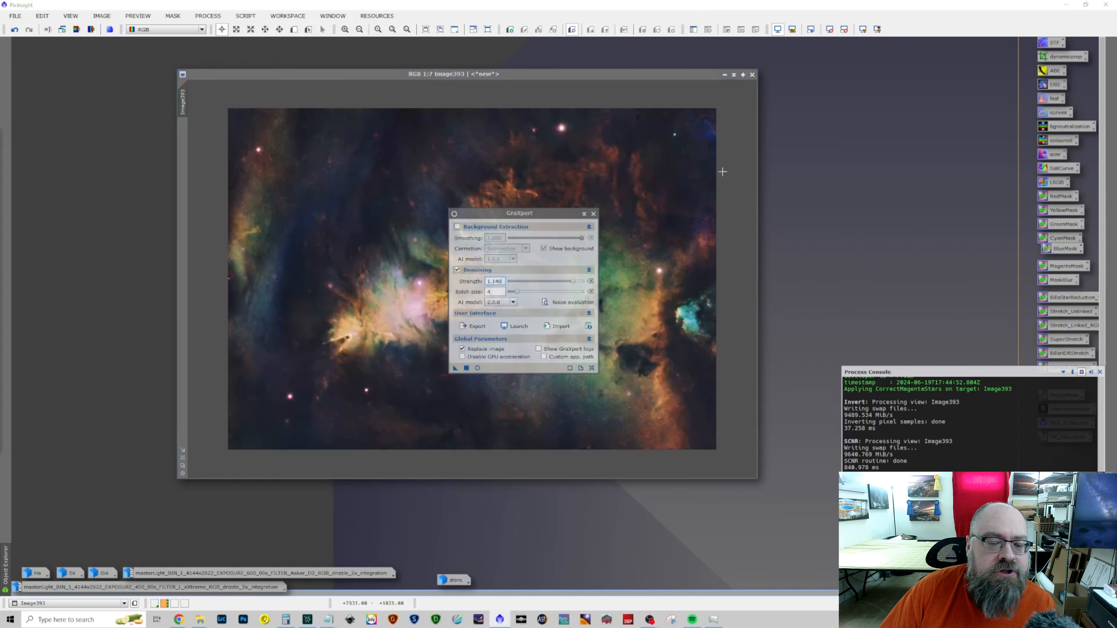
{"action": "left_click_drag", "start_coordinate": [572, 282], "coordinate": [514, 282]}
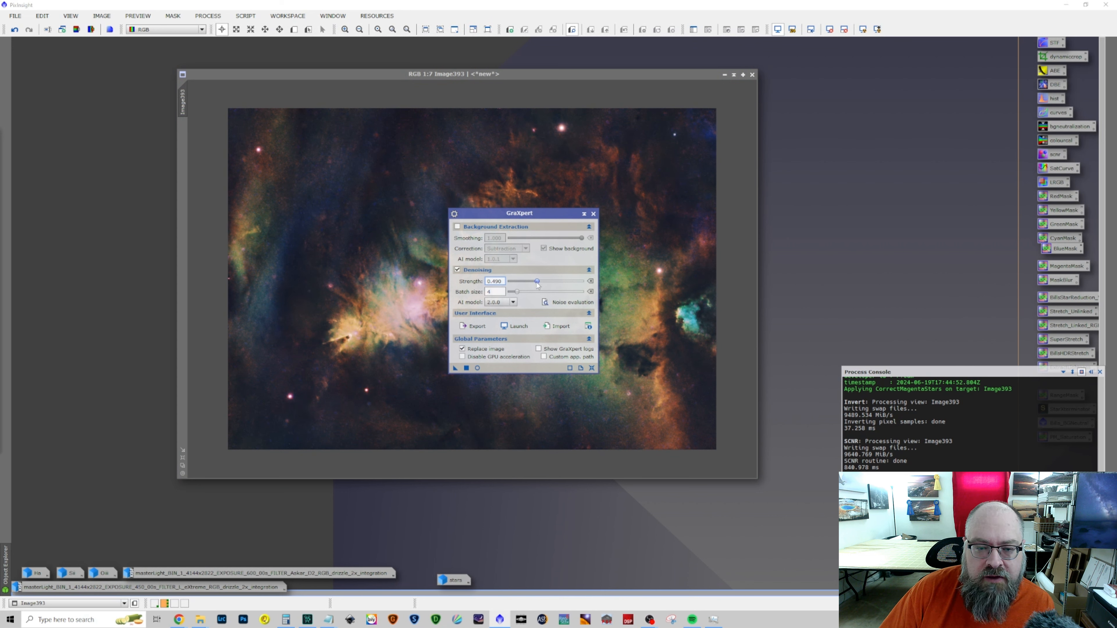
{"action": "left_click", "coordinate": [455, 369]}
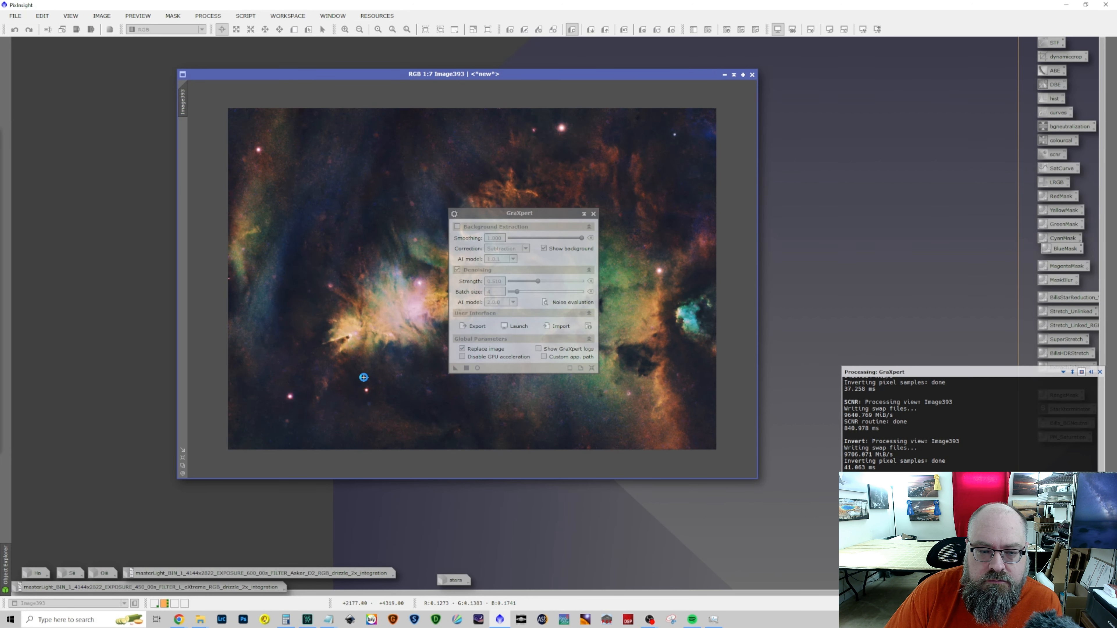
{"action": "left_click", "coordinate": [593, 214]}
{"action": "scroll", "coordinate": [554, 411], "scroll_direction": "up", "scroll_amount": 1}
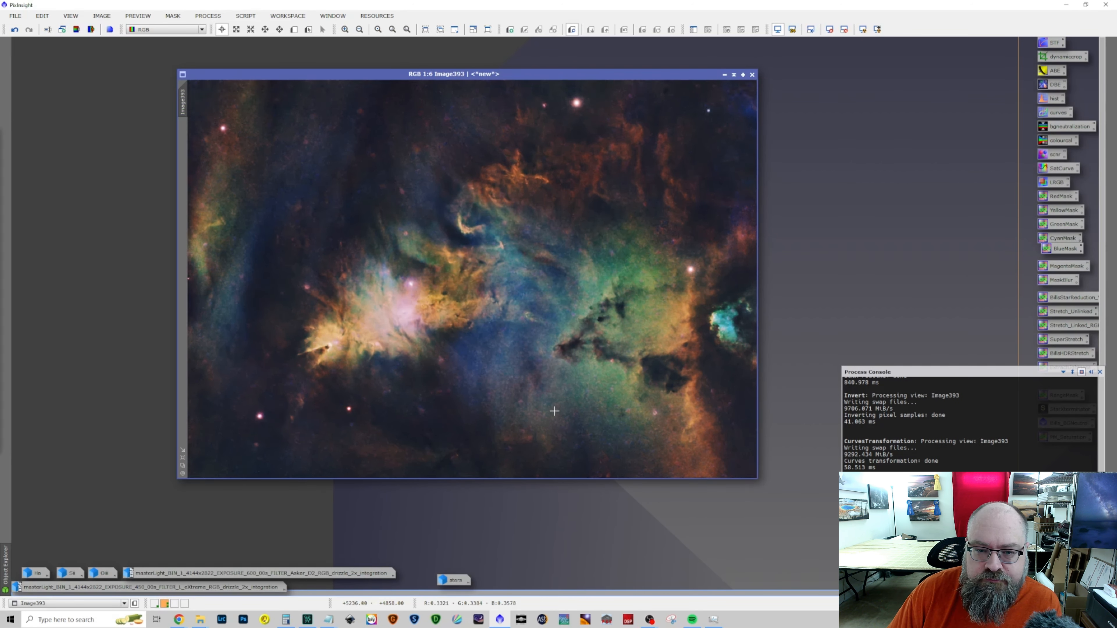
{"action": "scroll", "coordinate": [554, 411], "scroll_direction": "up", "scroll_amount": 2}
{"action": "scroll", "coordinate": [554, 411], "scroll_direction": "down", "scroll_amount": 4}
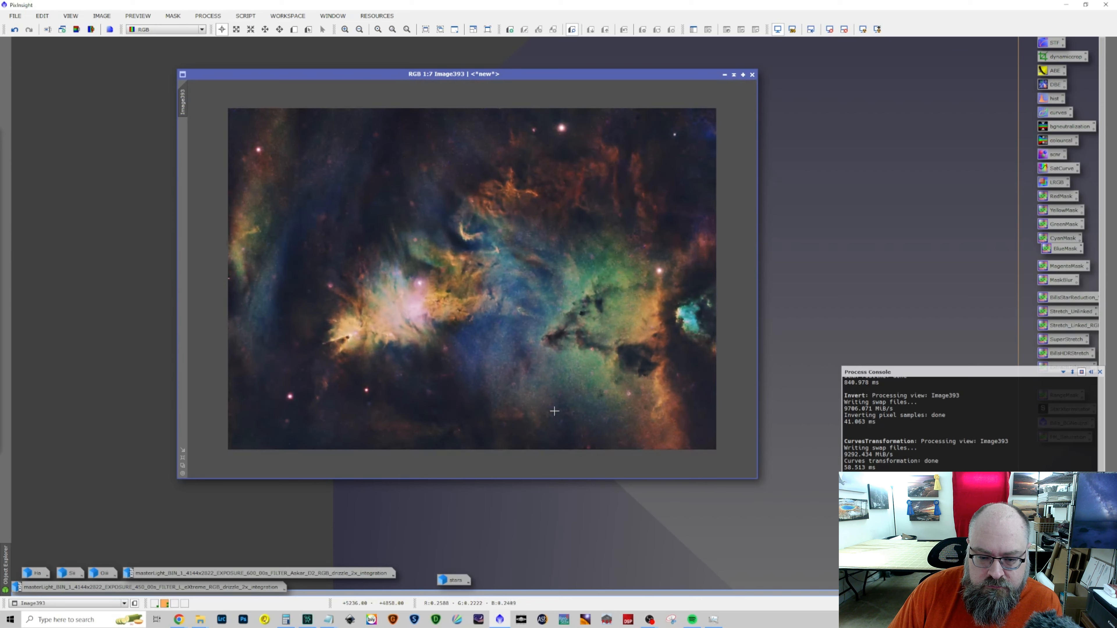
{"action": "scroll", "coordinate": [554, 411], "scroll_direction": "down", "scroll_amount": 1}
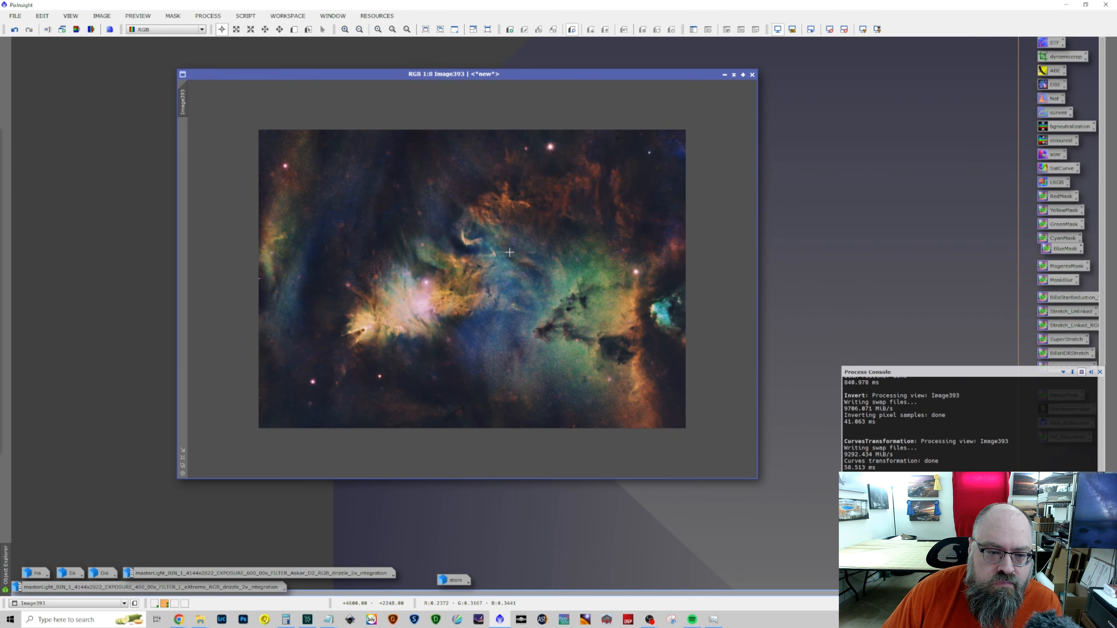
Shape a previewed RGB/K curve in CurvesTransformation for Image393 with a deep-shadow anchor and a point at input about 0.202, output about 0.184
{"action": "left_click", "coordinate": [208, 16]}
{"action": "left_click", "coordinate": [213, 25]}
{"action": "left_click", "coordinate": [208, 16]}
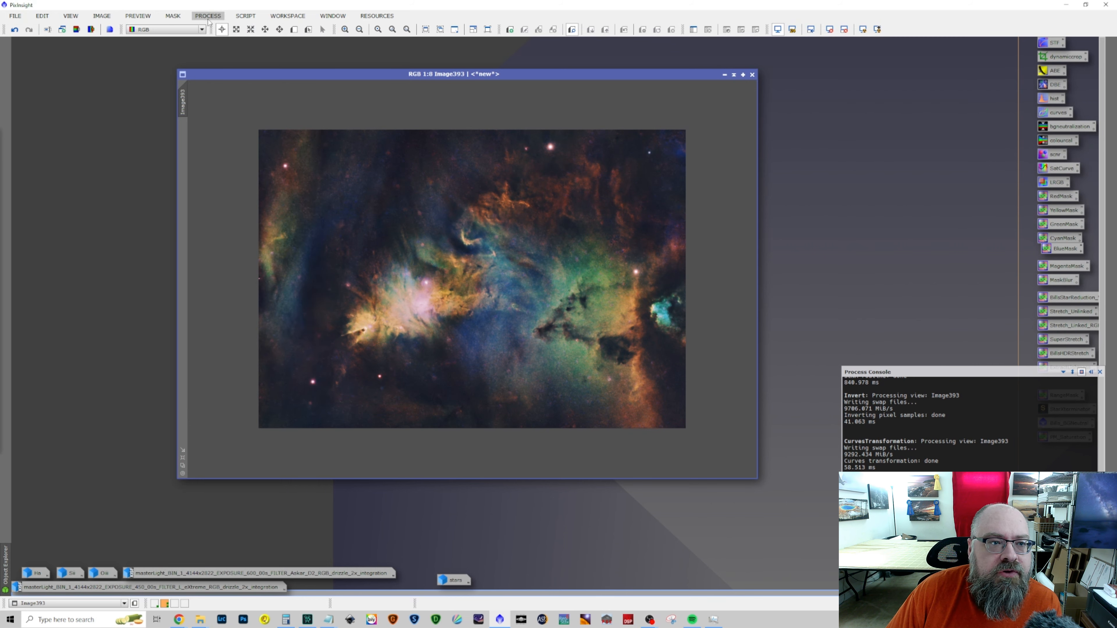
{"action": "mouse_move", "coordinate": [233, 29]}
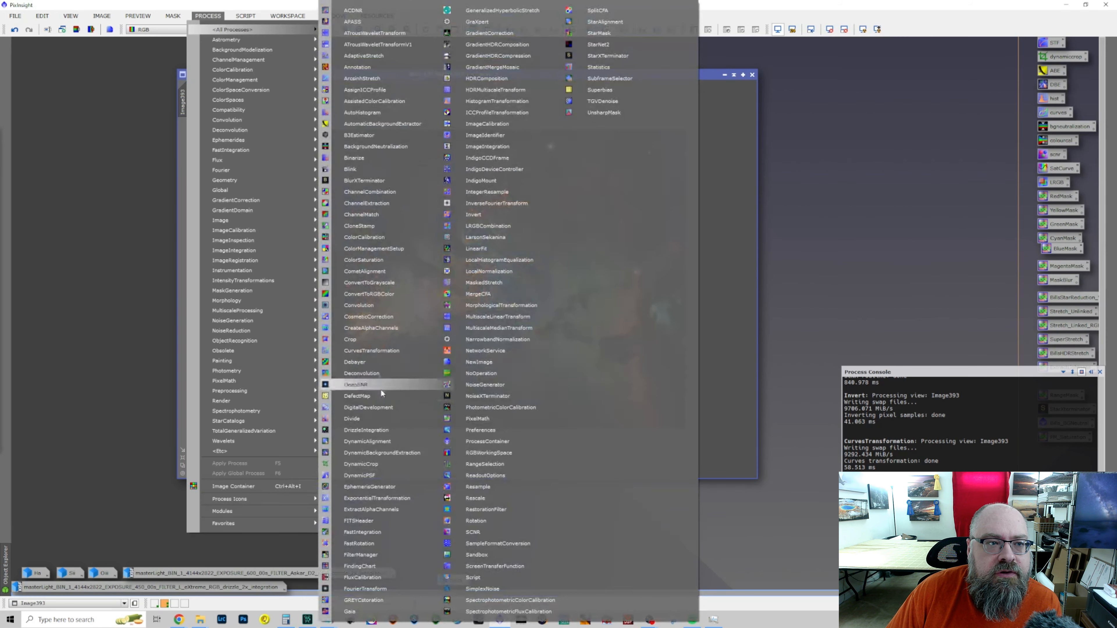
{"action": "left_click", "coordinate": [381, 352]}
{"action": "left_click", "coordinate": [740, 424]}
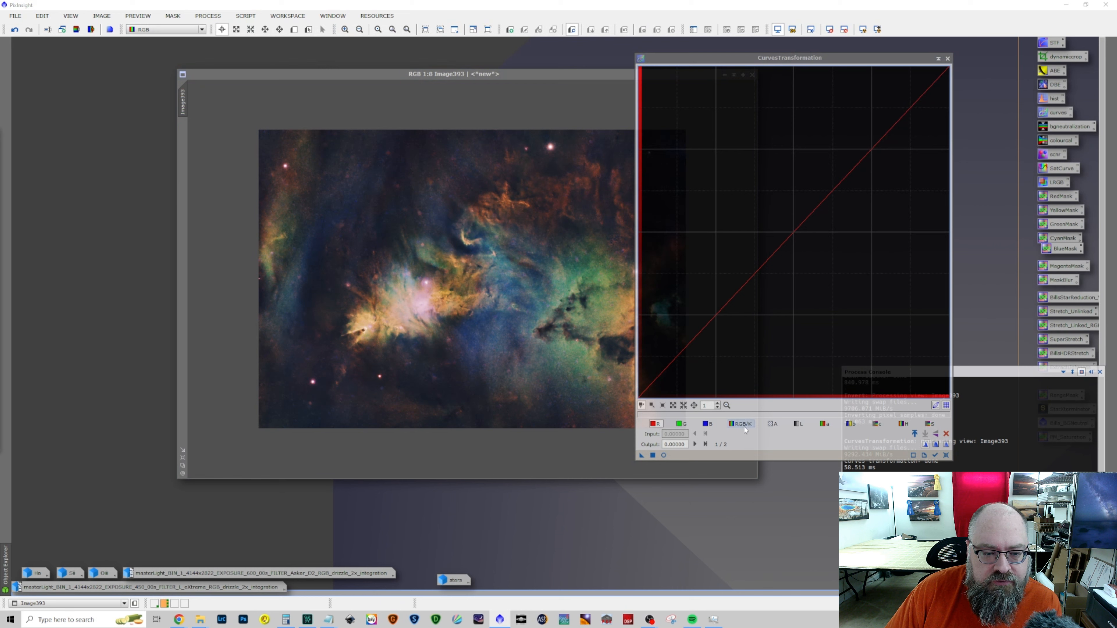
{"action": "left_click_drag", "start_coordinate": [675, 362], "coordinate": [680, 365]}
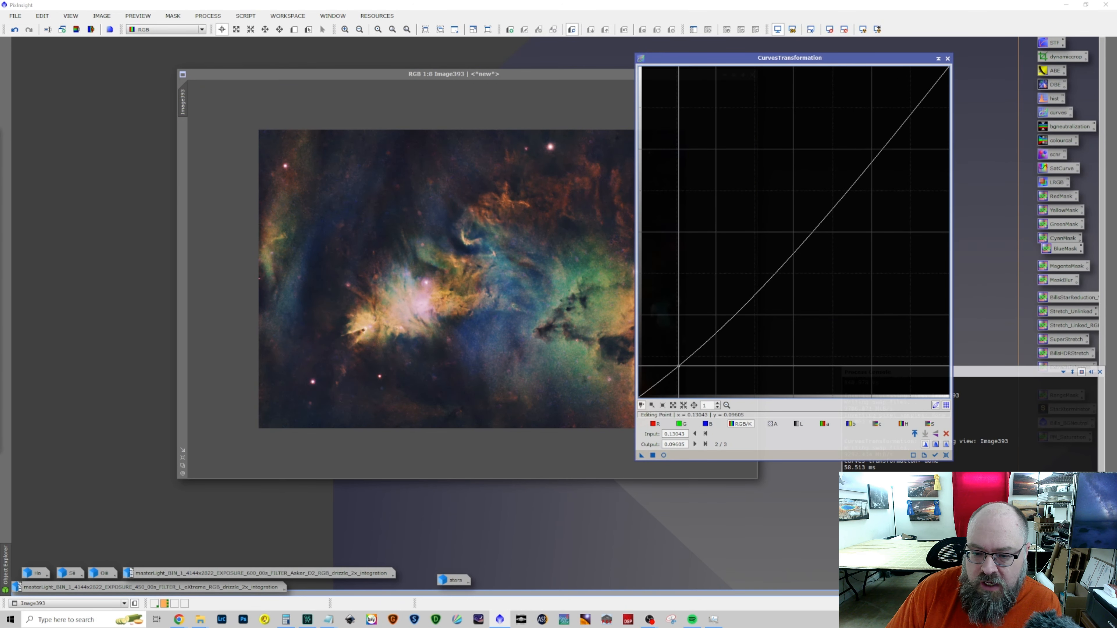
{"action": "left_click", "coordinate": [663, 455]}
{"action": "left_click_drag", "start_coordinate": [755, 295], "coordinate": [749, 280]}
{"action": "key", "text": "Delete"}
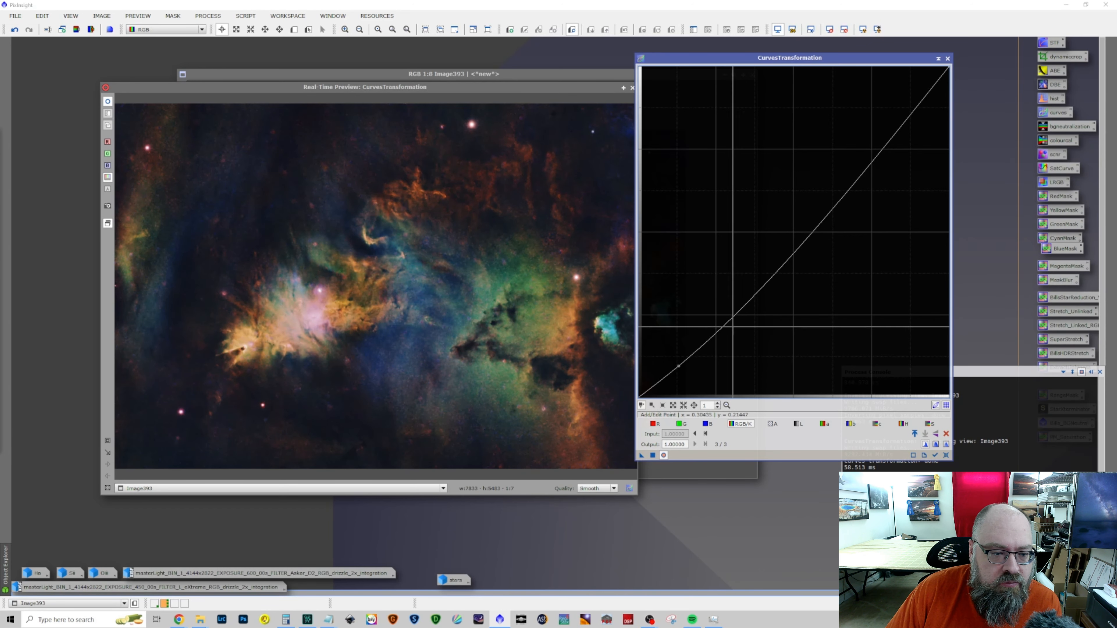
{"action": "left_click_drag", "start_coordinate": [680, 365], "coordinate": [656, 379]}
{"action": "left_click", "coordinate": [698, 329]}
{"action": "left_click_drag", "start_coordinate": [698, 329], "coordinate": [700, 336]}
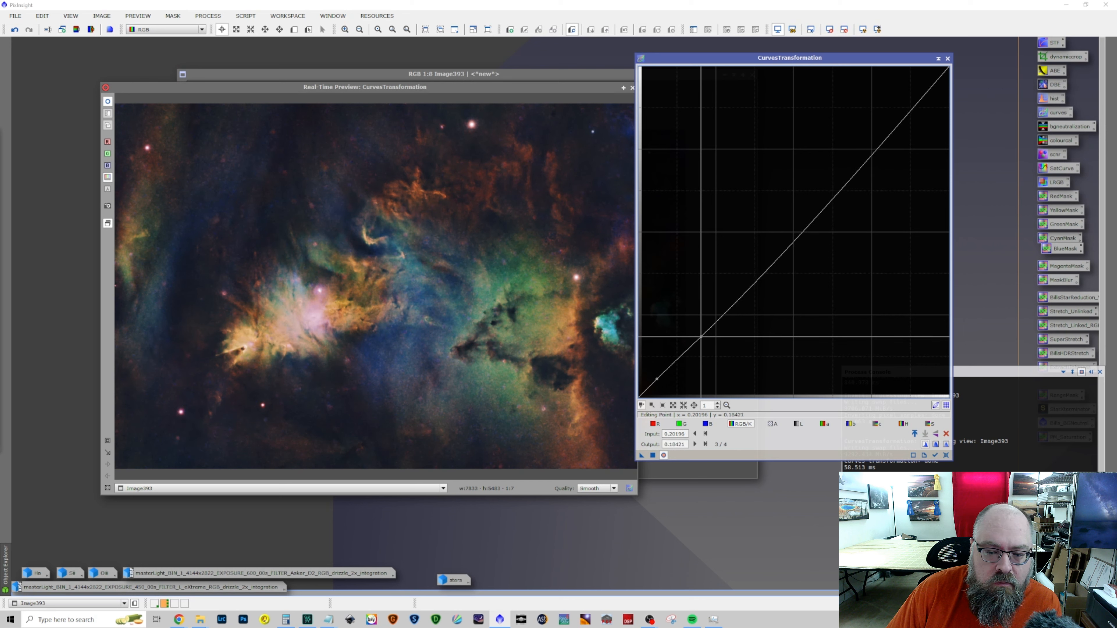
Compare the RGB/K curve preview with the original, apply it to Image393, reset the curve, and close the process and preview
{"action": "left_click", "coordinate": [664, 456]}
{"action": "left_click", "coordinate": [665, 455]}
{"action": "left_click", "coordinate": [665, 456]}
{"action": "left_click", "coordinate": [664, 456]}
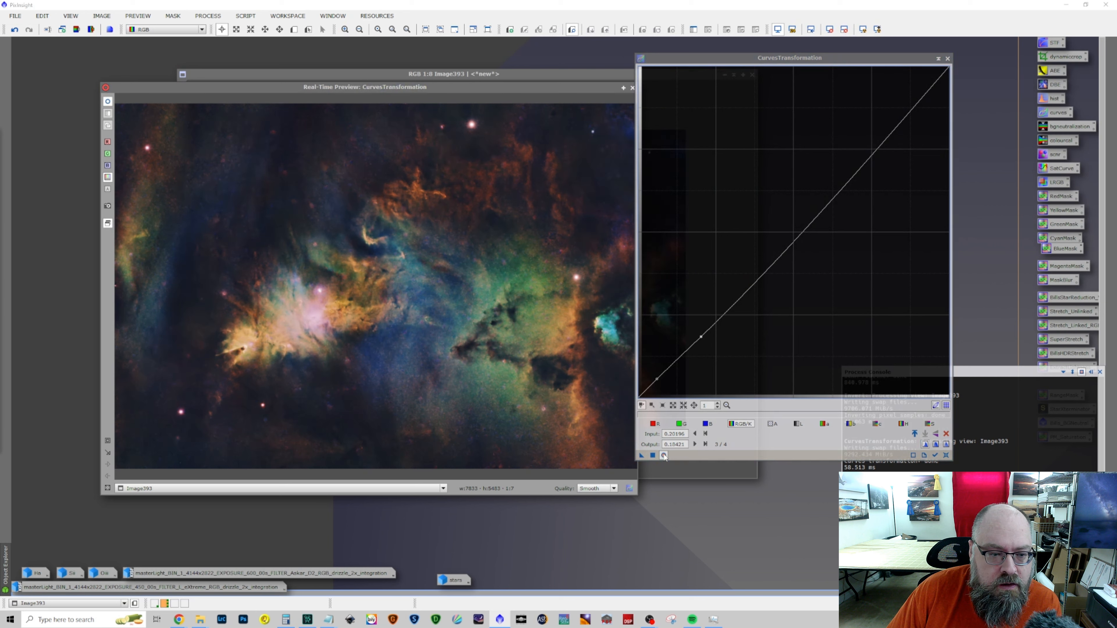
{"action": "left_click", "coordinate": [652, 456]}
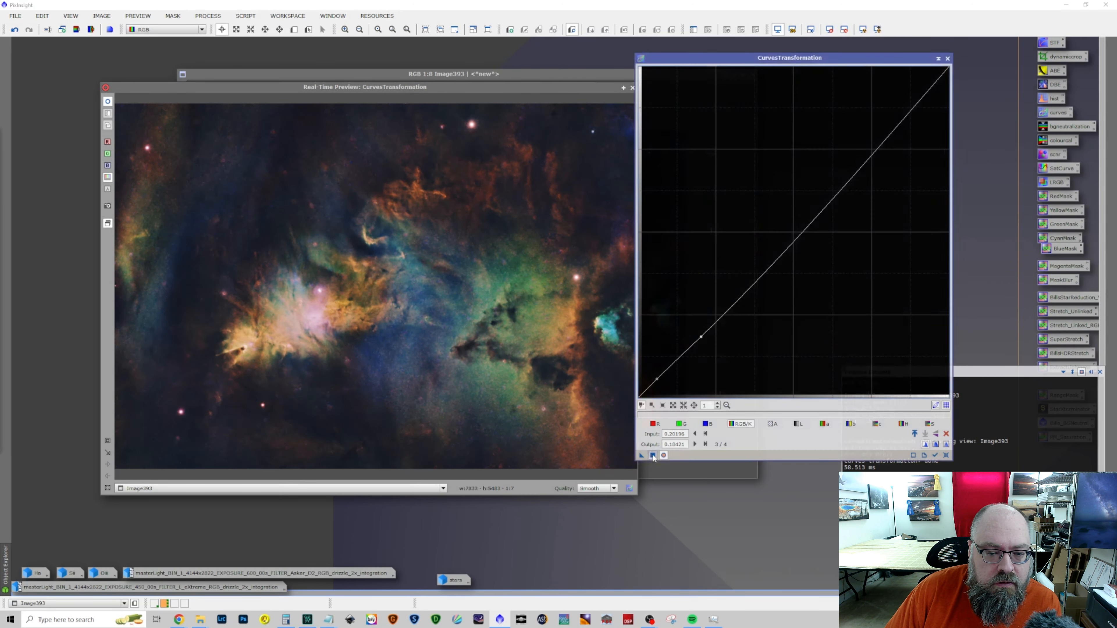
{"action": "left_click", "coordinate": [946, 456]}
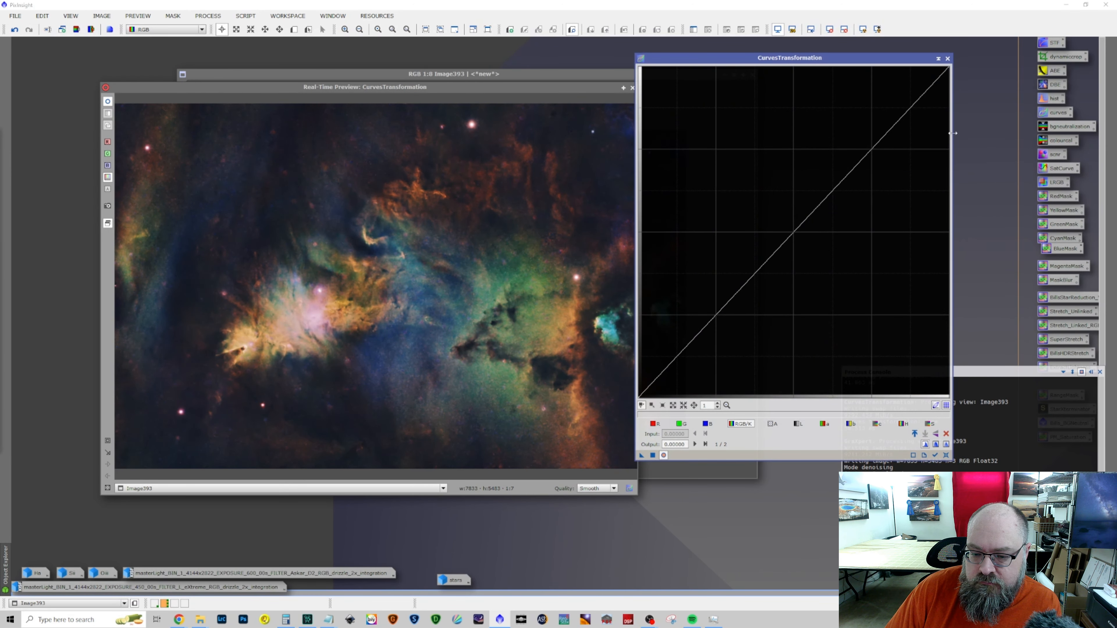
{"action": "left_click", "coordinate": [948, 58]}
{"action": "left_click_drag", "start_coordinate": [541, 86], "coordinate": [650, 75]}
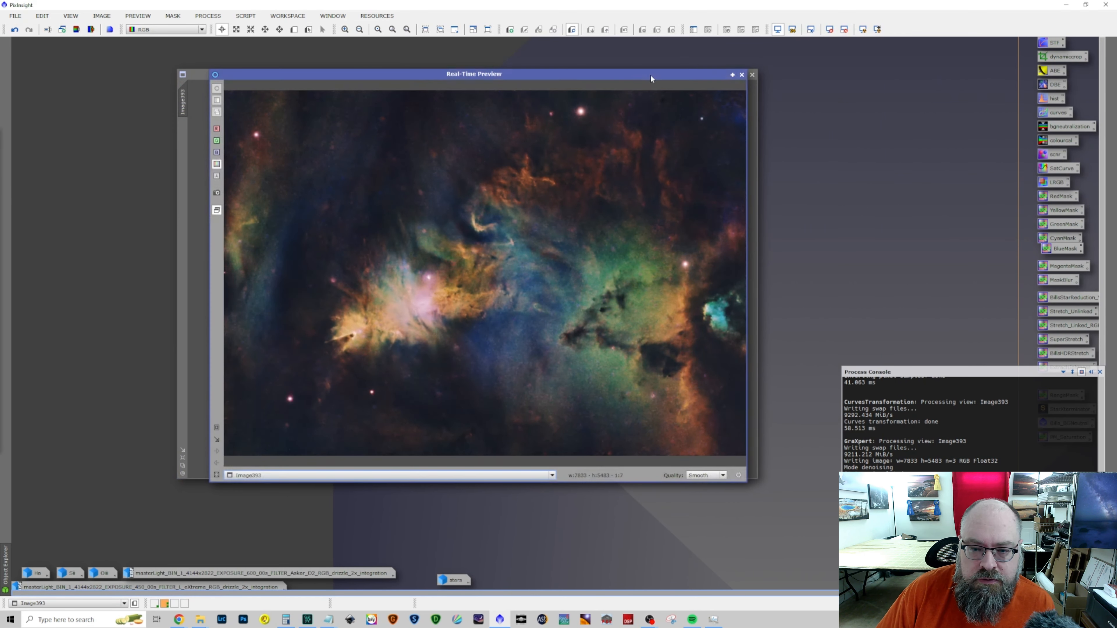
{"action": "left_click", "coordinate": [742, 74]}
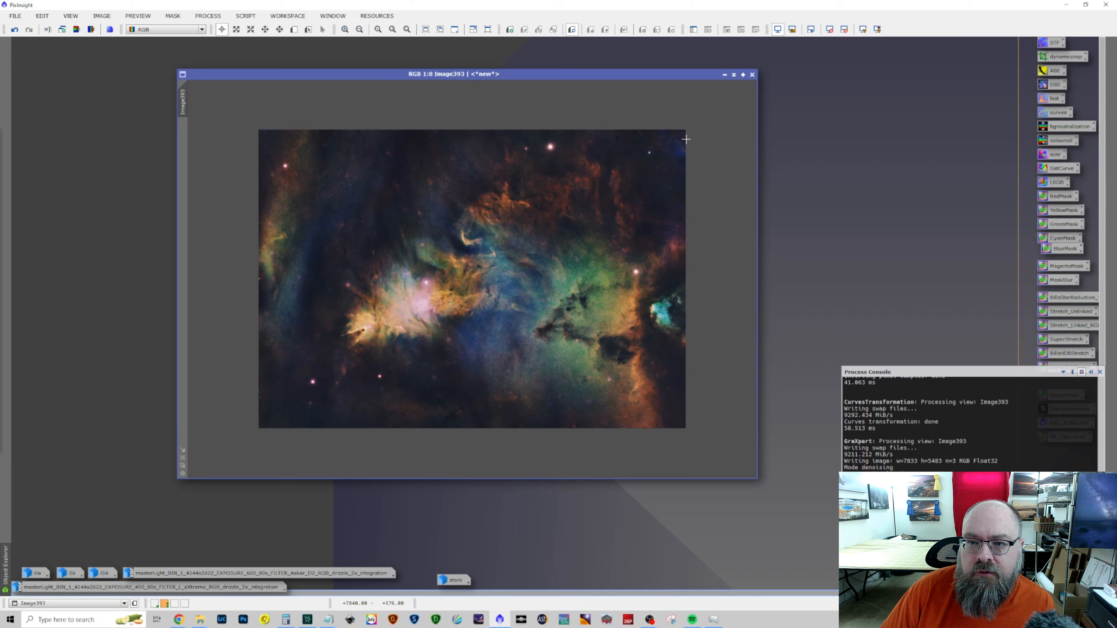
Combine Image393 with the stars image as a union using the SetiAstro MaskMerge script
{"action": "left_click", "coordinate": [207, 16]}
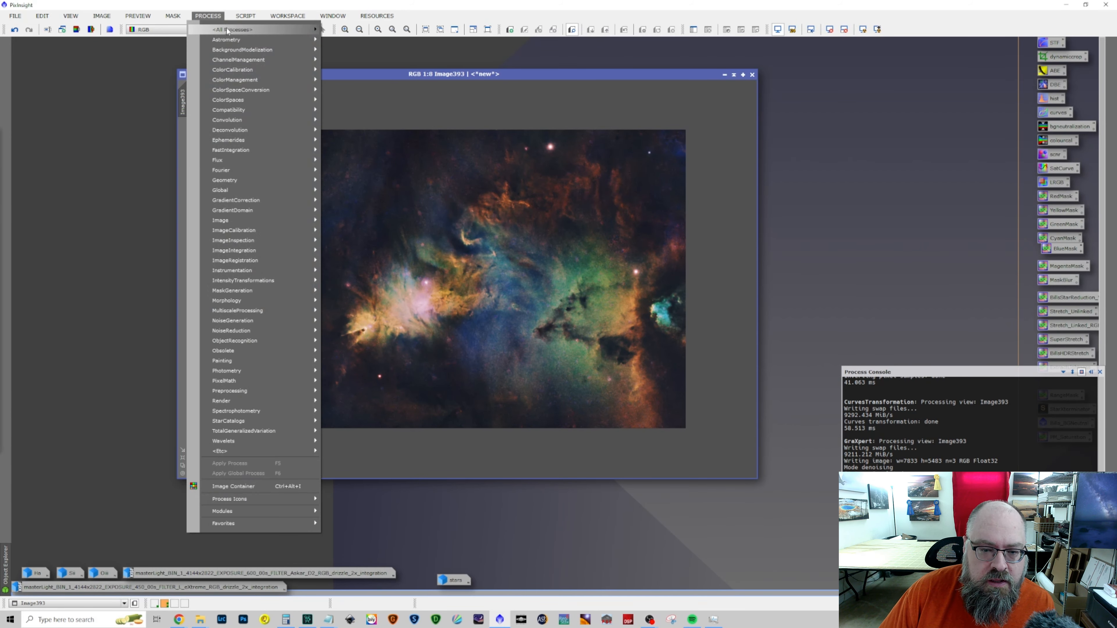
{"action": "mouse_move", "coordinate": [218, 29]}
{"action": "mouse_move", "coordinate": [245, 16]}
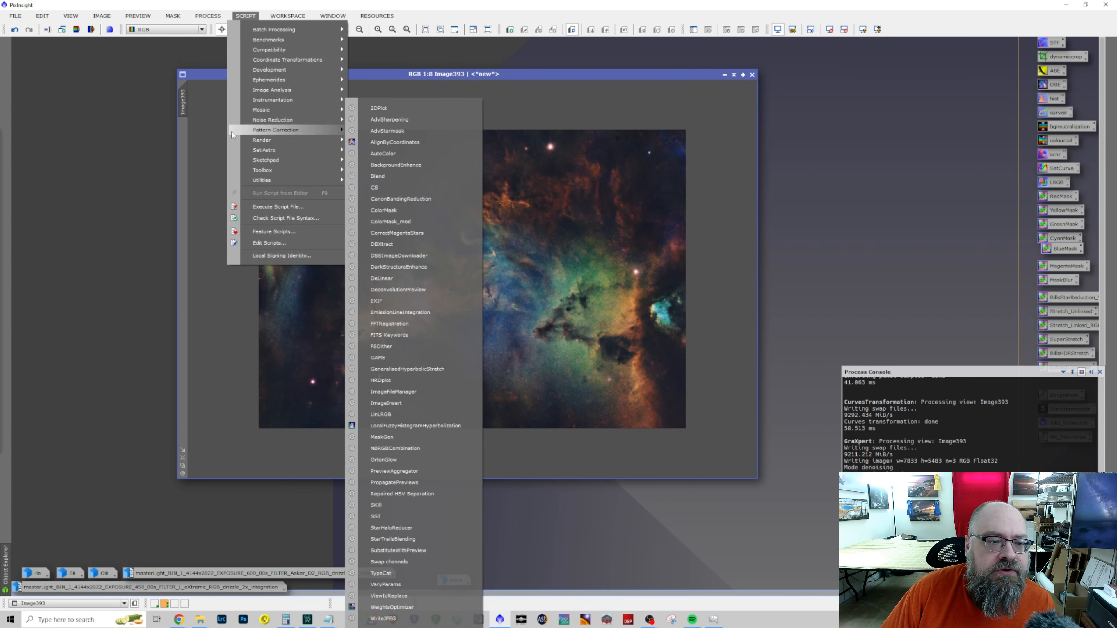
{"action": "mouse_move", "coordinate": [270, 148]}
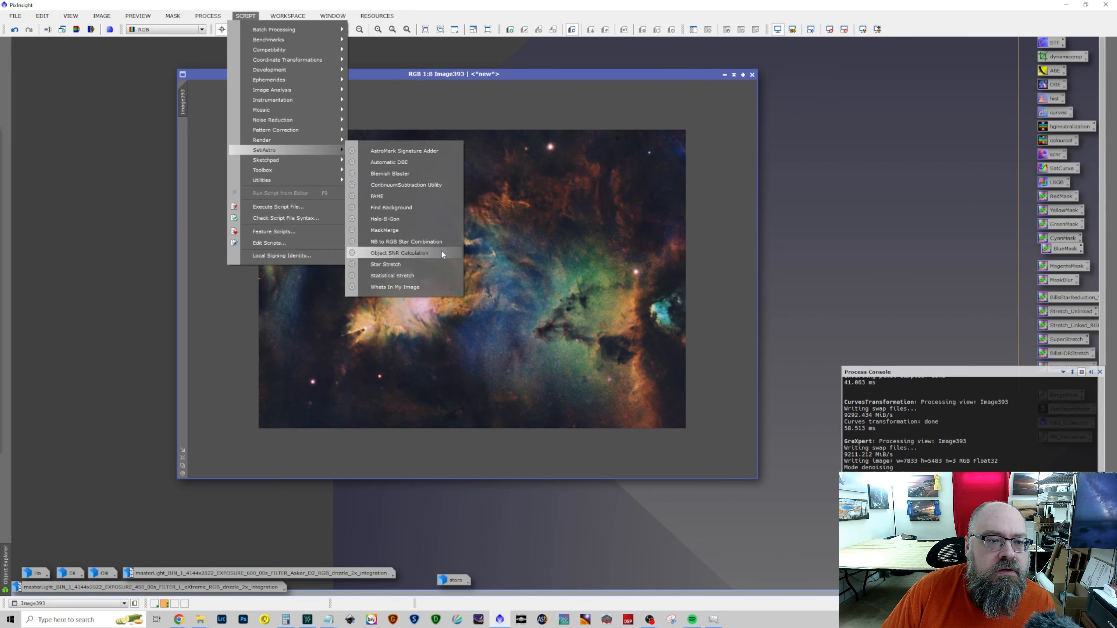
{"action": "left_click", "coordinate": [424, 231]}
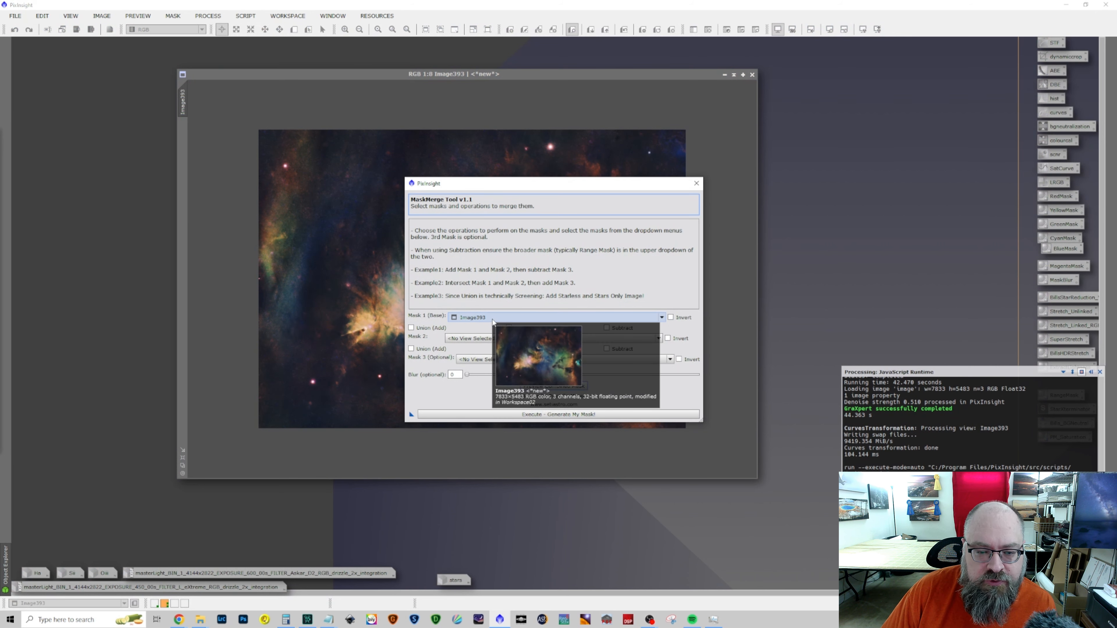
{"action": "left_click", "coordinate": [457, 339]}
{"action": "left_click", "coordinate": [478, 428]}
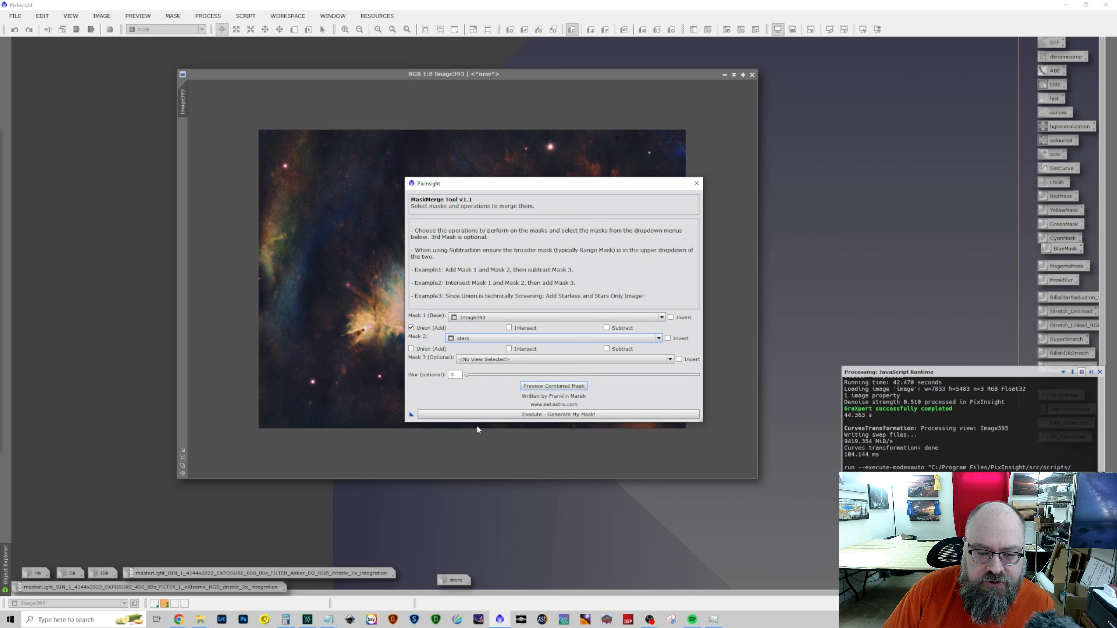
{"action": "left_click", "coordinate": [535, 415]}
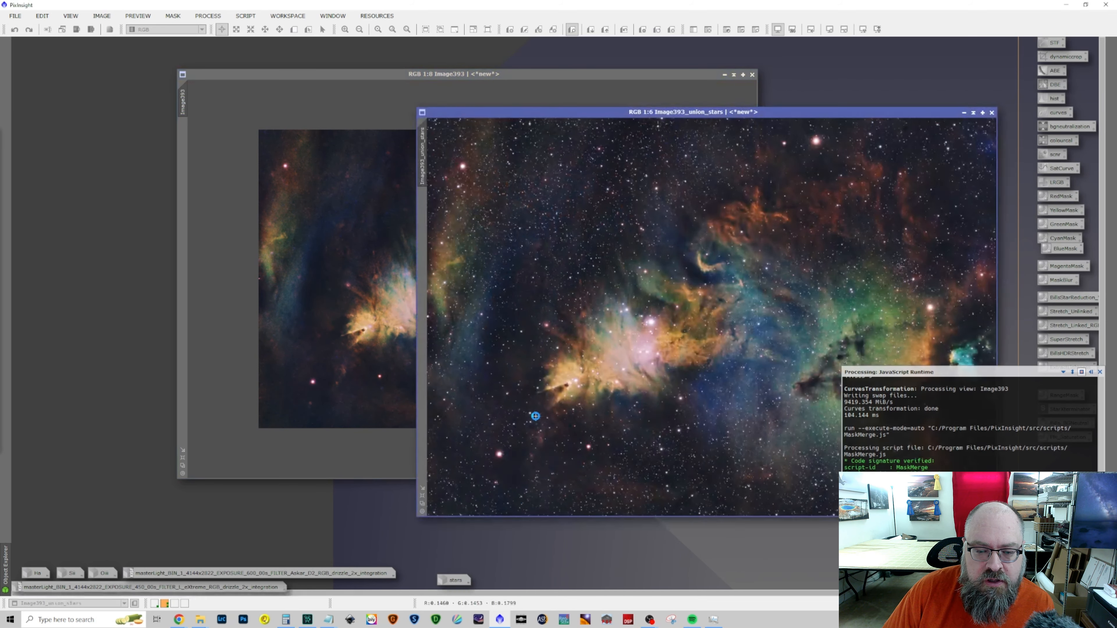
{"action": "left_click_drag", "start_coordinate": [776, 106], "coordinate": [441, 42]}
Rotate Image393_union_stars 90° clockwise with FastRotation and close the process
{"action": "left_click", "coordinate": [207, 16]}
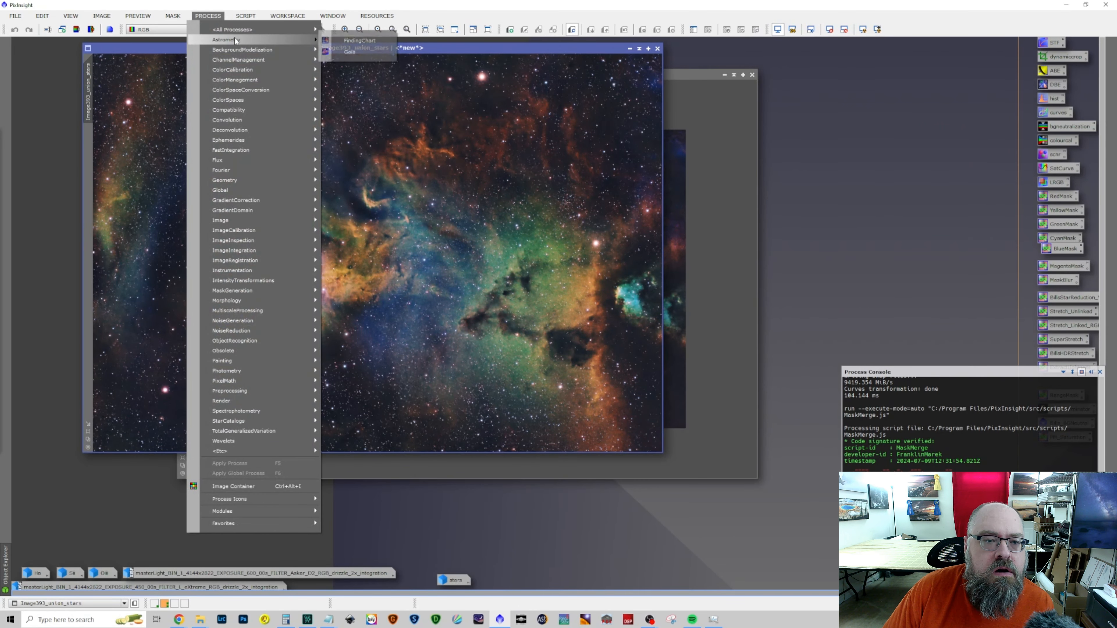
{"action": "mouse_move", "coordinate": [255, 29]}
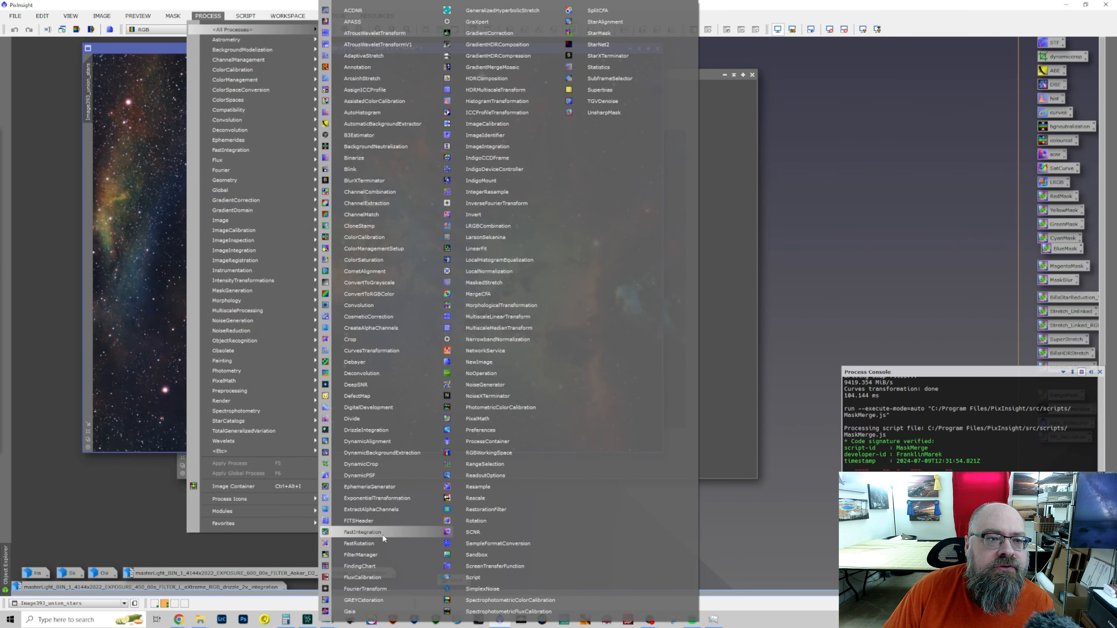
{"action": "left_click", "coordinate": [359, 544]}
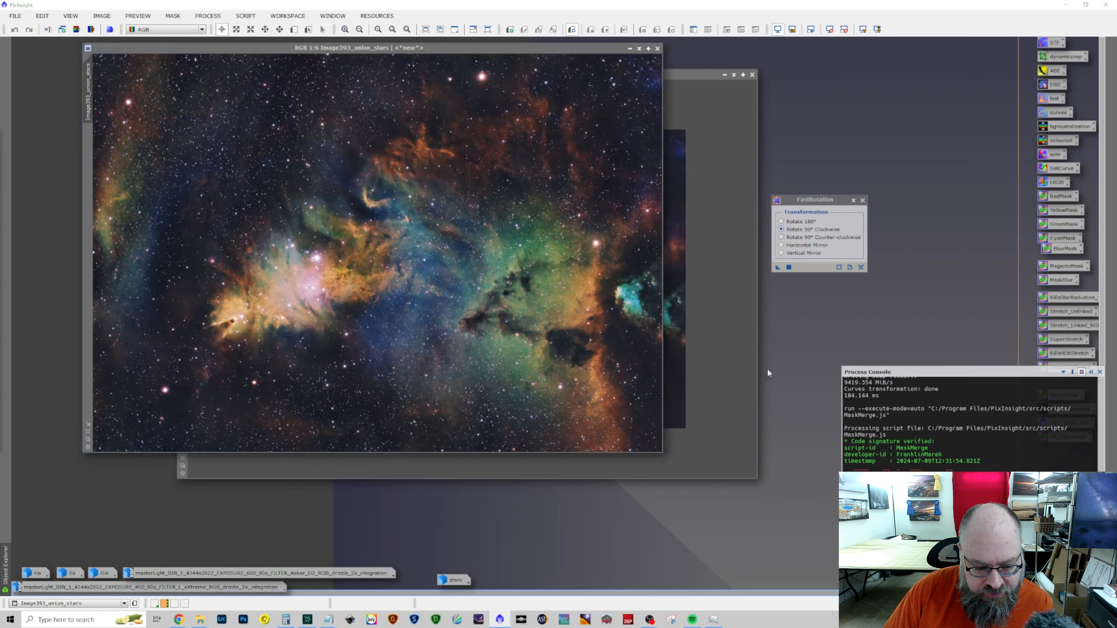
{"action": "left_click_drag", "start_coordinate": [777, 267], "coordinate": [526, 284]}
{"action": "scroll", "coordinate": [525, 284], "scroll_direction": "down", "scroll_amount": 5}
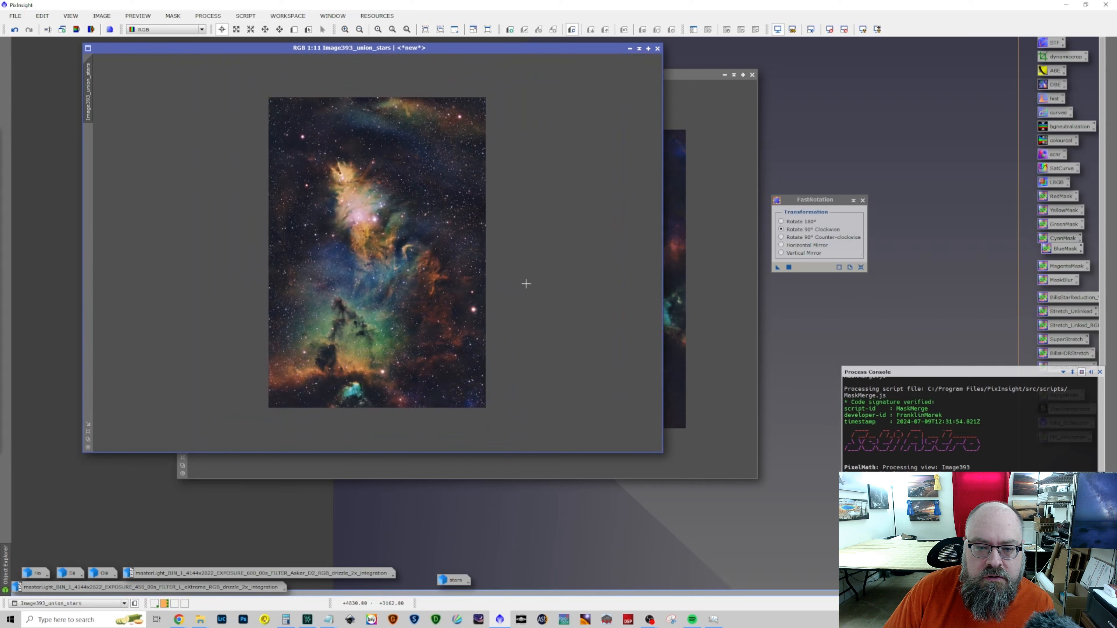
{"action": "left_click", "coordinate": [863, 200]}
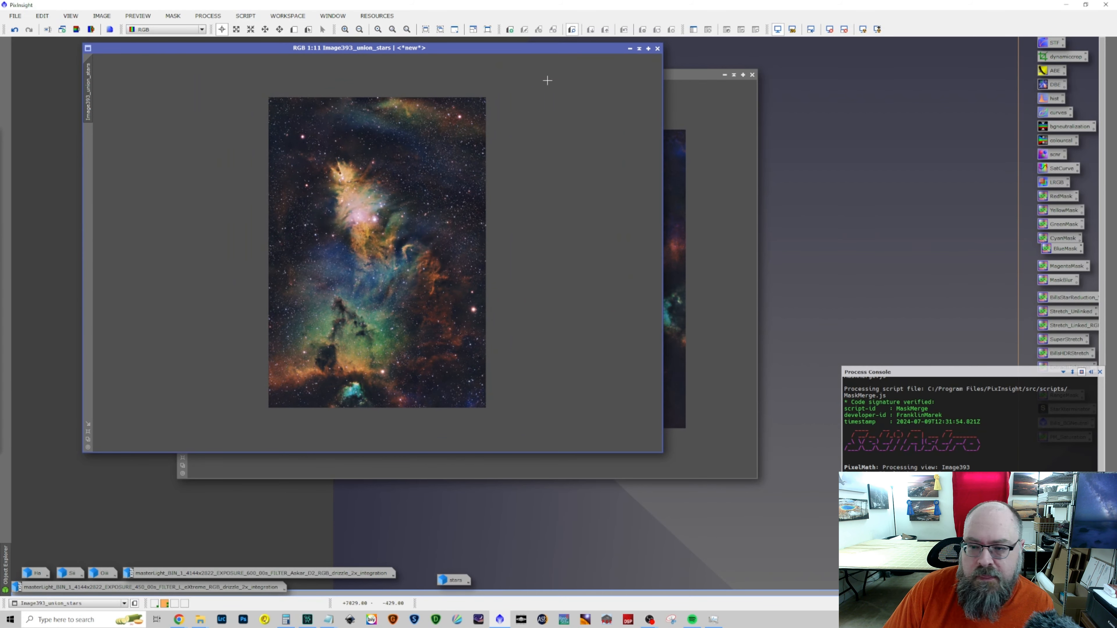
{"action": "left_click_drag", "start_coordinate": [527, 48], "coordinate": [640, 65]}
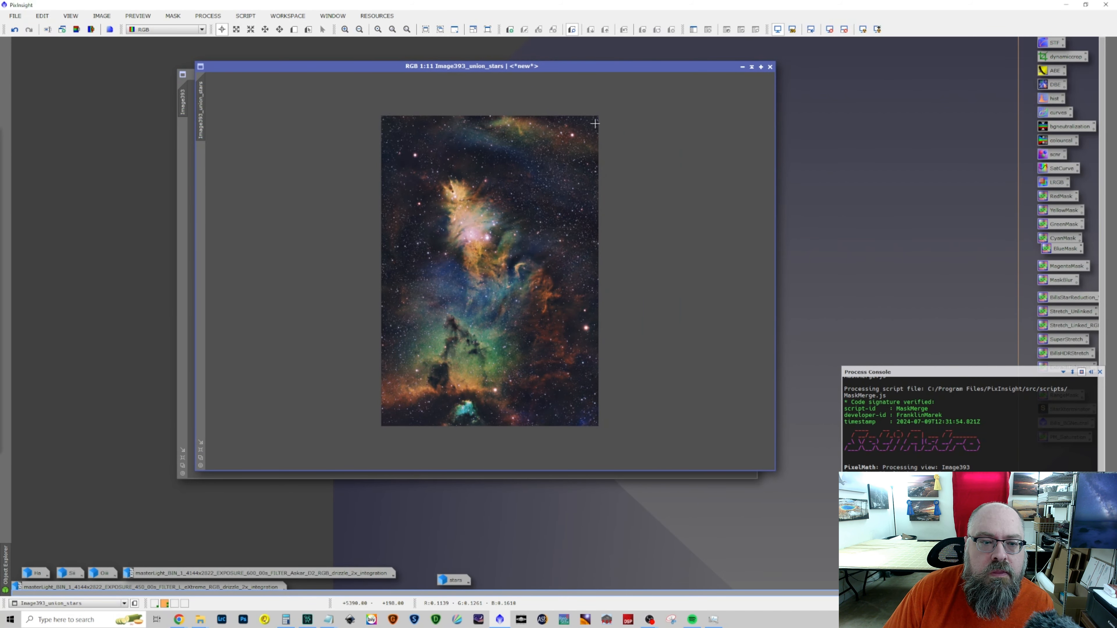
Set up a previewed ColorSaturation curve for Image393_union_stars, lowering the purple-magenta hues to a saturation of about -0.26
{"action": "left_click", "coordinate": [208, 16]}
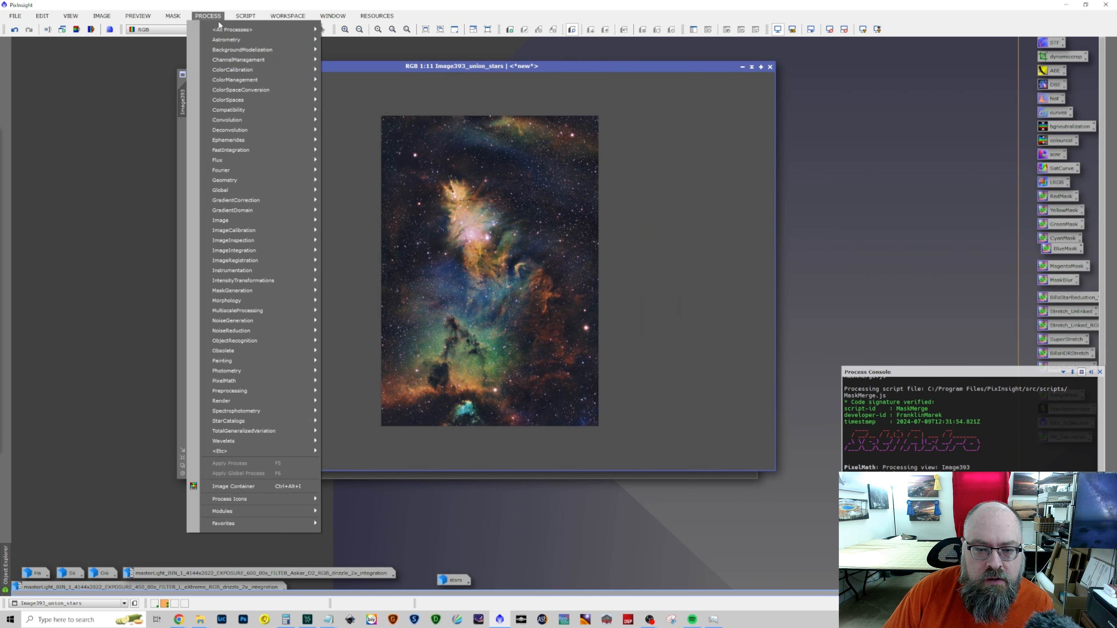
{"action": "mouse_move", "coordinate": [233, 29]}
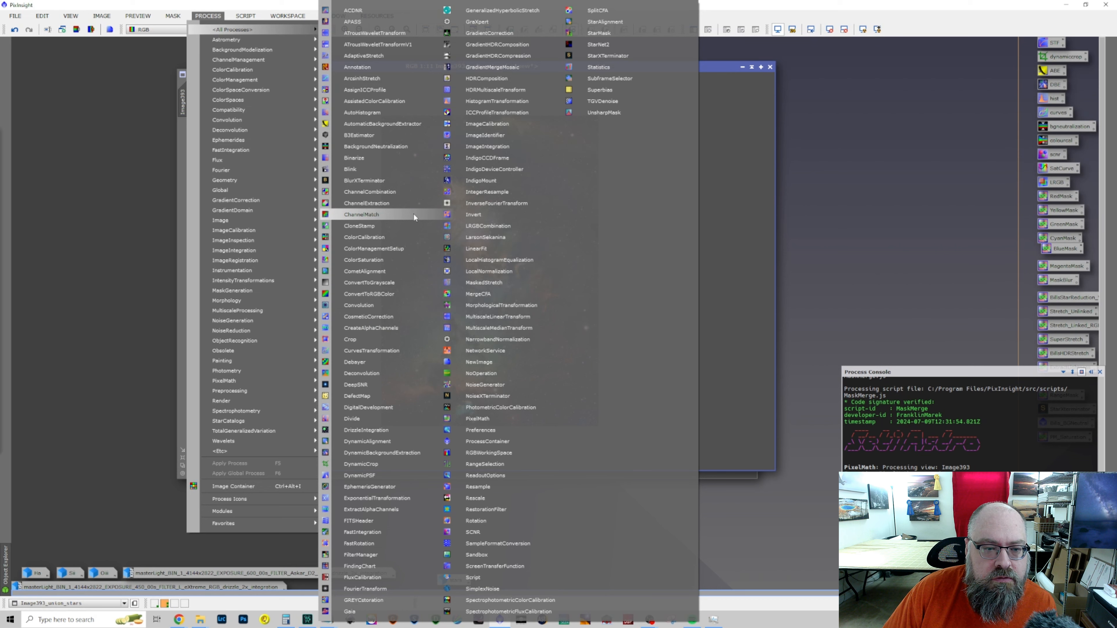
{"action": "left_click", "coordinate": [412, 260]}
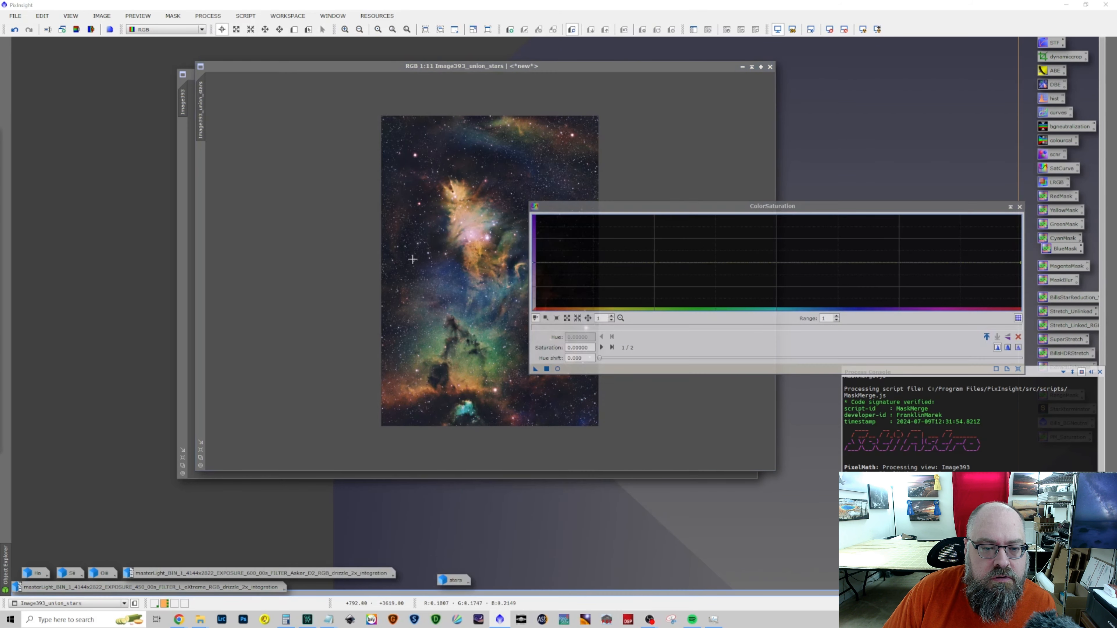
{"action": "left_click_drag", "start_coordinate": [721, 206], "coordinate": [769, 89]}
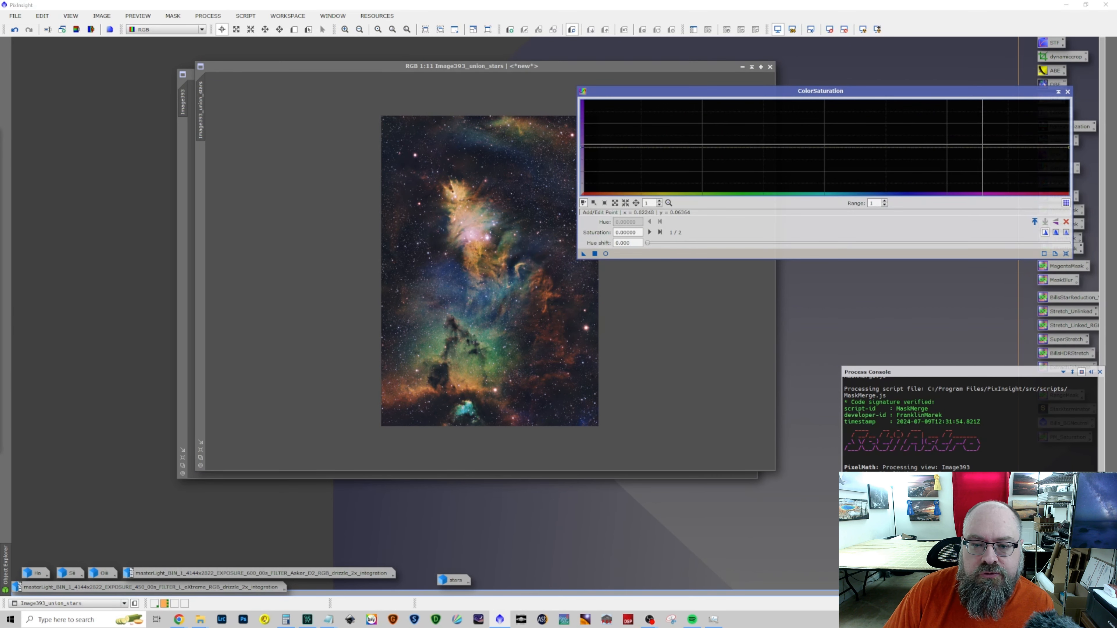
{"action": "mouse_move", "coordinate": [977, 149]}
{"action": "left_mouse_down"}
{"action": "mouse_move", "coordinate": [972, 176]}
{"action": "mouse_move", "coordinate": [973, 150]}
{"action": "mouse_move", "coordinate": [970, 165]}
{"action": "left_mouse_up"}
{"action": "left_click", "coordinate": [605, 254]}
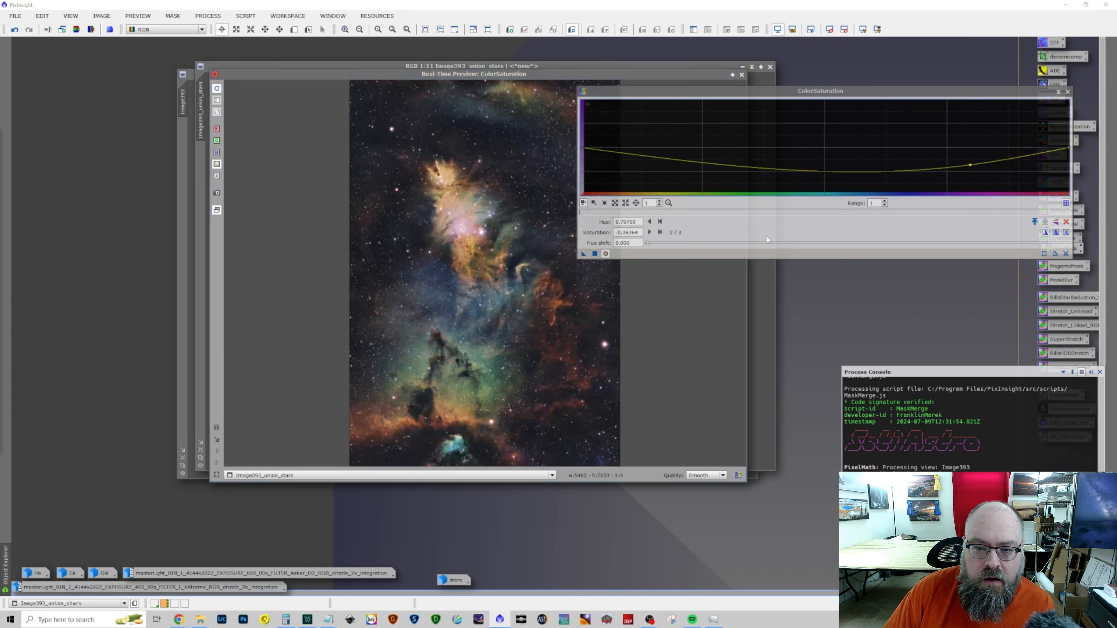
{"action": "mouse_move", "coordinate": [970, 165]}
{"action": "left_mouse_down"}
{"action": "mouse_move", "coordinate": [971, 175]}
{"action": "mouse_move", "coordinate": [974, 145]}
{"action": "mouse_move", "coordinate": [986, 160]}
{"action": "left_mouse_up"}
Raise the saturation curve to 0.10 at hue about 0.60, about 0.12 at the red end, and 0.20 at hue about 0.304
{"action": "left_click_drag", "start_coordinate": [913, 163], "coordinate": [877, 143]}
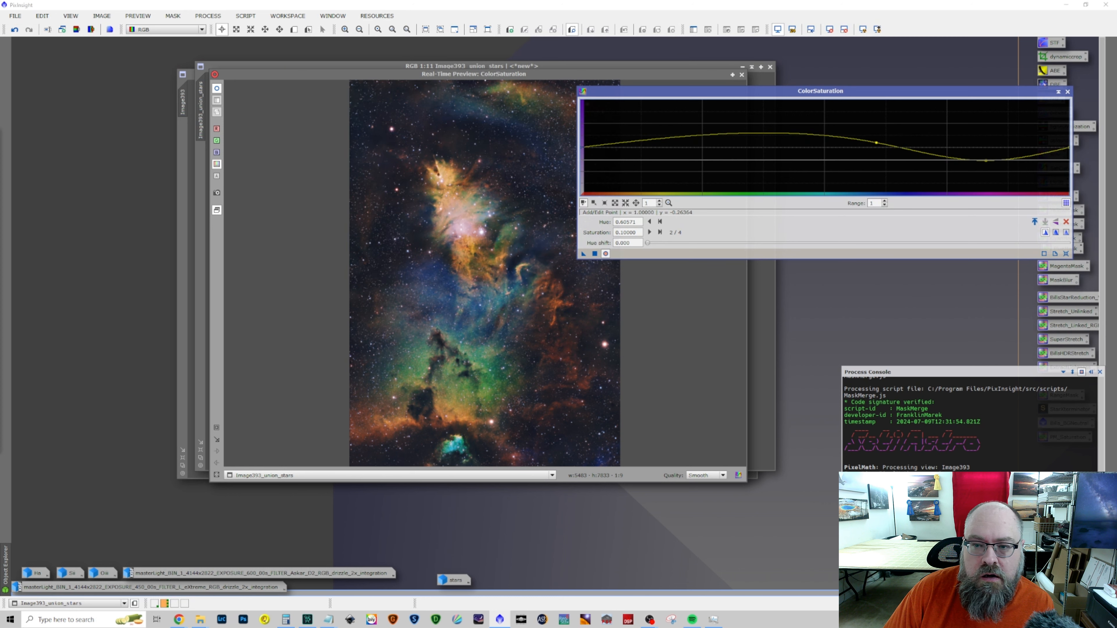
{"action": "left_click_drag", "start_coordinate": [1069, 148], "coordinate": [1069, 142]}
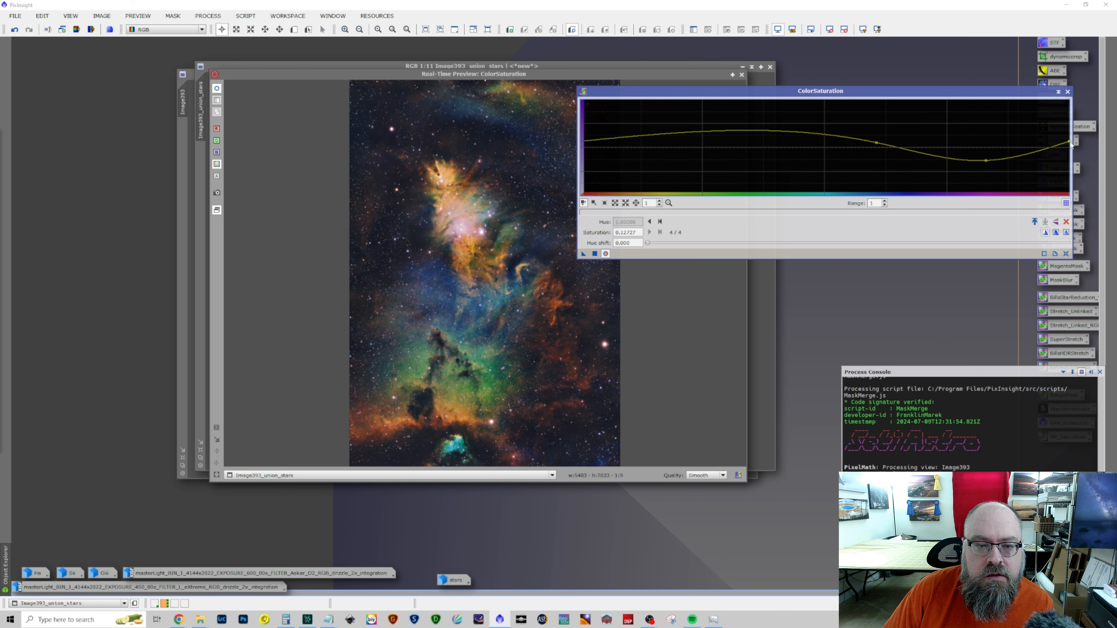
{"action": "mouse_move", "coordinate": [728, 131]}
{"action": "left_mouse_down"}
{"action": "mouse_move", "coordinate": [728, 150]}
{"action": "mouse_move", "coordinate": [728, 138]}
{"action": "left_mouse_up"}
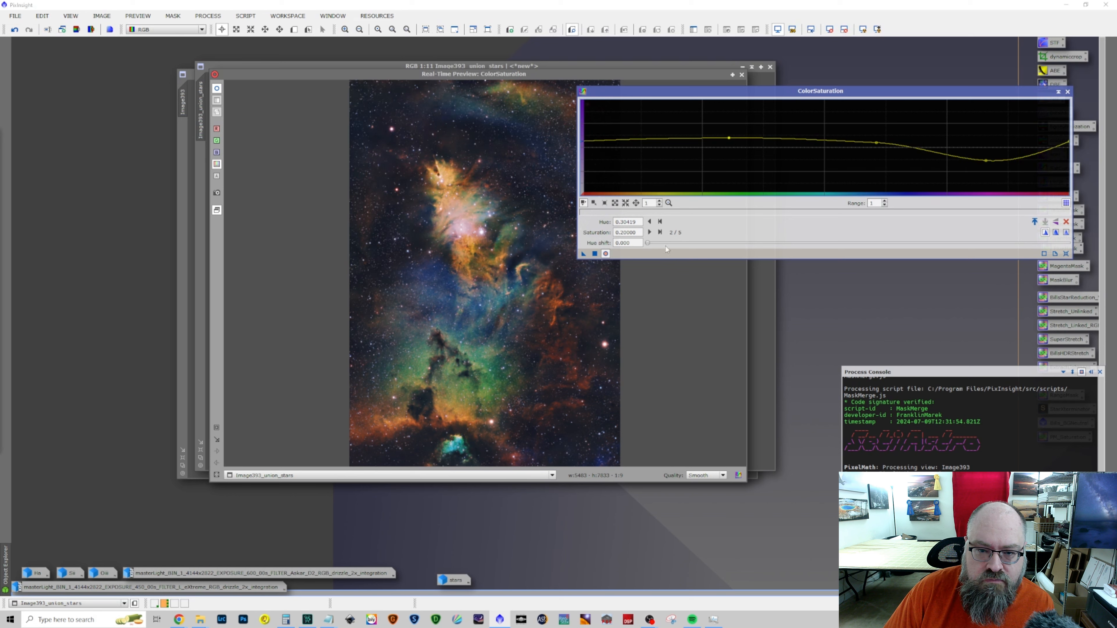
Compare the saturation preview with the original, apply it to Image393_union_stars, close ColorSaturation and the preview, and inspect the nebula up close
{"action": "left_click", "coordinate": [606, 254]}
{"action": "left_click", "coordinate": [605, 254]}
{"action": "left_click", "coordinate": [595, 254]}
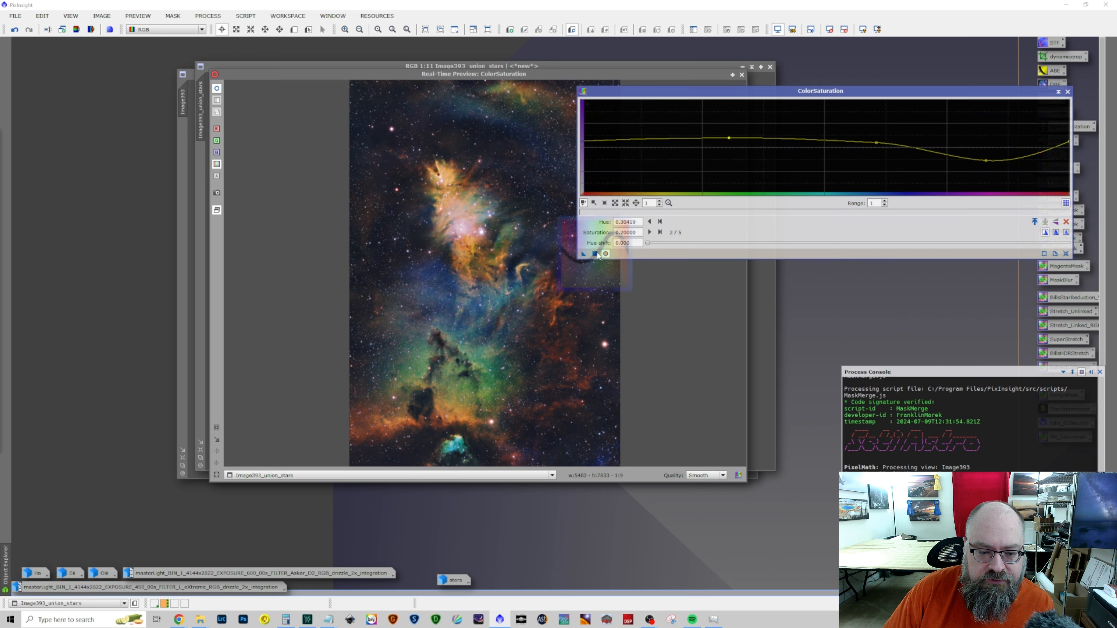
{"action": "left_click", "coordinate": [1066, 254]}
{"action": "left_click", "coordinate": [1067, 91]}
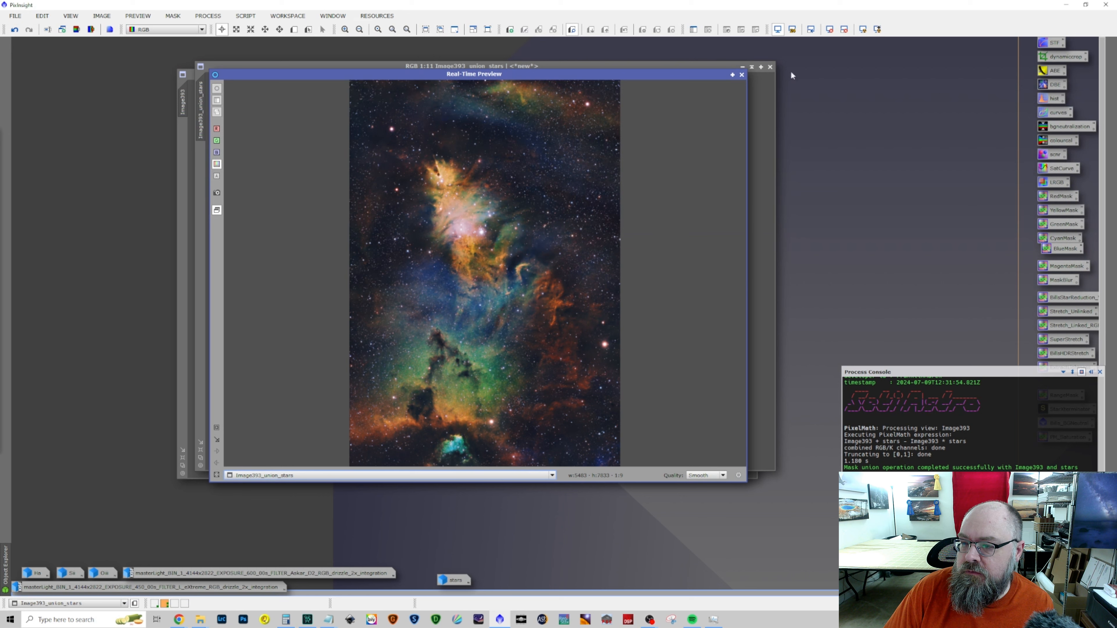
{"action": "left_click", "coordinate": [742, 75]}
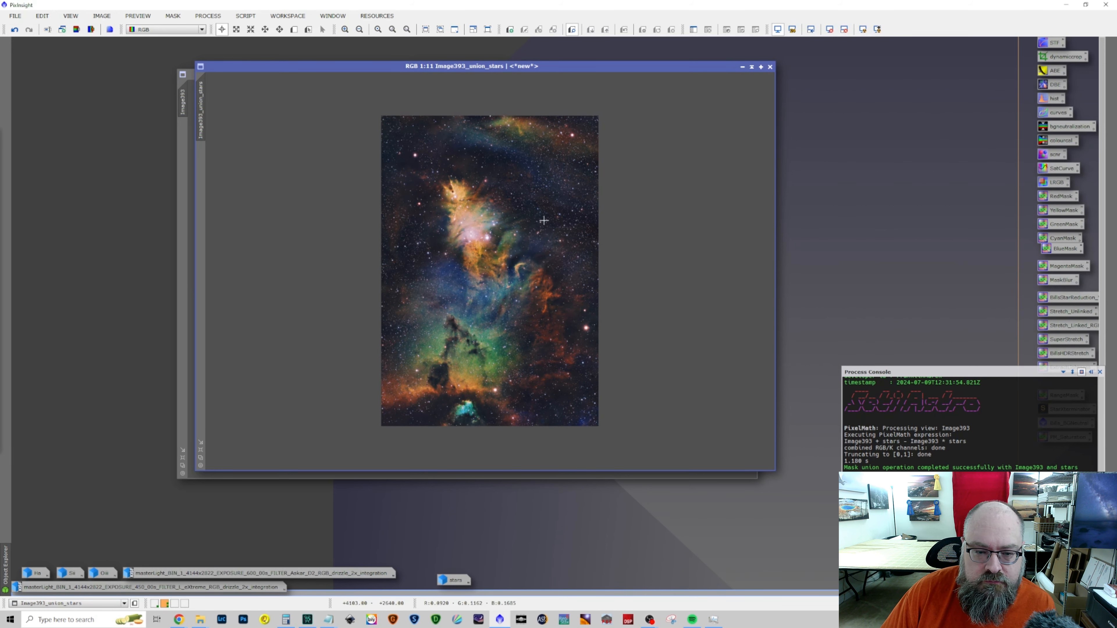
{"action": "scroll", "coordinate": [492, 335], "scroll_direction": "up", "scroll_amount": 5}
{"action": "scroll", "coordinate": [492, 335], "scroll_direction": "up", "scroll_amount": 4}
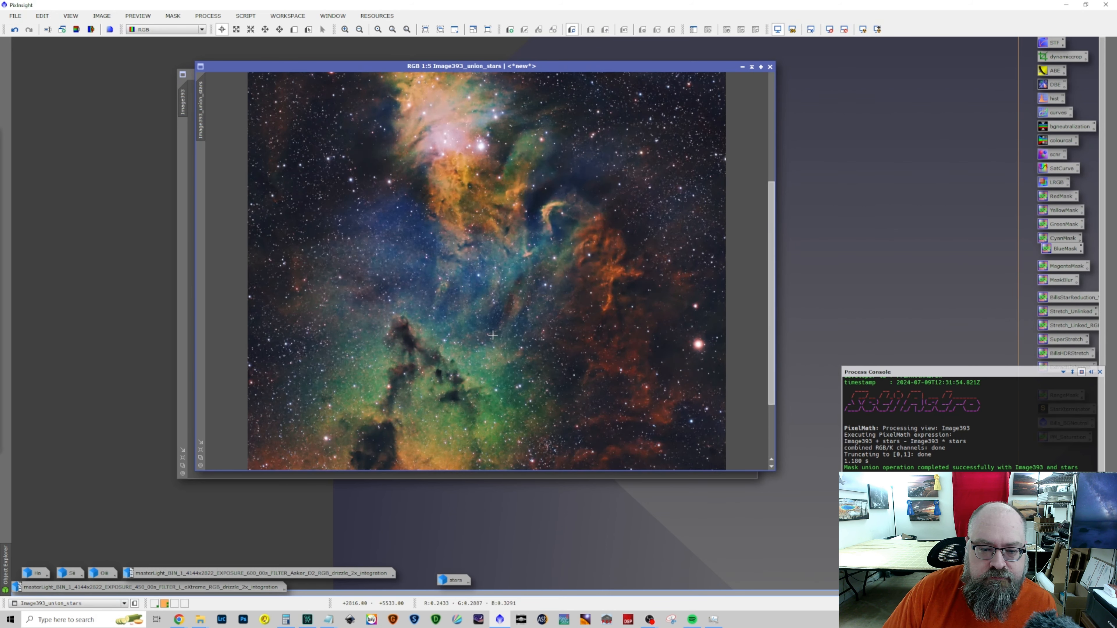
Inspect Image393_union_stars at several magnifications, examining the dark pillar, the surrounding green nebulosity and the overall composition
{"action": "scroll", "coordinate": [493, 336], "scroll_direction": "down", "scroll_amount": 5}
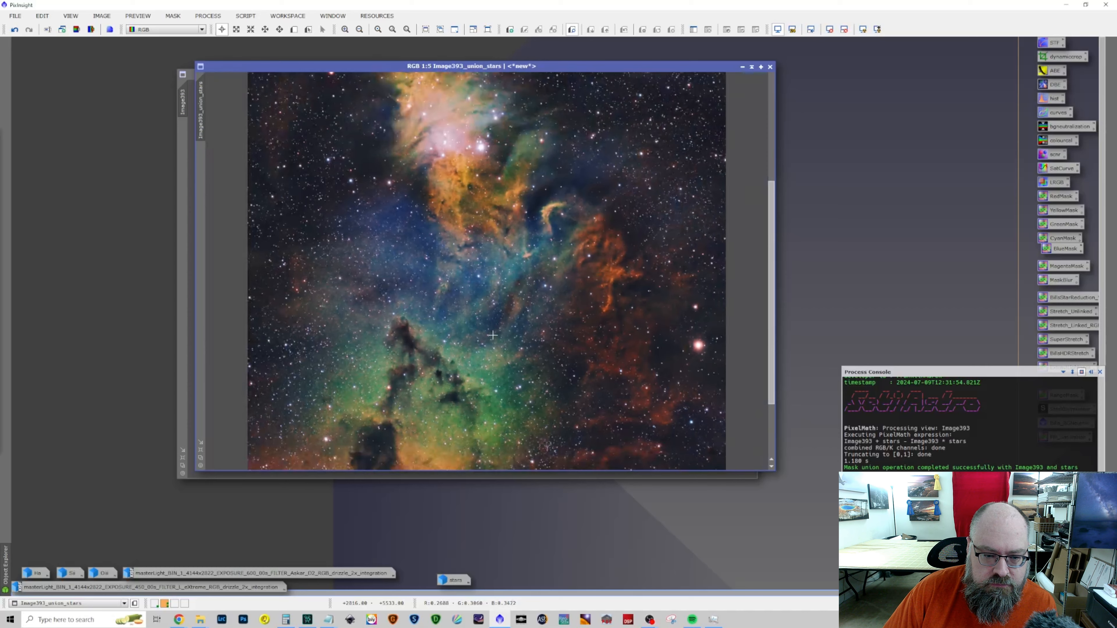
{"action": "scroll", "coordinate": [493, 335], "scroll_direction": "down", "scroll_amount": 3}
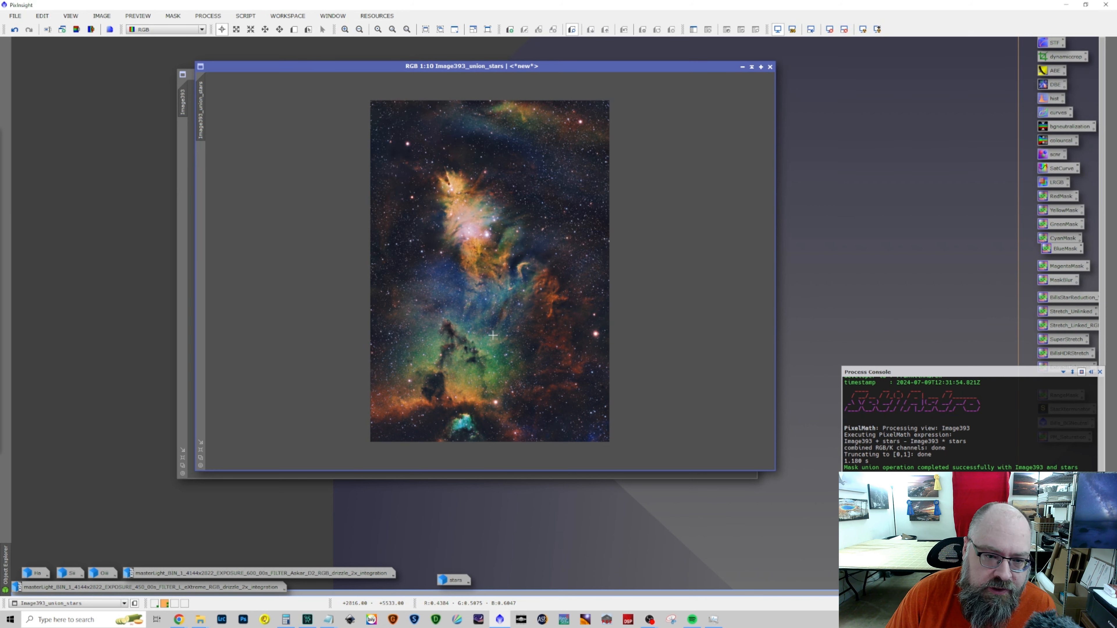
{"action": "scroll", "coordinate": [425, 338], "scroll_direction": "up", "scroll_amount": 8}
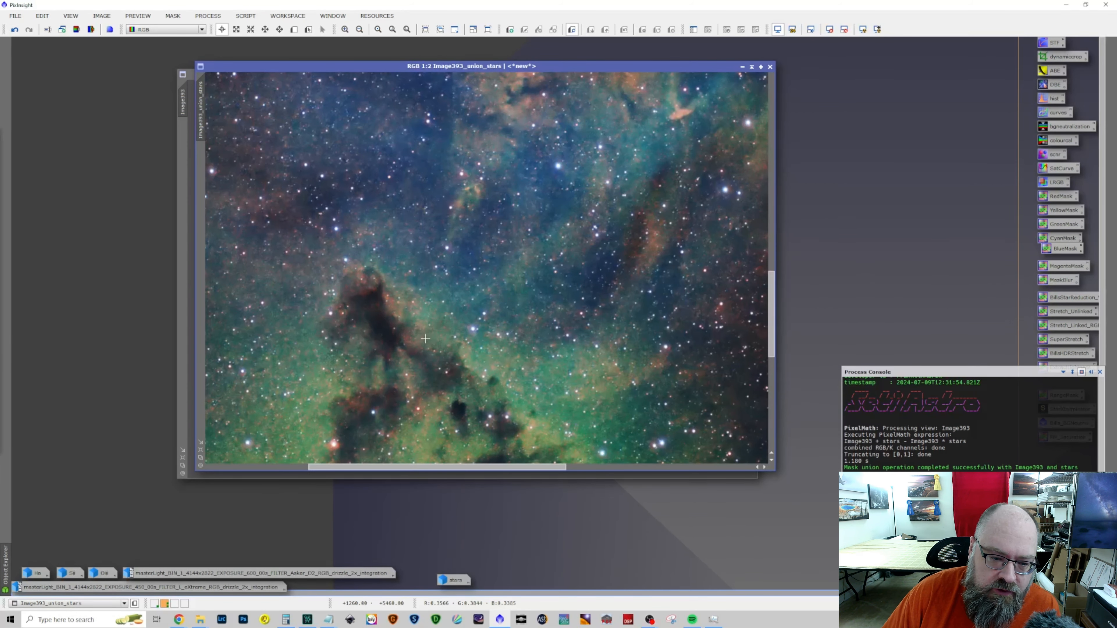
{"action": "scroll", "coordinate": [445, 347], "scroll_direction": "up", "scroll_amount": 2}
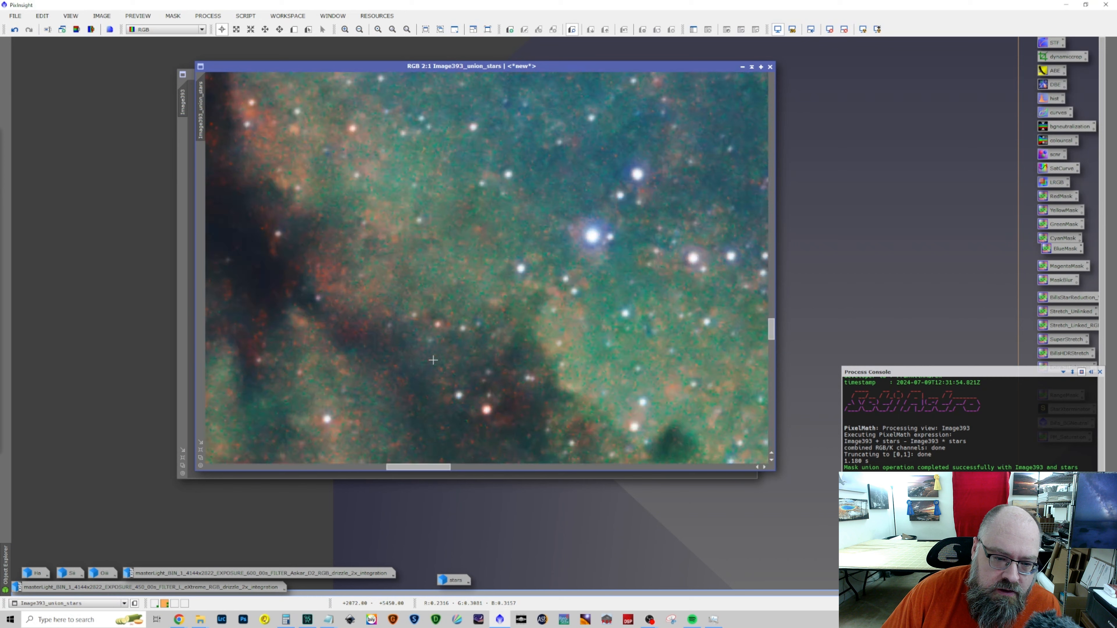
{"action": "scroll", "coordinate": [493, 351], "scroll_direction": "down", "scroll_amount": 2}
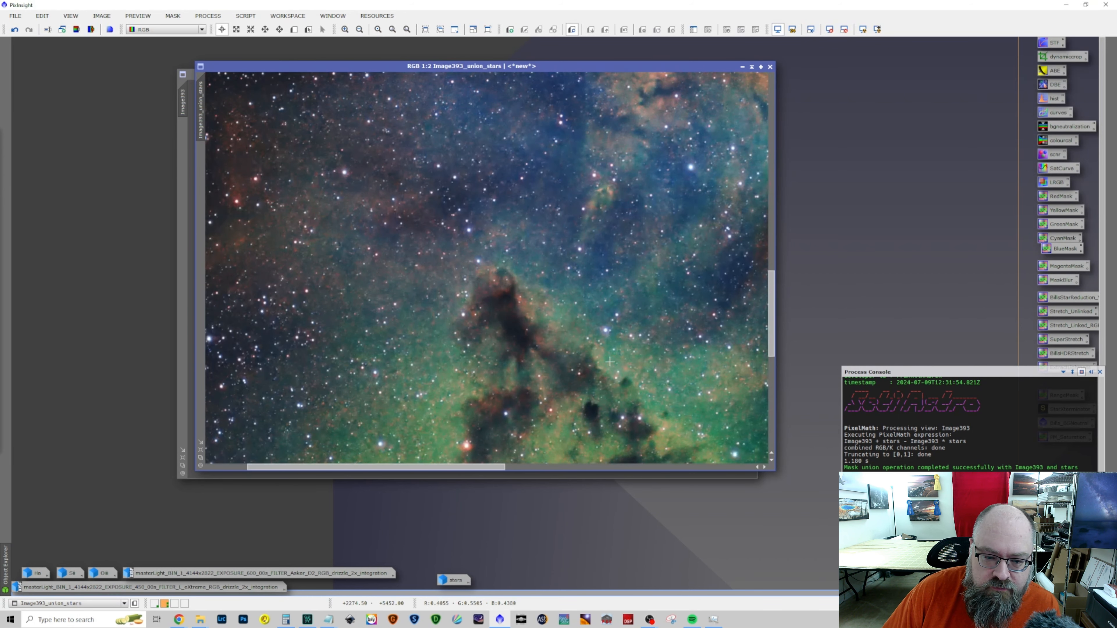
{"action": "scroll", "coordinate": [609, 362], "scroll_direction": "down", "scroll_amount": 5}
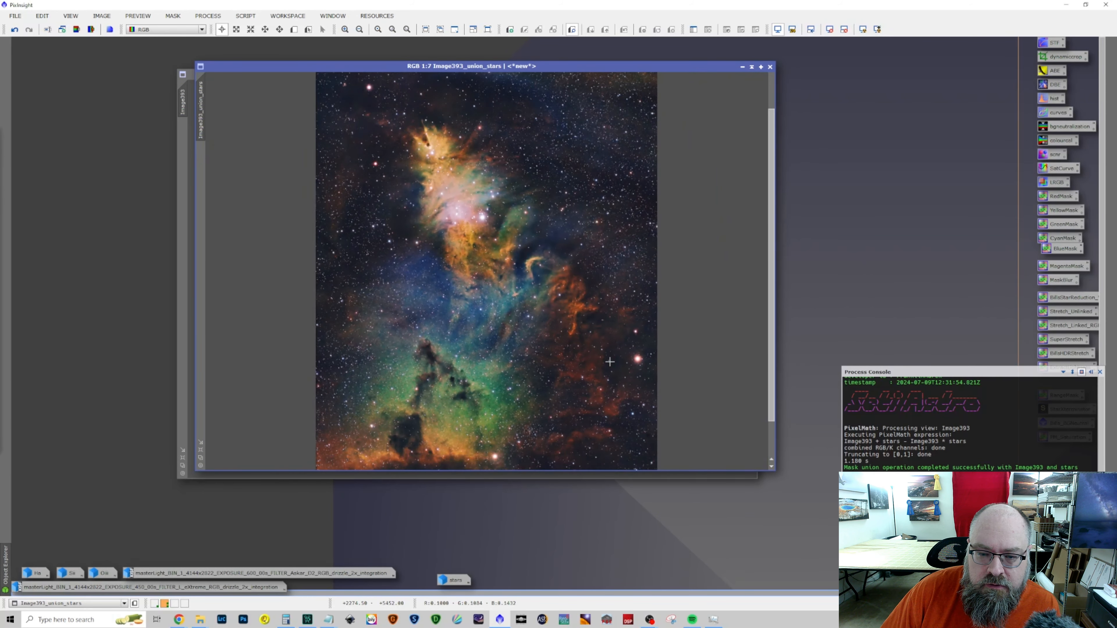
{"action": "scroll", "coordinate": [610, 361], "scroll_direction": "down", "scroll_amount": 1}
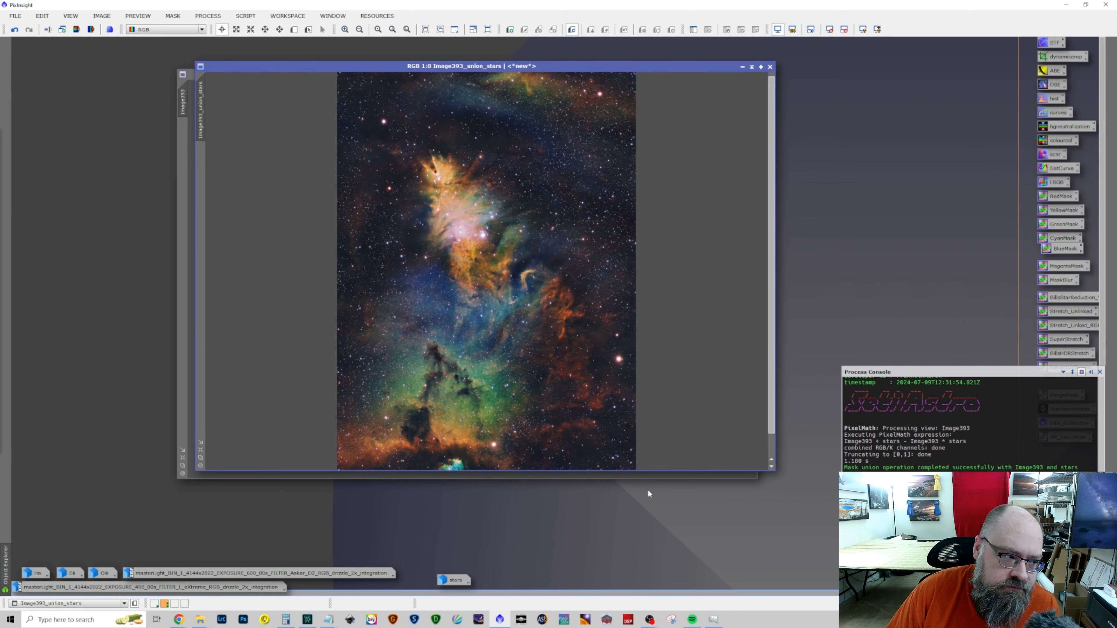
Review the equipment and integration notes in Notepad, minimise them, and examine the green pillar region of Image393_union_stars again in PixInsight
{"action": "mouse_move", "coordinate": [328, 620]}
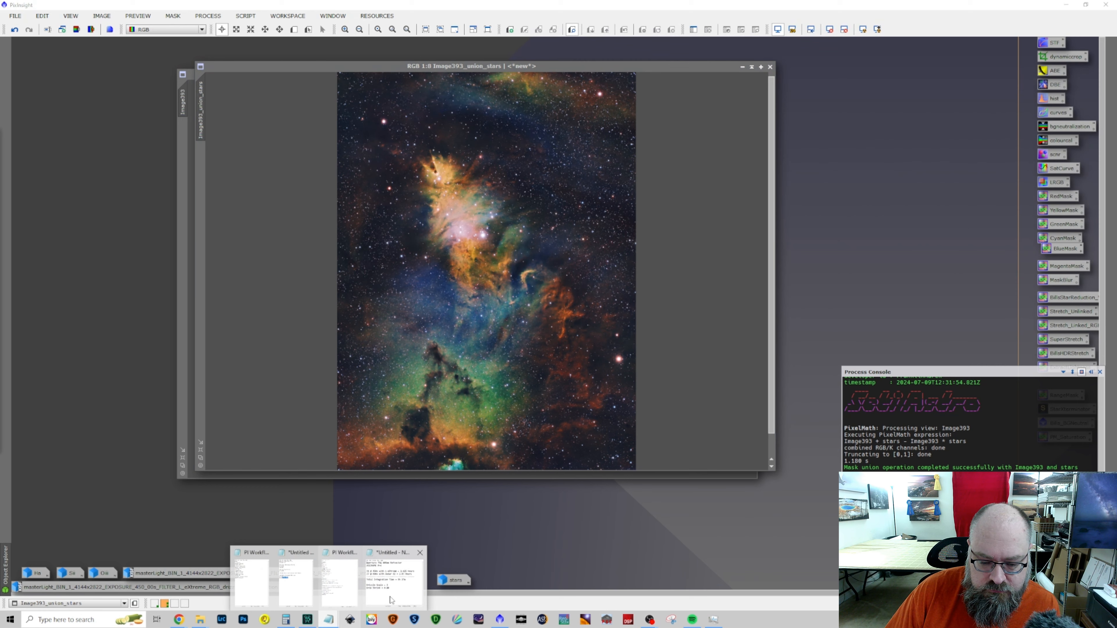
{"action": "left_click", "coordinate": [415, 584]}
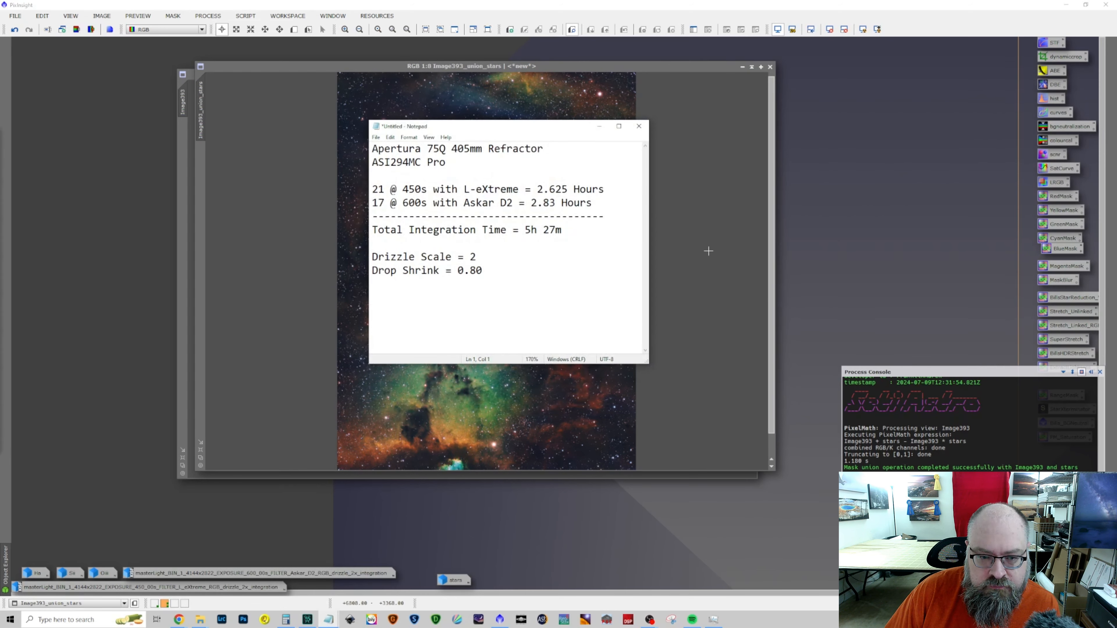
{"action": "left_click", "coordinate": [598, 127]}
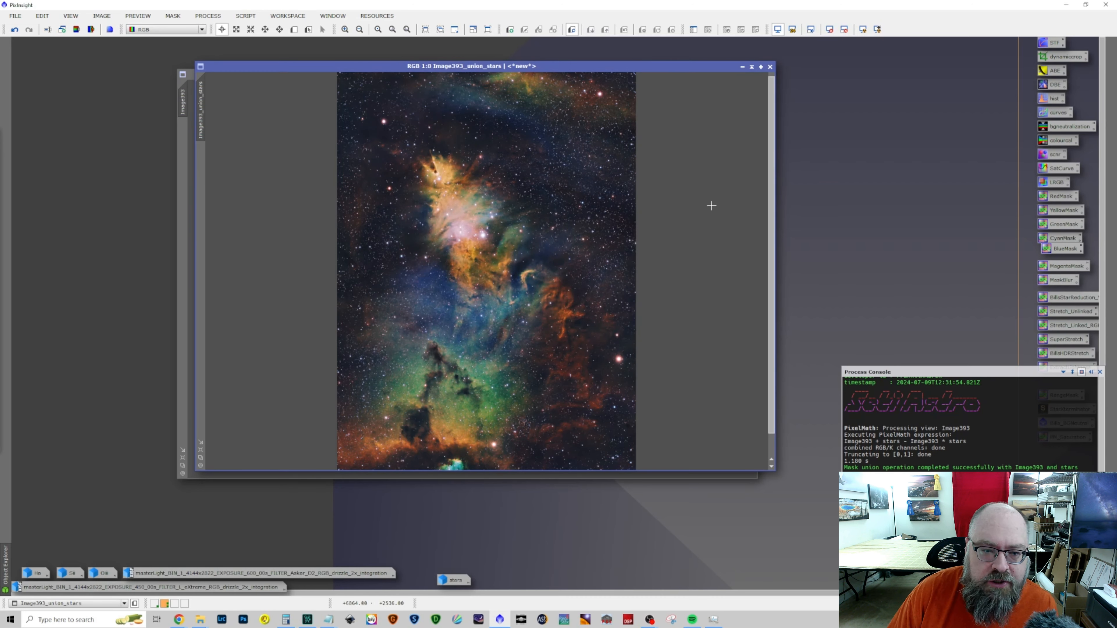
{"action": "scroll", "coordinate": [625, 233], "scroll_direction": "down", "scroll_amount": 2}
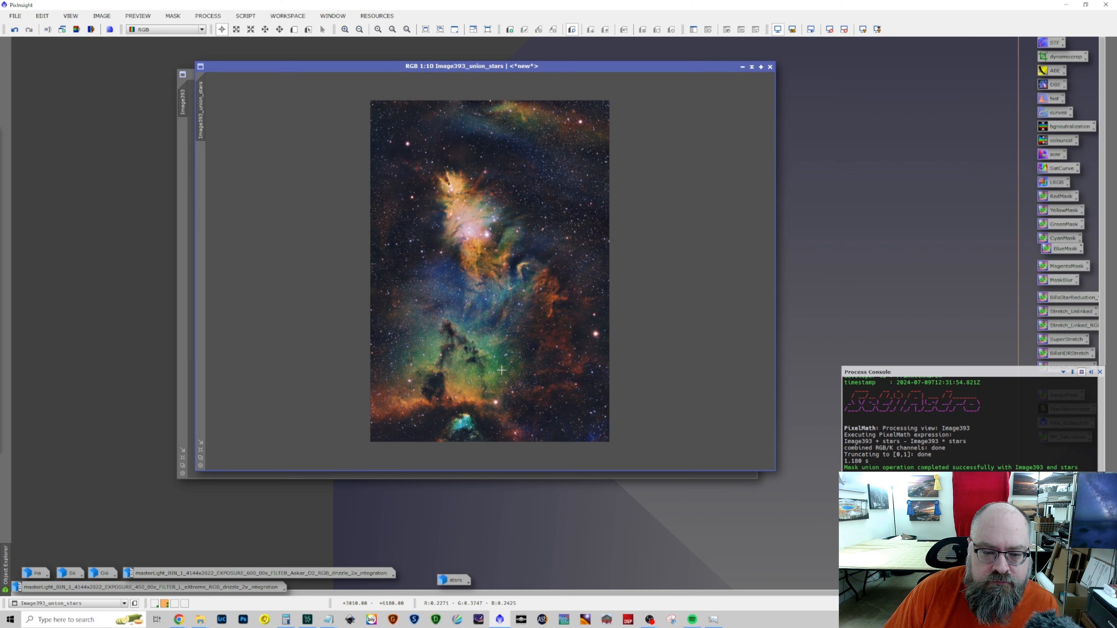
{"action": "scroll", "coordinate": [501, 371], "scroll_direction": "up", "scroll_amount": 1}
{"action": "scroll", "coordinate": [501, 371], "scroll_direction": "up", "scroll_amount": 7}
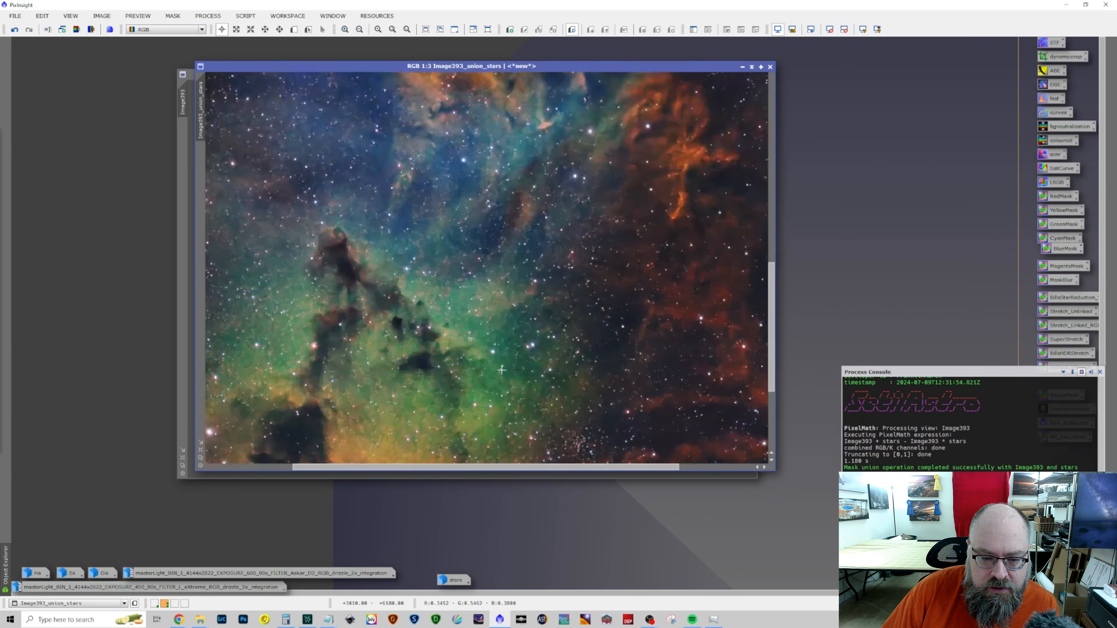
{"action": "scroll", "coordinate": [501, 370], "scroll_direction": "down", "scroll_amount": 5}
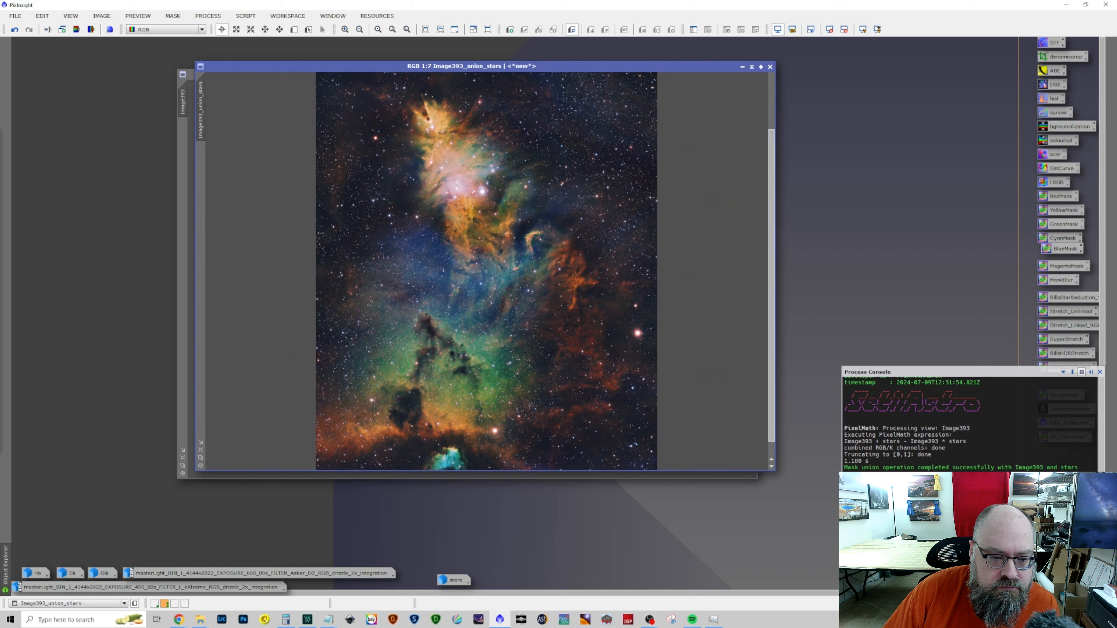
Apply the saved PixelMath process container to Image393_union_stars, compare it with the temporary DeleteMe copy, and close that copy
{"action": "left_click", "coordinate": [1099, 372]}
{"action": "left_click_drag", "start_coordinate": [1069, 424], "coordinate": [489, 292]}
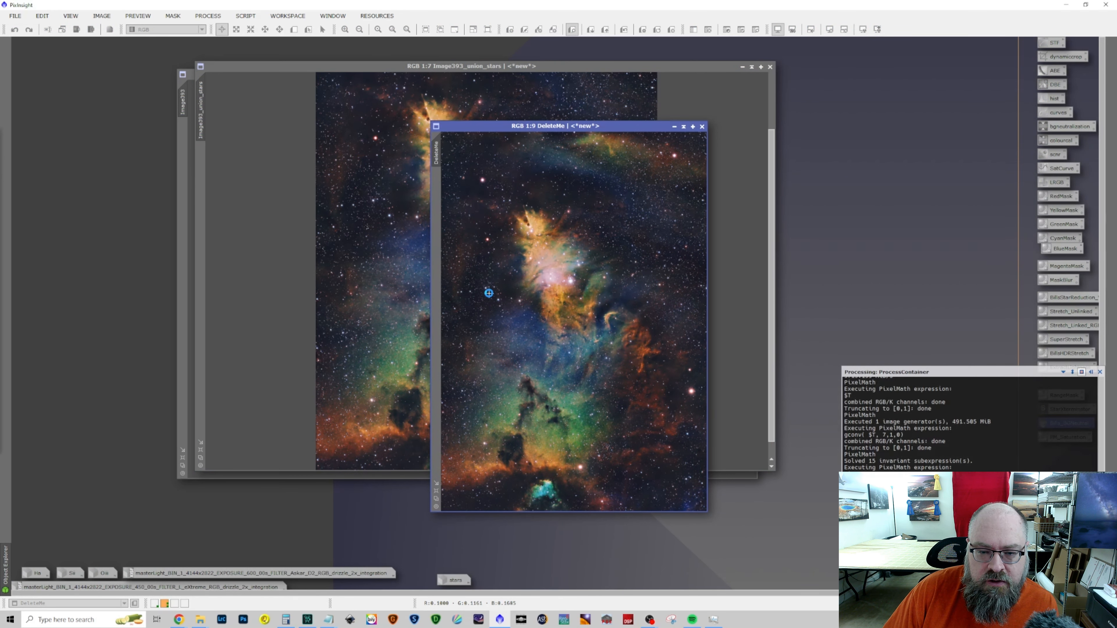
{"action": "left_click_drag", "start_coordinate": [640, 126], "coordinate": [831, 80]}
{"action": "scroll", "coordinate": [593, 200], "scroll_direction": "down", "scroll_amount": 2}
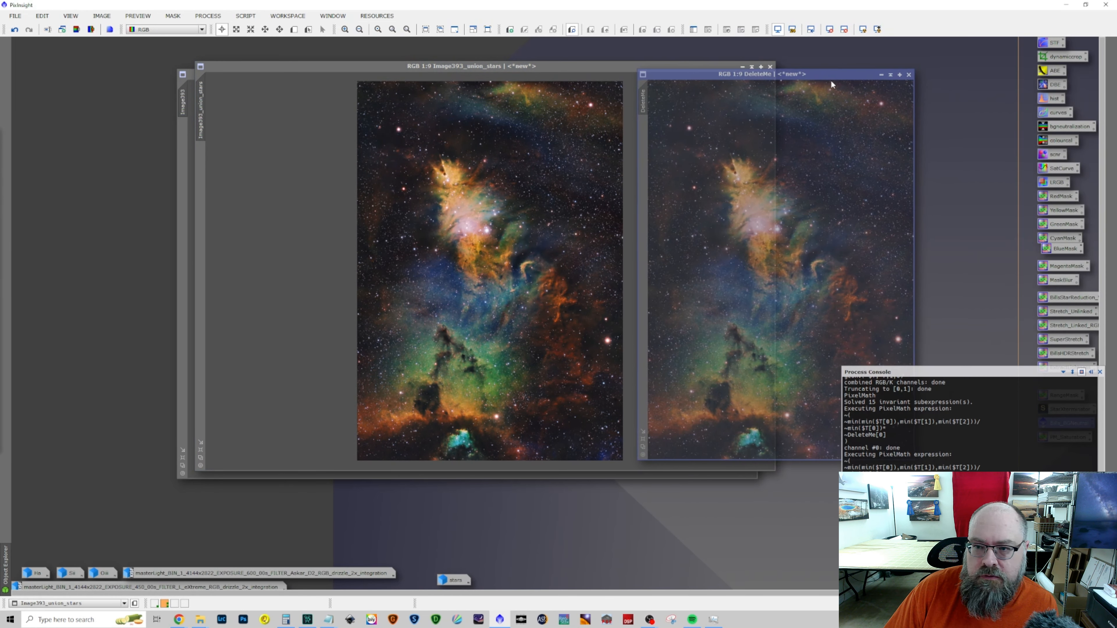
{"action": "scroll", "coordinate": [829, 82], "scroll_direction": "down", "scroll_amount": 2}
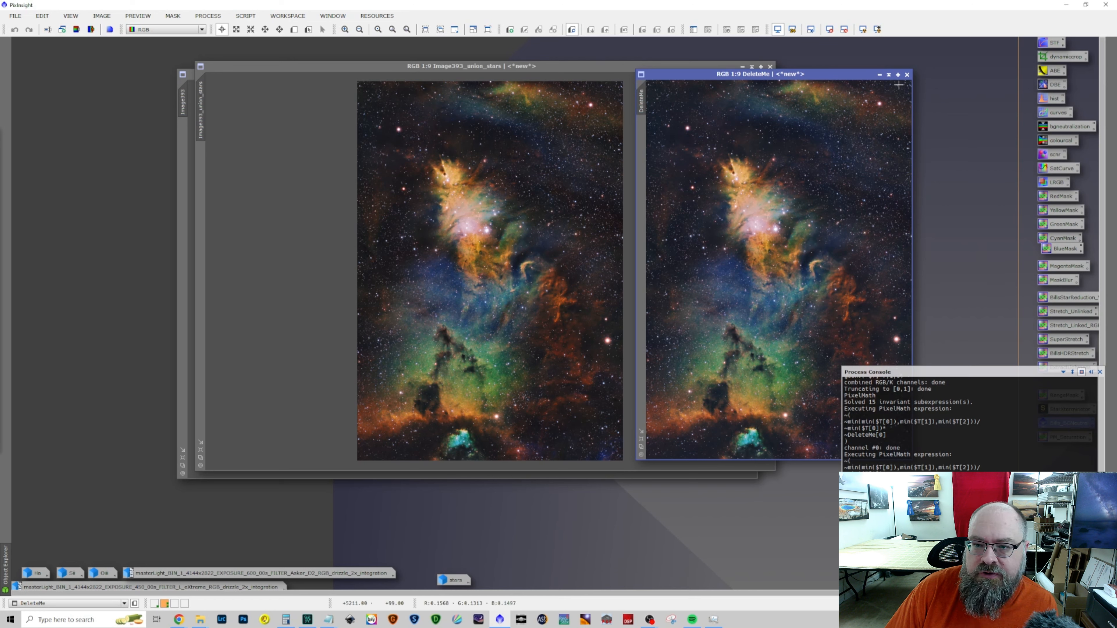
{"action": "left_click", "coordinate": [907, 74]}
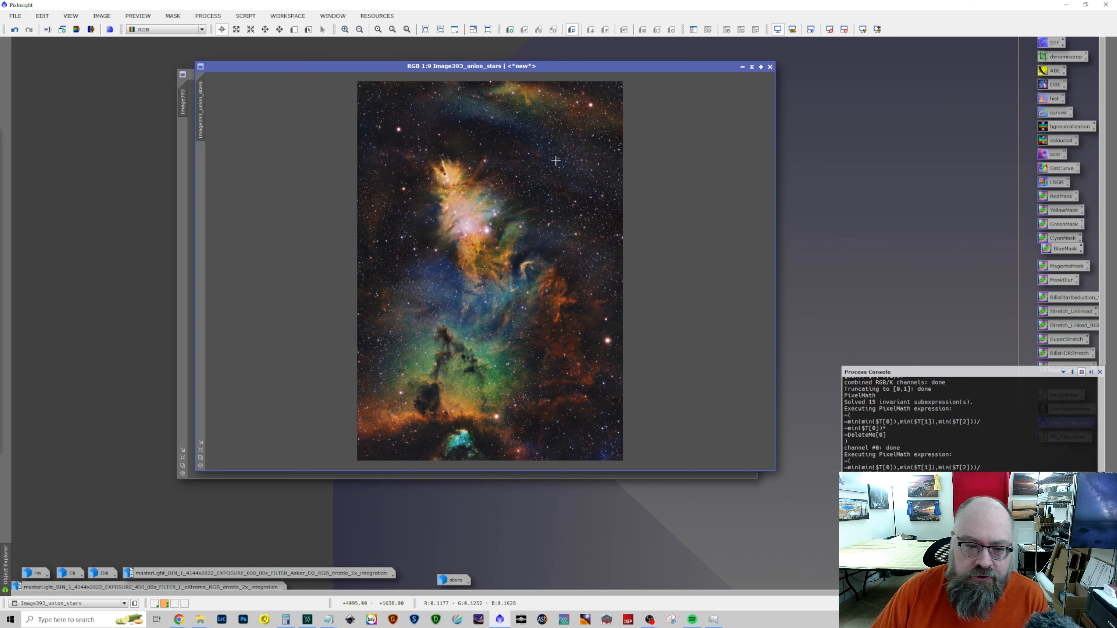
Set up a previewed LocalHistogramEqualization for Image393_union_stars with kernel radius 144, contrast limit 1.5 and amount about 0.35
{"action": "left_click", "coordinate": [245, 16]}
{"action": "mouse_move", "coordinate": [208, 15]}
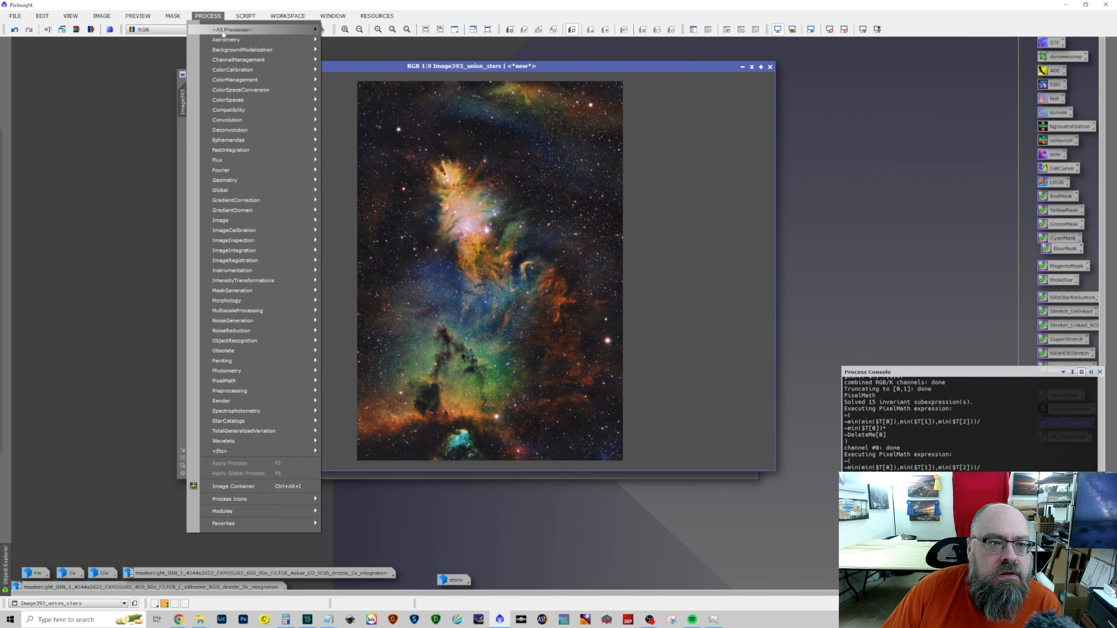
{"action": "mouse_move", "coordinate": [233, 30]}
{"action": "left_click", "coordinate": [502, 260]}
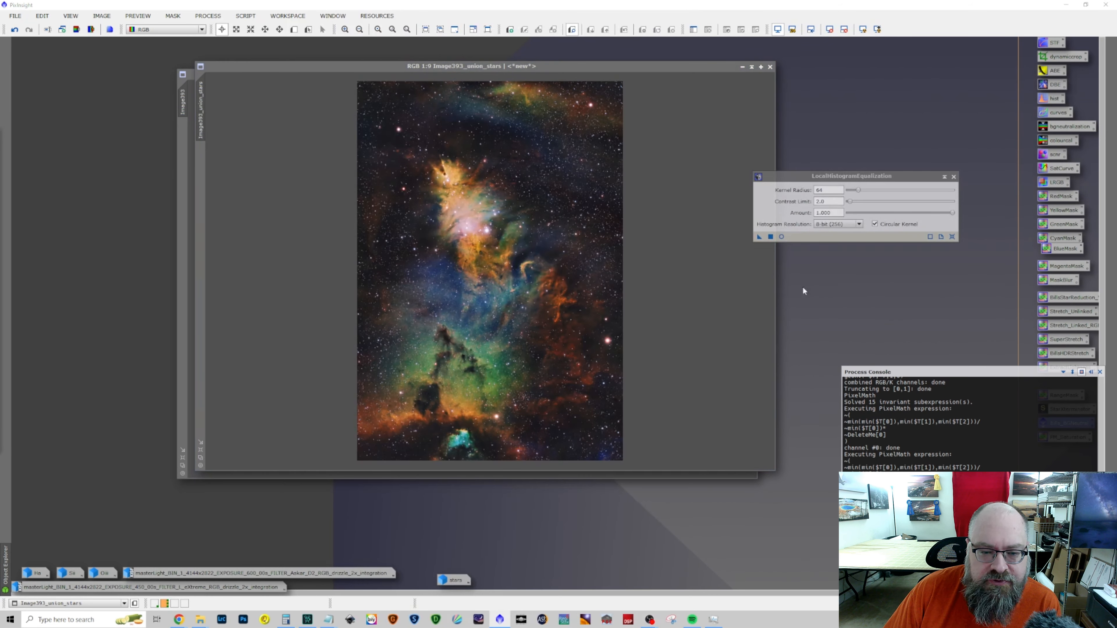
{"action": "left_click", "coordinate": [781, 237]}
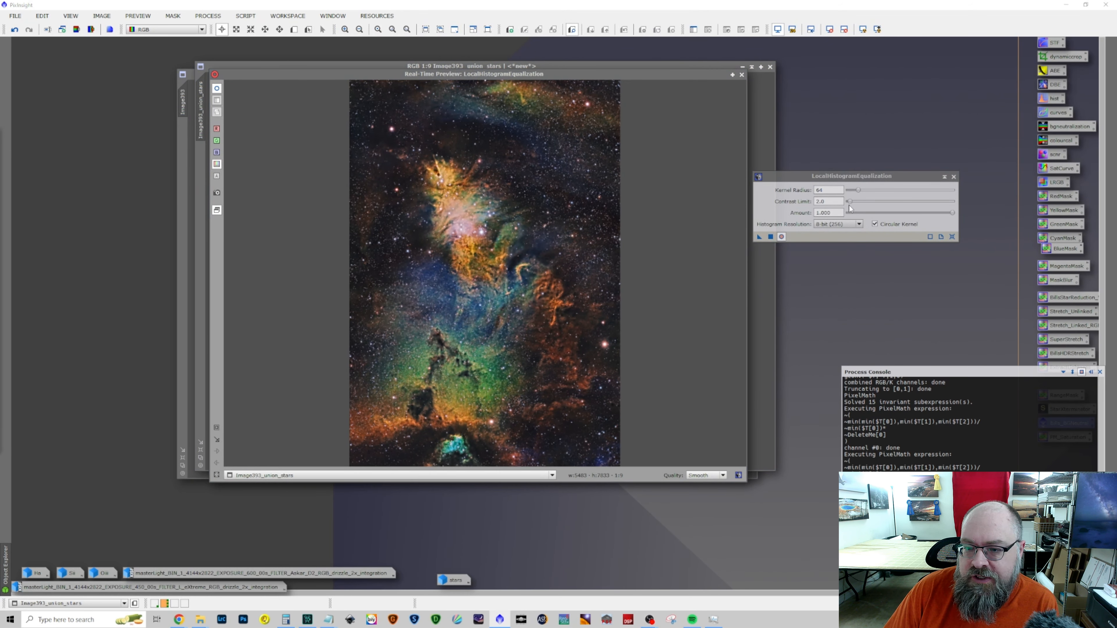
{"action": "left_click_drag", "start_coordinate": [858, 193], "coordinate": [876, 195]}
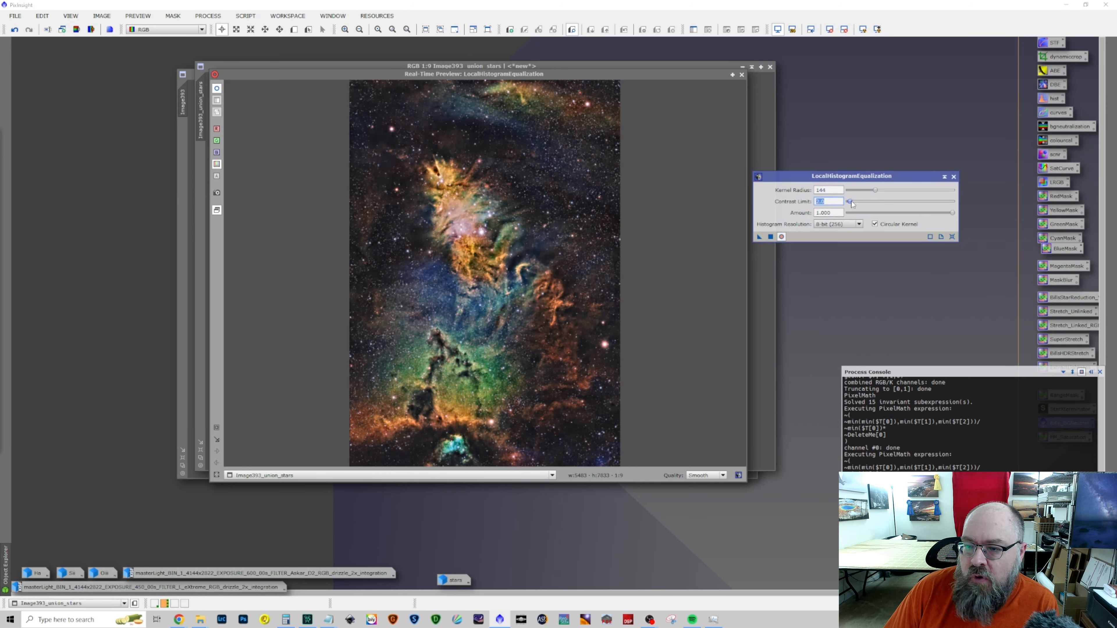
{"action": "left_click_drag", "start_coordinate": [850, 200], "coordinate": [851, 201]}
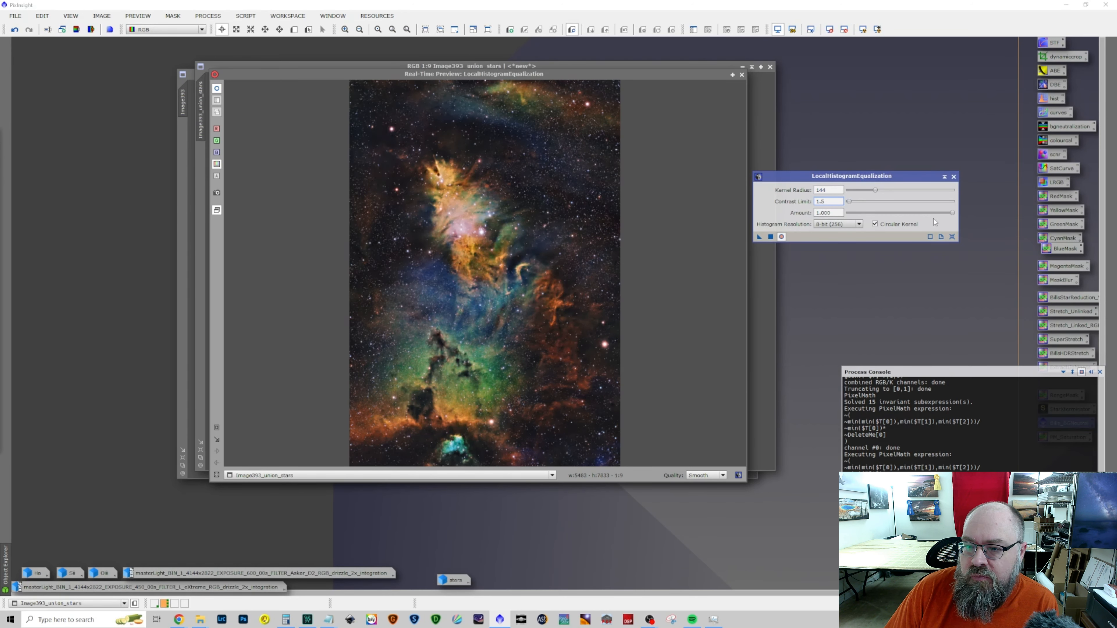
{"action": "left_click_drag", "start_coordinate": [951, 215], "coordinate": [890, 221]}
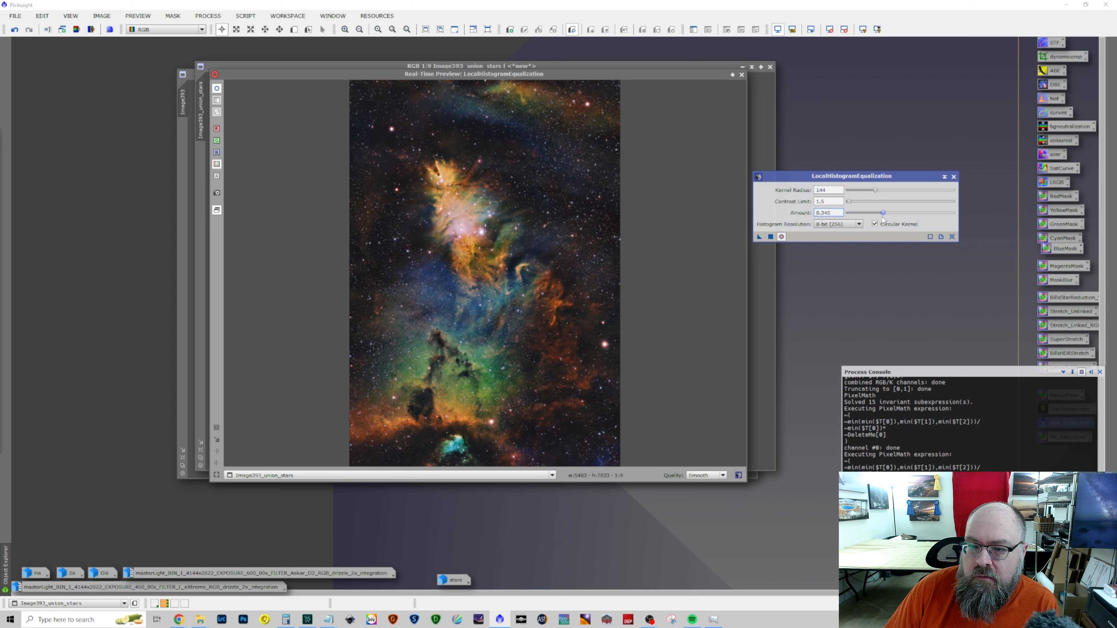
Apply LocalHistogramEqualization to Image393_union_stars and close both the process and its real-time preview
{"action": "left_click", "coordinate": [771, 237]}
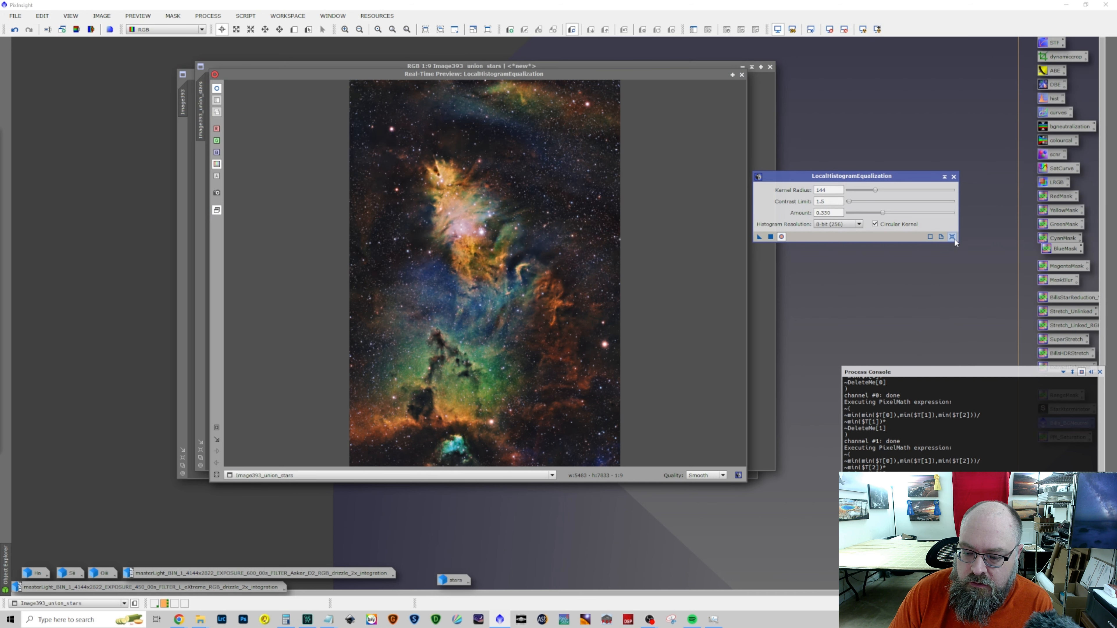
{"action": "left_click", "coordinate": [954, 176]}
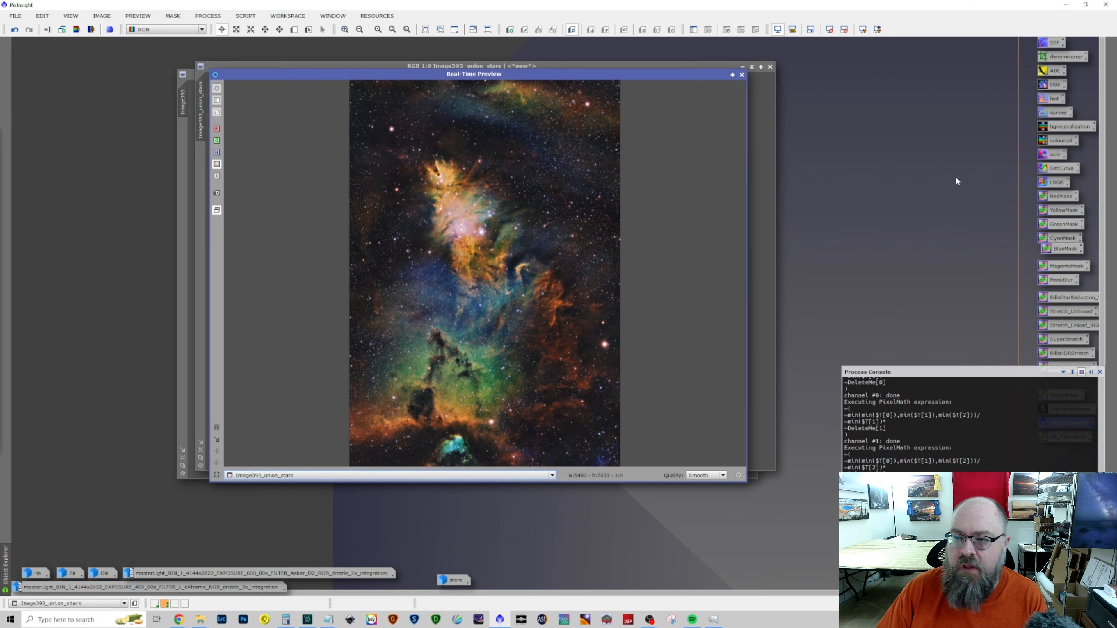
{"action": "left_click", "coordinate": [741, 75]}
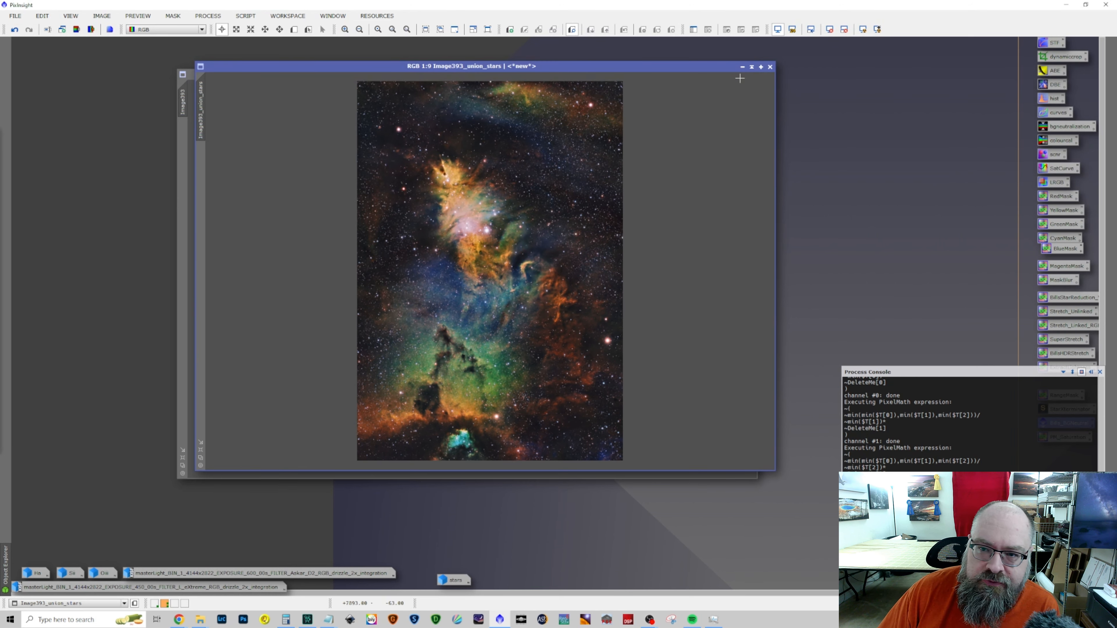
Open the OrtonGlow utility script, move its window clear, and frame the bright nebula core in its preview
{"action": "left_click", "coordinate": [245, 16]}
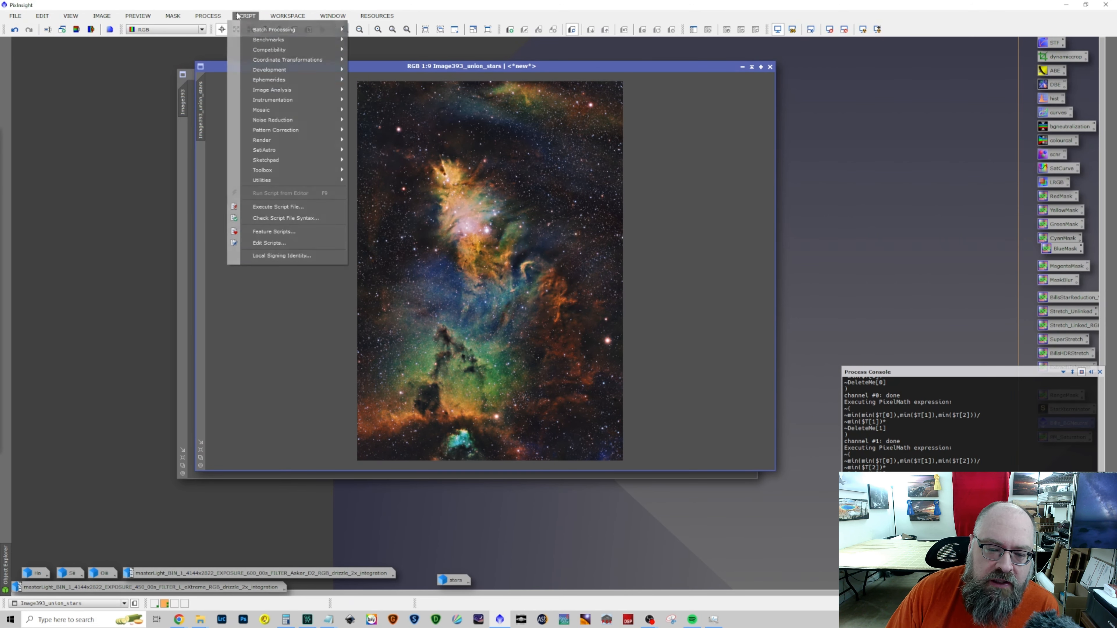
{"action": "mouse_move", "coordinate": [281, 170]}
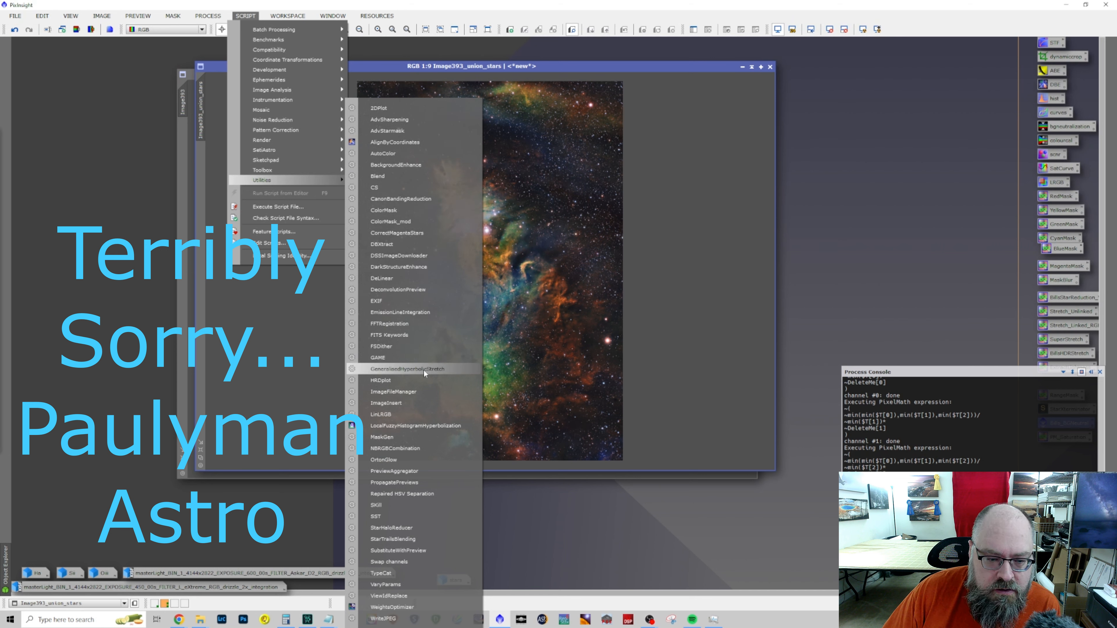
{"action": "left_click", "coordinate": [424, 461]}
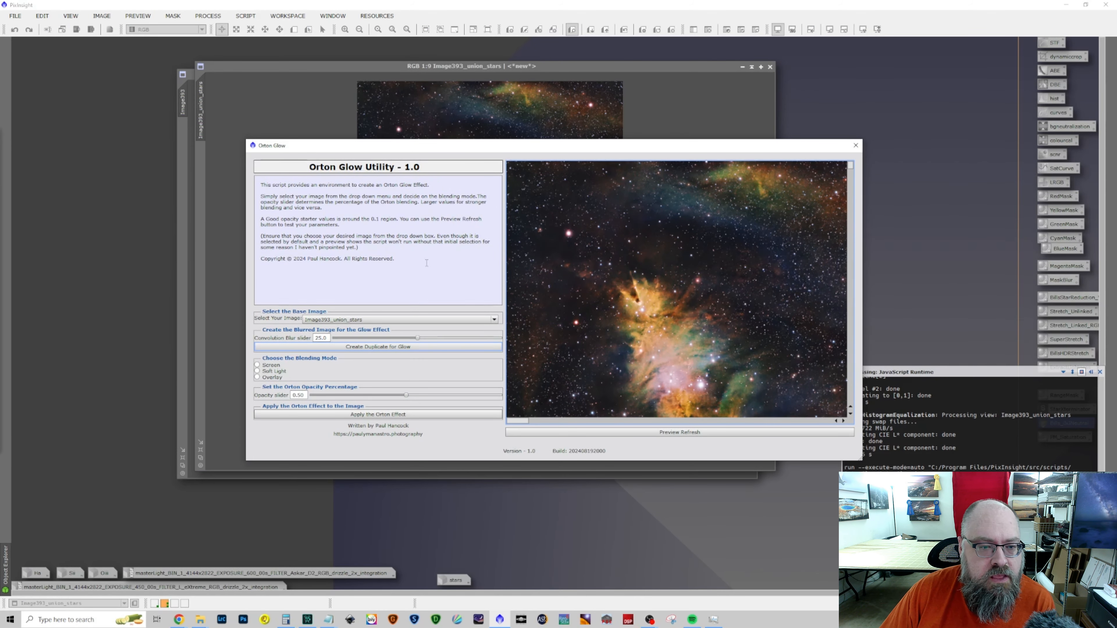
{"action": "left_click_drag", "start_coordinate": [467, 147], "coordinate": [647, 84]}
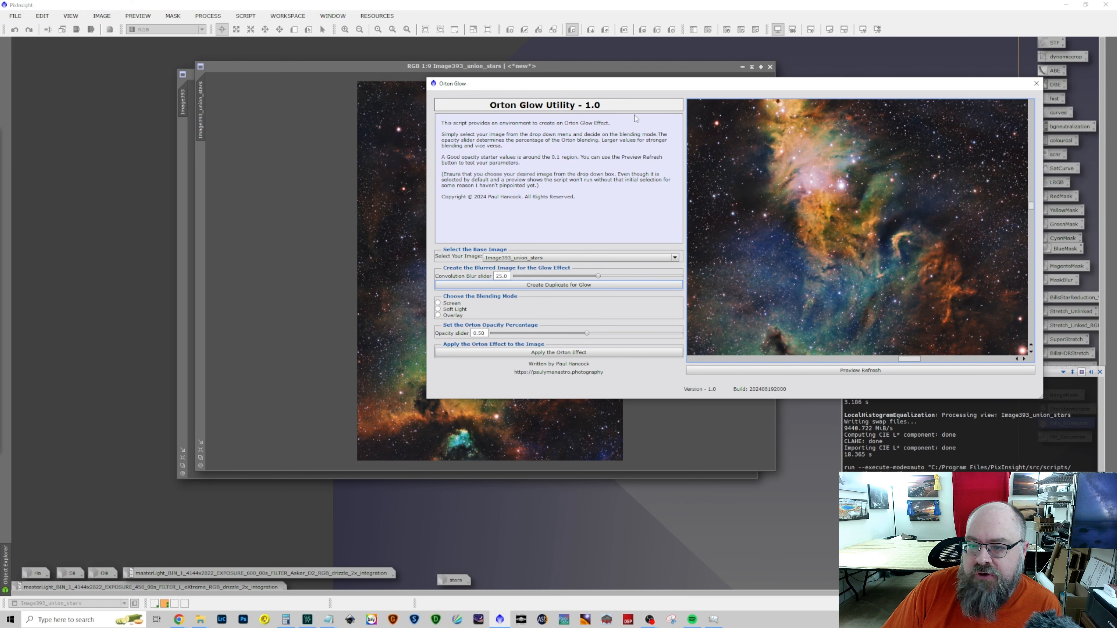
{"action": "left_click_drag", "start_coordinate": [635, 86], "coordinate": [370, 80]}
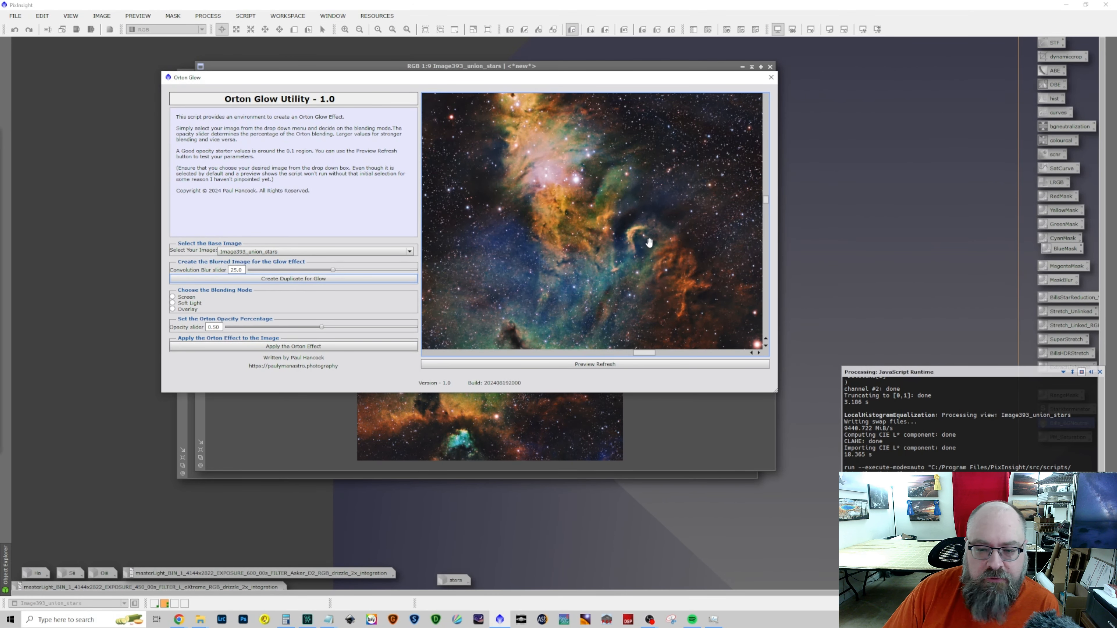
{"action": "left_click_drag", "start_coordinate": [596, 204], "coordinate": [629, 274]}
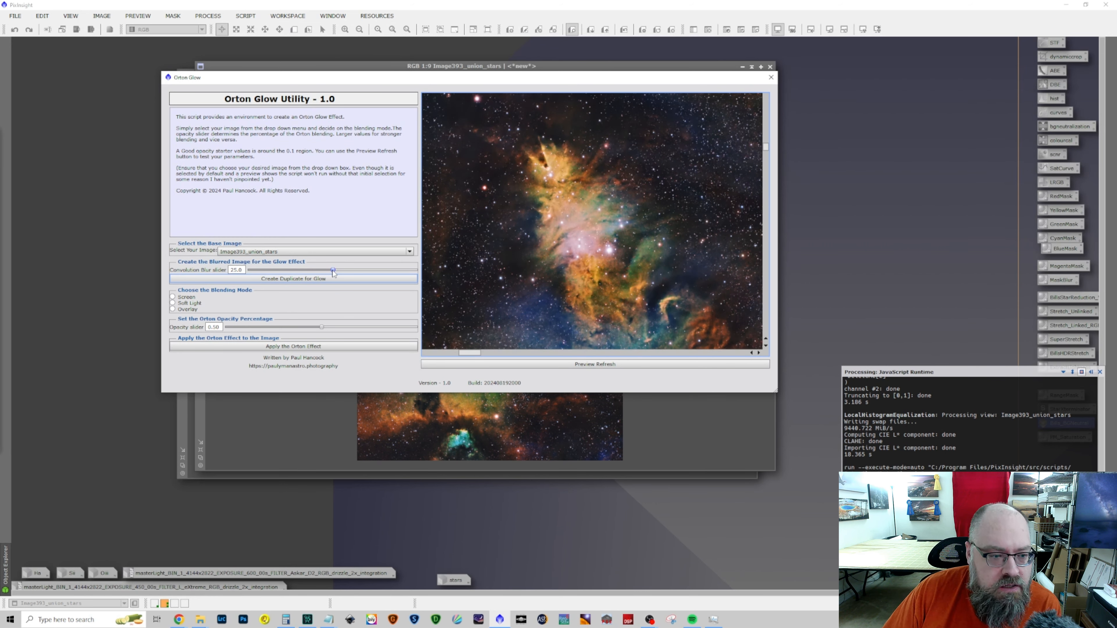
Try to create the glow duplicate with convolution blur 25.0, and explicitly select Image393_union_stars as the base image
{"action": "left_click", "coordinate": [298, 278]}
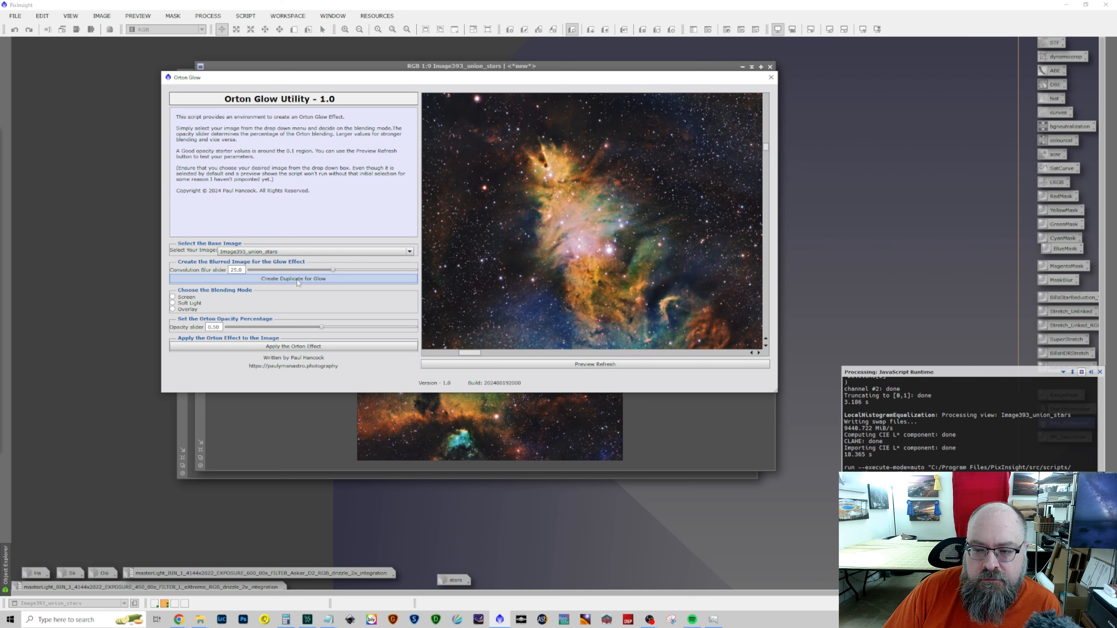
{"action": "left_click", "coordinate": [286, 252]}
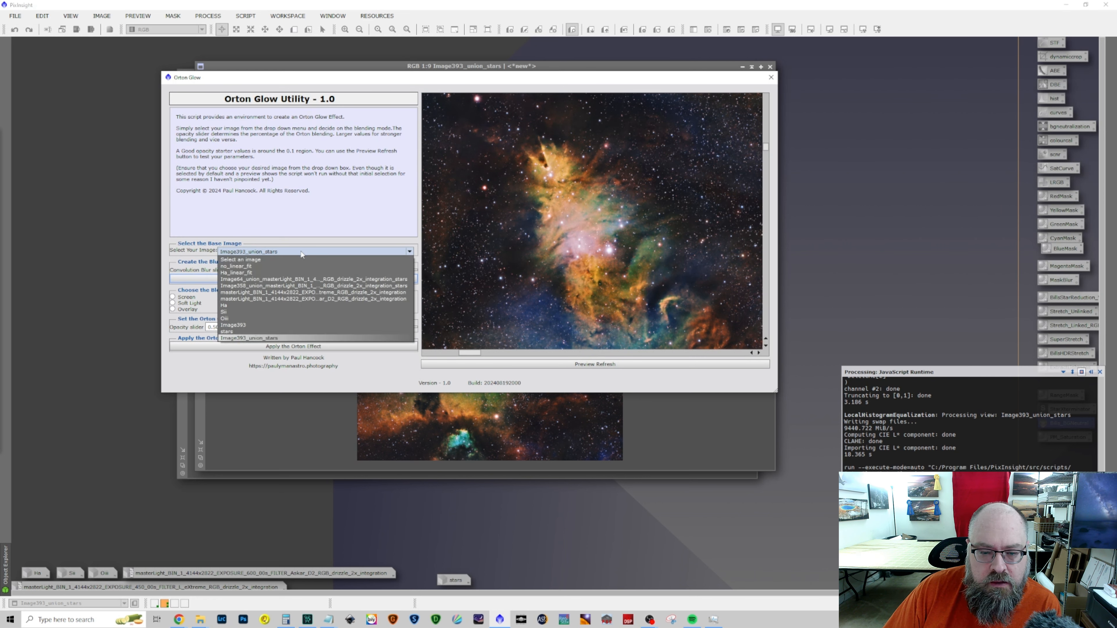
{"action": "left_click", "coordinate": [284, 339]}
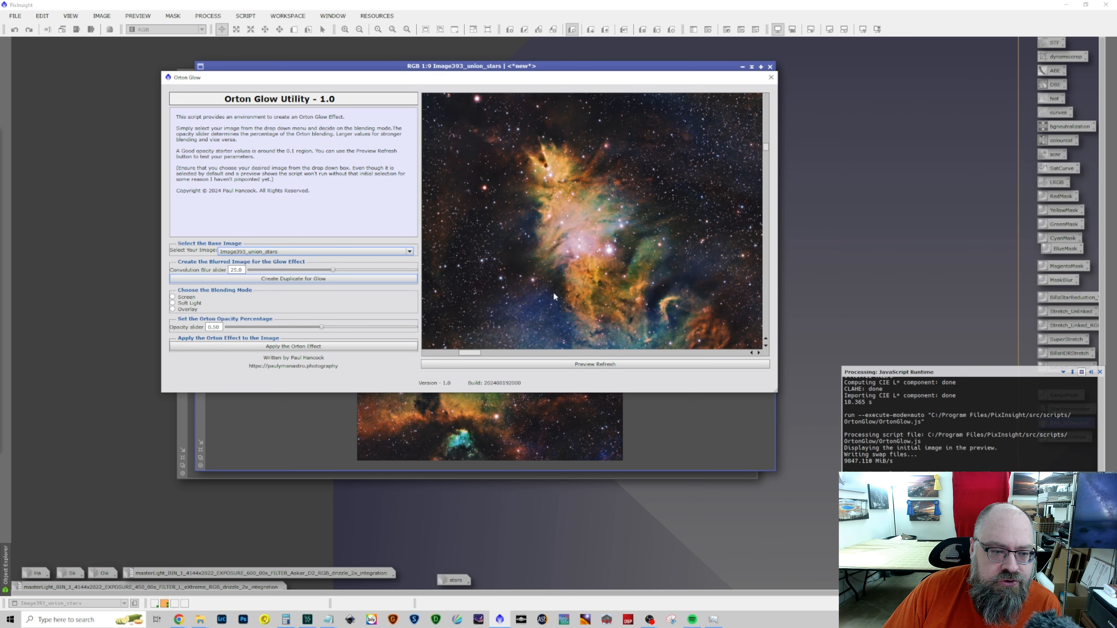
Create the glow duplicate of Image393_union_stars with blur 25.0 and try applying the Orton effect in Screen mode at 0.50 opacity
{"action": "left_click", "coordinate": [300, 280]}
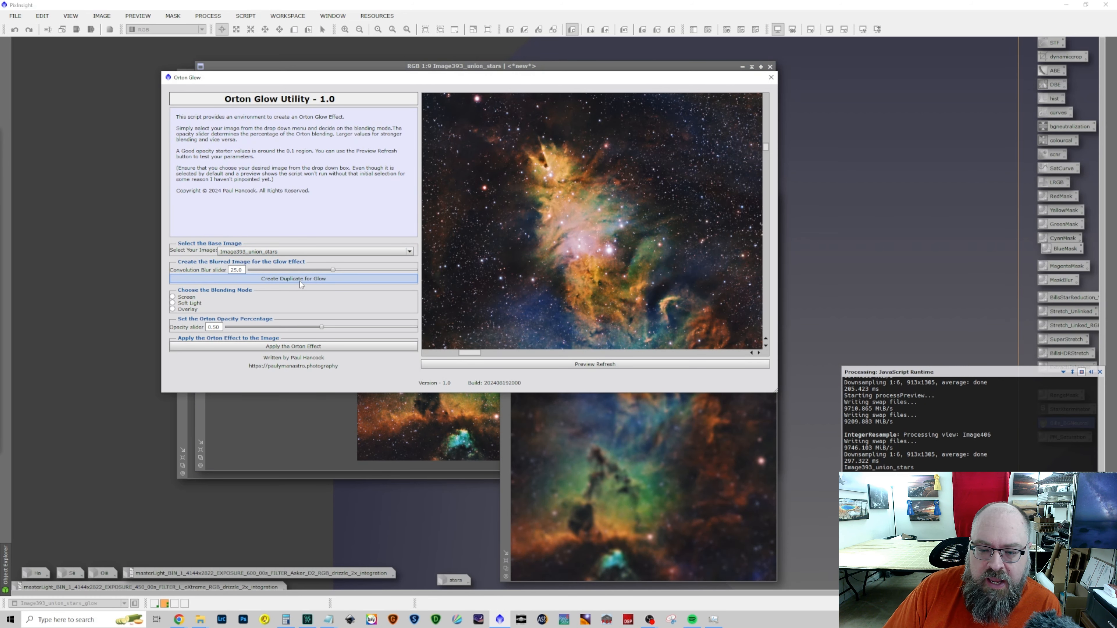
{"action": "left_click", "coordinate": [185, 298]}
{"action": "left_click", "coordinate": [315, 347]}
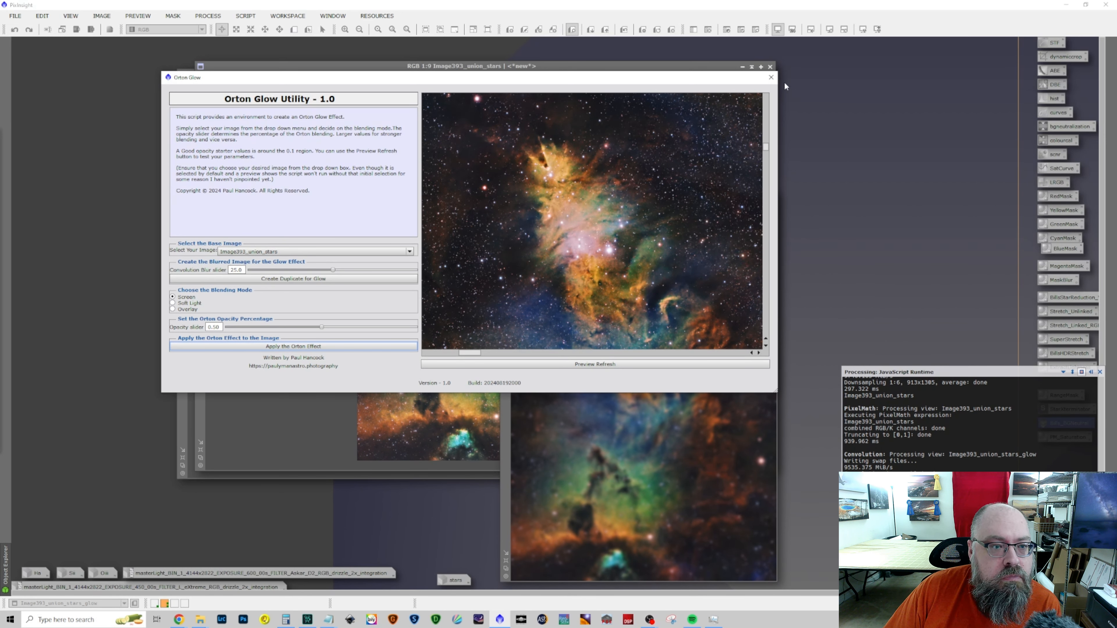
Close the Orton Glow script and undo the last change on Image393_union_stars
{"action": "left_click", "coordinate": [769, 79]}
{"action": "left_click", "coordinate": [548, 67]}
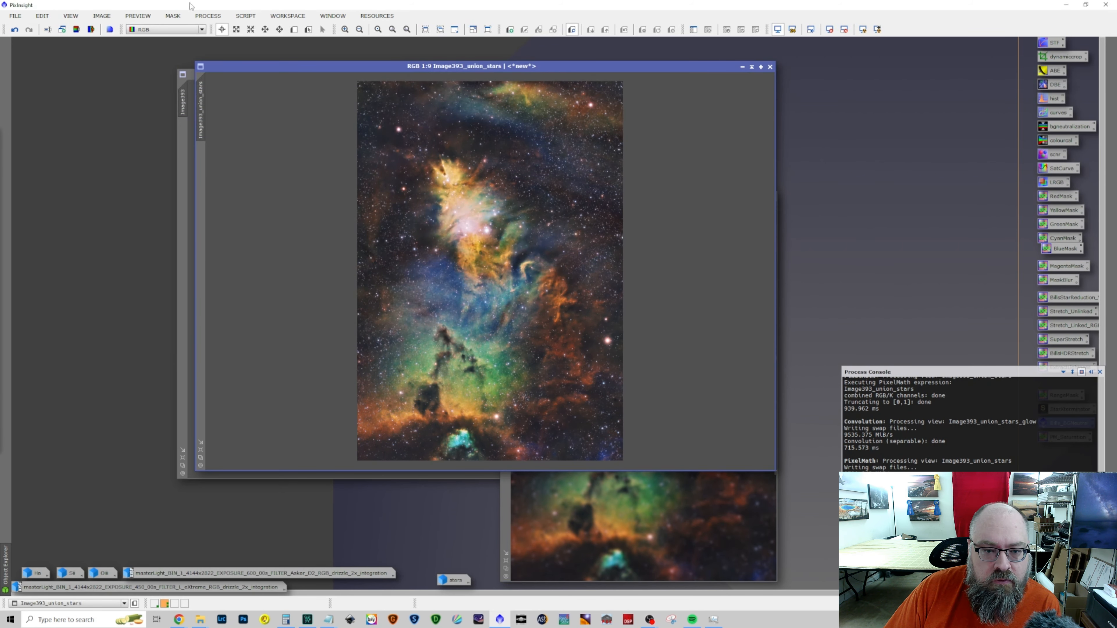
{"action": "left_click", "coordinate": [15, 30]}
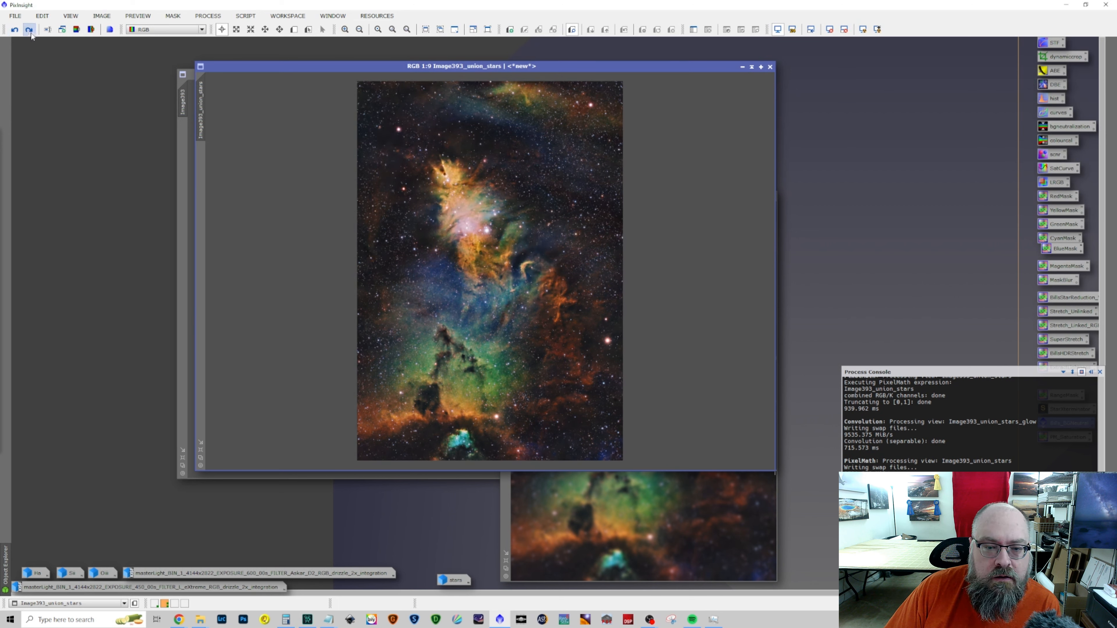
Reopen the OrtonGlow utility script and explicitly select Image393_union_stars as the base image
{"action": "left_click", "coordinate": [207, 16]}
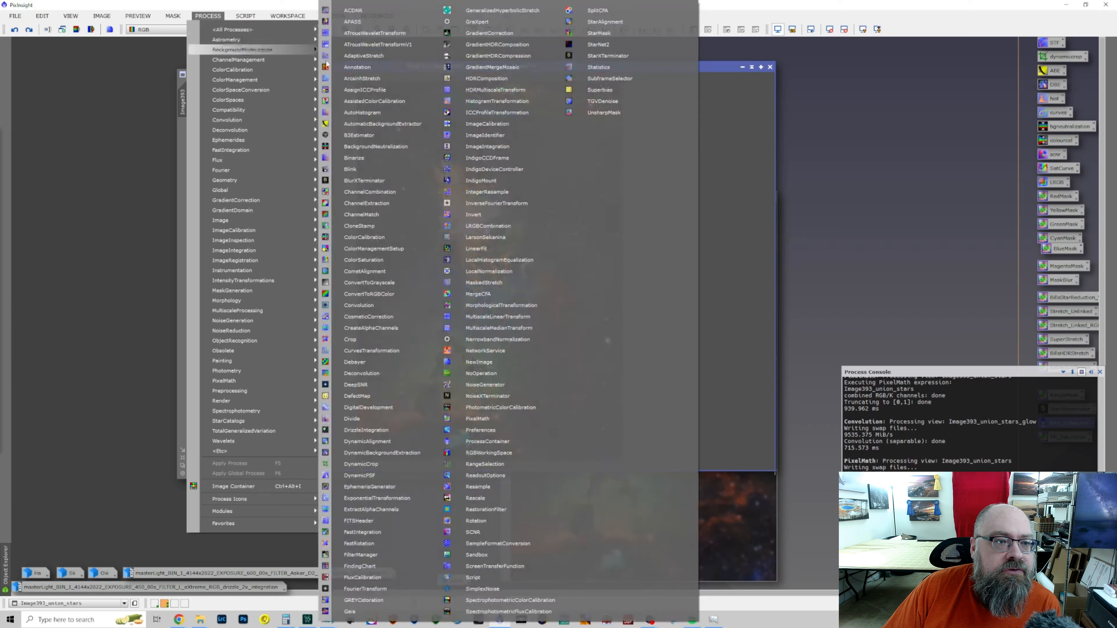
{"action": "mouse_move", "coordinate": [245, 16]}
{"action": "mouse_move", "coordinate": [288, 181]}
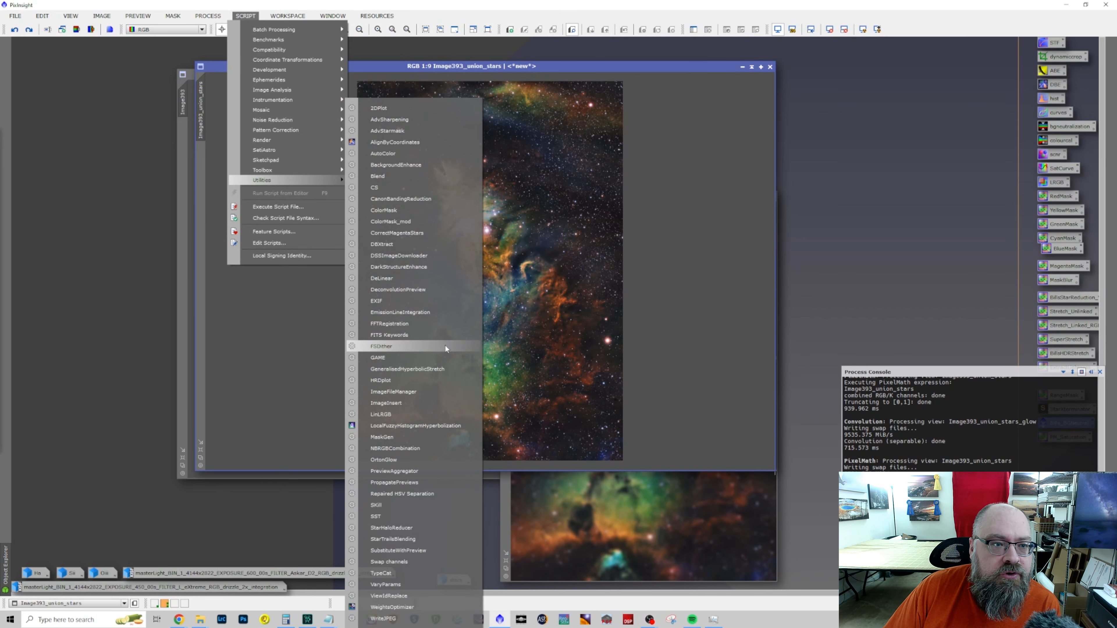
{"action": "left_click", "coordinate": [426, 459]}
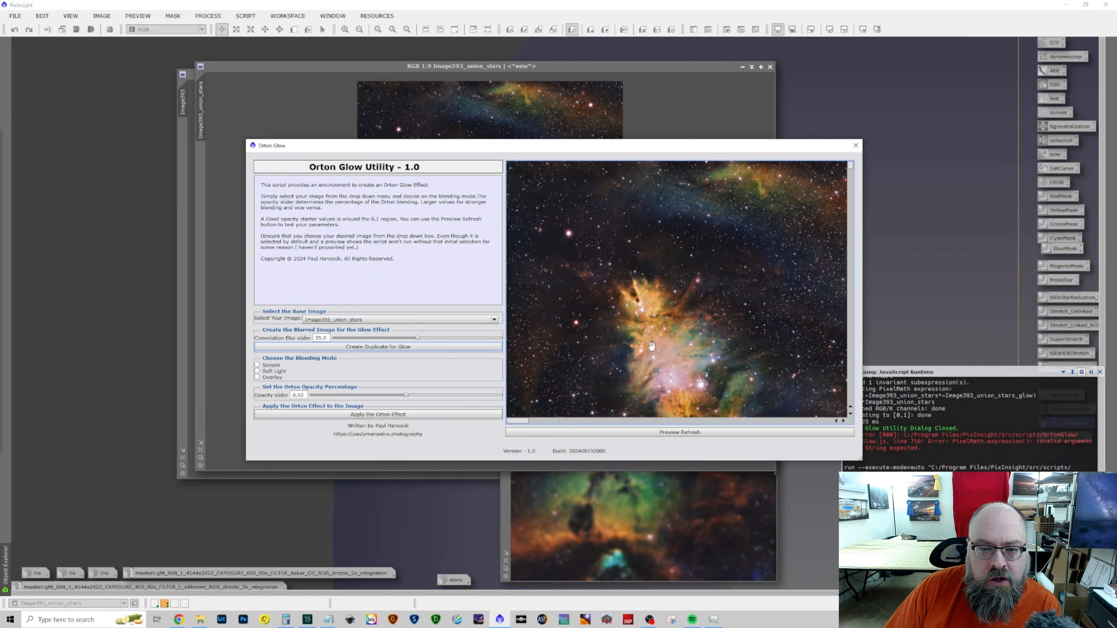
{"action": "left_click", "coordinate": [360, 320]}
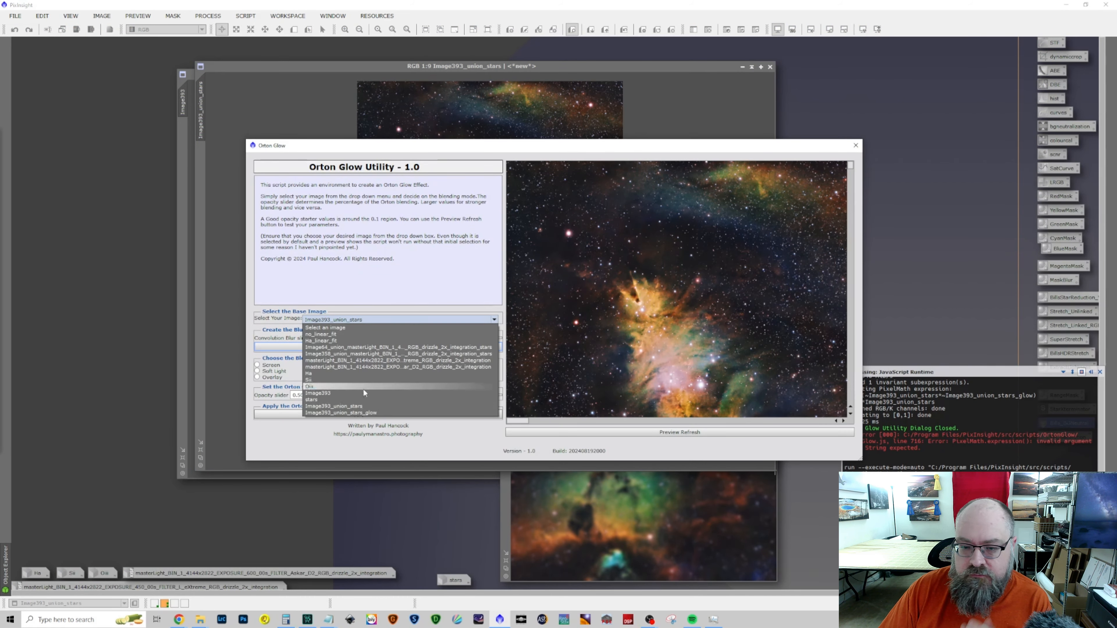
{"action": "left_click", "coordinate": [360, 407]}
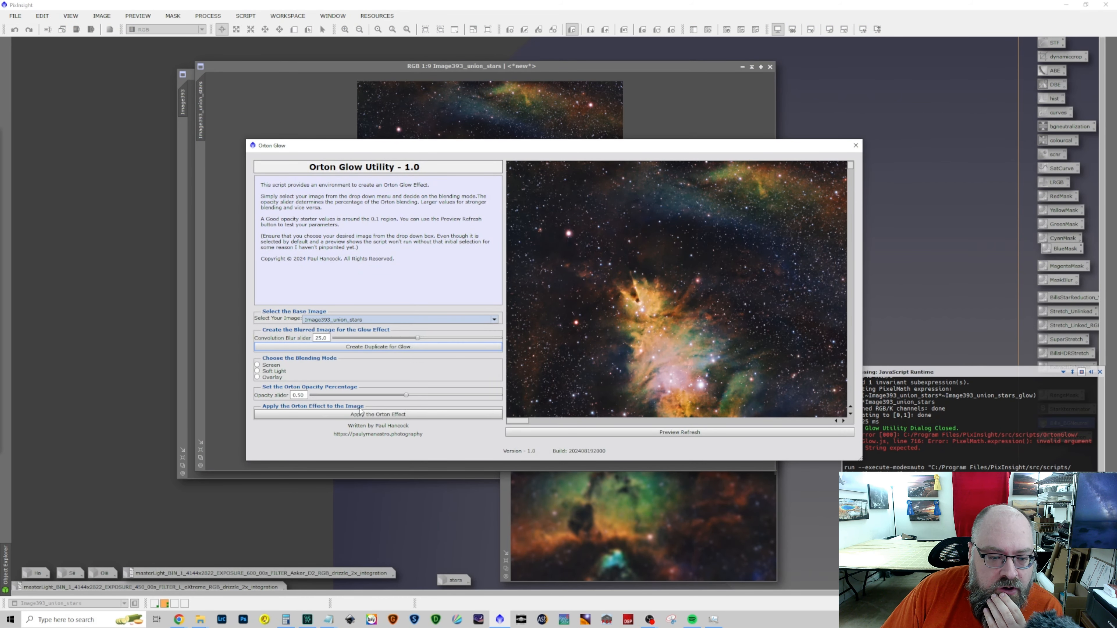
Create the glow duplicate with convolution blur 25.0 and preview the Orton effect in Screen mode at 0.50 opacity
{"action": "left_click", "coordinate": [367, 348]}
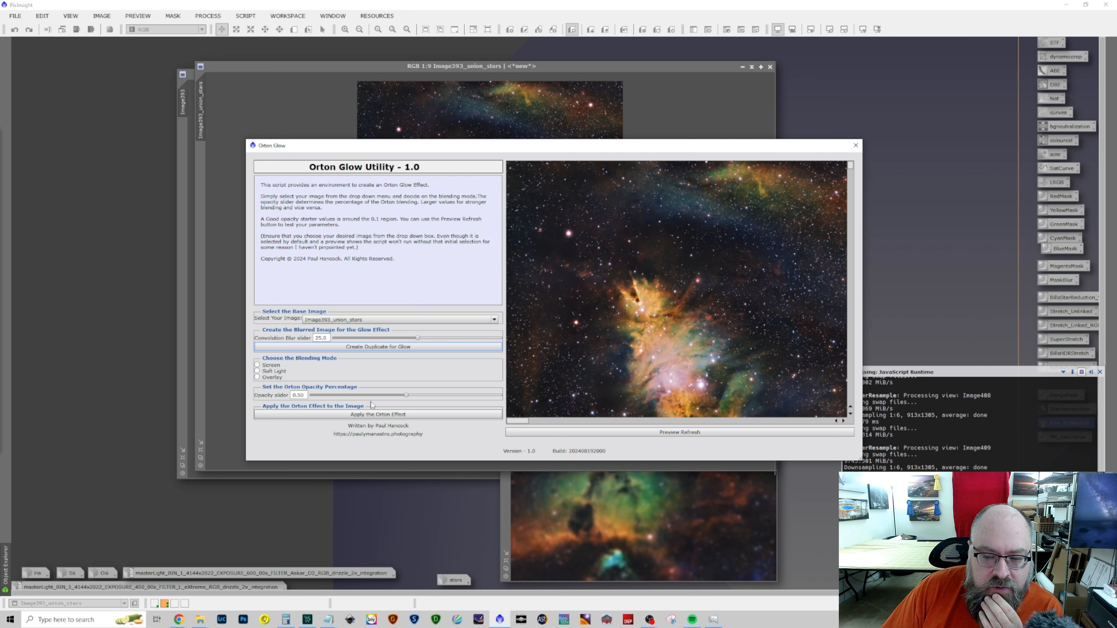
{"action": "left_click", "coordinate": [664, 433]}
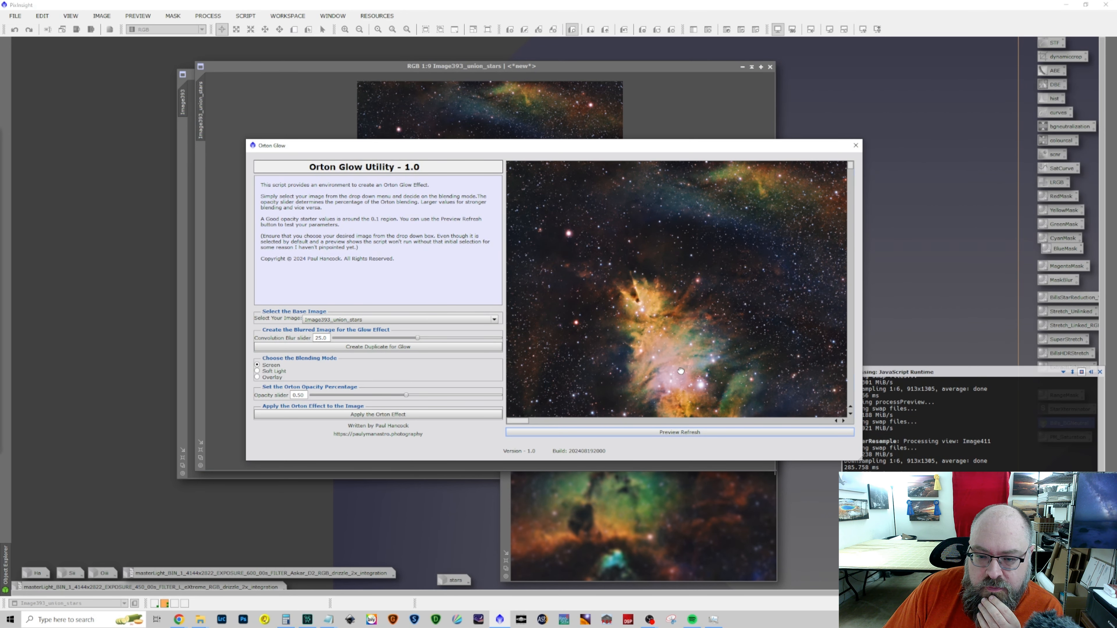
{"action": "left_click_drag", "start_coordinate": [680, 371], "coordinate": [640, 249]}
{"action": "left_click", "coordinate": [345, 347]}
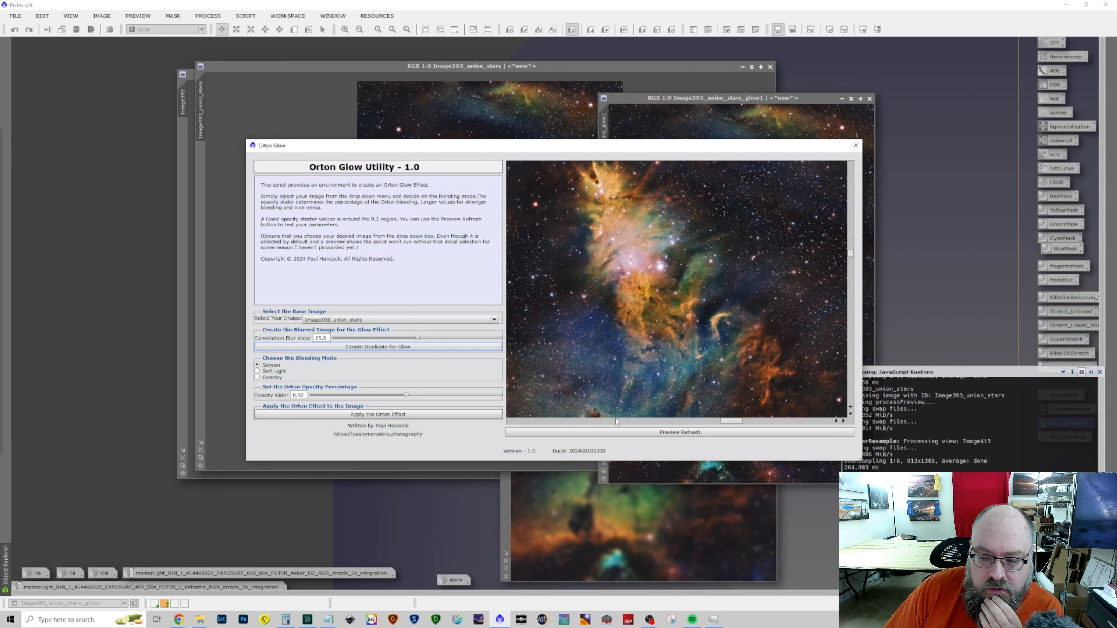
{"action": "left_click", "coordinate": [632, 433]}
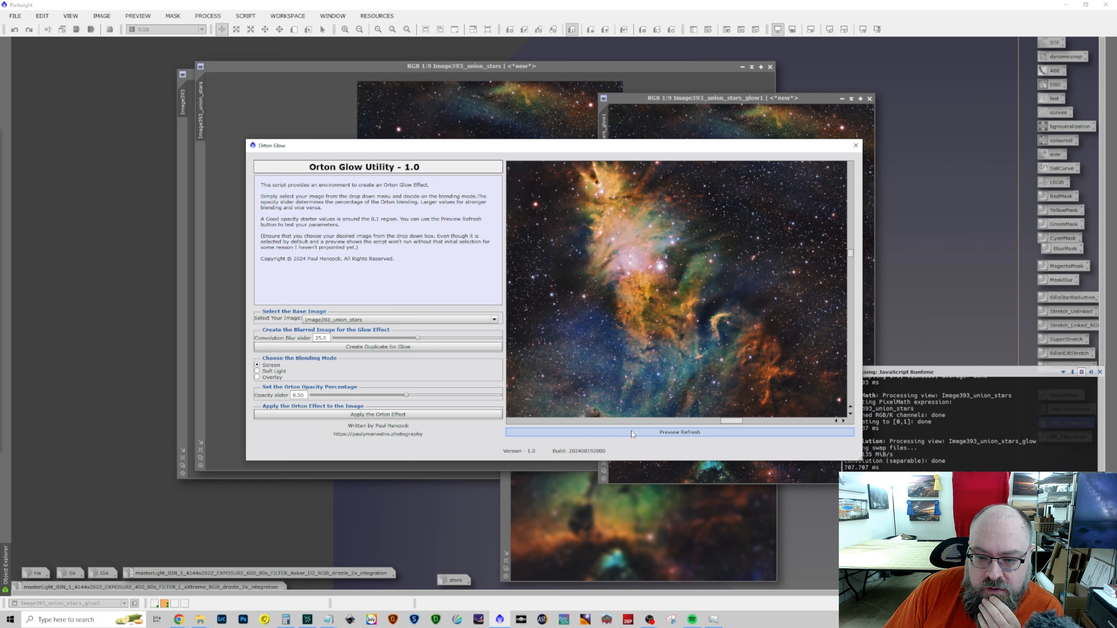
{"action": "left_click_drag", "start_coordinate": [749, 226], "coordinate": [747, 273]}
Reduce the Orton opacity to 0.33 and refresh the preview to inspect the nebula core and lower pillars
{"action": "left_click_drag", "start_coordinate": [403, 396], "coordinate": [402, 395]}
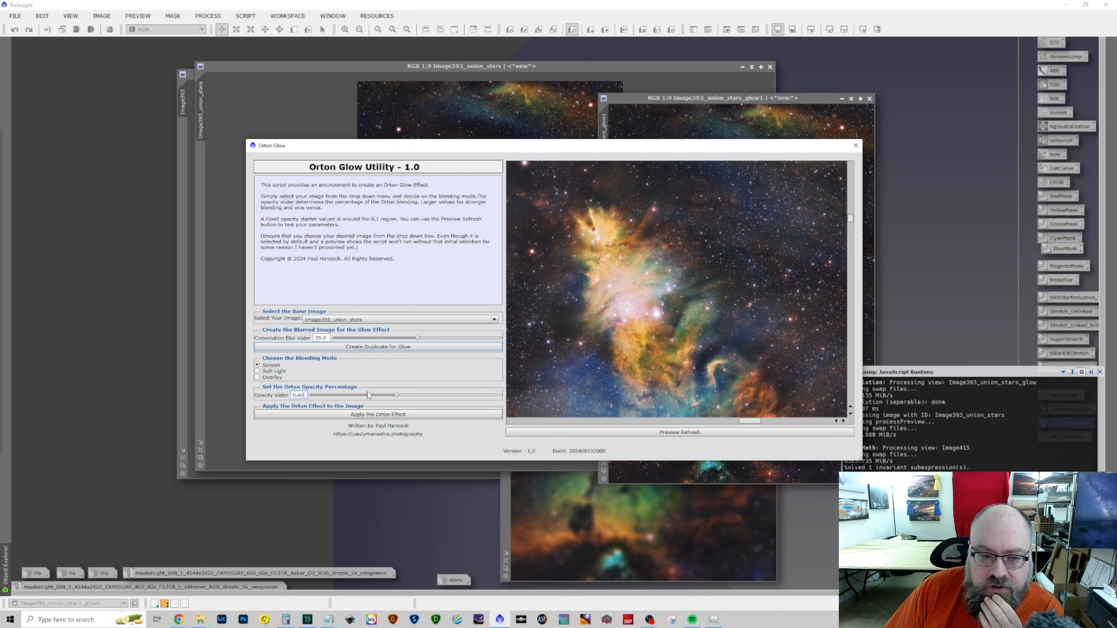
{"action": "left_click_drag", "start_coordinate": [402, 395], "coordinate": [374, 396]}
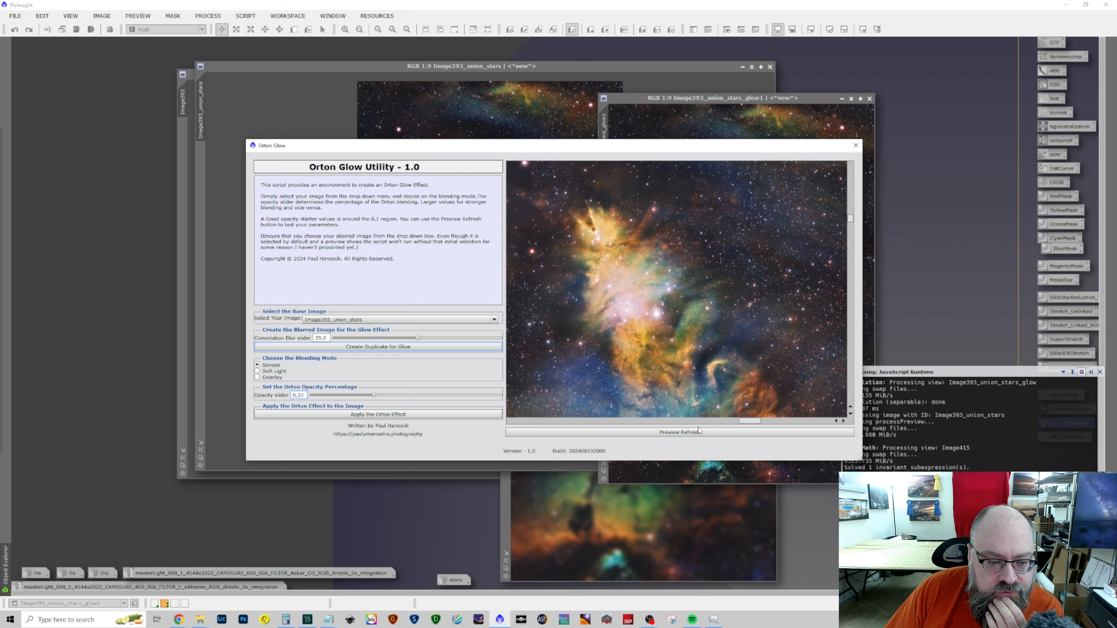
{"action": "left_click", "coordinate": [667, 433]}
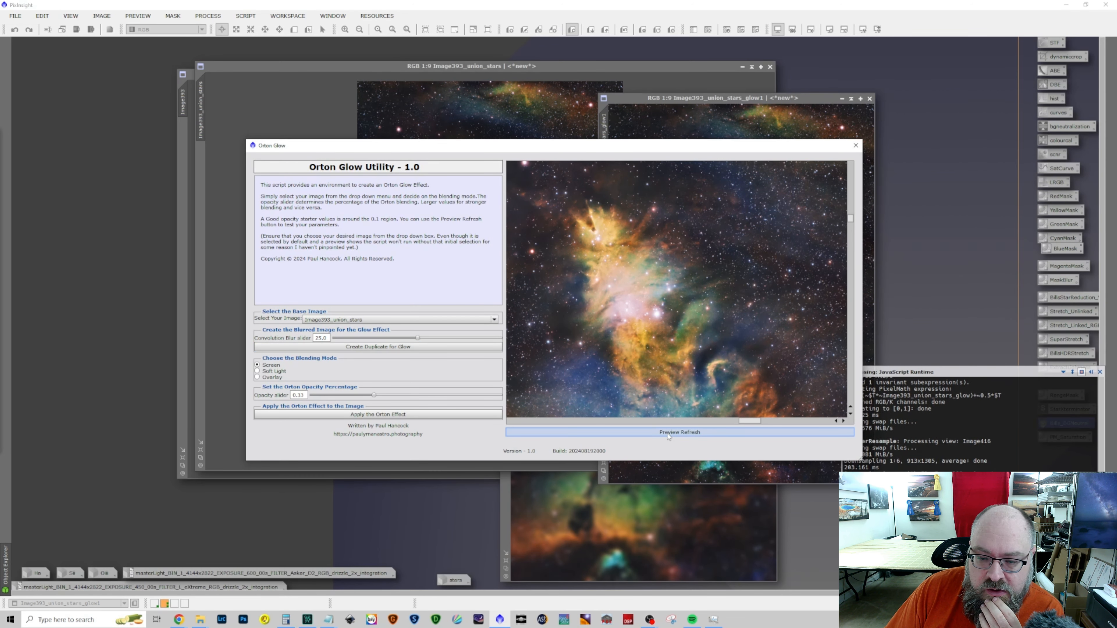
{"action": "left_click_drag", "start_coordinate": [640, 361], "coordinate": [646, 228]}
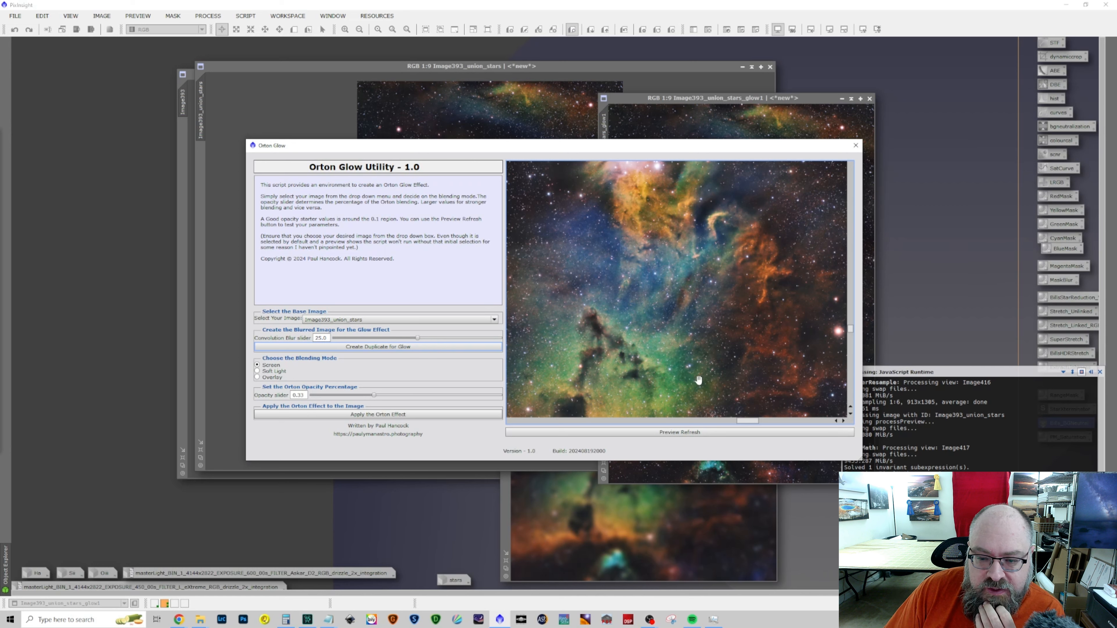
Preview the Orton effect with Soft Light and Overlay blending for comparison
{"action": "left_click", "coordinate": [267, 371]}
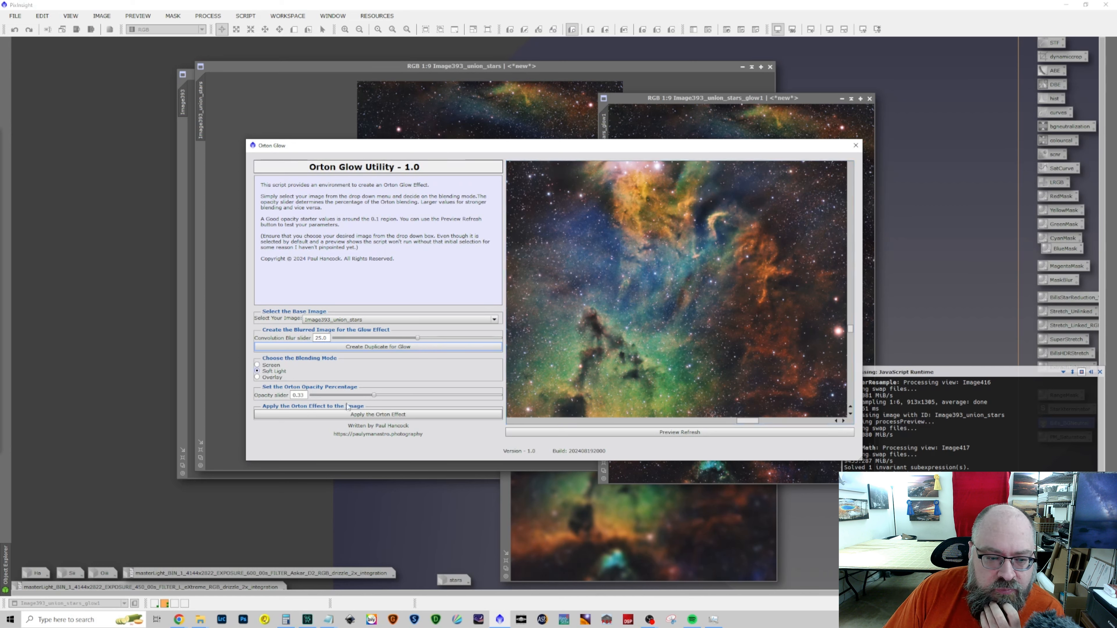
{"action": "left_click", "coordinate": [685, 435]}
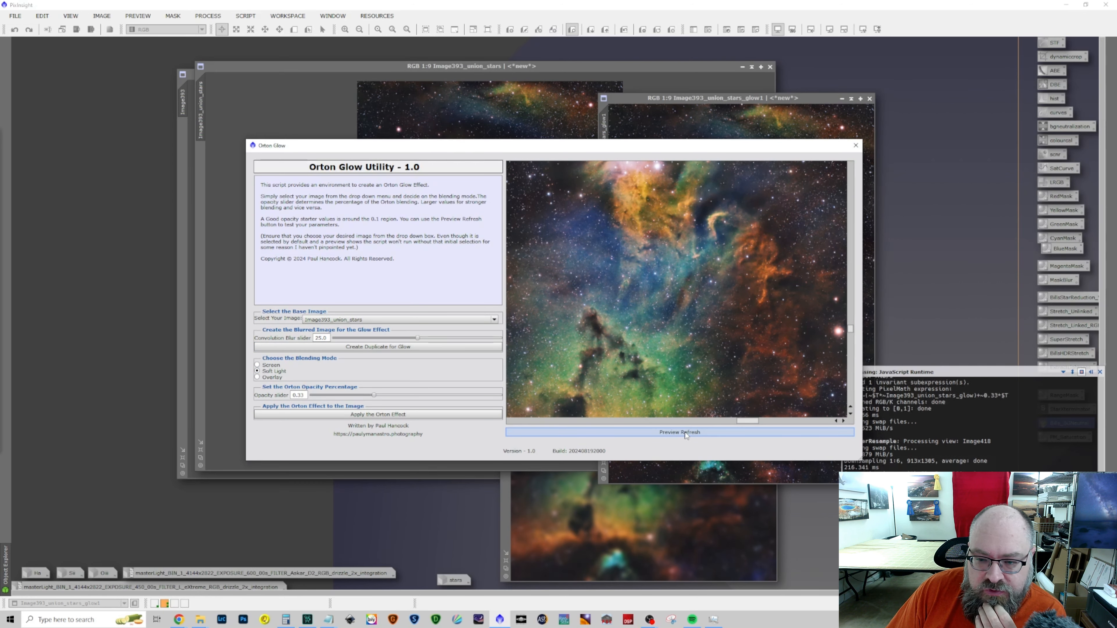
{"action": "left_click_drag", "start_coordinate": [689, 286], "coordinate": [676, 319]}
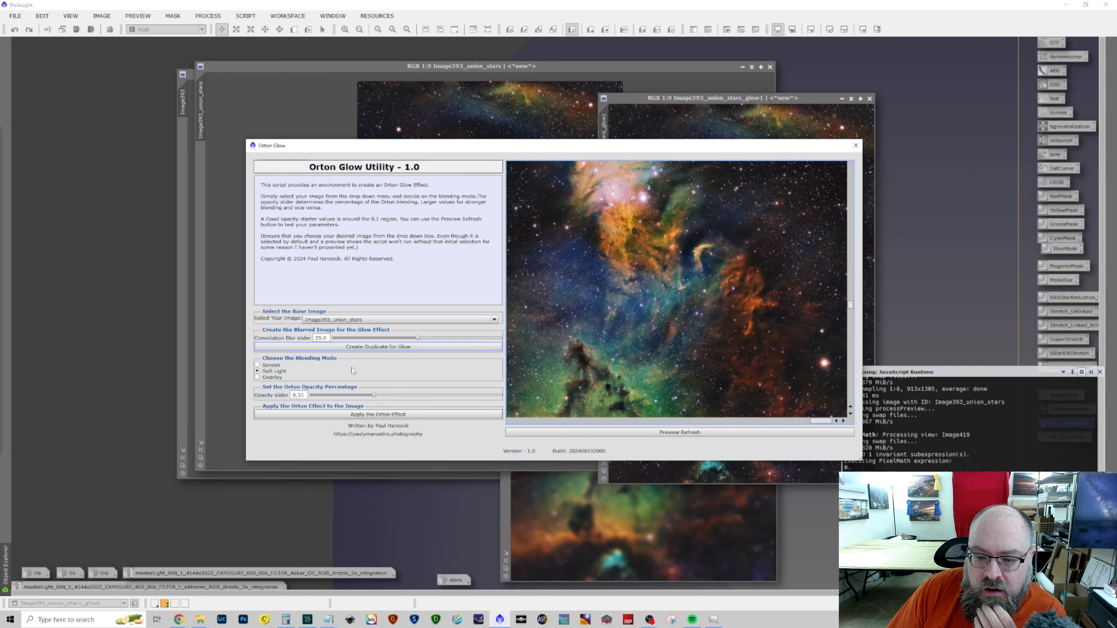
{"action": "left_click", "coordinate": [271, 378]}
{"action": "left_click", "coordinate": [678, 432]}
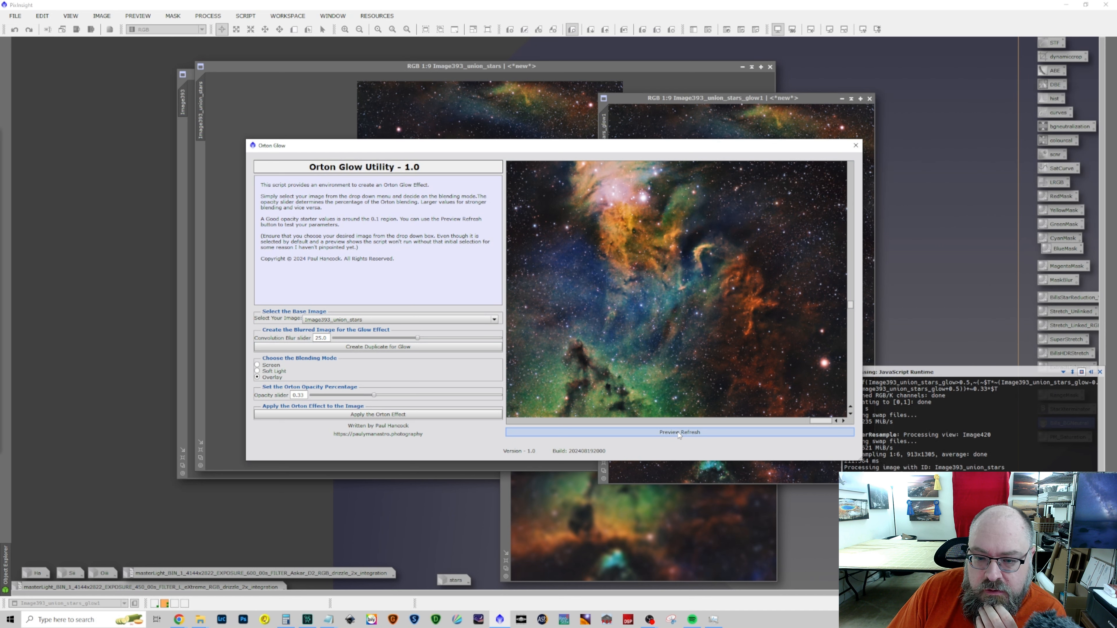
Set the blending mode back to Screen, apply the Orton effect to Image393_union_stars, and close the script
{"action": "left_click", "coordinate": [273, 366]}
{"action": "left_click", "coordinate": [679, 433]}
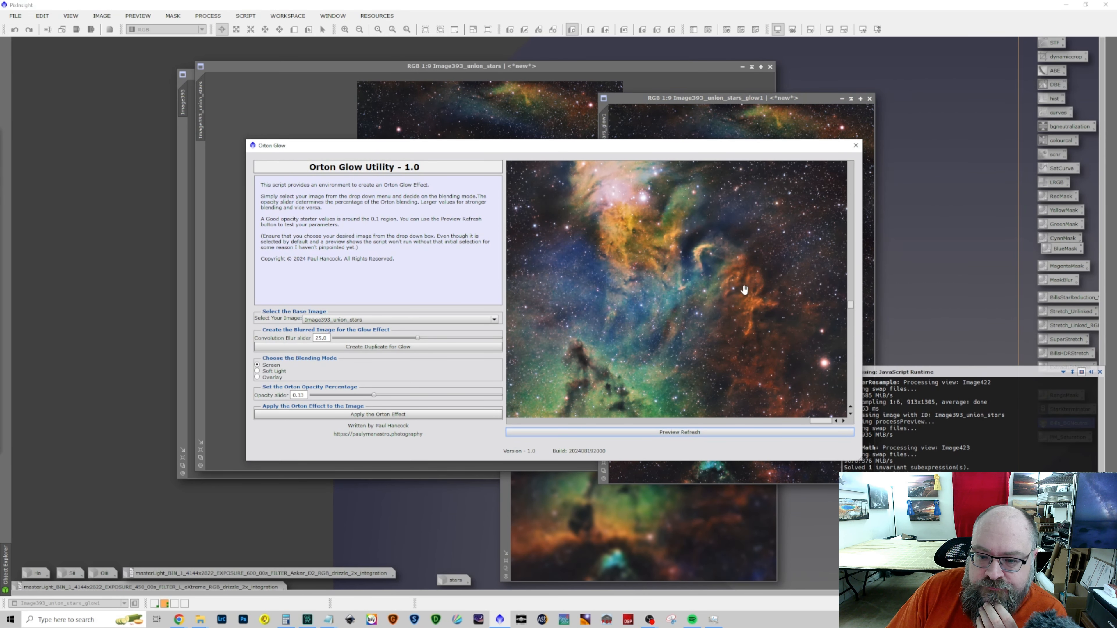
{"action": "left_click", "coordinate": [385, 418]}
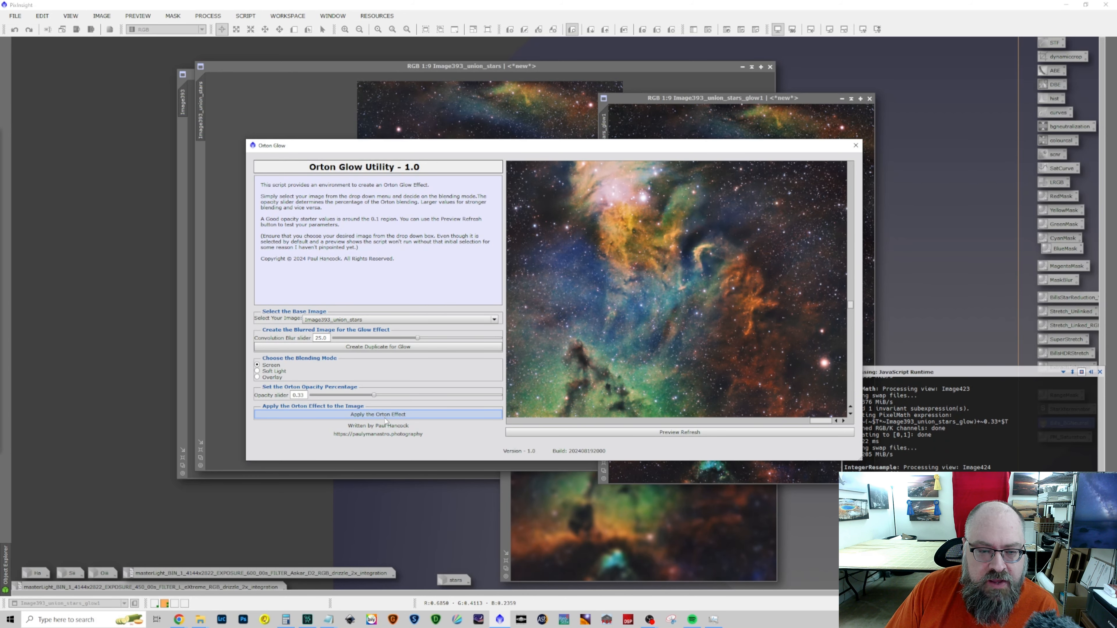
{"action": "left_click", "coordinate": [855, 146]}
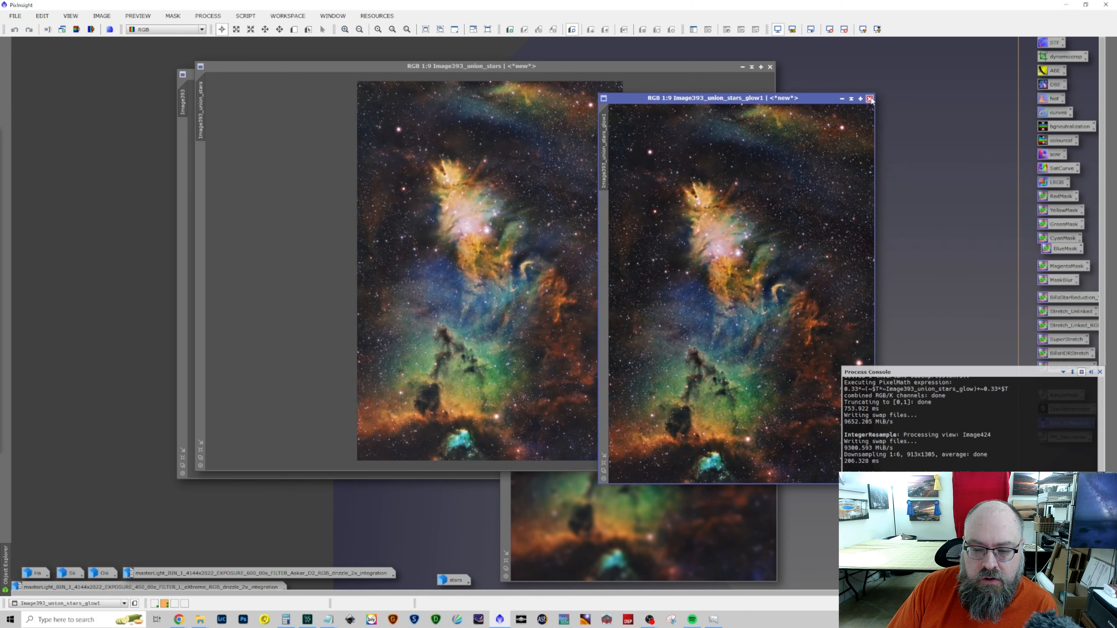
Close the Image393_union_stars_glow1 and Image393_union_stars_glow images without saving them
{"action": "left_click", "coordinate": [871, 99]}
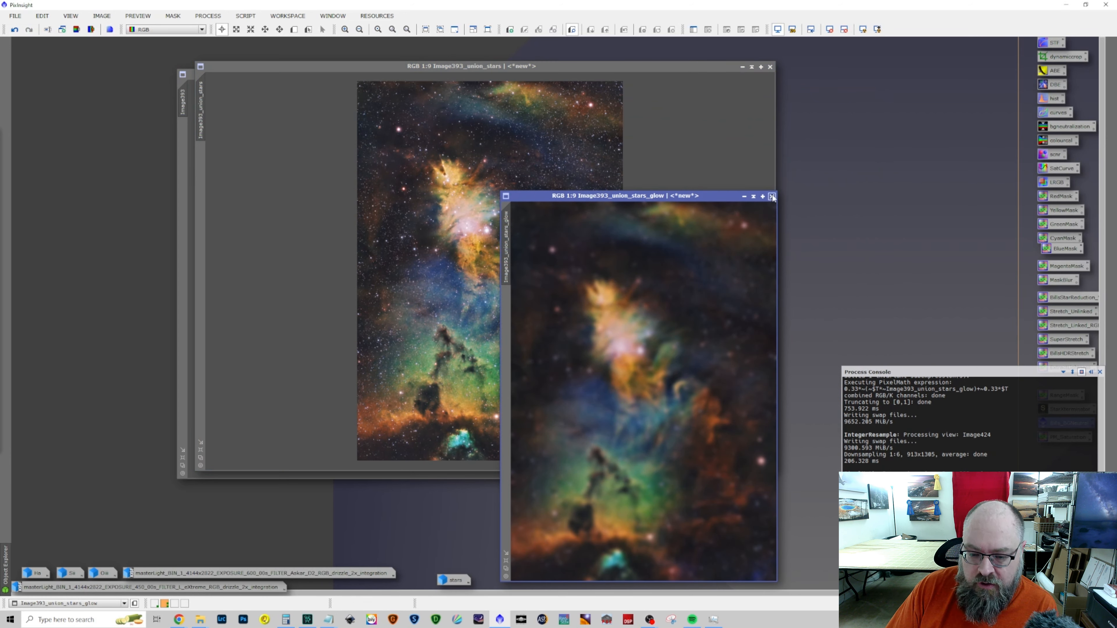
{"action": "left_click", "coordinate": [772, 196]}
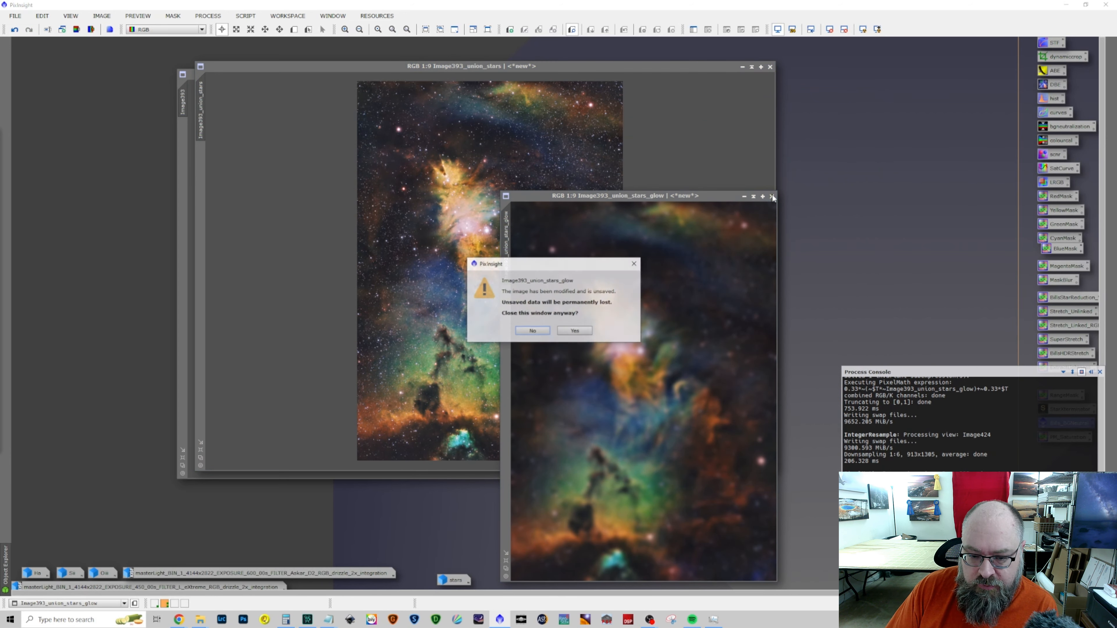
{"action": "left_click", "coordinate": [568, 330]}
Reposition the Image393_union_stars window and compare the image before and after the Orton glow using undo and redo
{"action": "left_click_drag", "start_coordinate": [552, 67], "coordinate": [534, 60]}
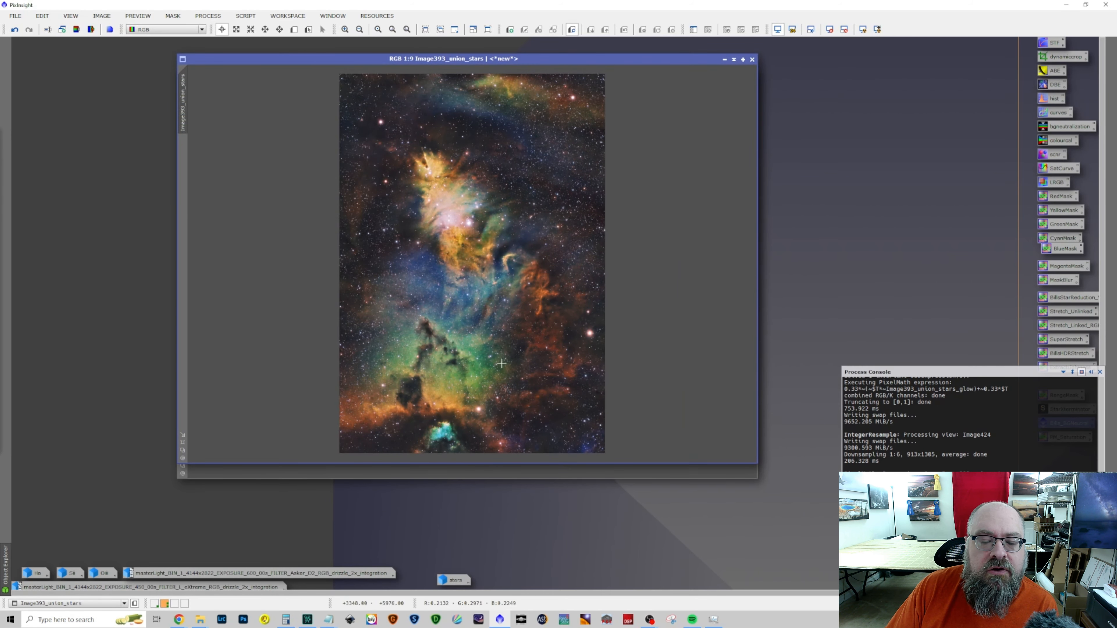
{"action": "left_click", "coordinate": [15, 30]}
{"action": "left_click", "coordinate": [14, 29]}
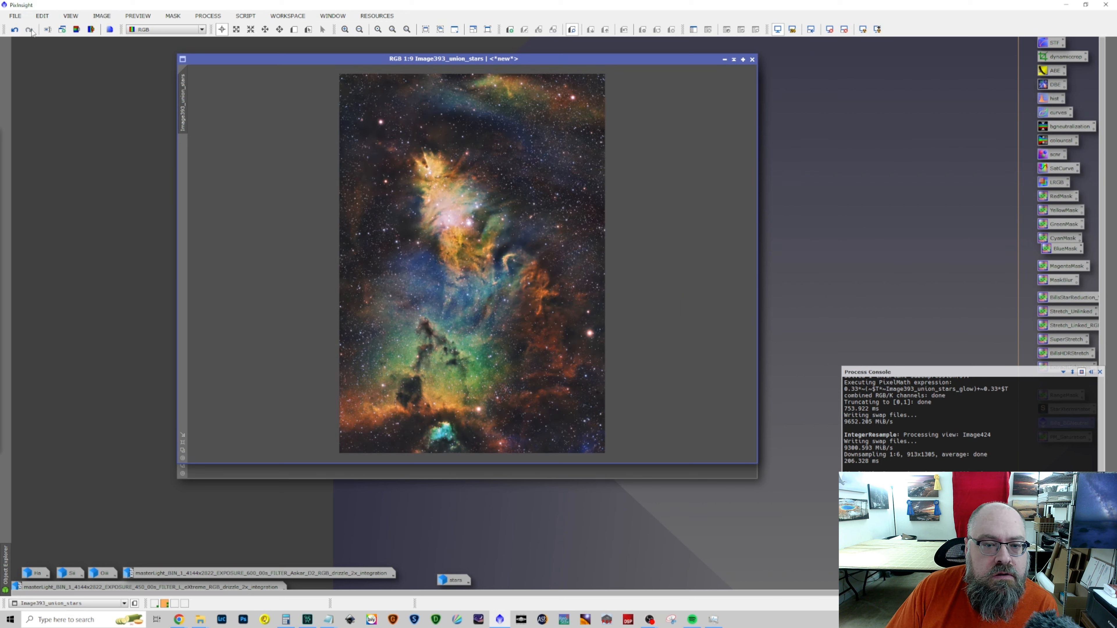
{"action": "left_click", "coordinate": [15, 29]}
{"action": "left_click", "coordinate": [14, 29]}
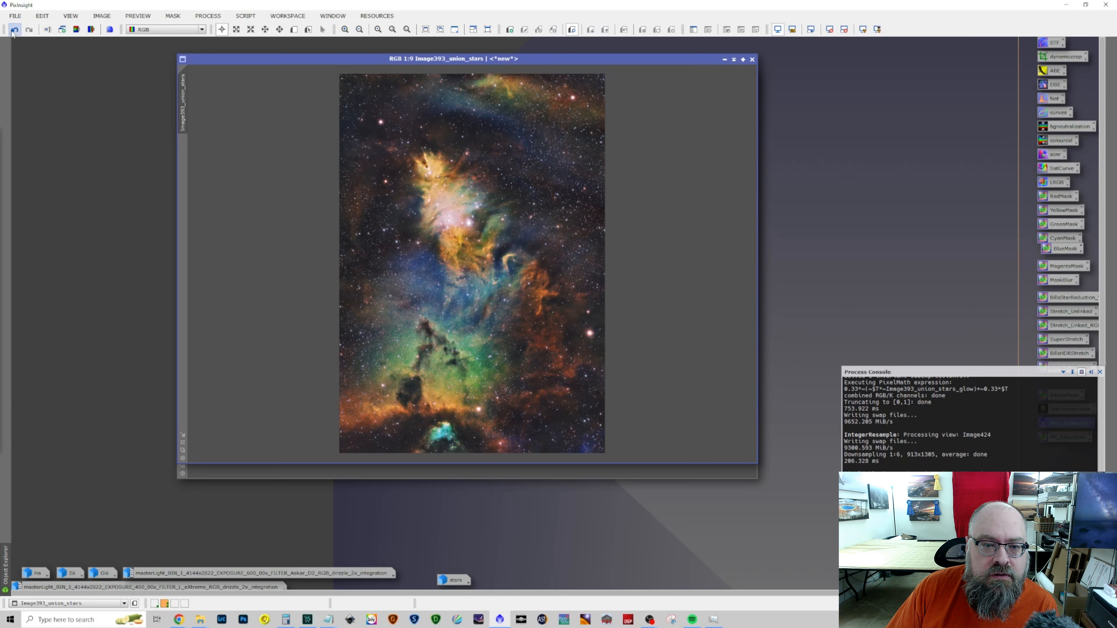
{"action": "left_click", "coordinate": [16, 30]}
{"action": "left_click", "coordinate": [28, 30]}
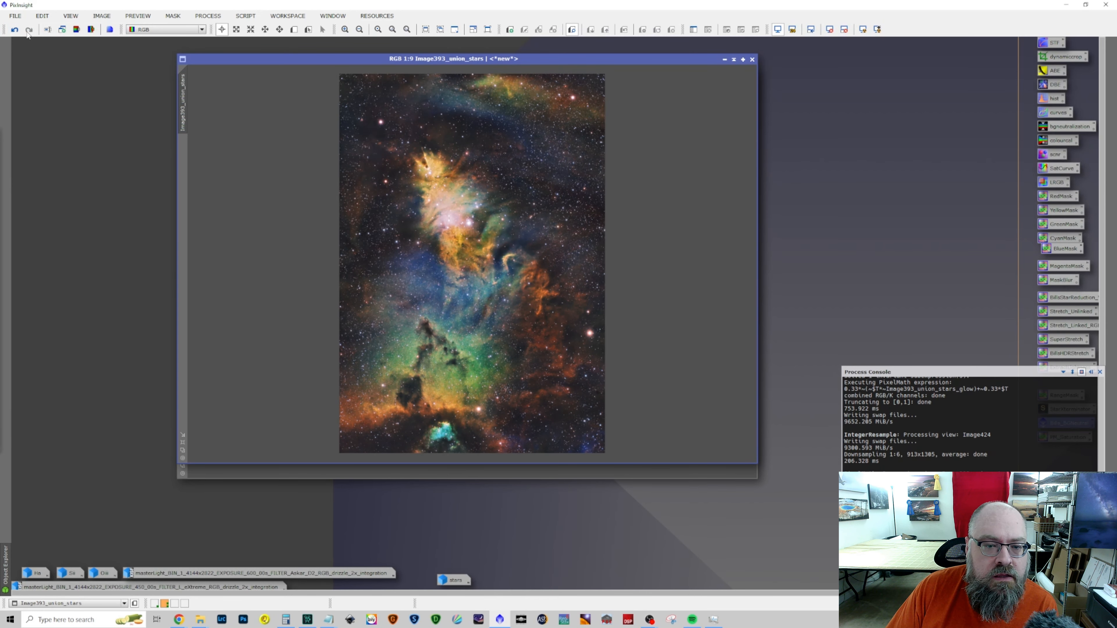